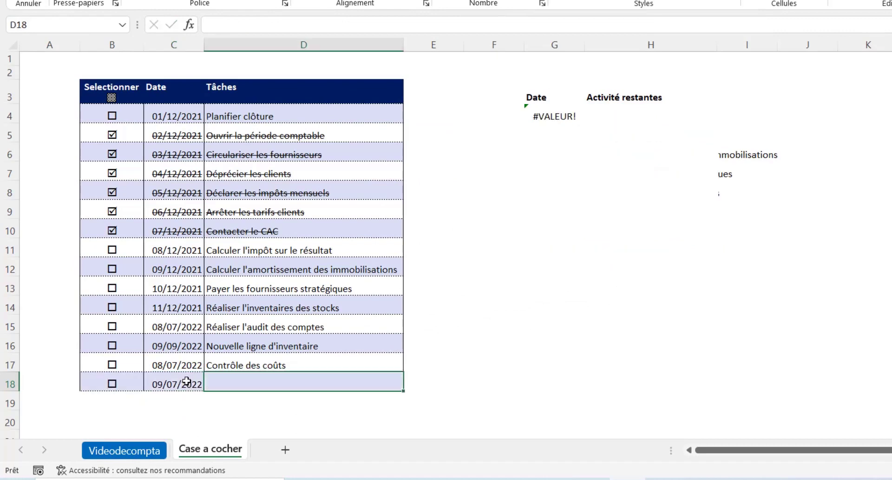
- Enter the task "nouvelle ligne d'inventaire" in D18 and toggle that row's checkbox in column B
{"action": "type", "text": "nouvenlle"}
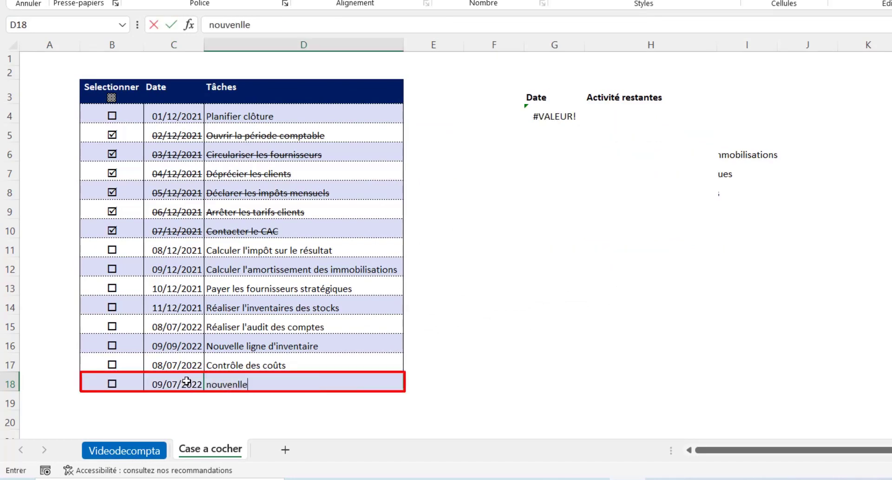
{"action": "key", "text": "BackSpace"}
{"action": "key", "text": "BackSpace"}
{"action": "type", "text": "lle"}
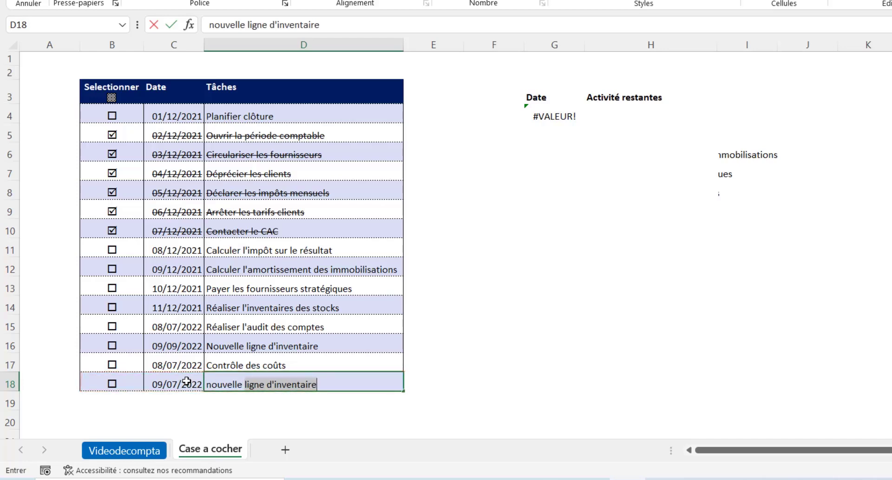
{"action": "key", "text": "Return"}
{"action": "left_click", "coordinate": [112, 384]}
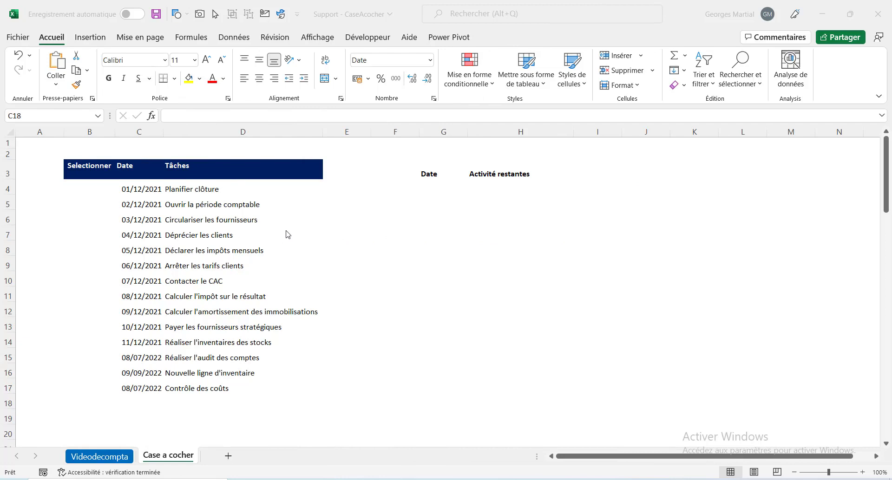
{"action": "left_click", "coordinate": [144, 203]}
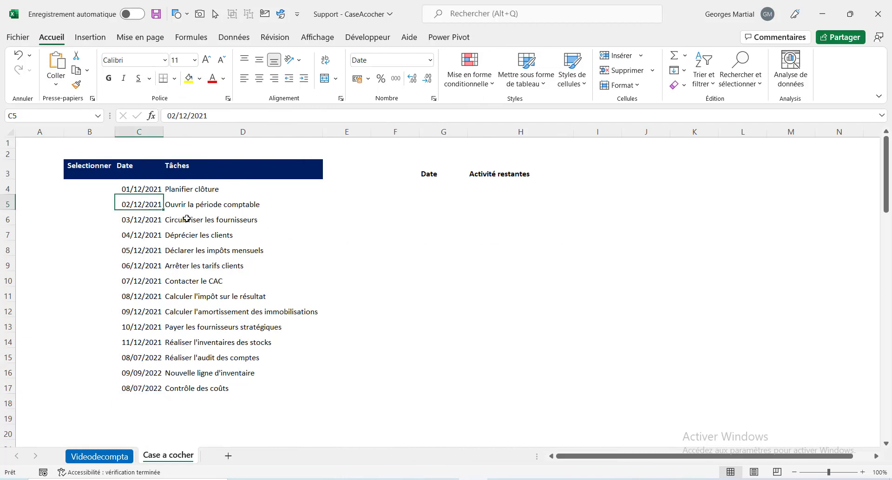
{"action": "left_click", "coordinate": [217, 210]}
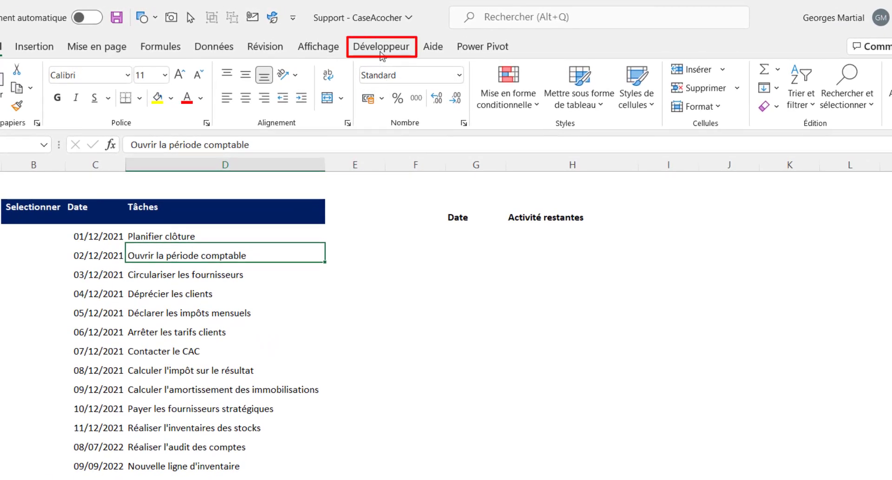
- Make sure the Développeur tab is enabled in the ribbon customization options and apply the settings
{"action": "left_click", "coordinate": [384, 50]}
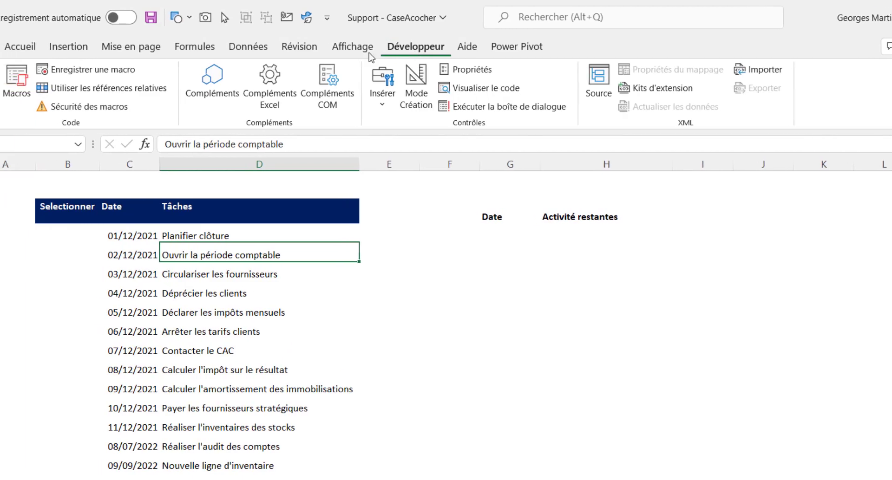
{"action": "left_click", "coordinate": [22, 47]}
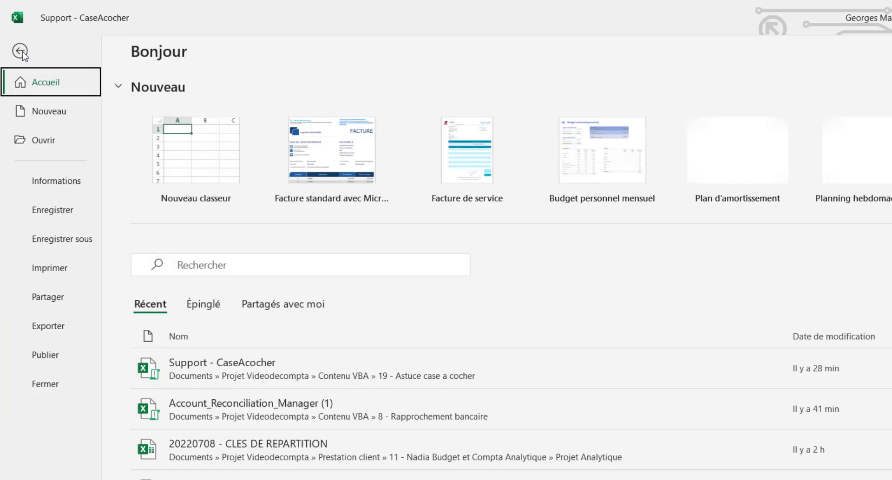
{"action": "left_click", "coordinate": [55, 452]}
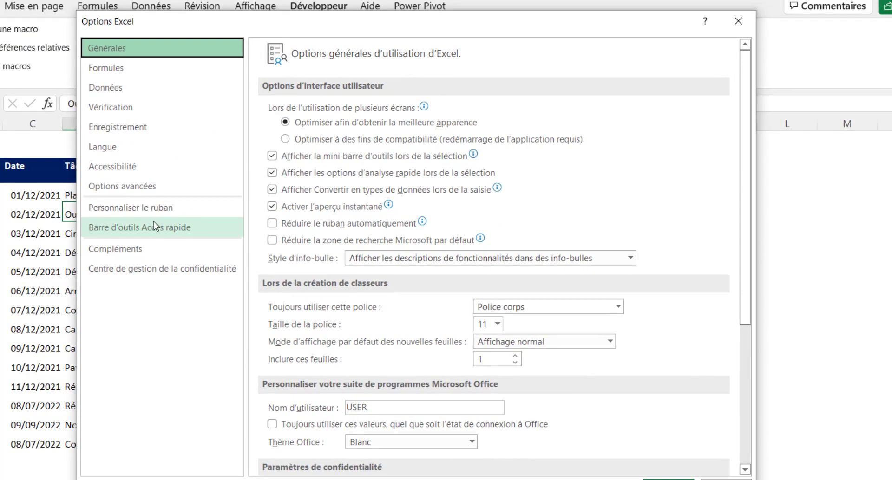
{"action": "left_click", "coordinate": [249, 154]}
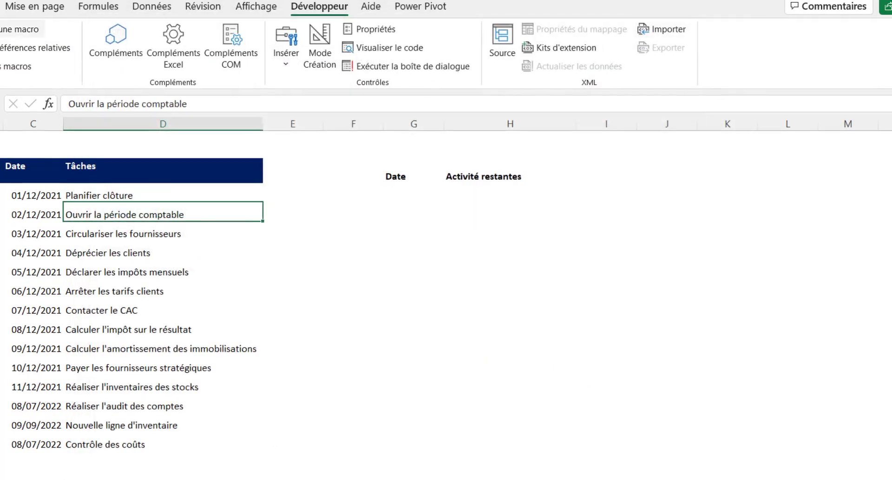
{"action": "right_click", "coordinate": [113, 46]}
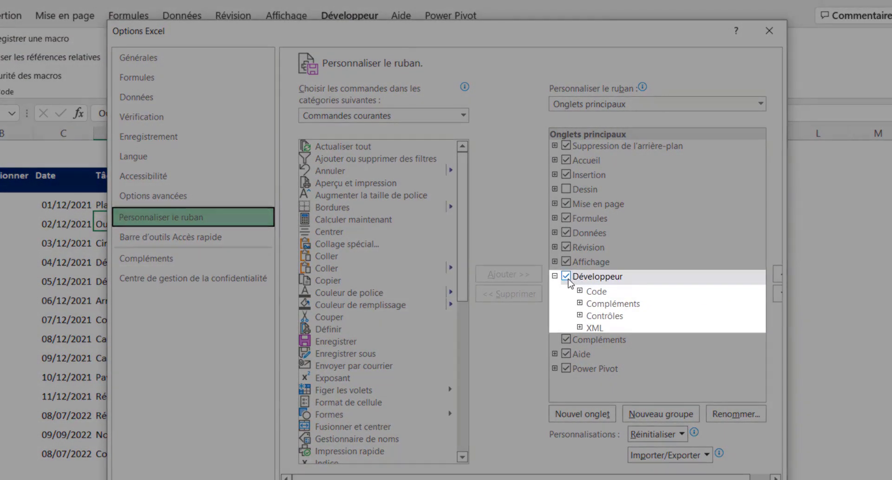
{"action": "left_click", "coordinate": [566, 277]}
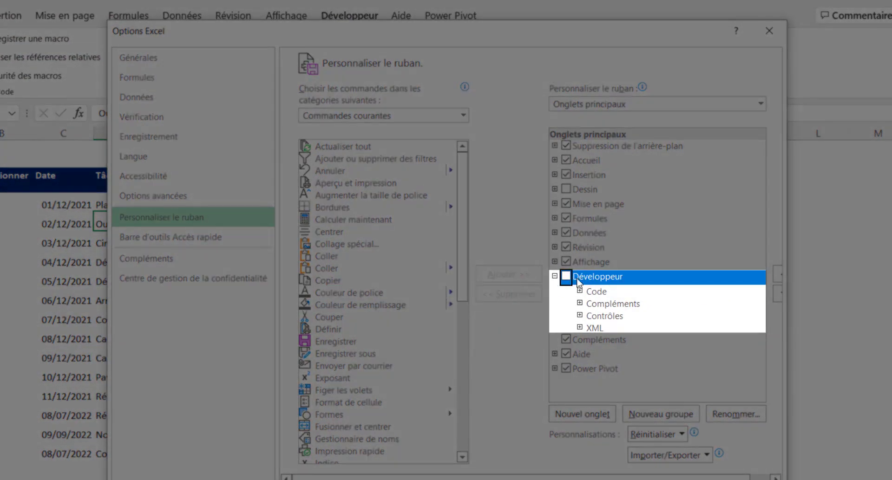
{"action": "left_click", "coordinate": [567, 277]}
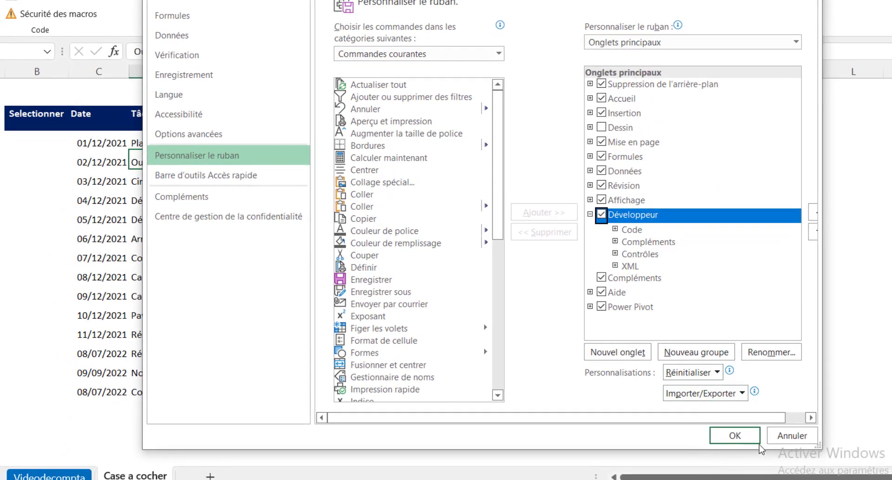
{"action": "left_click", "coordinate": [733, 437]}
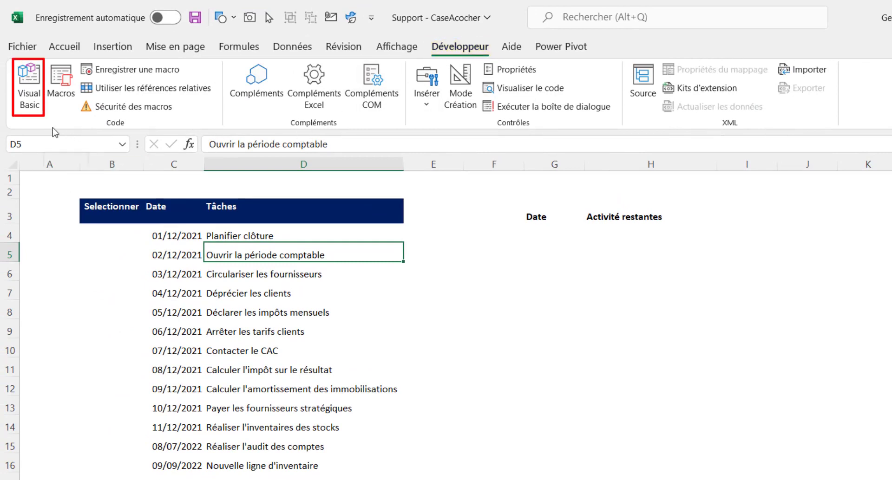
- Look at the Visual Basic editor for the workbook and return to the Case a cocher sheet
{"action": "left_click", "coordinate": [29, 86]}
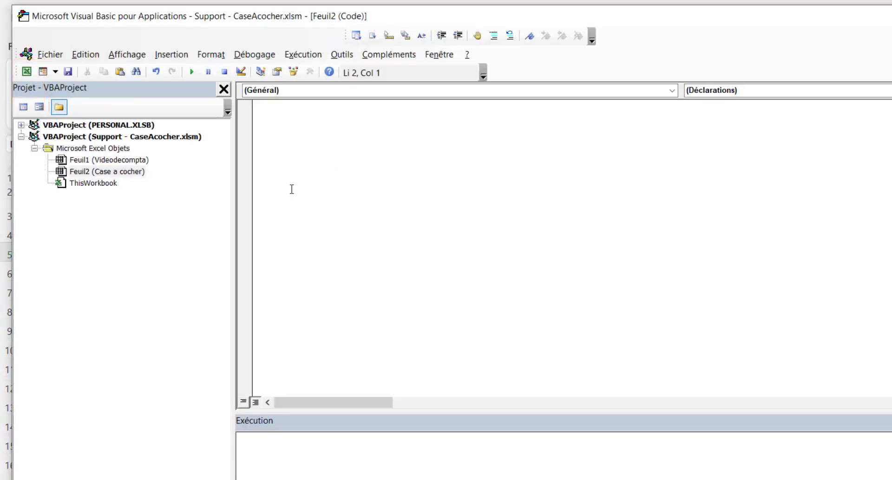
{"action": "left_click", "coordinate": [881, 19]}
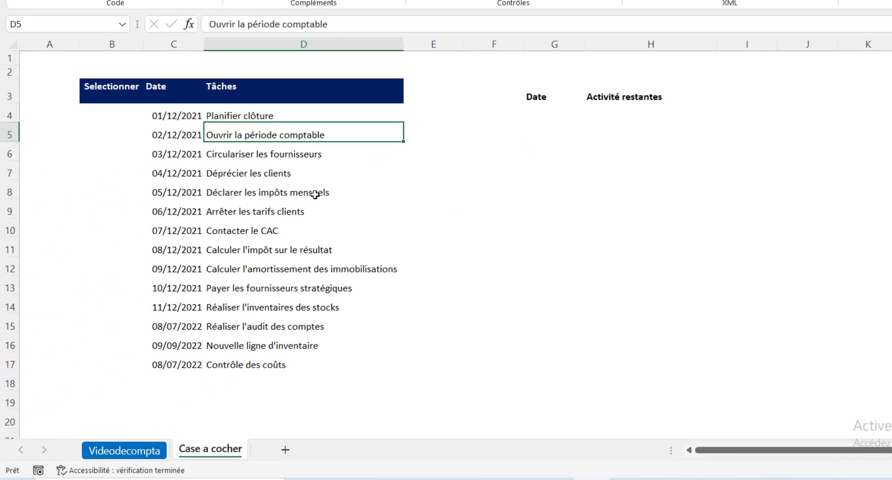
- Start inserting a special character in cell B4 and choose the Wingdings font for the symbols
{"action": "left_click", "coordinate": [118, 117]}
{"action": "left_click", "coordinate": [112, 154]}
{"action": "left_click", "coordinate": [118, 111]}
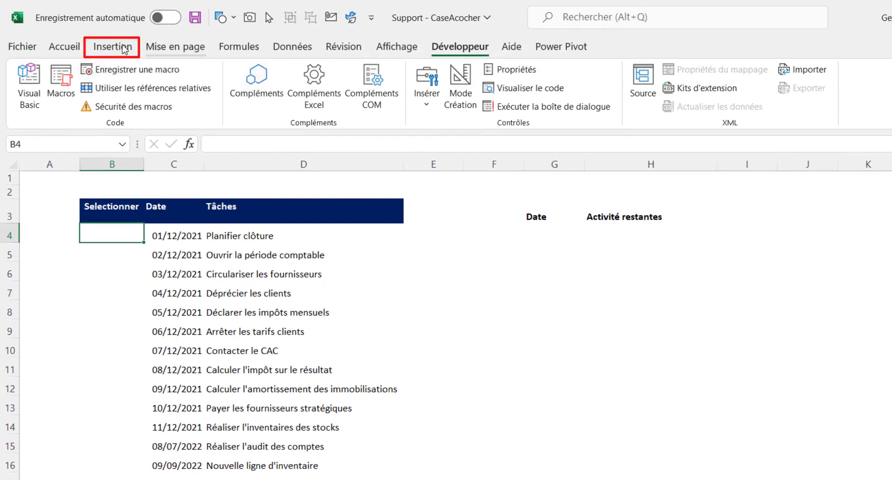
{"action": "left_click", "coordinate": [125, 49]}
{"action": "left_click", "coordinate": [753, 112]}
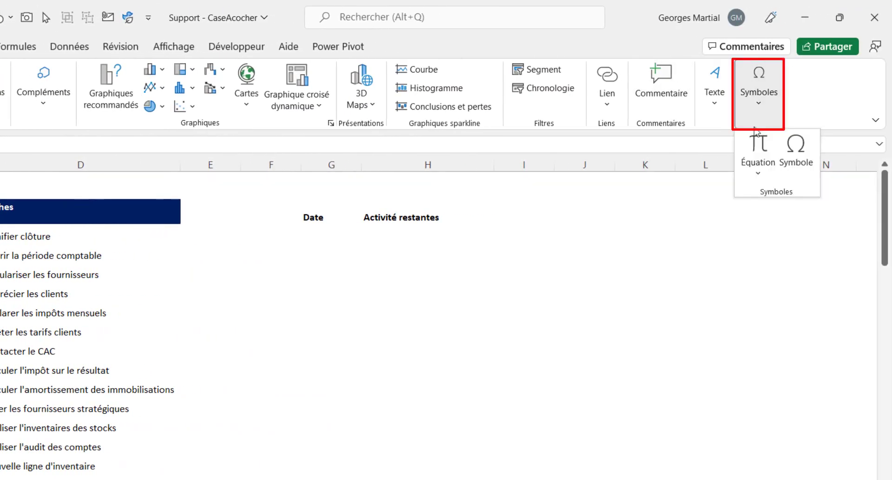
{"action": "left_click", "coordinate": [796, 150]}
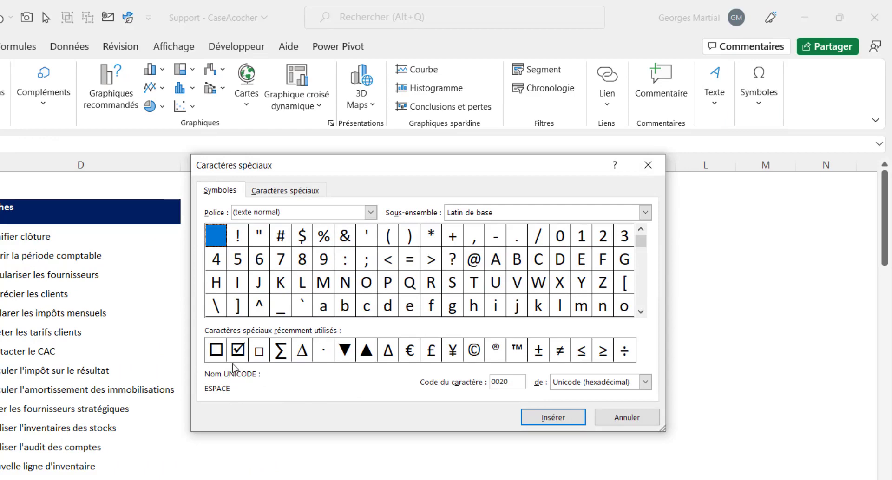
{"action": "left_click", "coordinate": [370, 213]}
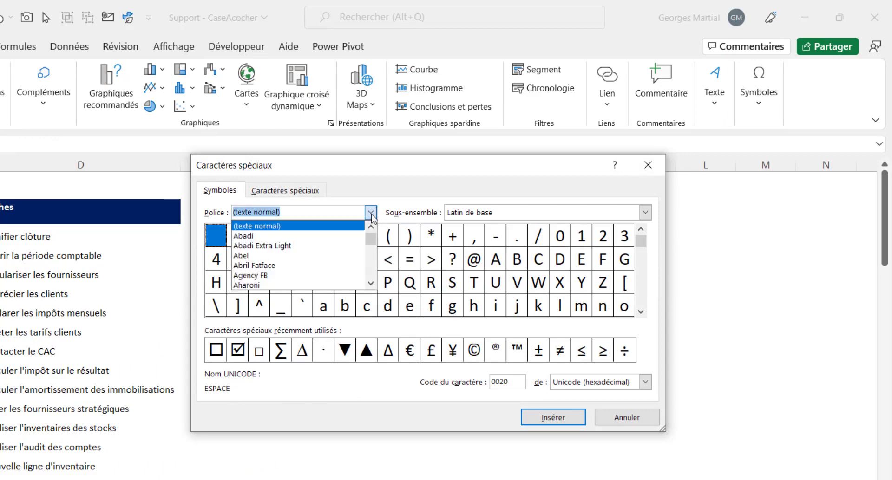
{"action": "left_click_drag", "start_coordinate": [370, 239], "coordinate": [374, 277]}
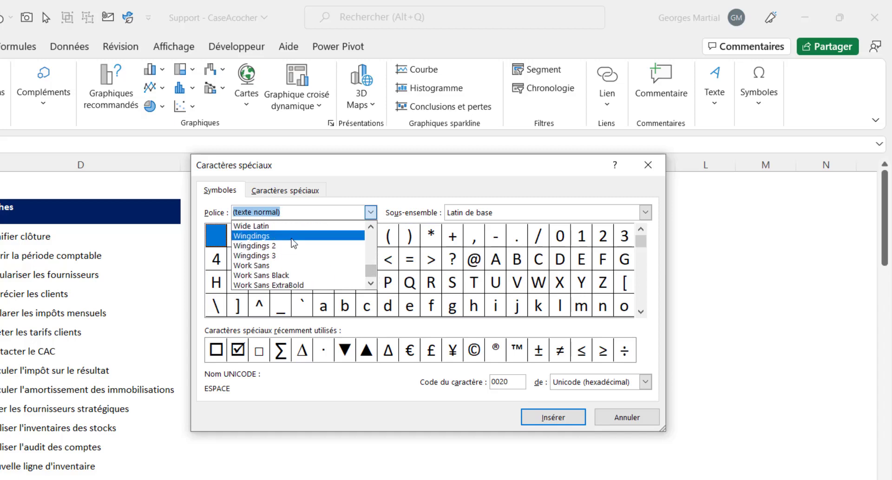
{"action": "left_click", "coordinate": [294, 237]}
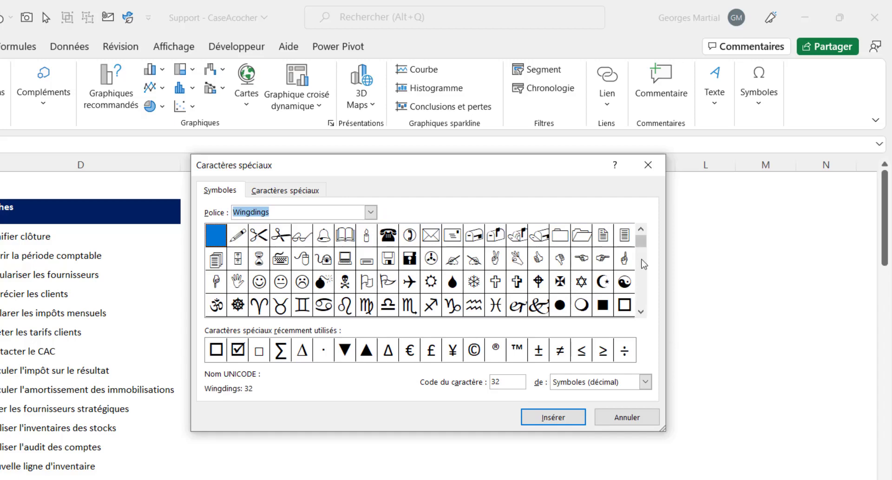
- Insert the ticked box (Wingdings 254) and the empty box (Wingdings 111) into cell B4
{"action": "left_click_drag", "start_coordinate": [642, 241], "coordinate": [640, 308]}
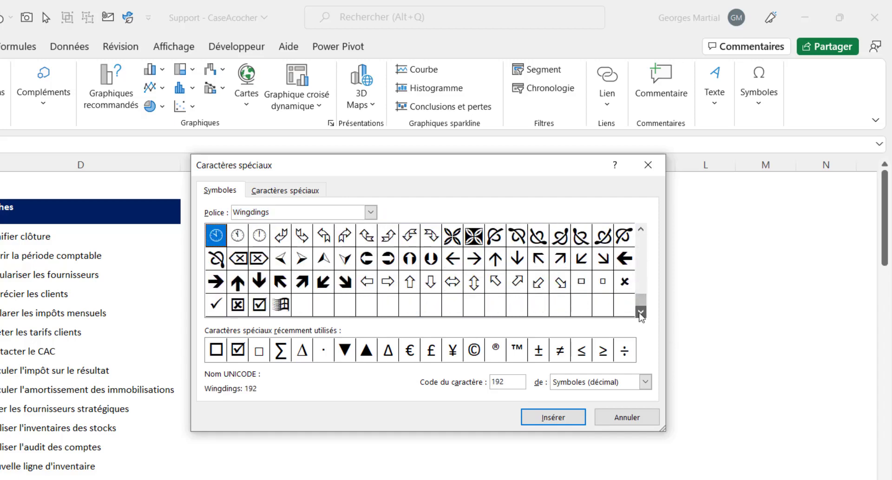
{"action": "left_click_drag", "start_coordinate": [642, 233], "coordinate": [643, 235]}
{"action": "left_click", "coordinate": [642, 235]}
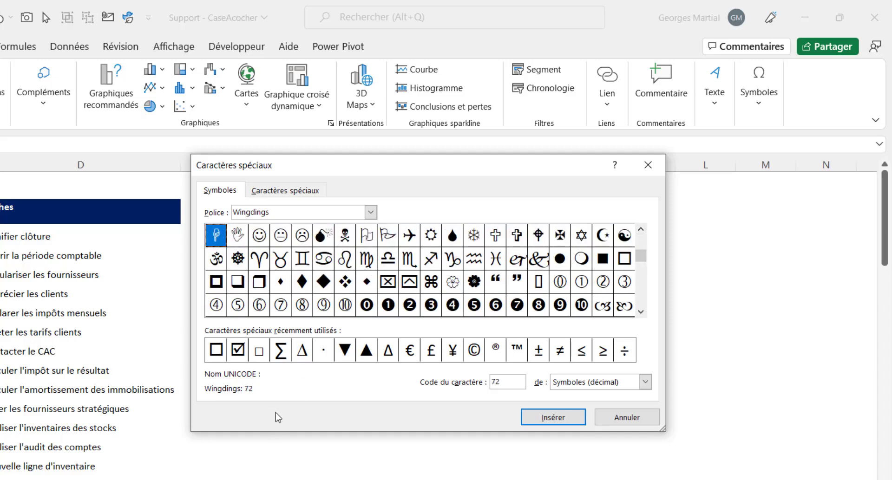
{"action": "left_click", "coordinate": [238, 349]}
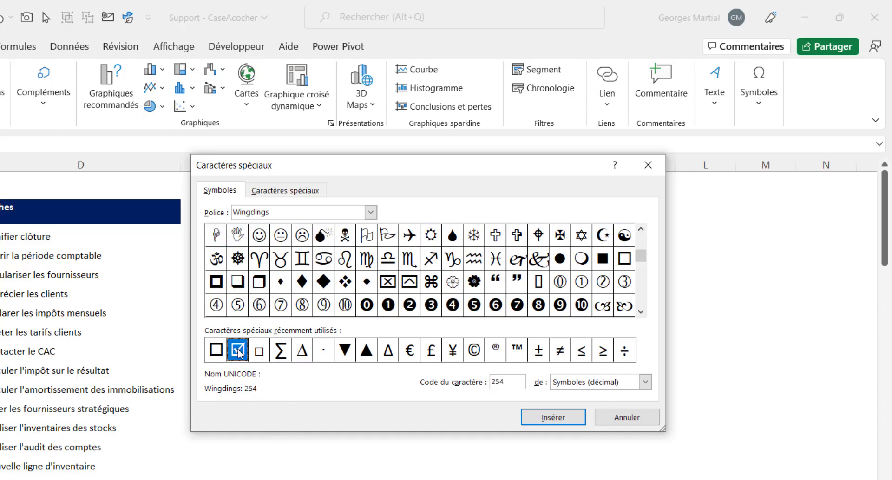
{"action": "left_click", "coordinate": [555, 423]}
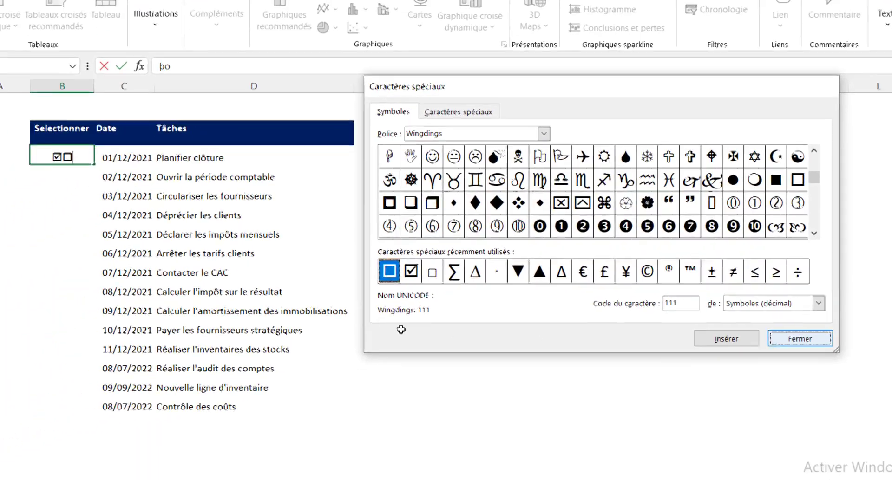
{"action": "left_click", "coordinate": [614, 417]}
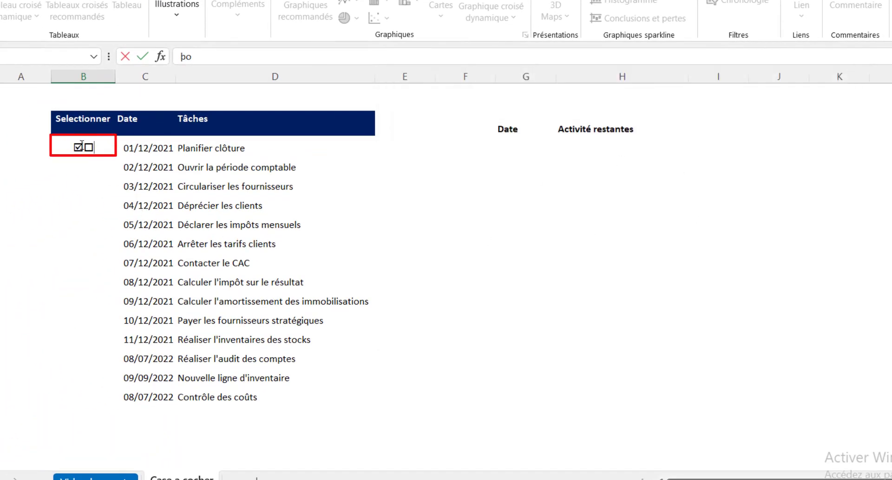
- Move the empty box symbol from B4 into B5, leaving only the ticked box in B4
{"action": "left_click_drag", "start_coordinate": [84, 148], "coordinate": [106, 149]}
{"action": "key", "text": "ctrl+x"}
{"action": "left_click", "coordinate": [92, 167]}
{"action": "key", "text": "ctrl+v"}
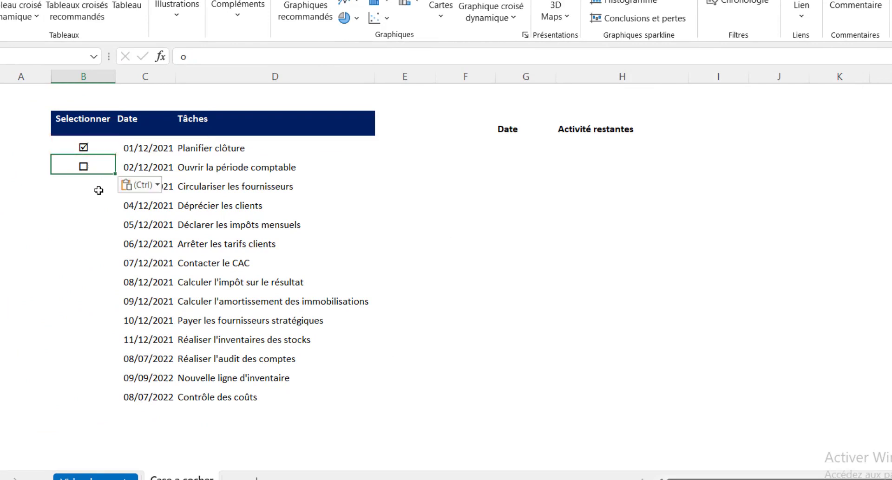
- Check which underlying characters the ticked box in B4 and the empty box in B5 correspond to
{"action": "left_click", "coordinate": [93, 184]}
{"action": "left_click", "coordinate": [97, 169]}
{"action": "left_click", "coordinate": [83, 150]}
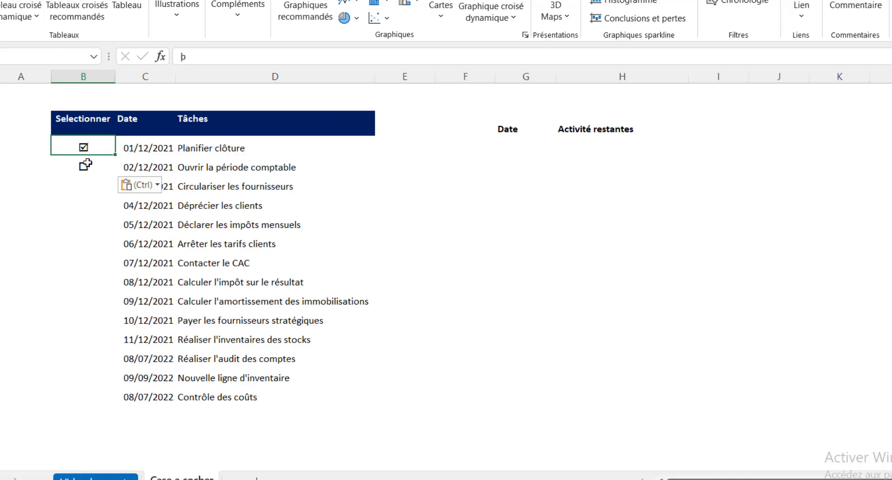
{"action": "left_click", "coordinate": [85, 164]}
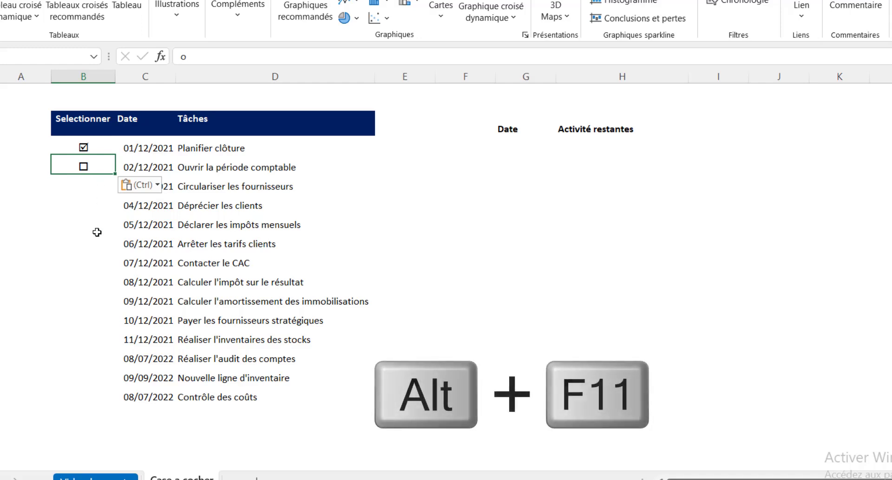
- Compare the sheet objects listed in the workbook's VBA project with its Videodecompta and Case a cocher sheets
{"action": "key", "text": "alt+F11"}
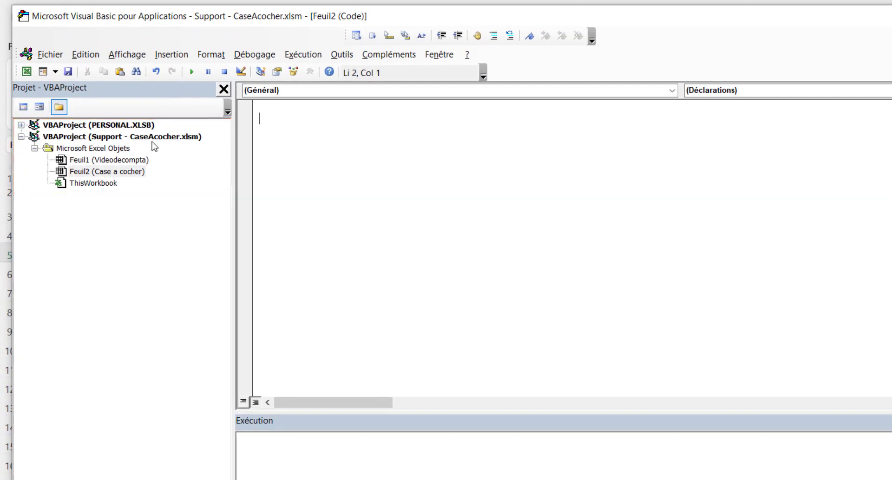
{"action": "left_click", "coordinate": [34, 148]}
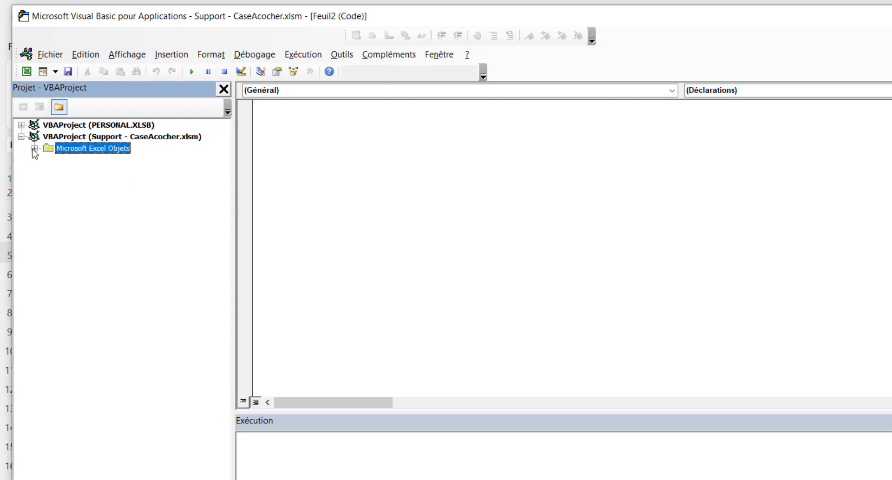
{"action": "left_click", "coordinate": [35, 148]}
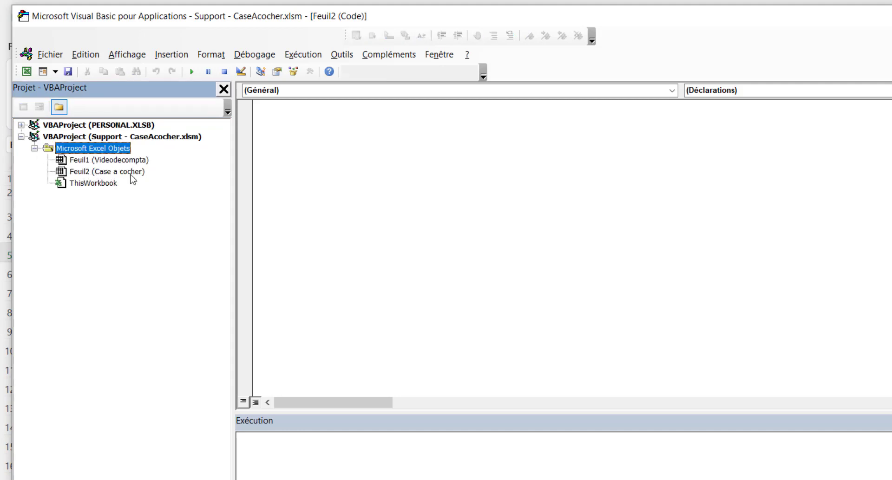
{"action": "left_click", "coordinate": [26, 71]}
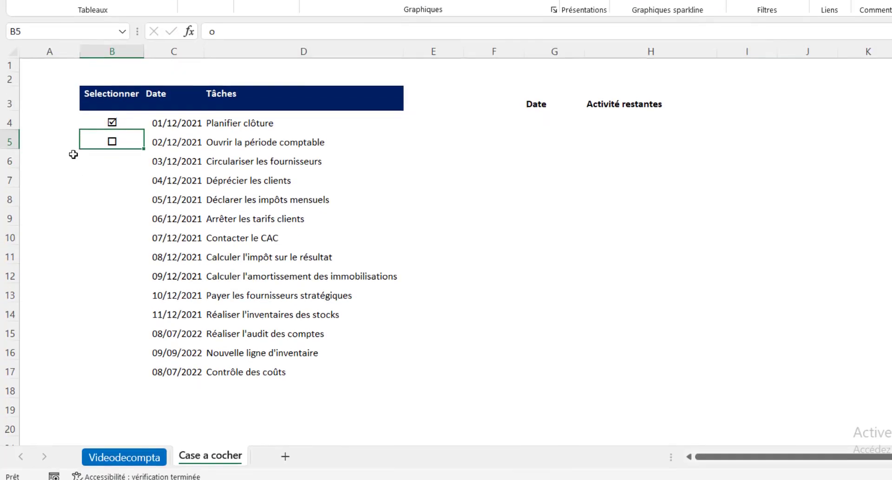
{"action": "left_click", "coordinate": [122, 455]}
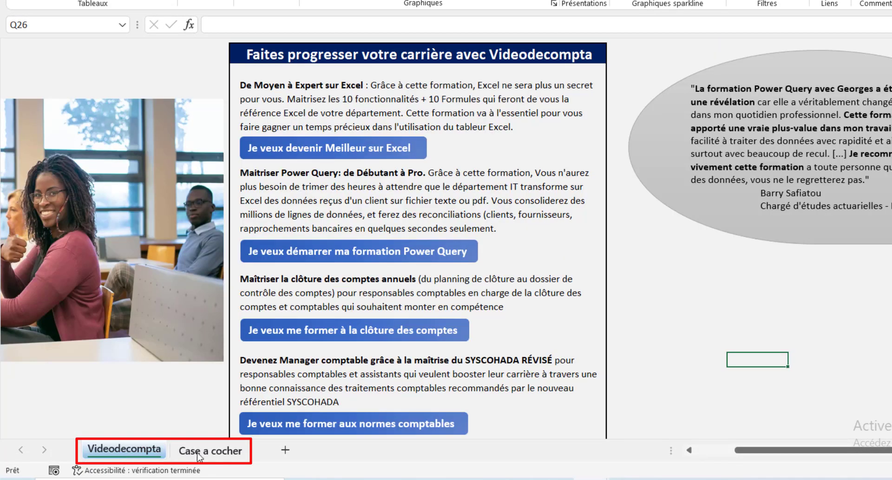
{"action": "left_click", "coordinate": [211, 453]}
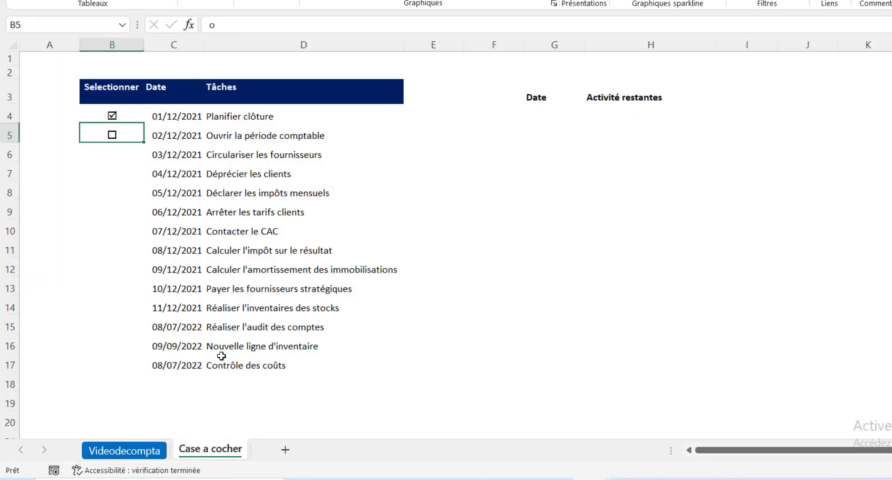
- Open the VBA code module of the Case a cocher sheet and create its Worksheet_SelectionChange event procedure
{"action": "key", "text": "alt+F11"}
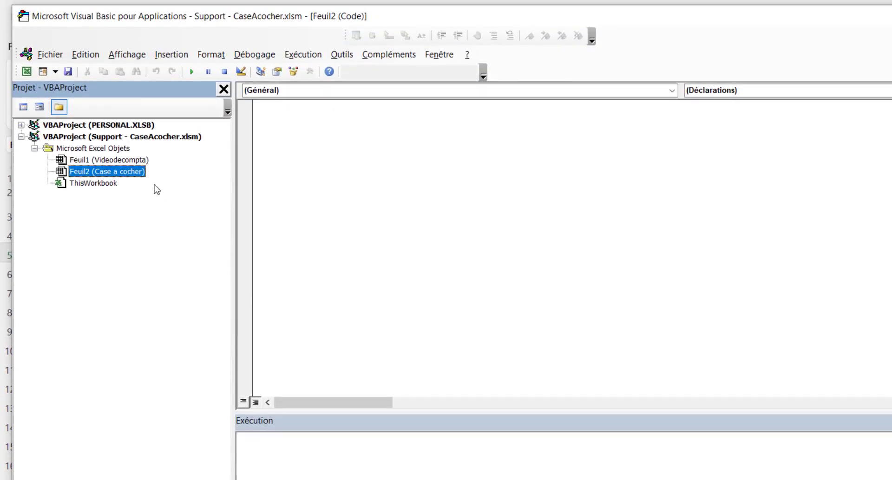
{"action": "double_click", "coordinate": [111, 175]}
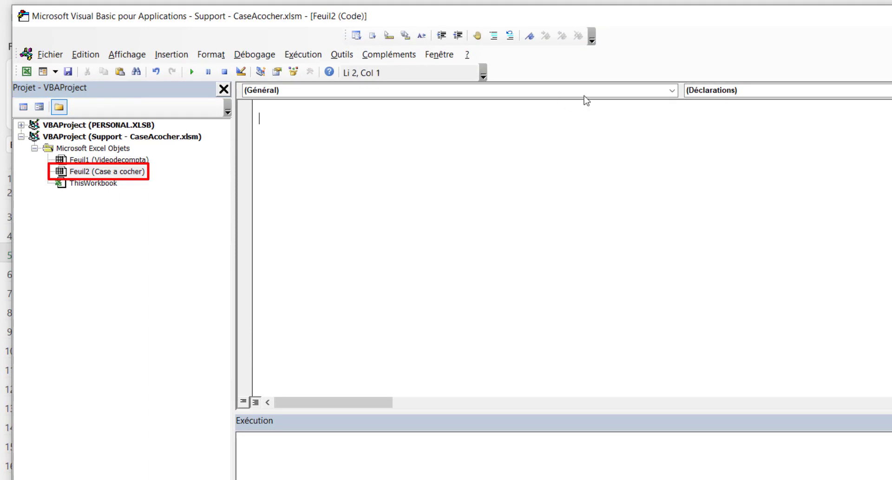
{"action": "left_click", "coordinate": [626, 95]}
{"action": "left_click", "coordinate": [315, 112]}
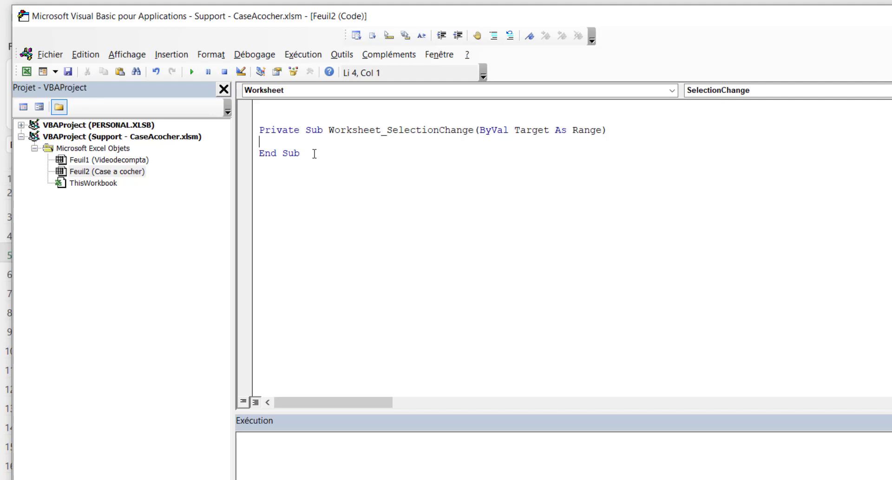
- Switch back to the Excel worksheet and inspect the underlying characters of the ticked box in B4 and the empty box in B5
{"action": "left_click", "coordinate": [27, 71]}
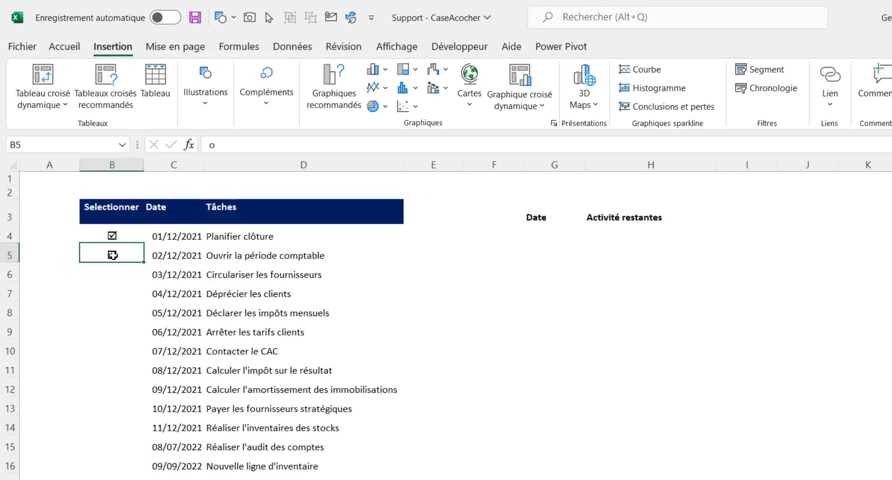
{"action": "left_click", "coordinate": [116, 236]}
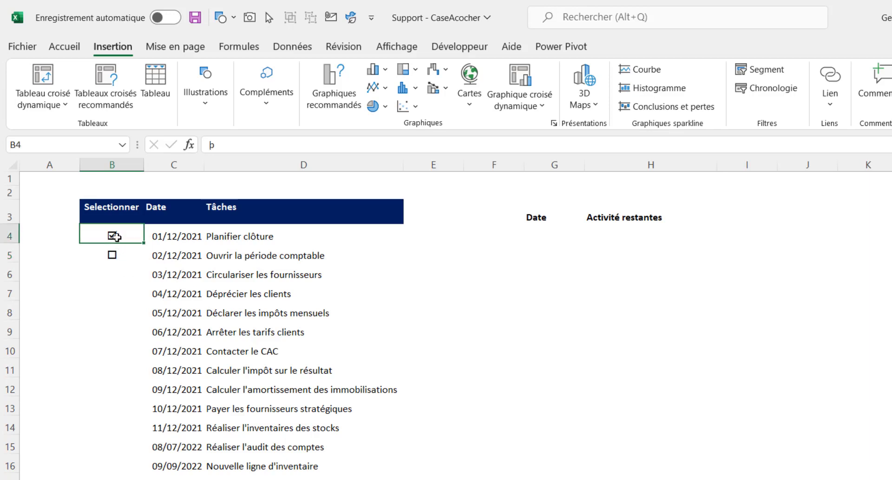
{"action": "left_click", "coordinate": [119, 261]}
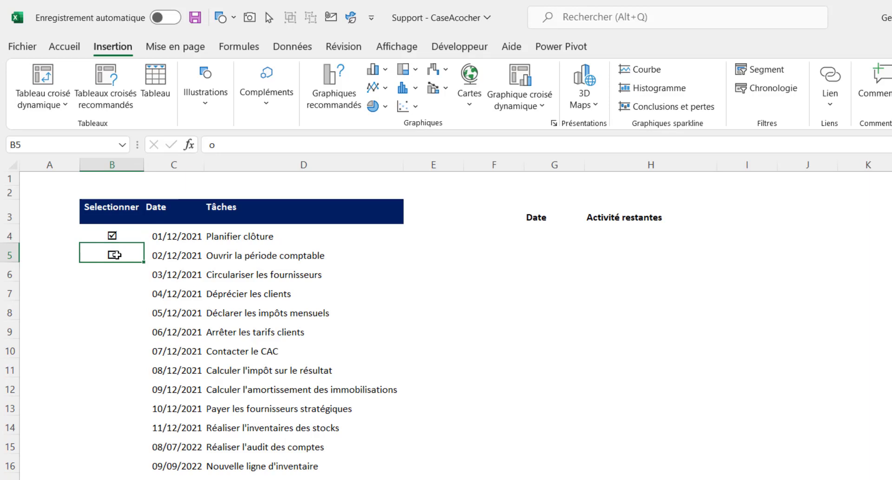
{"action": "left_click", "coordinate": [118, 234]}
{"action": "key", "text": "ctrl+c"}
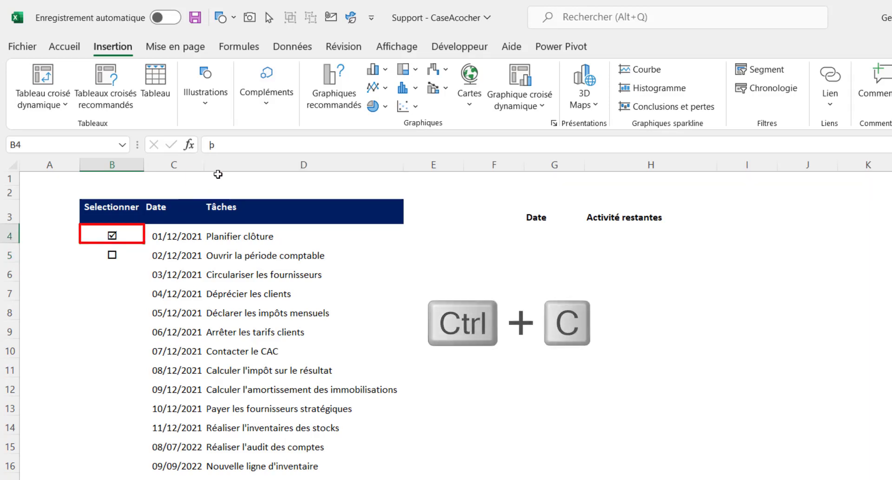
{"action": "left_click", "coordinate": [130, 255]}
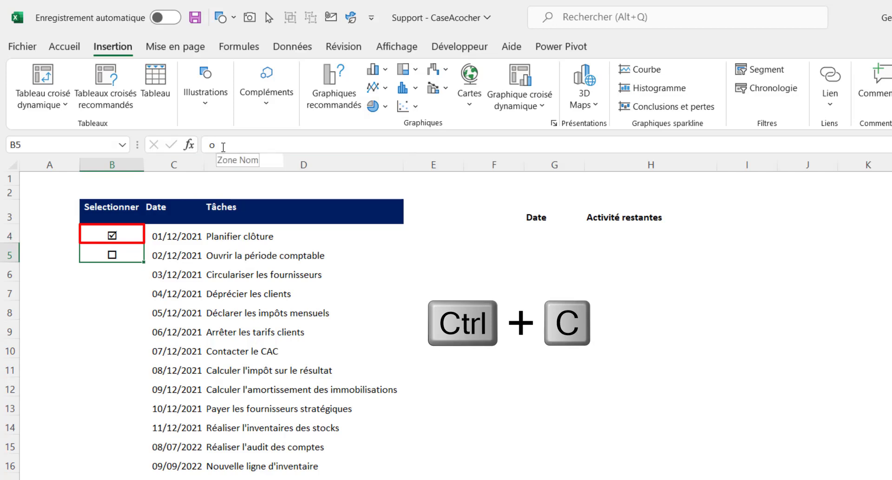
{"action": "left_click_drag", "start_coordinate": [215, 145], "coordinate": [200, 146]}
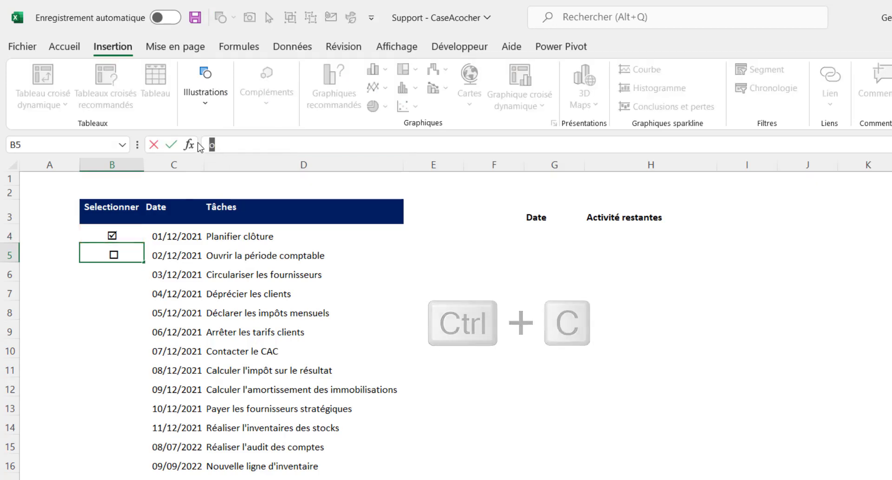
{"action": "key", "text": "Escape"}
{"action": "key", "text": "Down"}
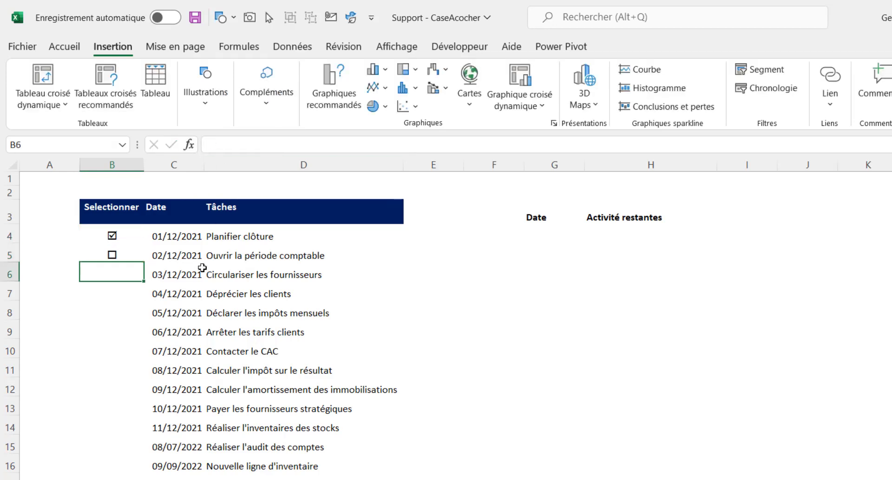
- In the VBA editor, begin the SelectionChange procedure with an If Not Intersect condition whose first argument is Range("B4:B17")
{"action": "key", "text": "alt+F11"}
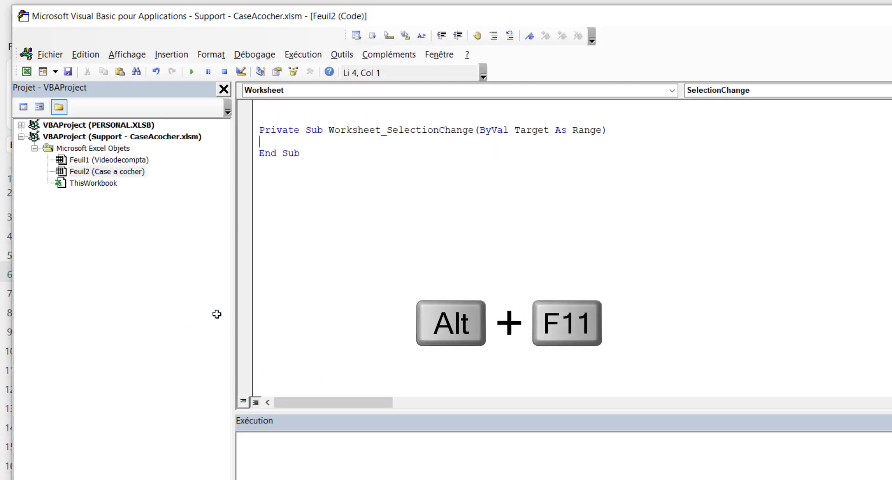
{"action": "type", "text": "if not "}
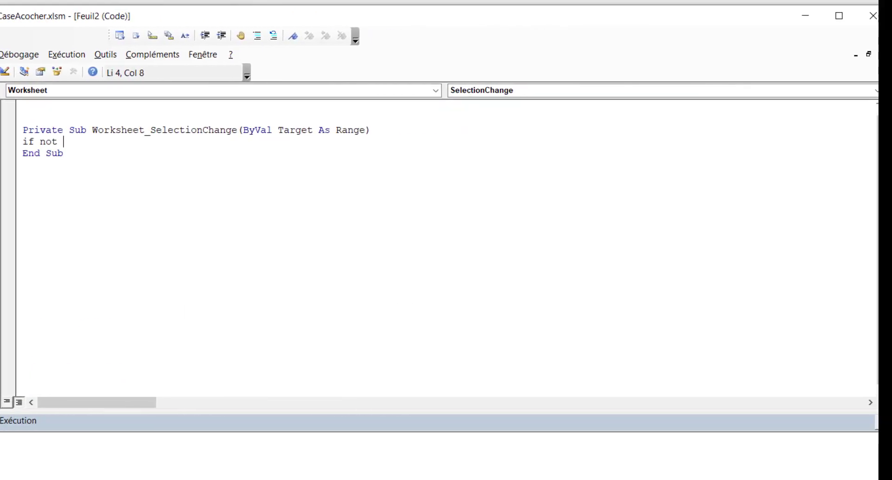
{"action": "type", "text": "intersect("}
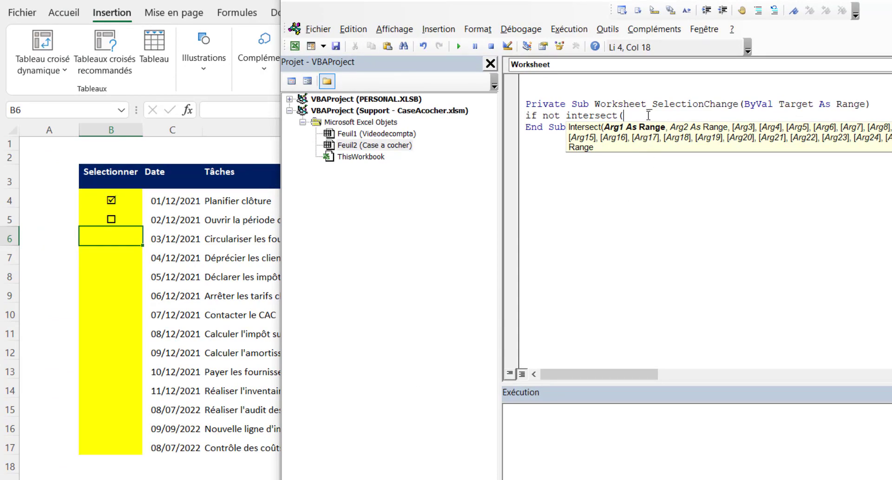
{"action": "type", "text": "Range("}
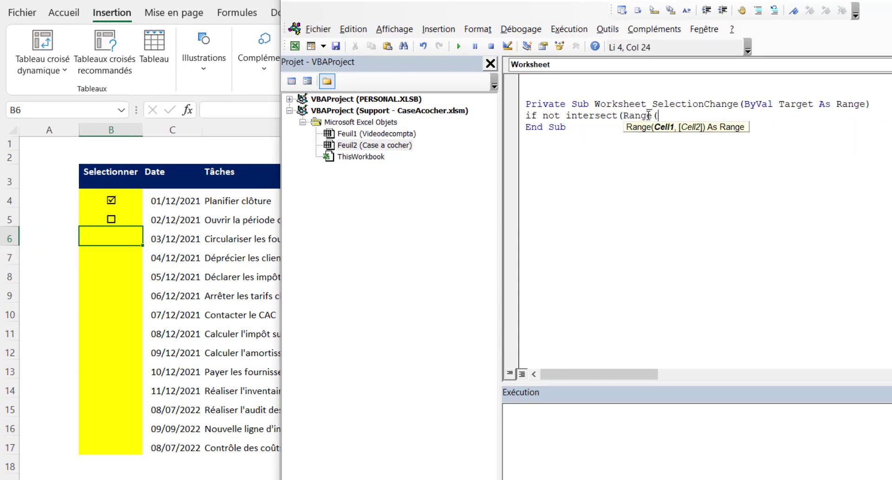
{"action": "type", "text": "\""}
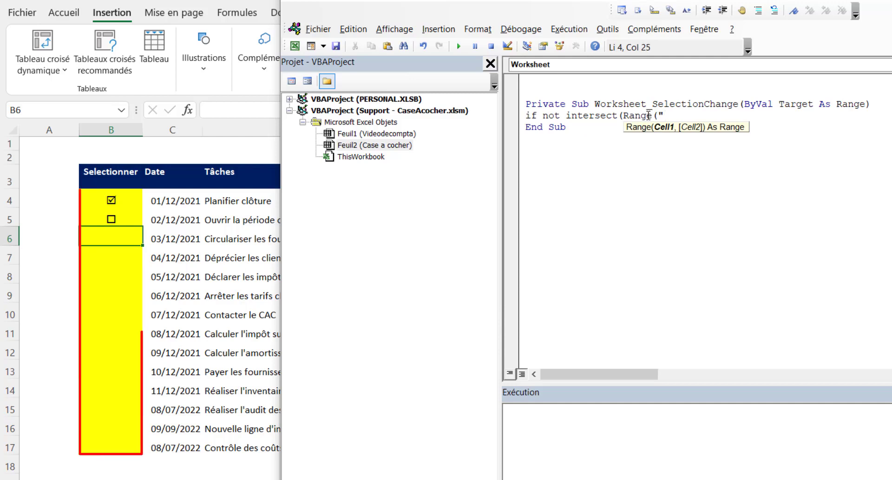
{"action": "type", "text": "B4:B"}
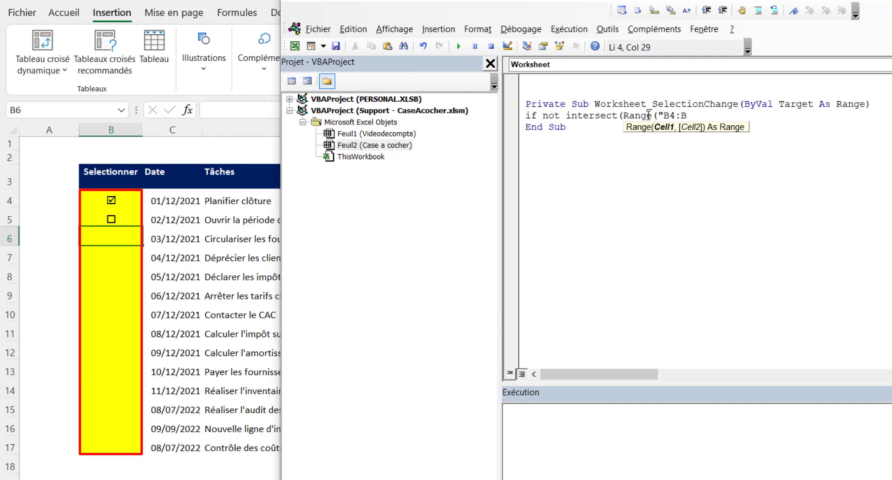
{"action": "type", "text": "17"}
{"action": "type", "text": ")"}
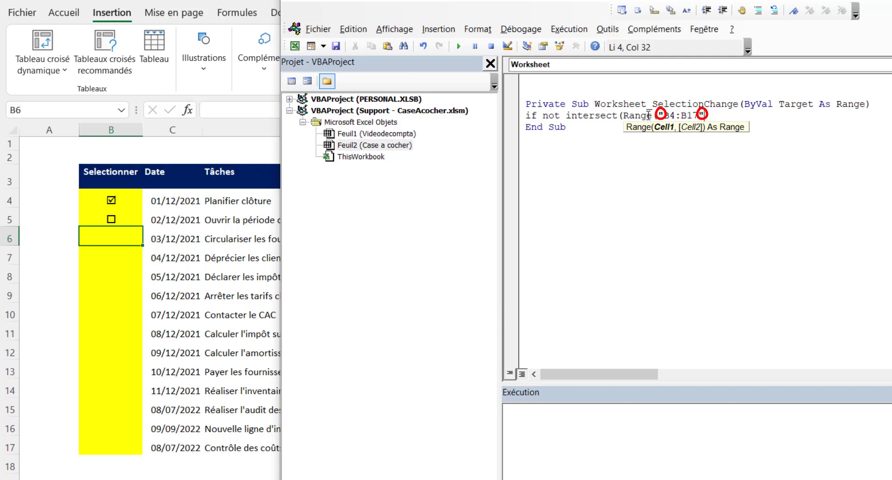
{"action": "type", "text": ")"}
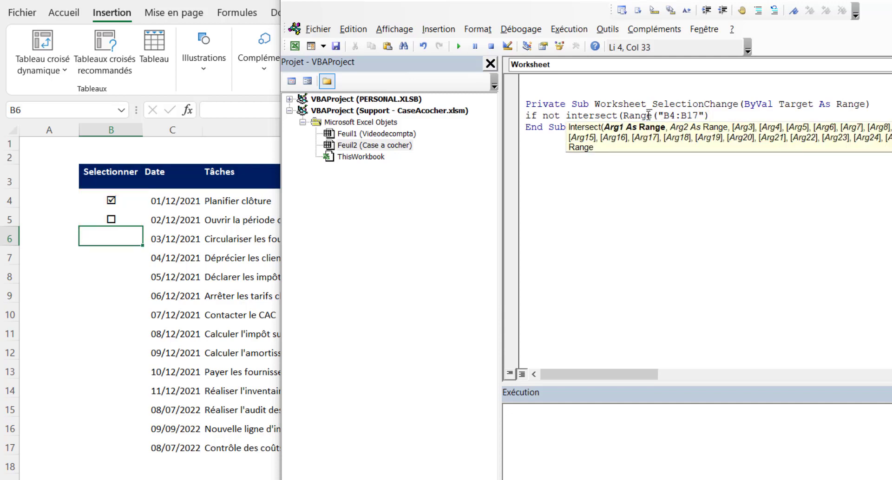
- Complete the Intersect condition with Target as second argument and Is Nothing Then, and close the block with End If
{"action": "type", "text": ",target"}
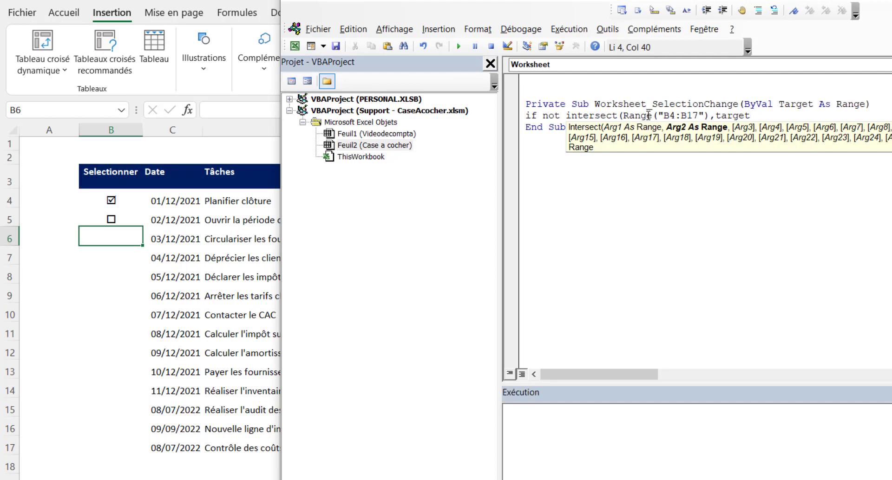
{"action": "type", "text": ") is not"}
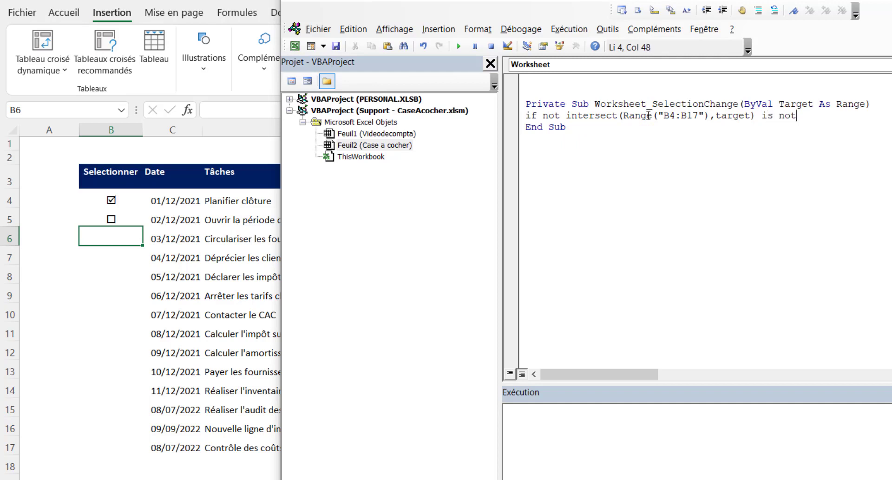
{"action": "type", "text": "hing"}
{"action": "type", "text": "then"}
{"action": "key", "text": "Return"}
{"action": "key", "text": "Return"}
{"action": "type", "text": "end "}
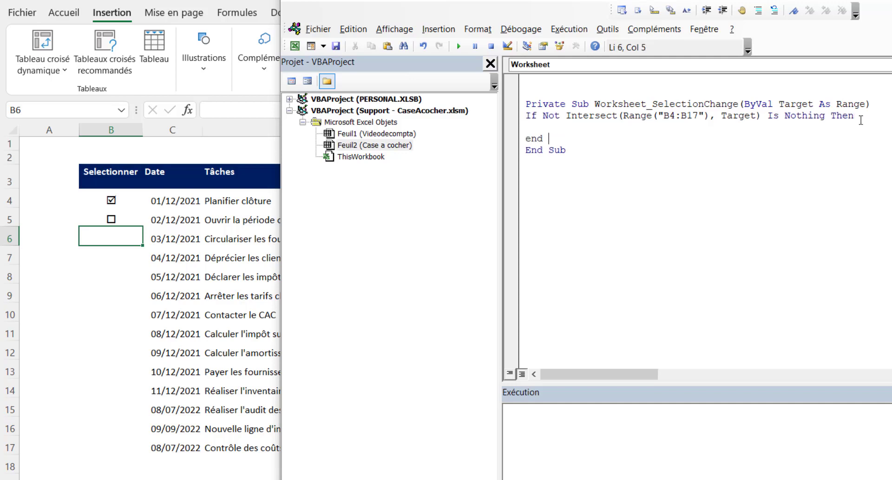
{"action": "type", "text": "if"}
- Inside the block, begin an indented nested If that refers to range("B" & target.Row)
{"action": "key", "text": "Up"}
{"action": "type", "text": "if"}
{"action": "key", "text": "BackSpace"}
{"action": "key", "text": "BackSpace"}
{"action": "type", "text": "if rN"}
{"action": "key", "text": "BackSpace"}
{"action": "type", "text": "ange("}
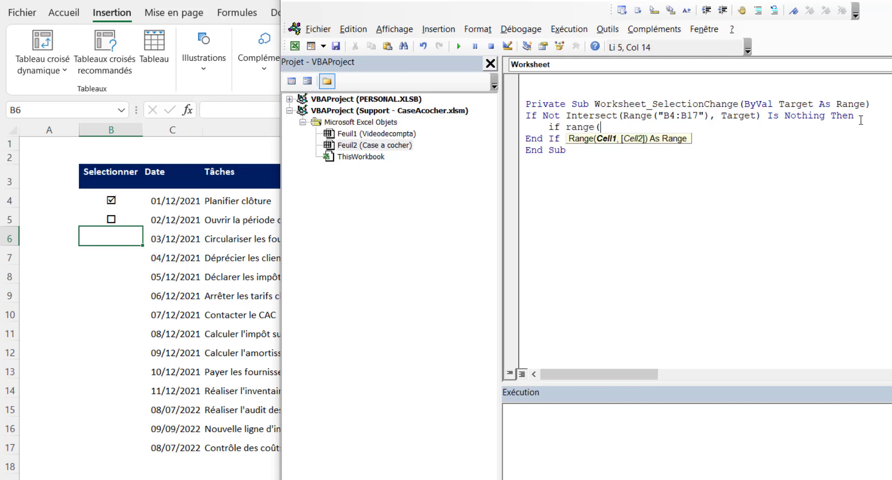
{"action": "type", "text": "\"B\" & target"}
{"action": "type", "text": ".ro"}
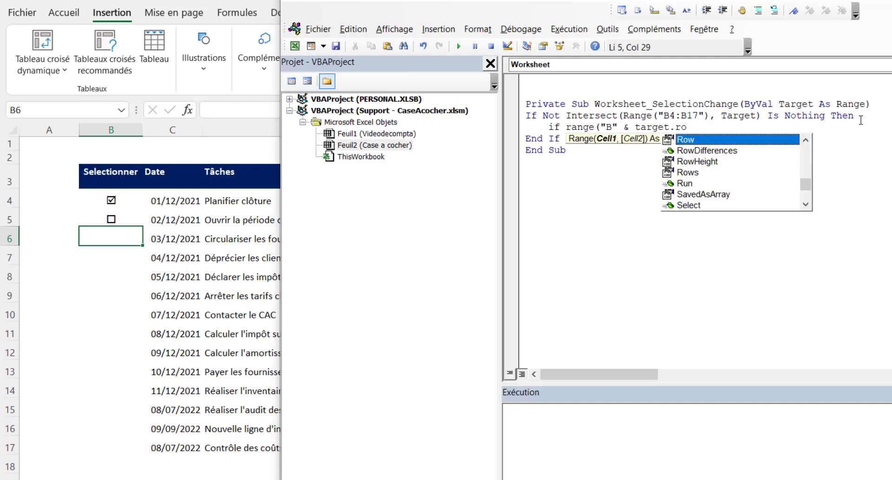
{"action": "key", "text": "Tab"}
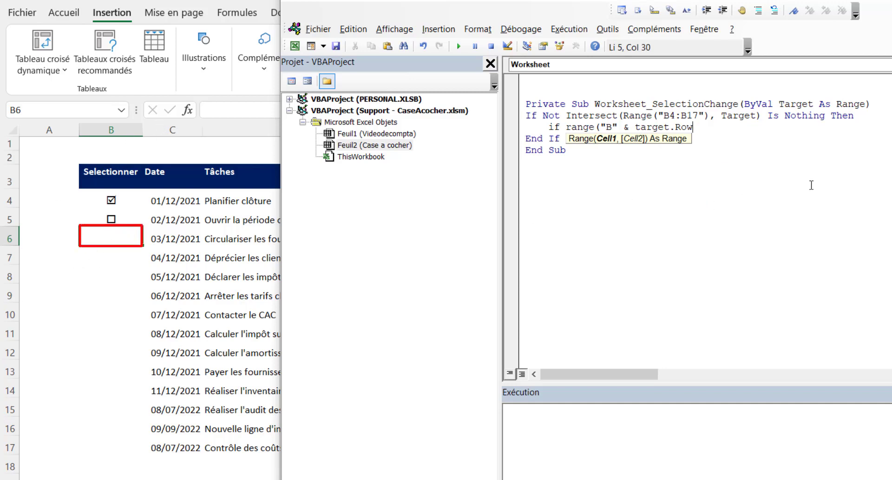
{"action": "type", "text": ")"}
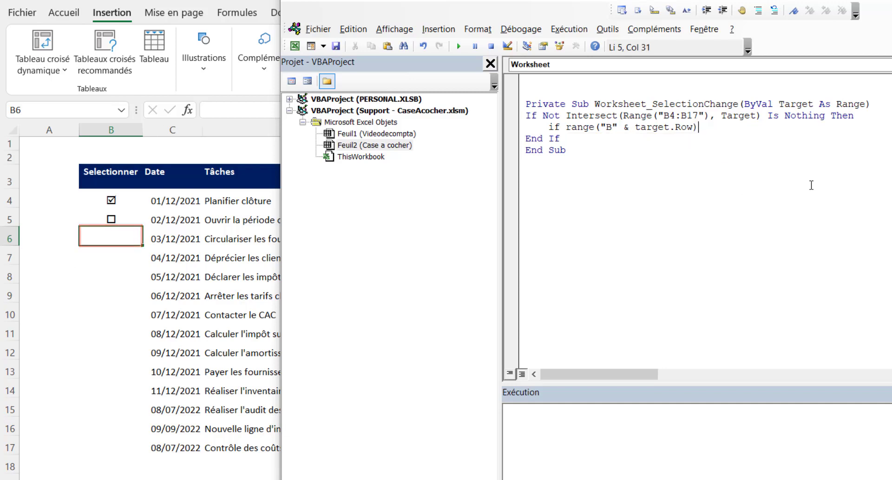
- Finish the nested condition by testing whether the cell's Value equals "o", followed by then
{"action": "type", "text": ".valu"}
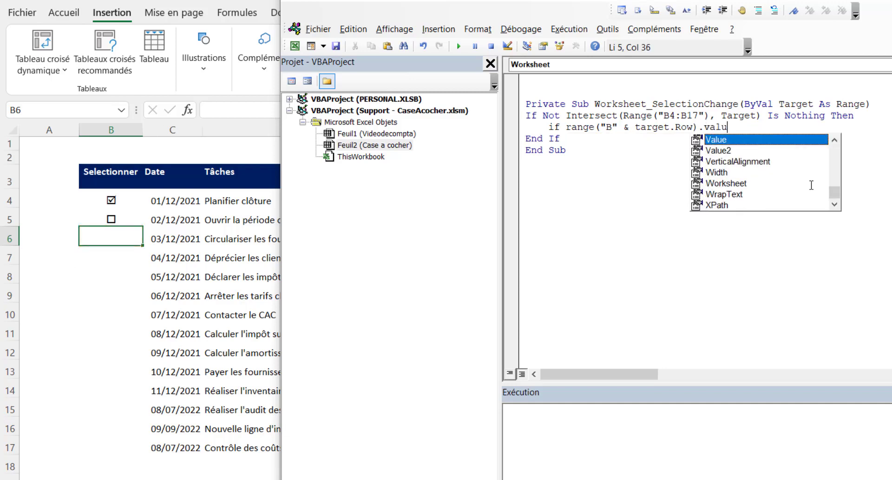
{"action": "type", "text": "e = "}
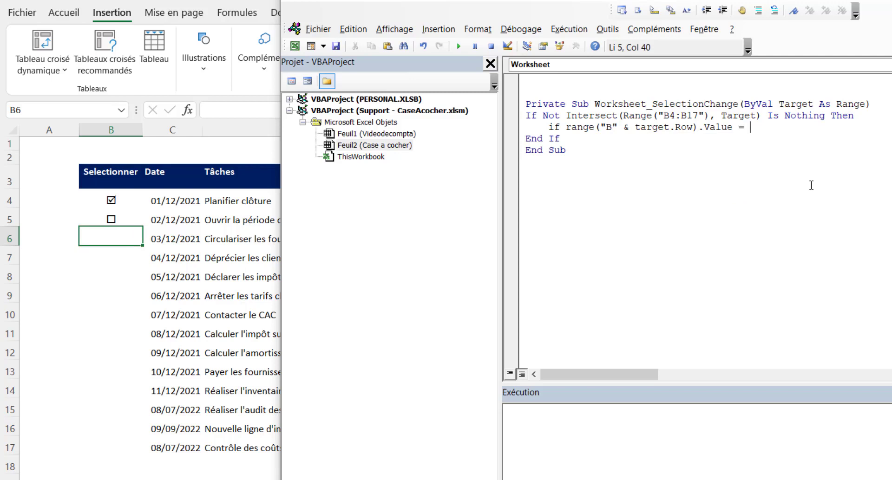
{"action": "type", "text": "o"}
{"action": "key", "text": "BackSpace"}
{"action": "type", "text": "\"o\" then"}
- Duplicate the expression range("B" & target.Row).Value = after the nested condition's then
{"action": "left_click_drag", "start_coordinate": [566, 128], "coordinate": [751, 128]}
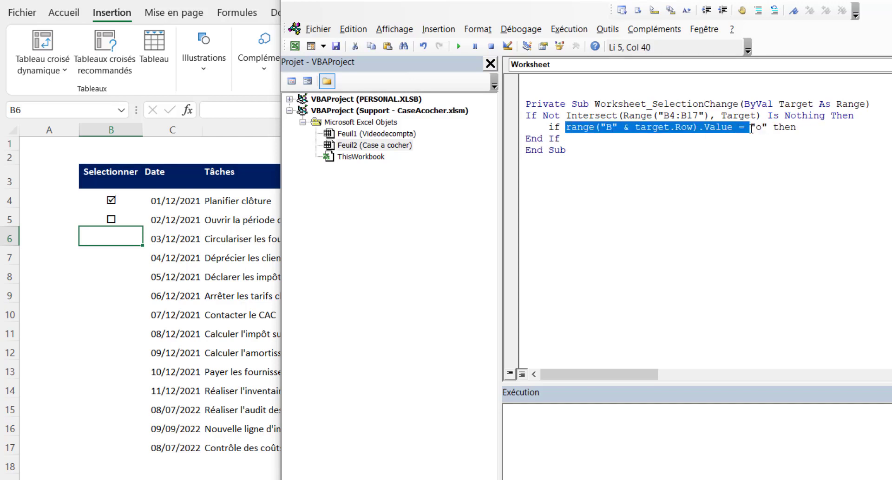
{"action": "key", "text": "ctrl+c"}
{"action": "left_click", "coordinate": [862, 130]}
{"action": "key", "text": "ctrl+v"}
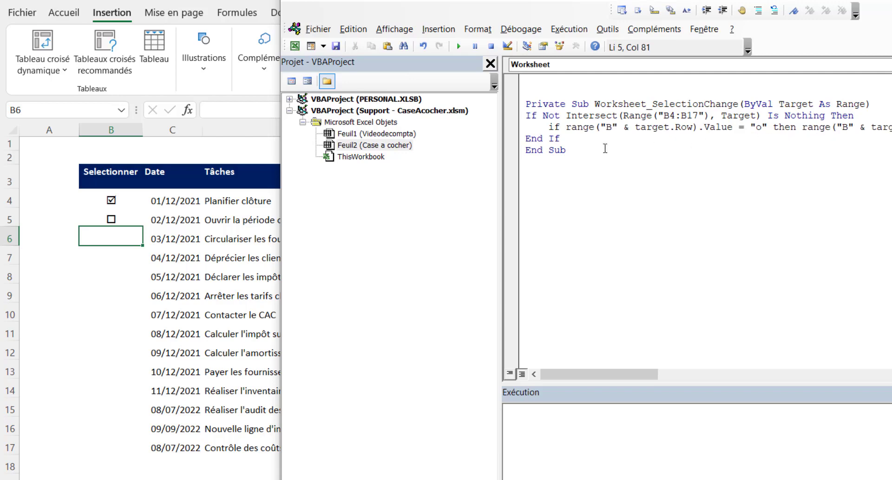
- Take the ticked box character þ from cell B4 and add it in quotes as the value assigned after then
{"action": "left_click", "coordinate": [123, 203]}
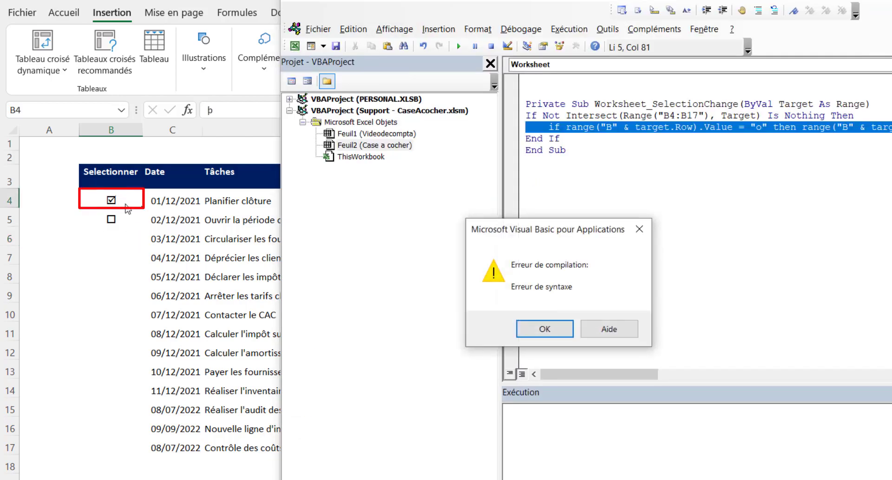
{"action": "left_click", "coordinate": [563, 332]}
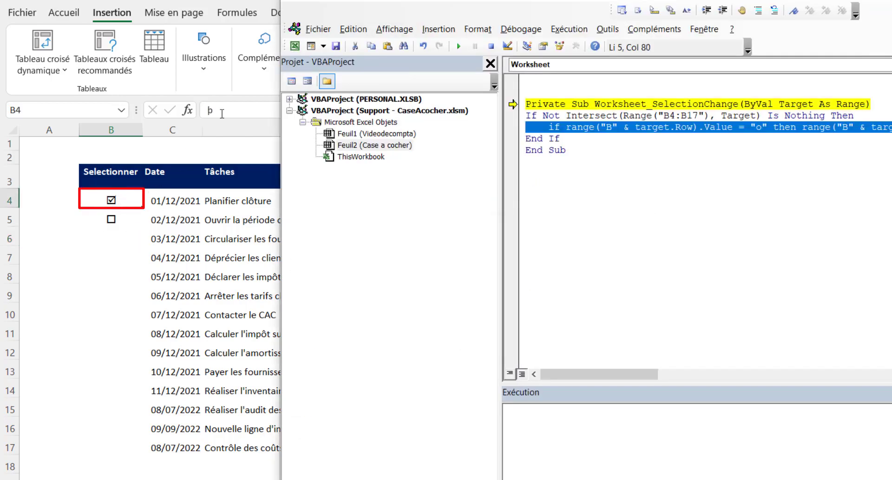
{"action": "left_click_drag", "start_coordinate": [222, 113], "coordinate": [210, 110]}
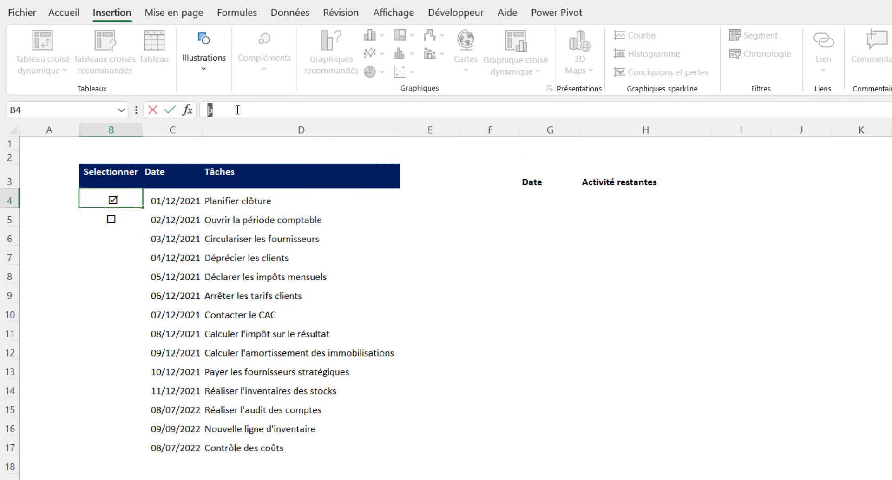
{"action": "key", "text": "Return"}
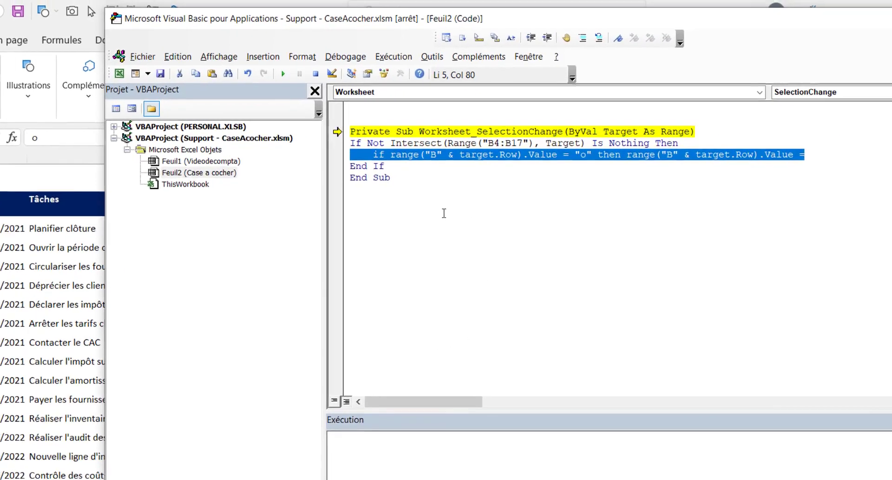
{"action": "left_click", "coordinate": [810, 161]}
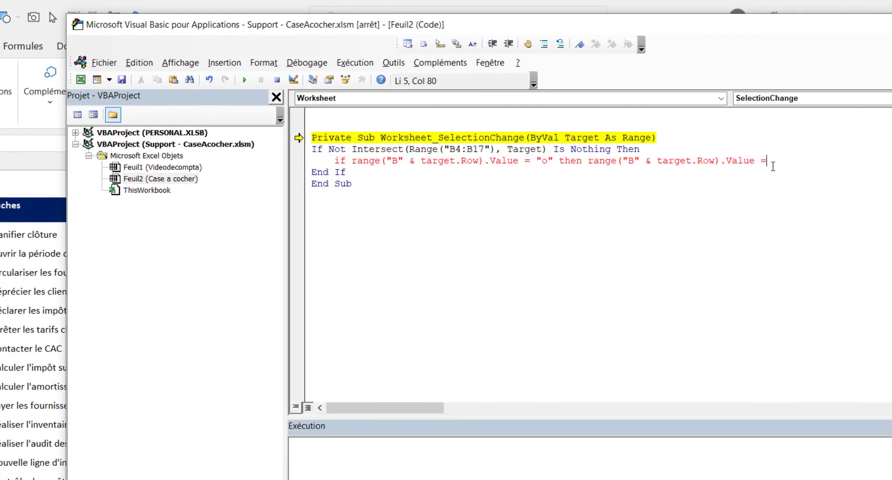
{"action": "type", "text": "\"p\""}
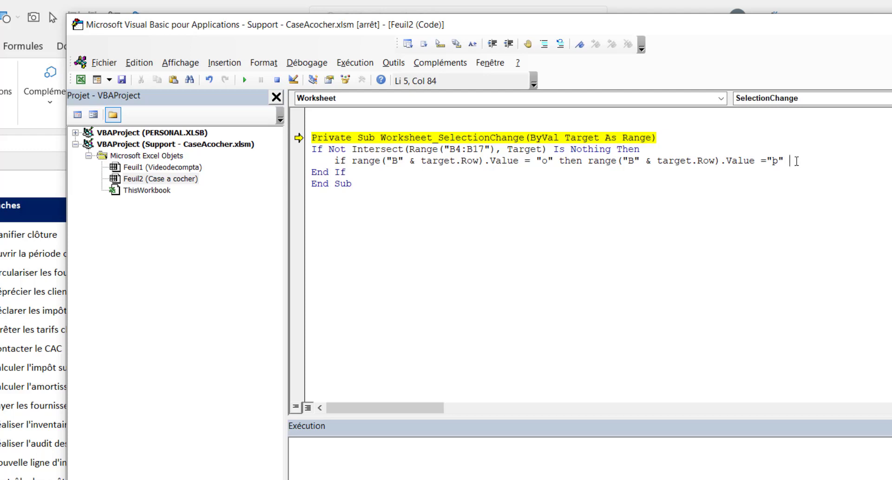
- End the nested If line with a line-continuation underscore, accept the project reset, and begin the following line with else
{"action": "type", "text": "else"}
{"action": "key", "text": "BackSpace"}
{"action": "key", "text": "BackSpace"}
{"action": "key", "text": "BackSpace"}
{"action": "key", "text": "BackSpace"}
{"action": "key", "text": "BackSpace"}
{"action": "key", "text": "Return"}
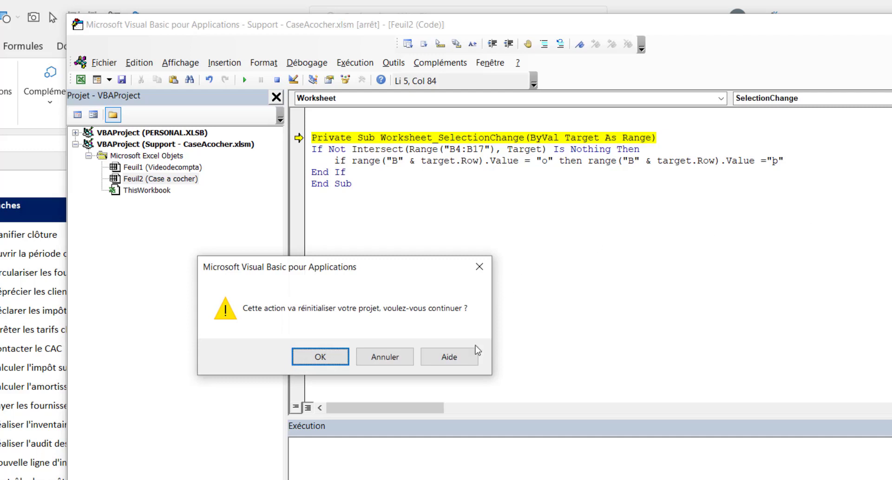
{"action": "left_click", "coordinate": [321, 357]}
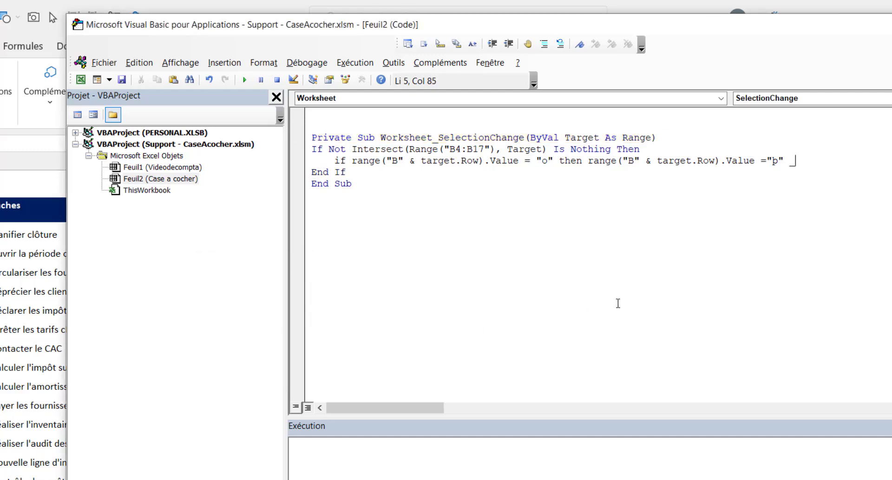
{"action": "key", "text": "Return"}
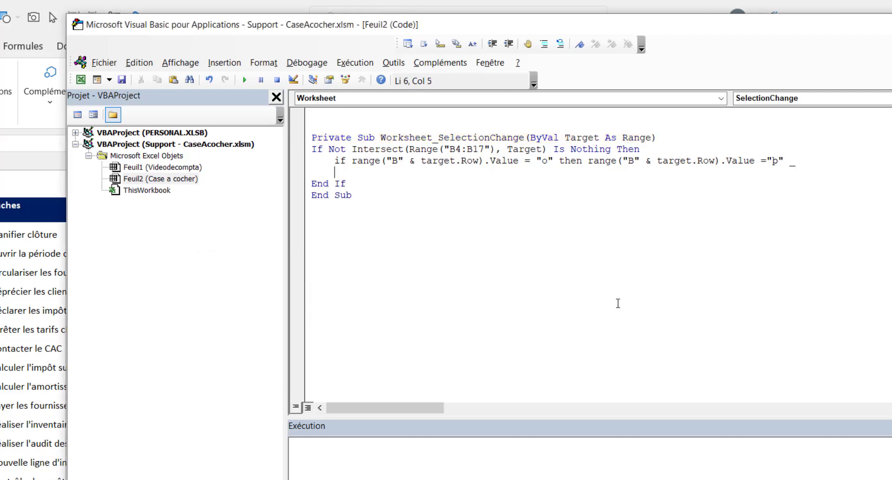
{"action": "type", "text": "else"}
- Copy the expression range("B" & target.Row).Value = "o" from the nested condition to after else and commit the line
{"action": "left_click_drag", "start_coordinate": [588, 160], "coordinate": [786, 162]}
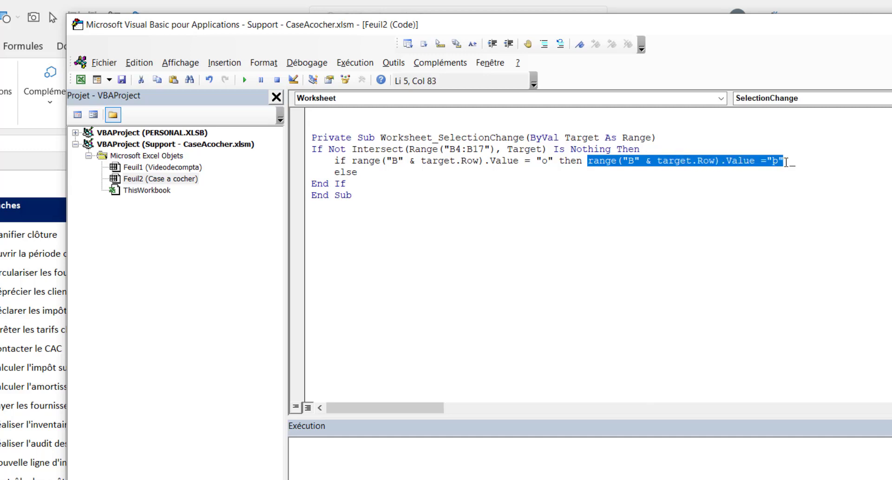
{"action": "left_click_drag", "start_coordinate": [352, 161], "coordinate": [557, 164]}
{"action": "key", "text": "ctrl+c"}
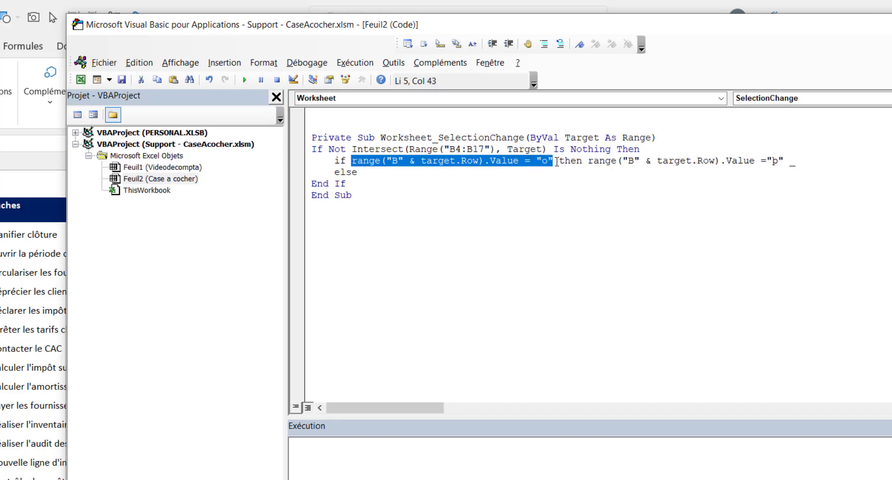
{"action": "left_click", "coordinate": [385, 174]}
{"action": "key", "text": "ctrl+v"}
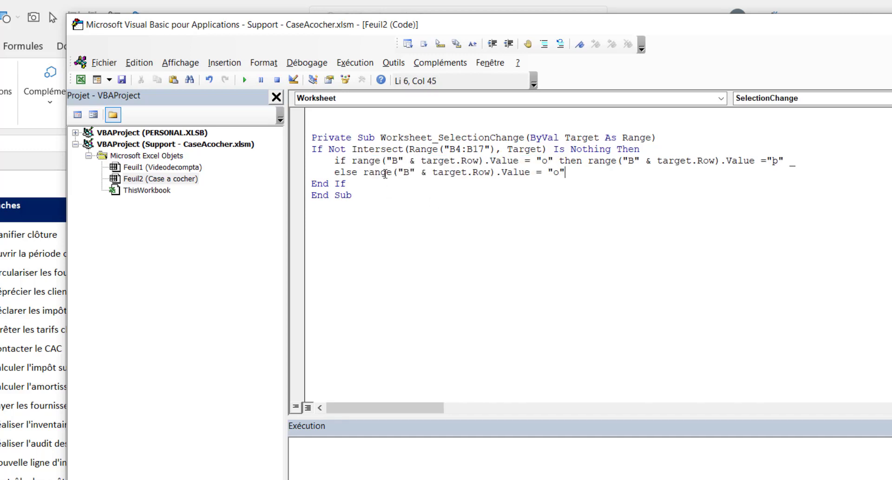
{"action": "left_click", "coordinate": [401, 195]}
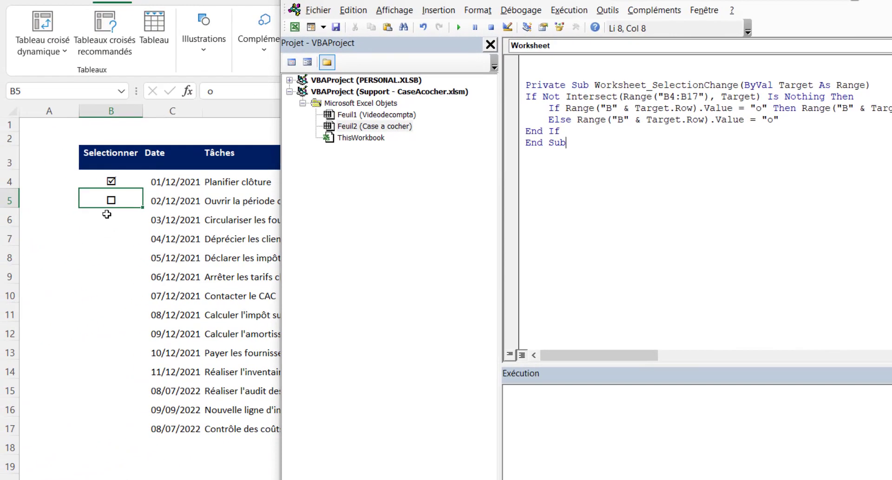
- Test the checkbox toggling on the Case a cocher sheet by selecting B6, B5, B4, B5, B6 and B7 in turn
{"action": "left_click", "coordinate": [106, 217]}
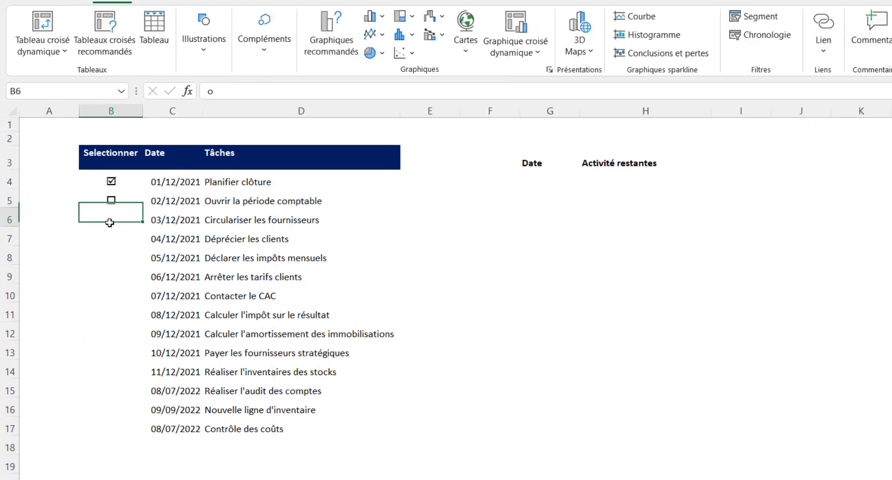
{"action": "left_click", "coordinate": [111, 200]}
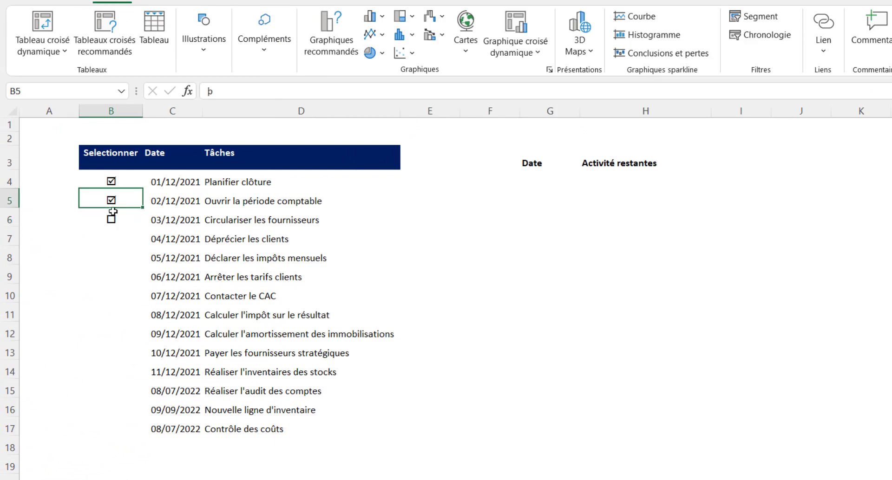
{"action": "left_click", "coordinate": [111, 182]}
{"action": "left_click", "coordinate": [112, 201]}
{"action": "left_click", "coordinate": [122, 221]}
{"action": "left_click", "coordinate": [111, 240]}
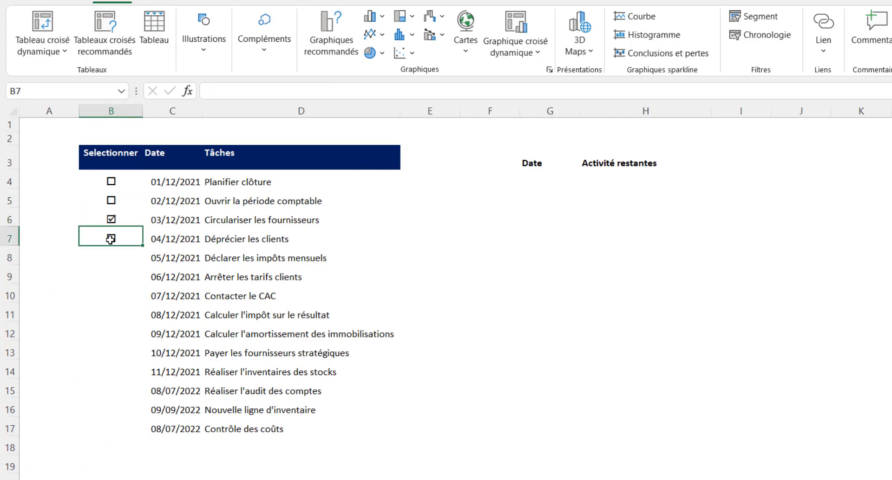
- Back in the VBA code, declare the variable DerniereLigne As Long between the Sub line and the If Not Intersect block
{"action": "key", "text": "alt+F11"}
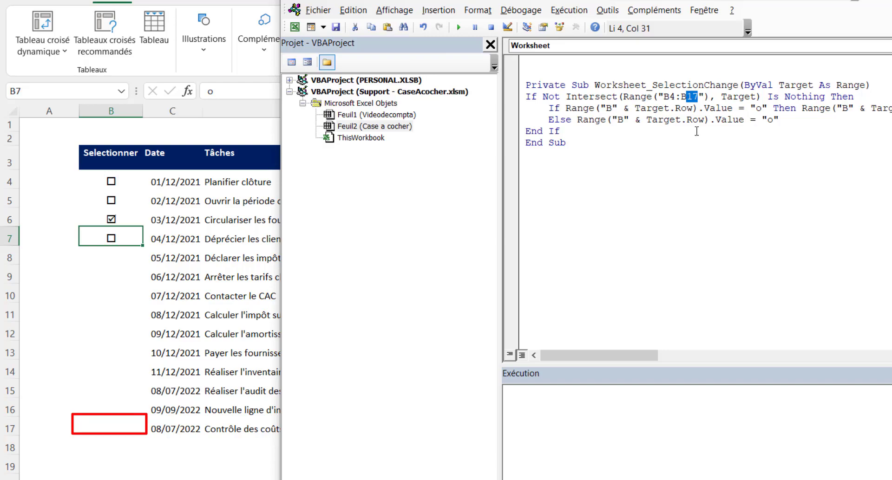
{"action": "left_click", "coordinate": [872, 85]}
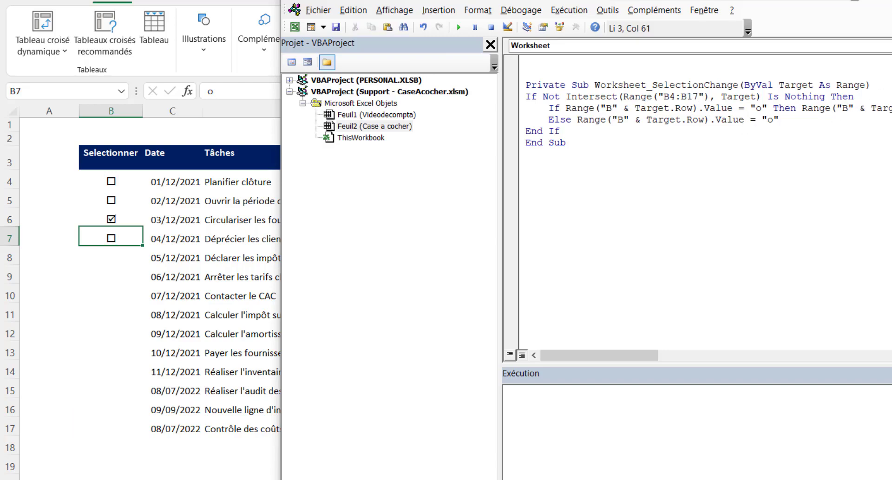
{"action": "key", "text": "Return"}
{"action": "key", "text": "Return"}
{"action": "key", "text": "Up"}
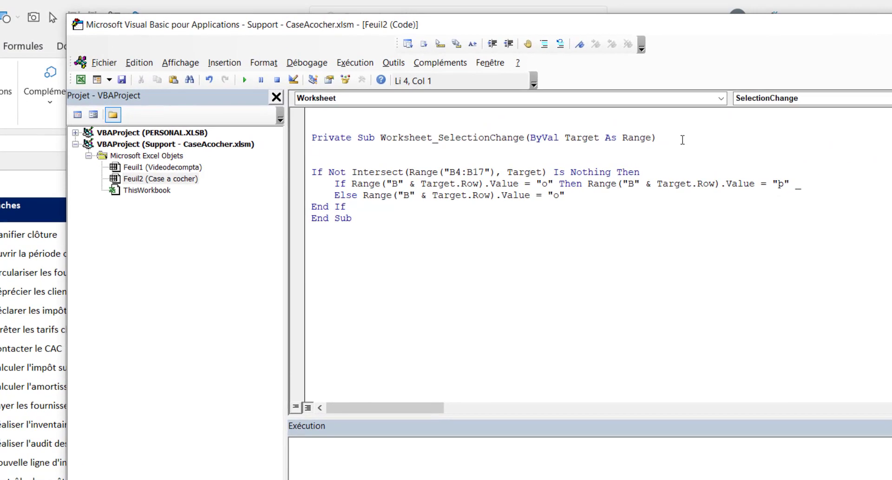
{"action": "type", "text": "Dim DerniereLign"}
{"action": "key", "text": "BackSpace"}
{"action": "key", "text": "BackSpace"}
{"action": "key", "text": "BackSpace"}
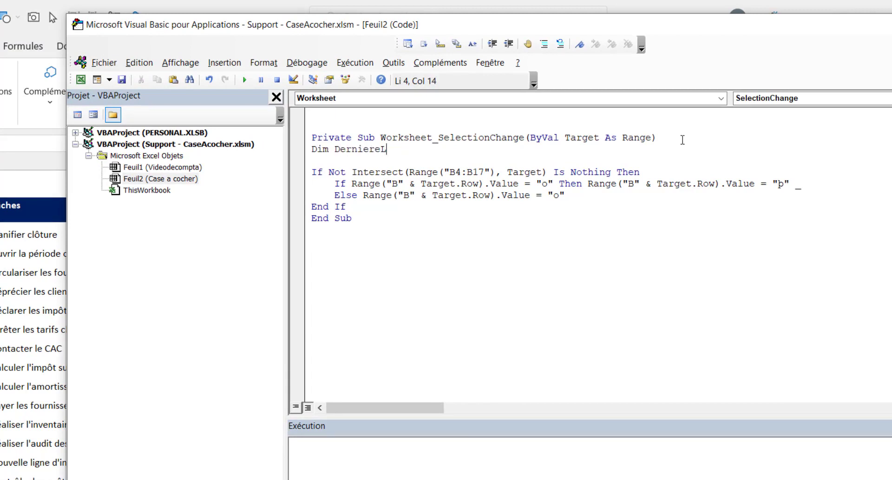
{"action": "type", "text": "igne as "}
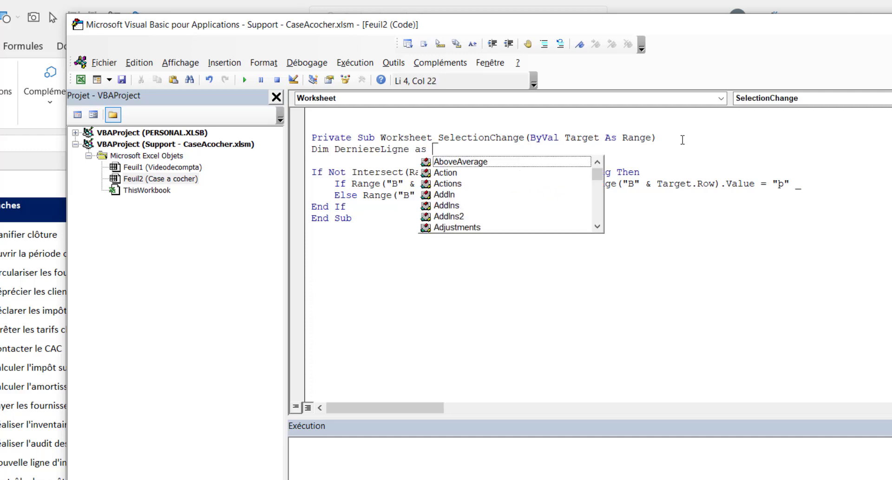
{"action": "type", "text": "long"}
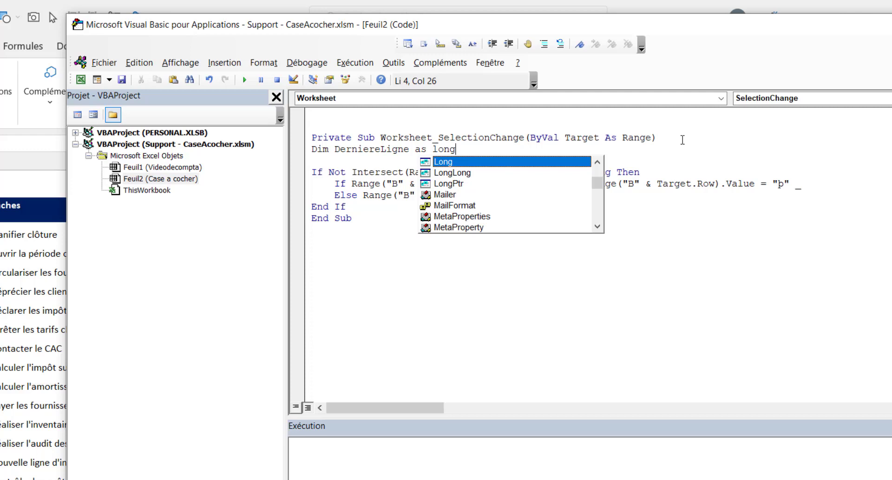
{"action": "key", "text": "Tab"}
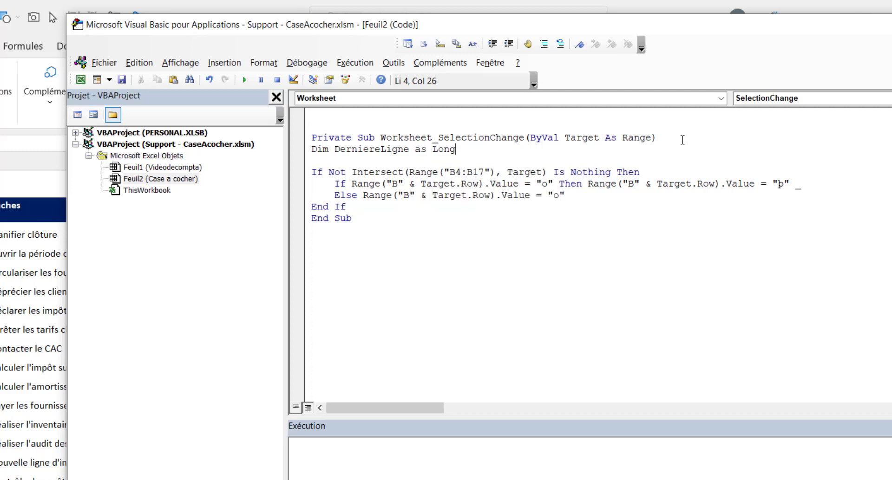
{"action": "key", "text": "Return"}
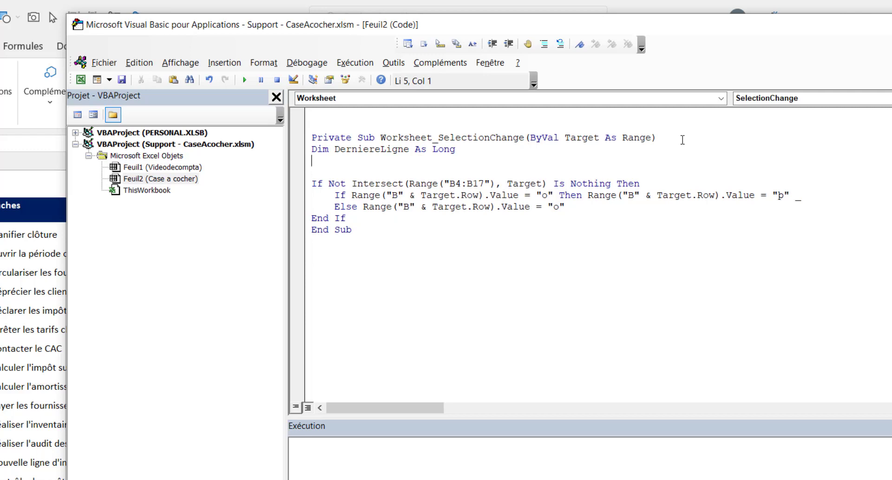
- Below the declaration, begin assigning Range("C9999") to the variable DerniereLigne
{"action": "type", "text": "Dernier"}
{"action": "key", "text": "ctrl+space"}
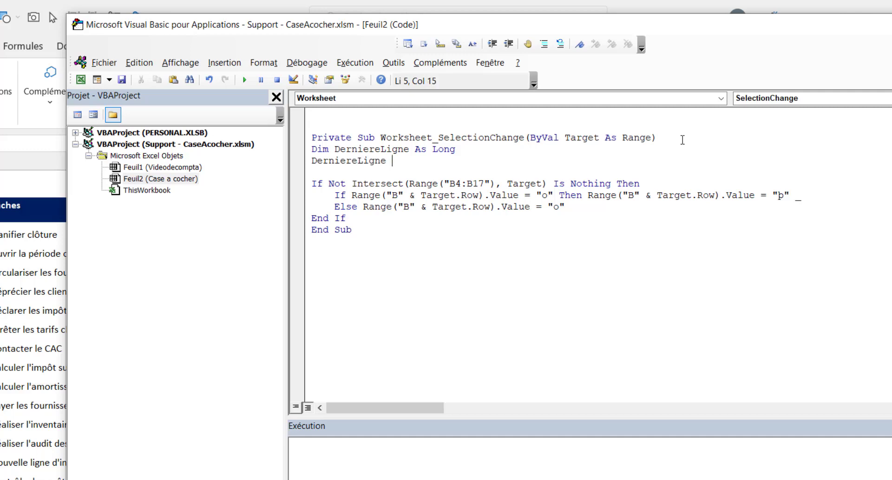
{"action": "type", "text": "= Range(\"CV"}
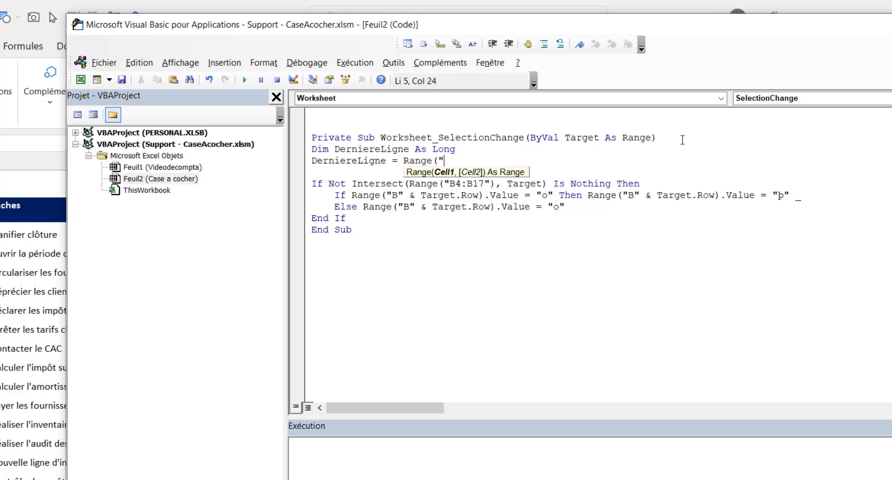
{"action": "key", "text": "BackSpace"}
{"action": "type", "text": "9999\")"}
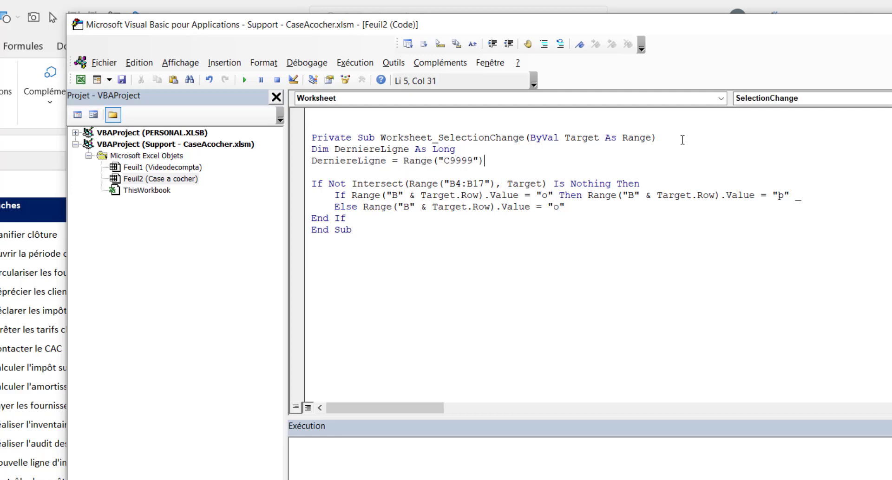
- Complete the DerniereLigne assignment by appending .End(xlUp).Row to the Range("C9999") reference
{"action": "type", "text": ".end"}
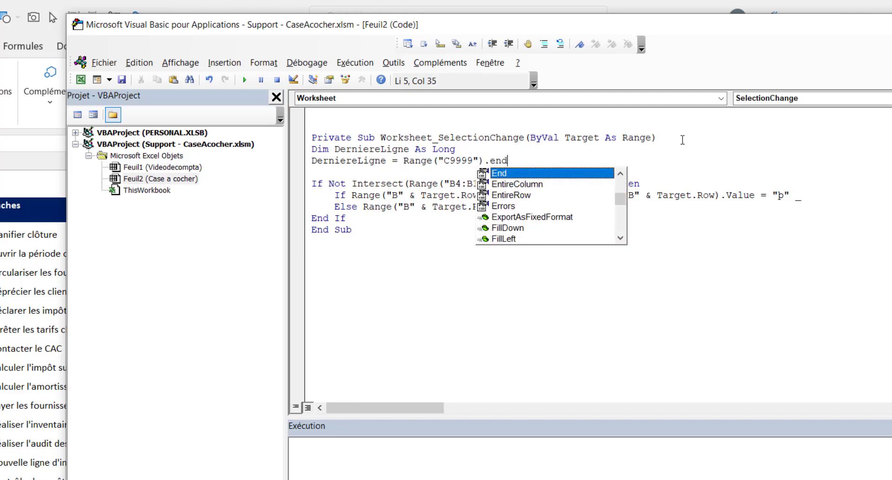
{"action": "type", "text": "("}
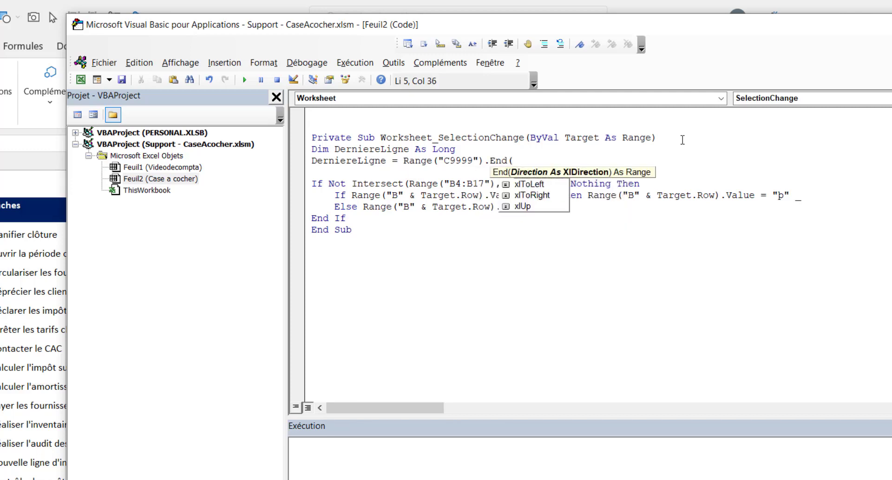
{"action": "key", "text": "Down"}
{"action": "key", "text": "Down"}
{"action": "key", "text": "Down"}
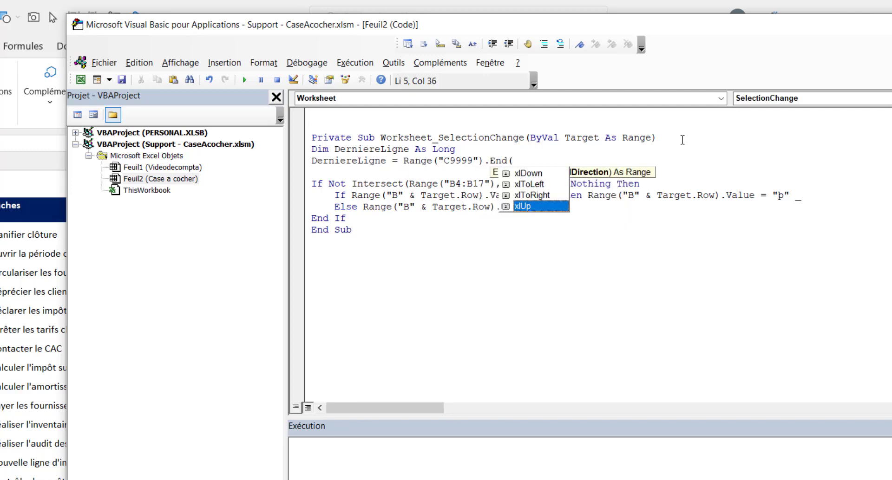
{"action": "key", "text": "Tab"}
{"action": "type", "text": ").ro"}
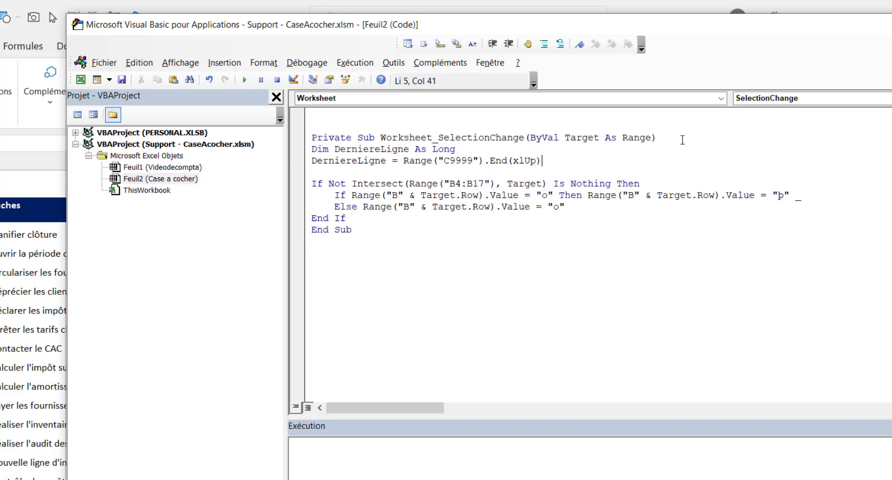
{"action": "key", "text": "Tab"}
{"action": "left_click", "coordinate": [387, 161]}
- In the Intersect condition, replace the fixed end row 17 so the range reads Range("B4:B" & DerniereLigne)
{"action": "left_click_drag", "start_coordinate": [472, 183], "coordinate": [485, 184]}
{"action": "key", "text": "BackSpace"}
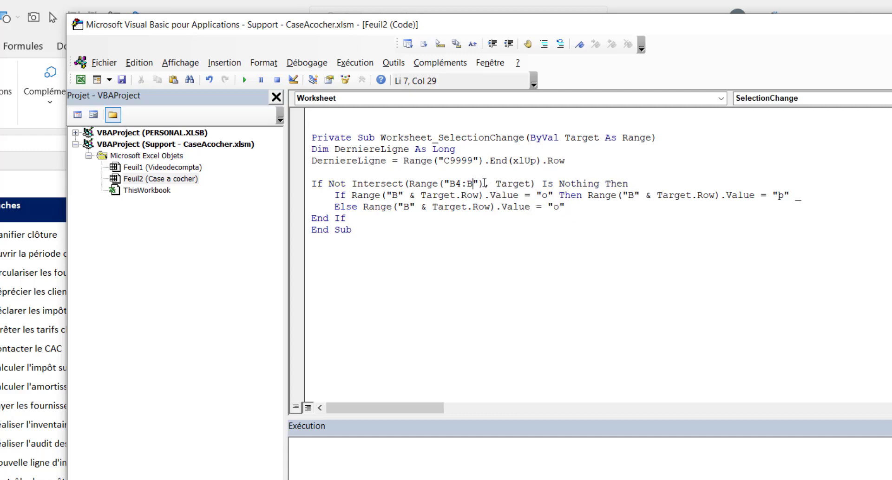
{"action": "key", "text": "Right"}
{"action": "type", "text": "& Derni"}
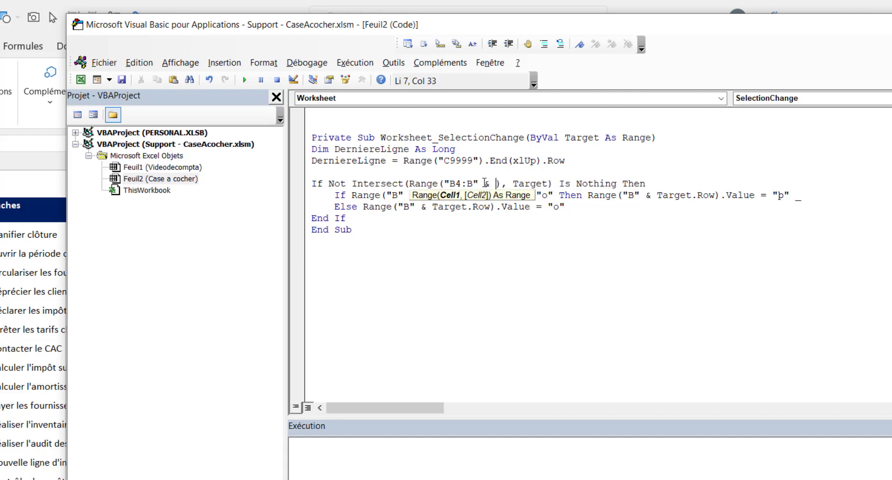
{"action": "key", "text": "ctrl+space"}
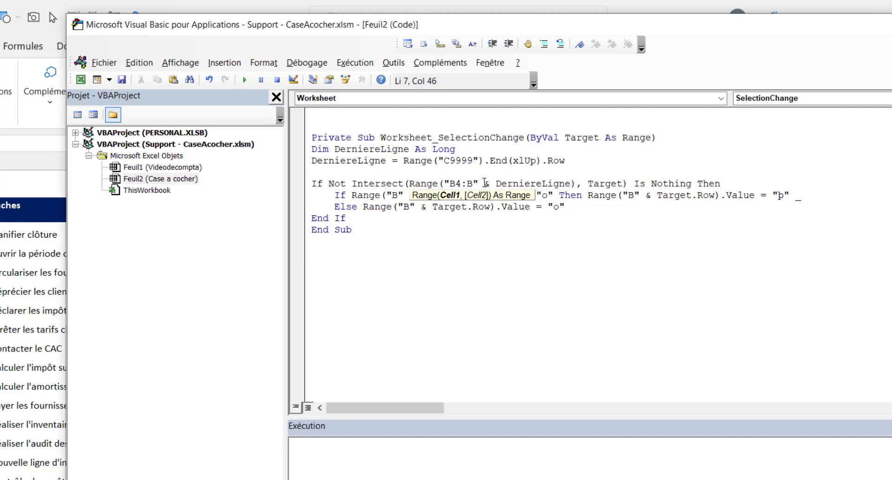
{"action": "key", "text": "Down"}
{"action": "key", "text": "Down"}
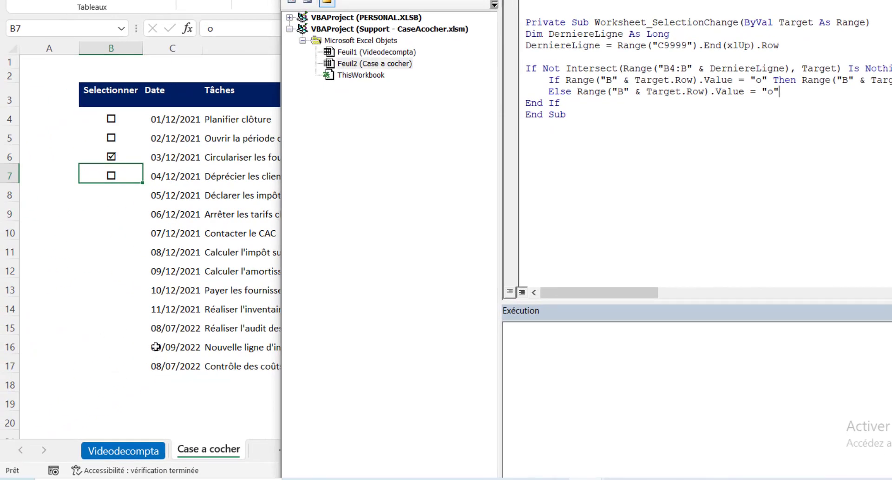
- Return to the worksheet and test the dynamic range by selecting B16, B17 and the cell below the list, B18
{"action": "key", "text": "alt+F11"}
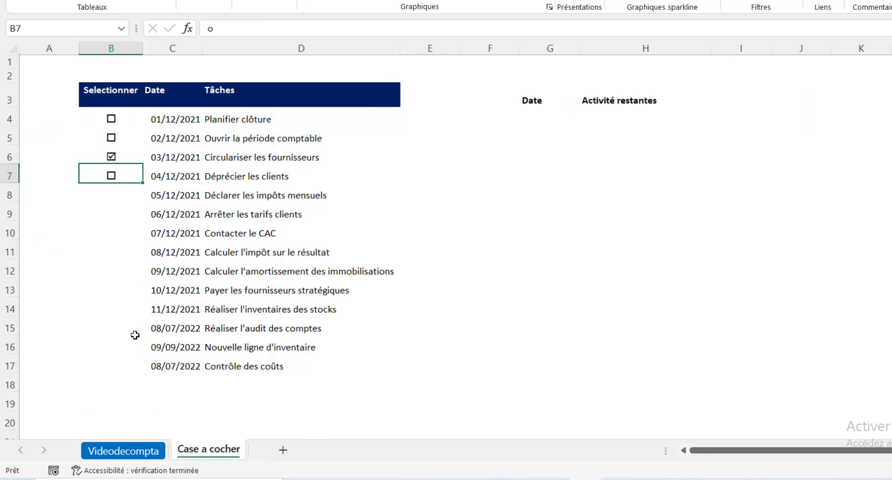
{"action": "left_click", "coordinate": [132, 347]}
{"action": "left_click", "coordinate": [126, 367]}
{"action": "left_click", "coordinate": [123, 380]}
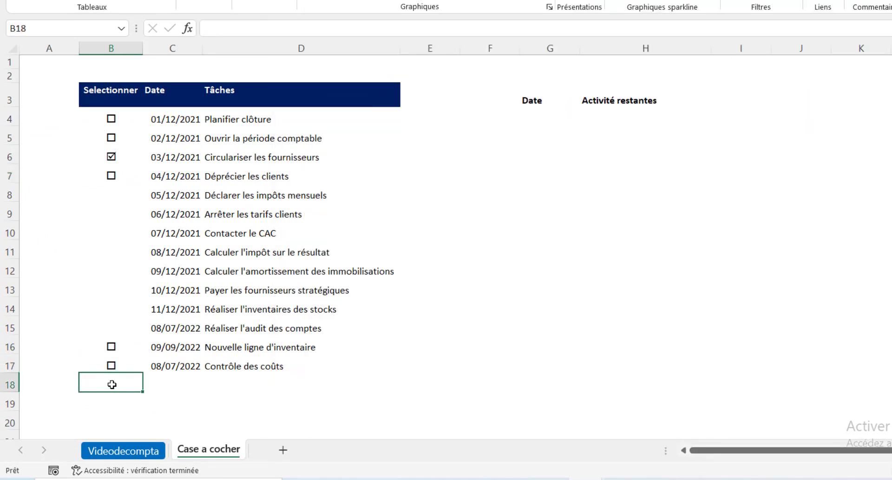
- Enter the date 09/07/2022 in C18, then test the new row's checkbox by selecting B18 and extending the selection to C18
{"action": "left_click", "coordinate": [172, 383]}
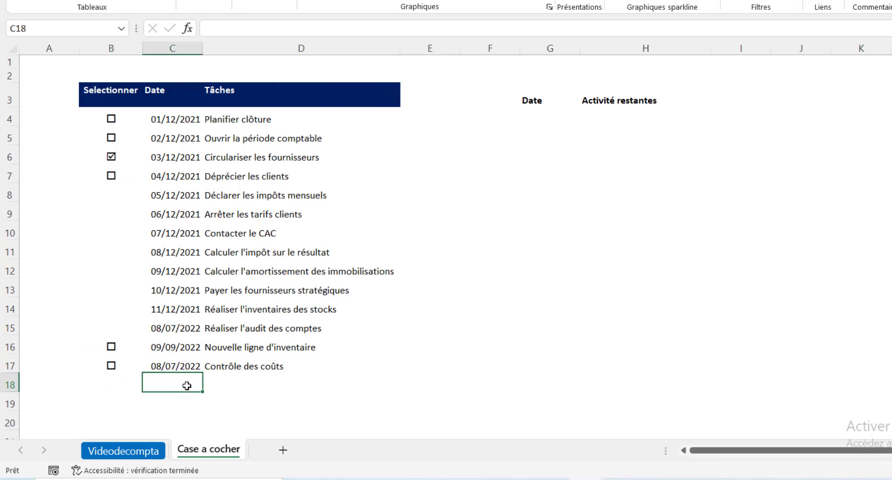
{"action": "type", "text": "9/07/2022"}
{"action": "key", "text": "Tab"}
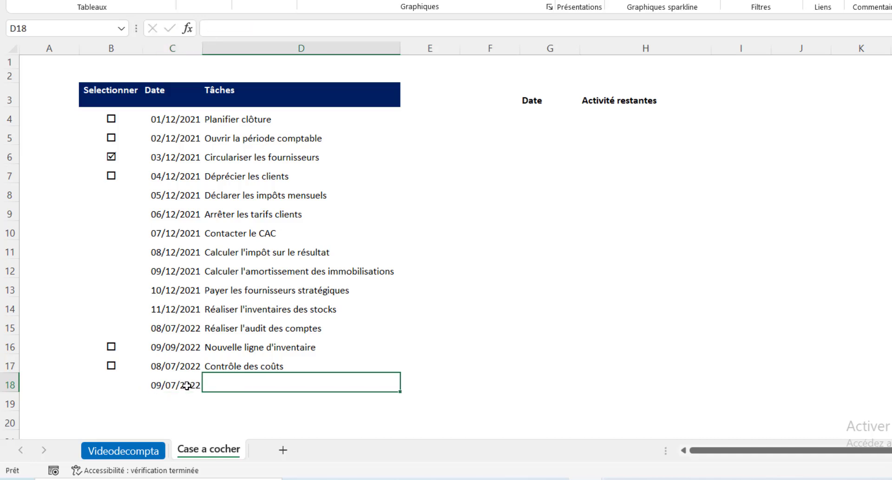
{"action": "left_click", "coordinate": [128, 383]}
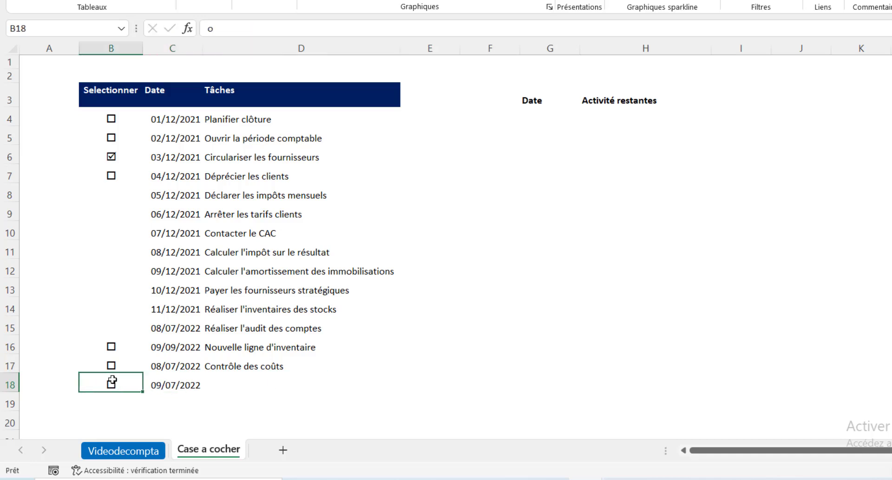
{"action": "left_click", "coordinate": [199, 385], "text": "shift"}
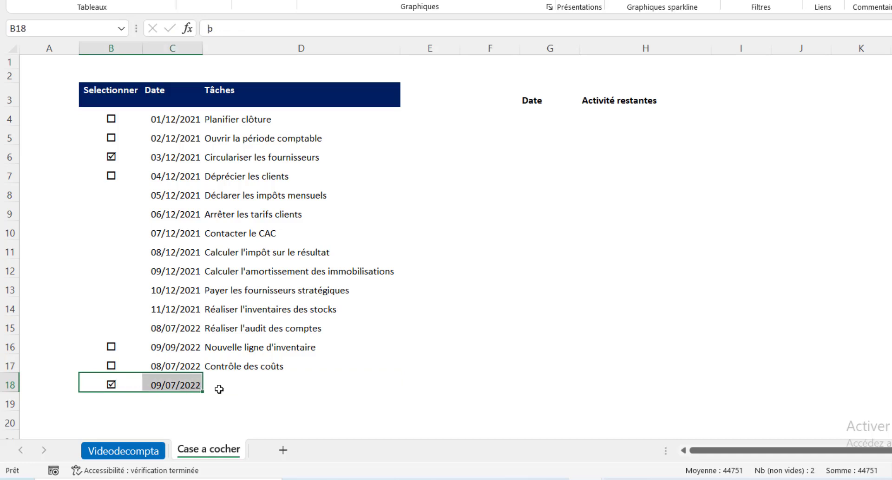
- Clear the test checkbox and date from B18:C18, then select a cell outside the checkbox column
{"action": "key", "text": "Delete"}
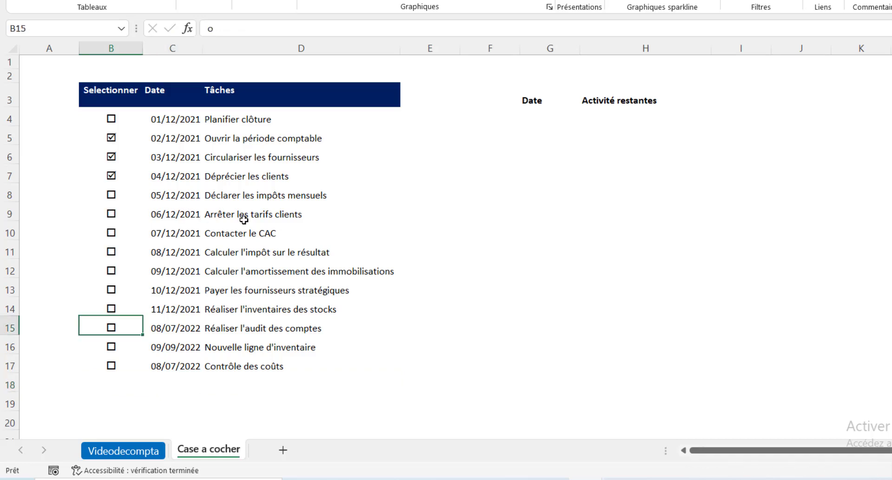
{"action": "left_click", "coordinate": [221, 236]}
{"action": "left_click", "coordinate": [176, 214]}
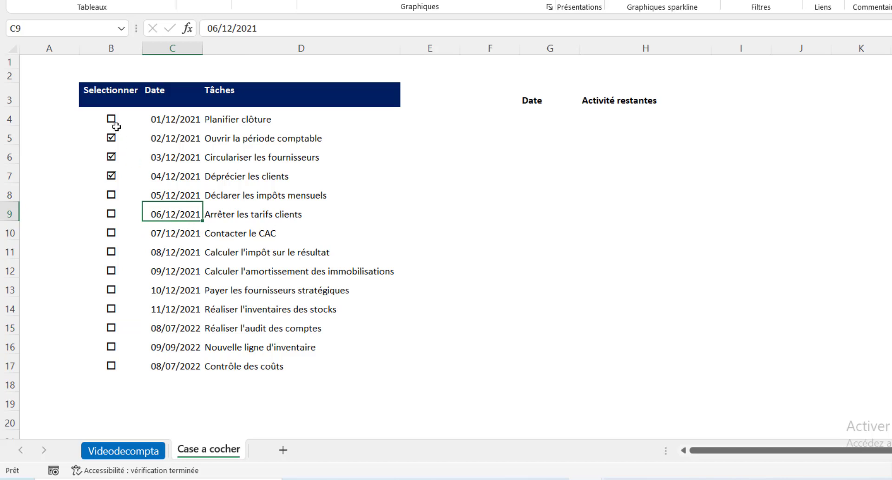
- Test how the macro reacts to a multi-cell selection covering B4:D17, then select single cells in the date and task columns
{"action": "left_click_drag", "start_coordinate": [114, 124], "coordinate": [273, 367]}
{"action": "left_click", "coordinate": [255, 331]}
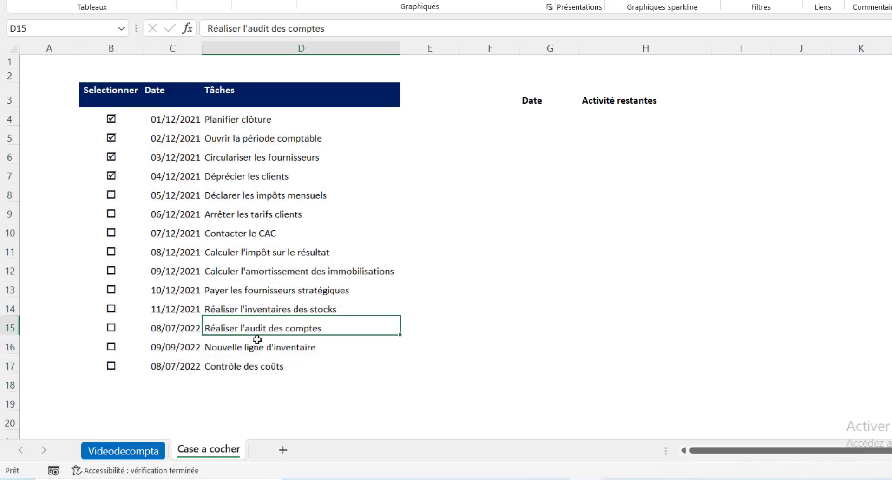
{"action": "left_click", "coordinate": [254, 365]}
{"action": "left_click", "coordinate": [214, 175]}
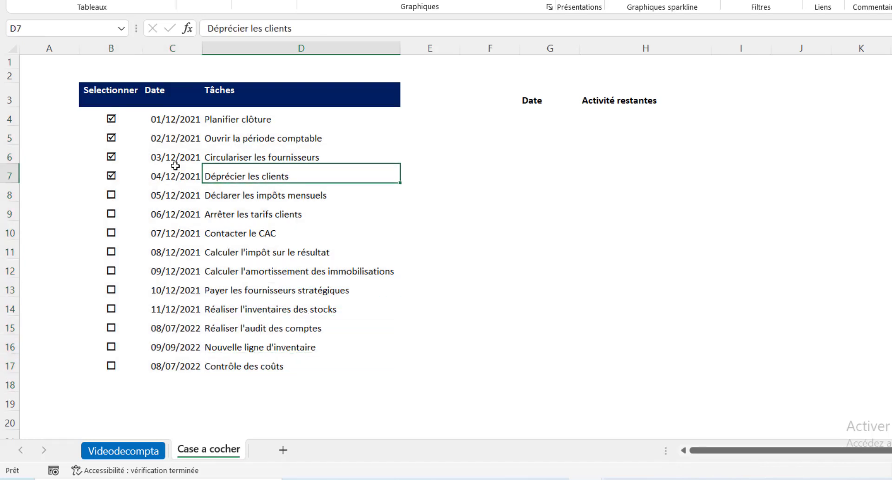
{"action": "left_click", "coordinate": [175, 168]}
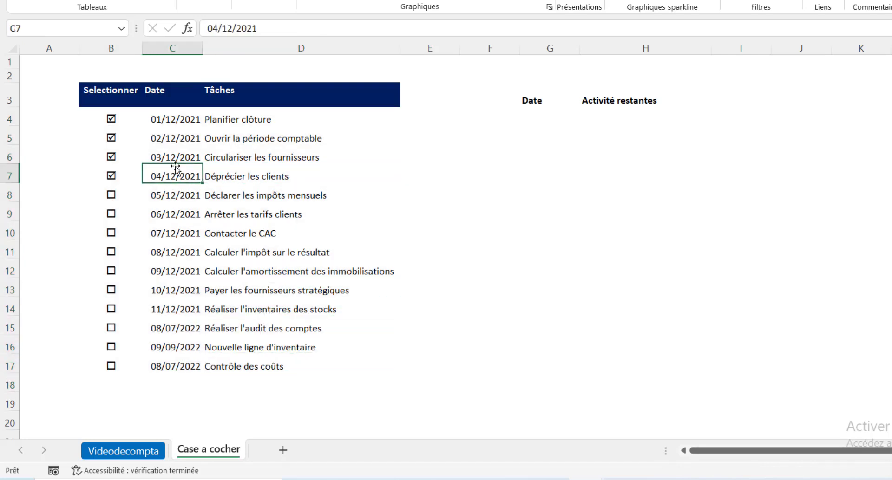
- Open the VBA editor and insert blank lines between the Worksheet_SelectionChange header and the Dim DerniereLigne declaration
{"action": "key", "text": "alt+F11"}
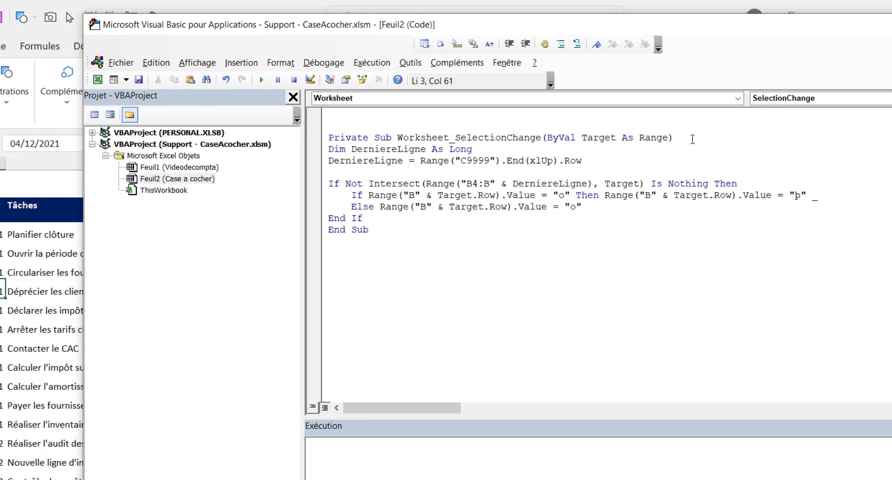
{"action": "left_click", "coordinate": [885, 25]}
{"action": "key", "text": "Return"}
{"action": "key", "text": "Return"}
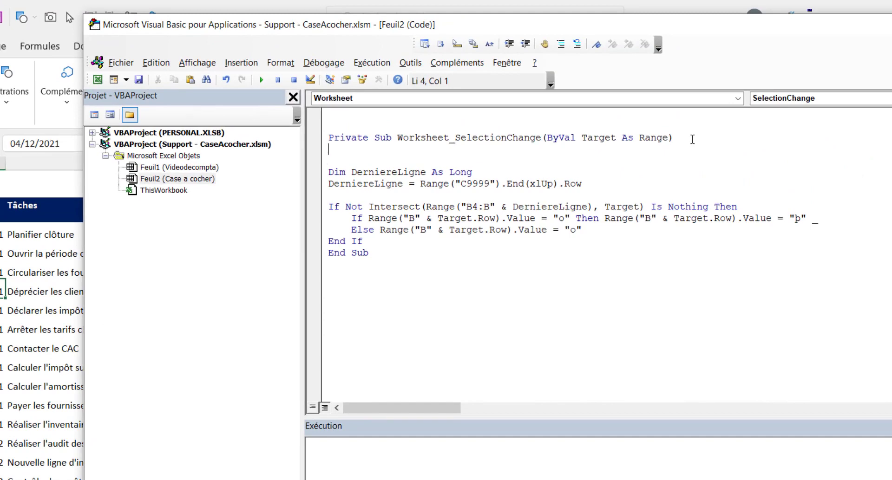
{"action": "key", "text": "Return"}
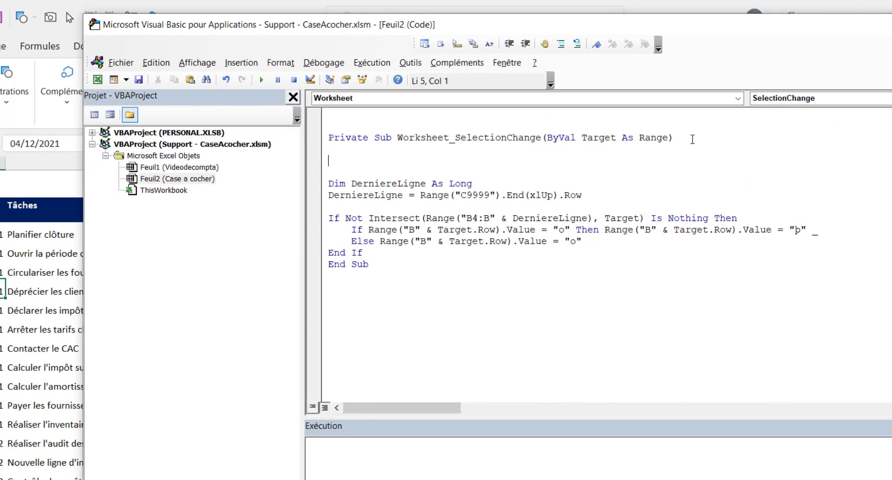
- Above the DerniereLigne declaration, add the guard line If Target.CountLarge > 1 Then Exit Sub
{"action": "type", "text": "If target."}
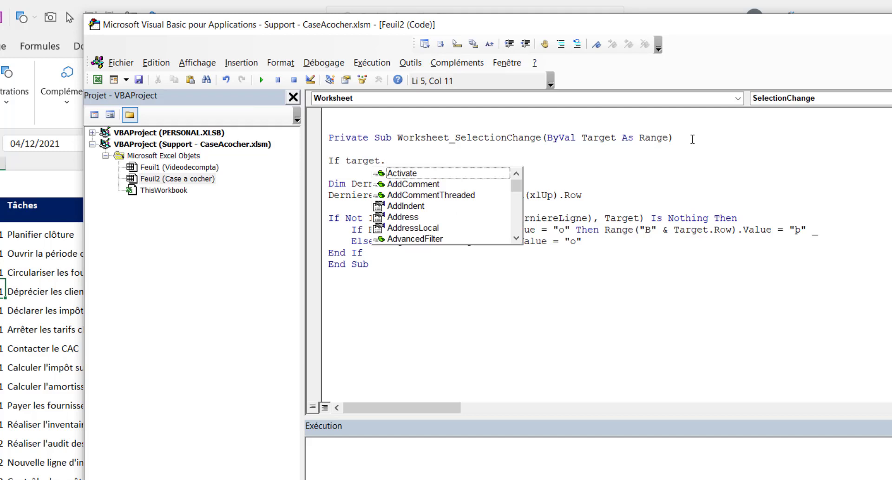
{"action": "type", "text": "count"}
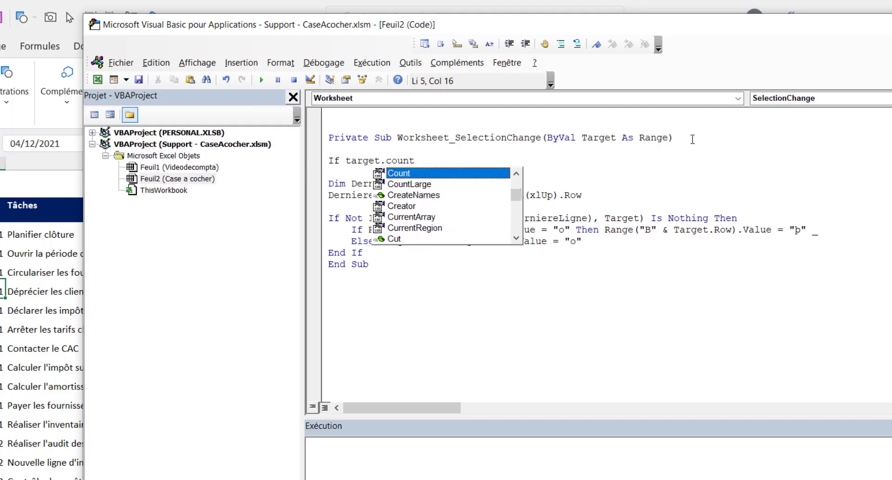
{"action": "key", "text": "Down"}
{"action": "key", "text": "Tab"}
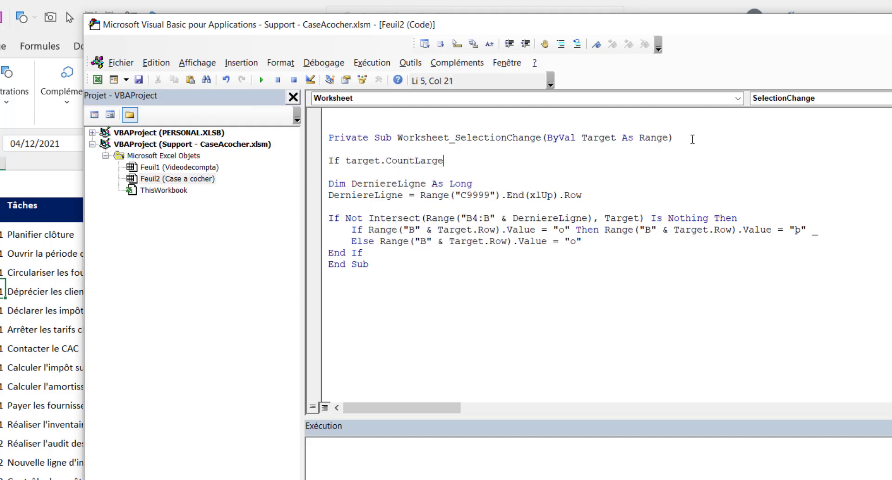
{"action": "type", "text": "> 1 thenexi"}
{"action": "key", "text": "BackSpace"}
{"action": "key", "text": "BackSpace"}
{"action": "key", "text": "BackSpace"}
{"action": "type", "text": "exit sub"}
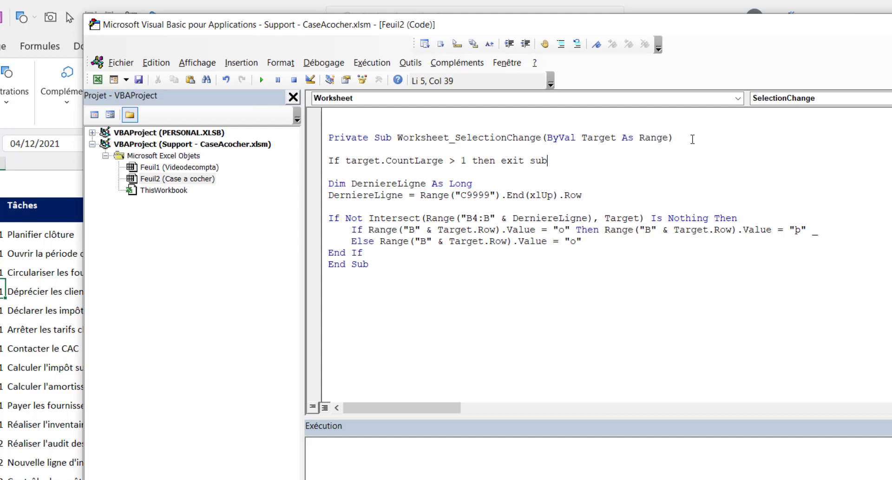
{"action": "left_click", "coordinate": [534, 258]}
- Return to the worksheet and test the guard by selecting B4:D17, followed by several single date and task cells
{"action": "left_click", "coordinate": [2, 344]}
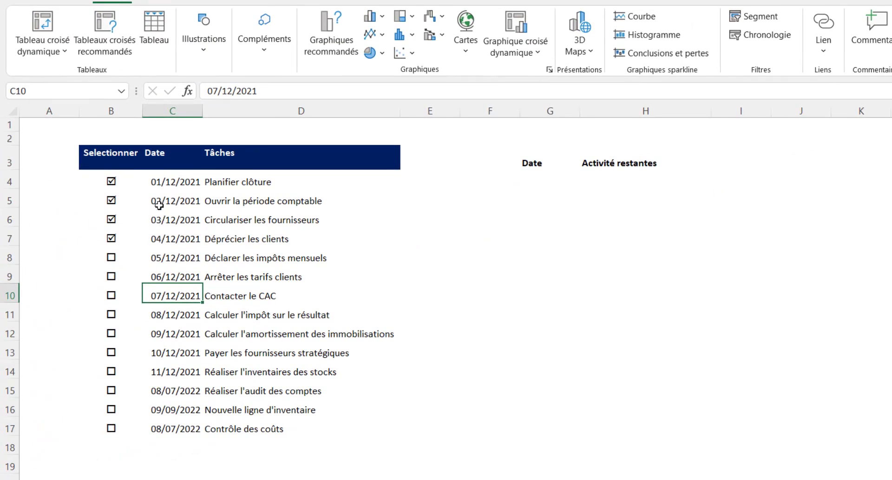
{"action": "left_click_drag", "start_coordinate": [111, 182], "coordinate": [223, 430]}
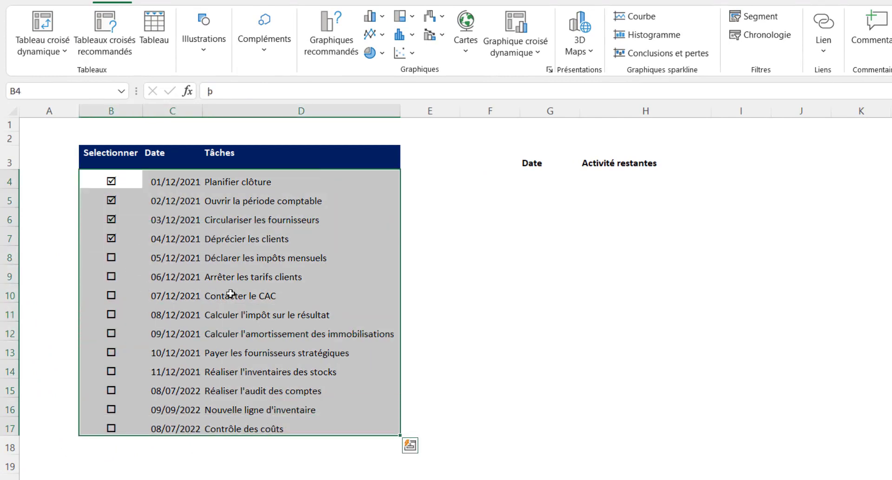
{"action": "left_click", "coordinate": [232, 271]}
{"action": "left_click", "coordinate": [171, 275]}
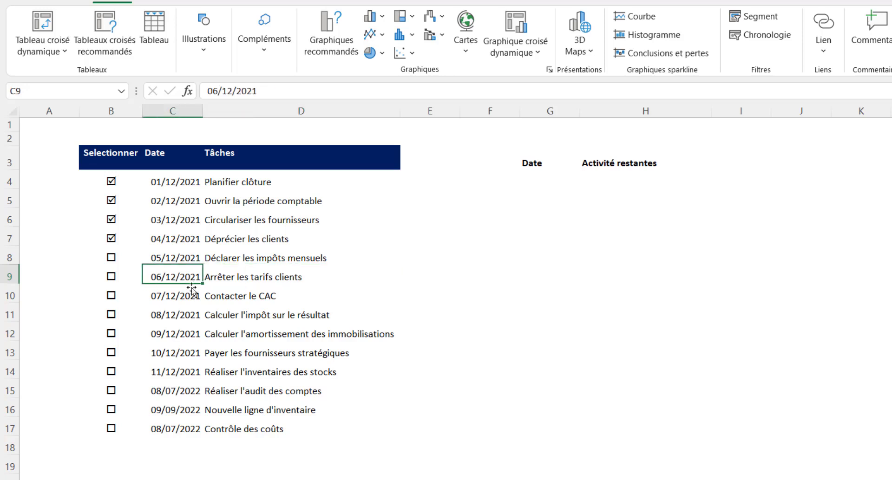
{"action": "left_click", "coordinate": [181, 302]}
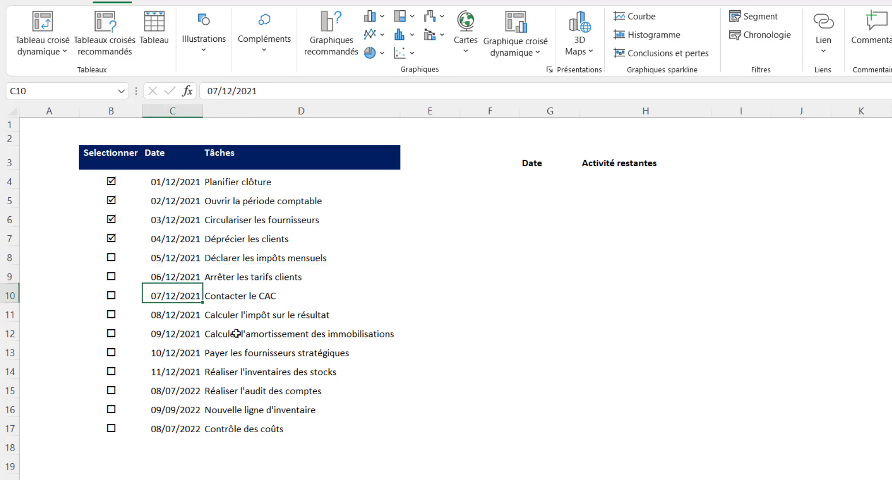
{"action": "left_click", "coordinate": [247, 321]}
{"action": "left_click", "coordinate": [182, 357]}
{"action": "left_click", "coordinate": [184, 275]}
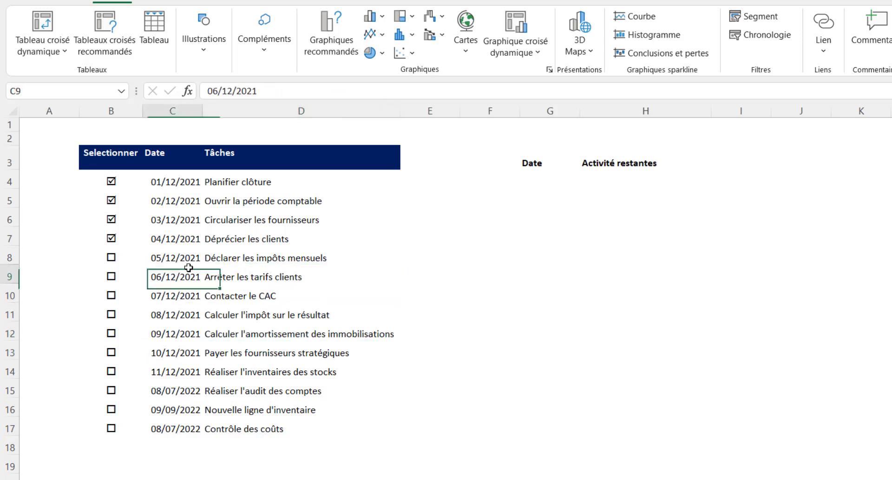
{"action": "left_click", "coordinate": [179, 215]}
- Create a formula-based conditional formatting rule for columns B to D, from row 4 to well below the last task
{"action": "left_click_drag", "start_coordinate": [138, 188], "coordinate": [320, 479]}
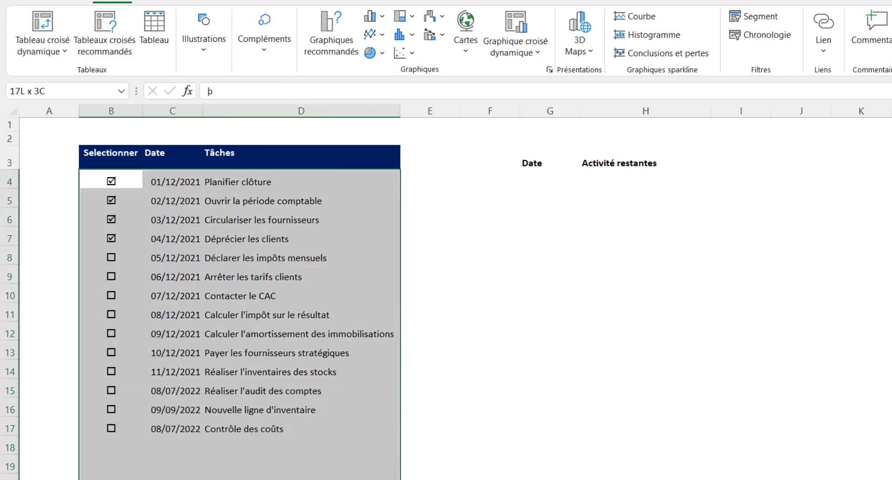
{"action": "scroll", "coordinate": [325, 384], "scroll_direction": "down", "scroll_amount": 2}
{"action": "left_click", "coordinate": [324, 423], "text": "shift"}
{"action": "scroll", "coordinate": [301, 305], "scroll_direction": "up", "scroll_amount": 2}
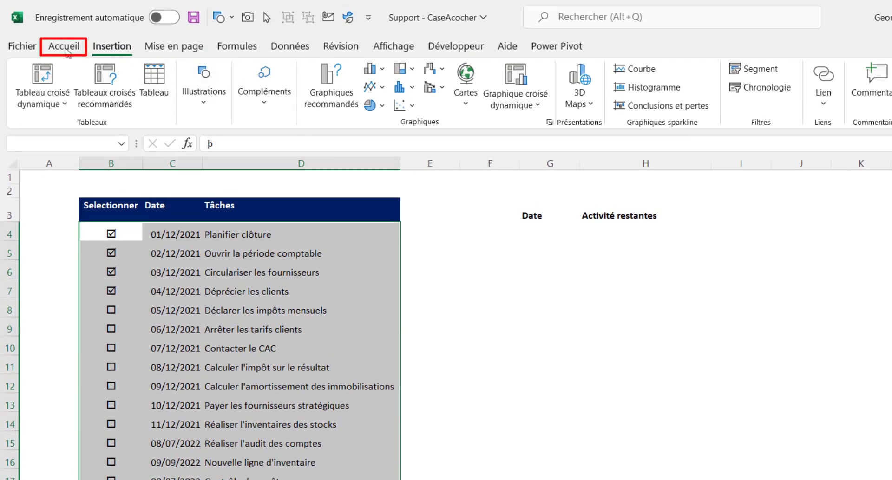
{"action": "left_click", "coordinate": [66, 34]}
{"action": "left_click", "coordinate": [581, 95]}
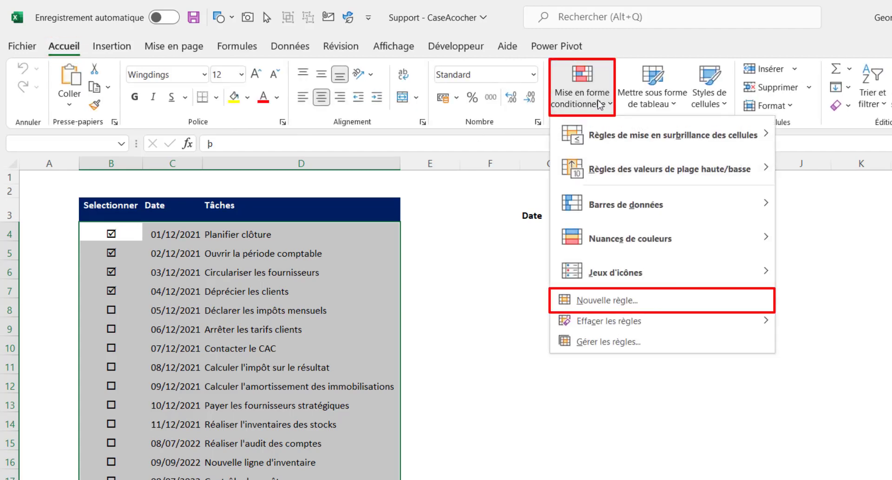
{"action": "left_click", "coordinate": [608, 301]}
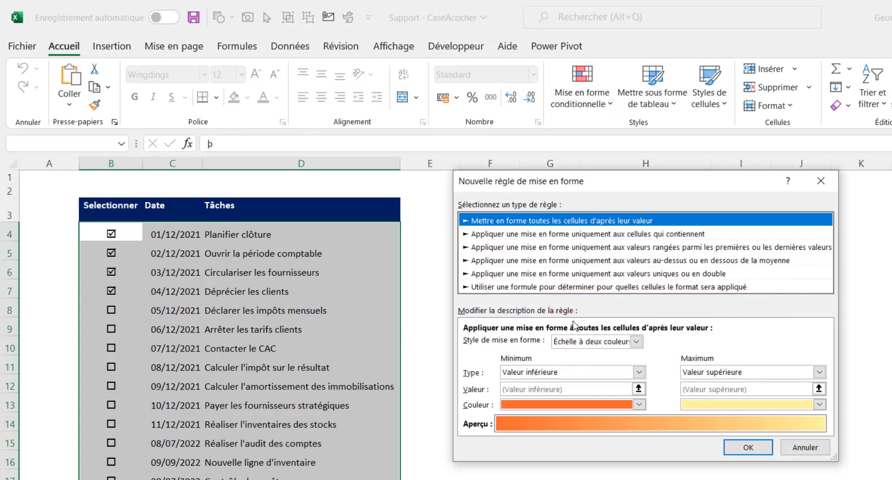
{"action": "left_click", "coordinate": [557, 287]}
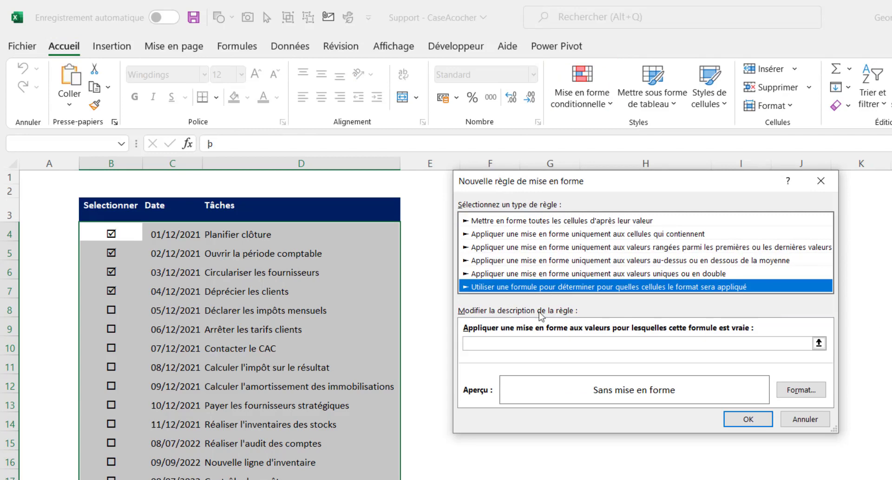
- Enter the rule formula =et($B4<>"";mod(ligne();2)=0), keeping only column B absolute
{"action": "left_click", "coordinate": [523, 347]}
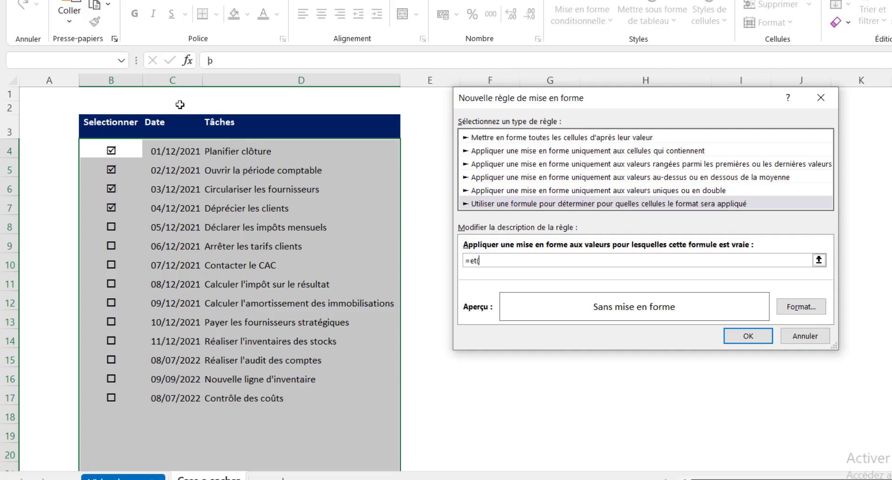
{"action": "left_click", "coordinate": [110, 154]}
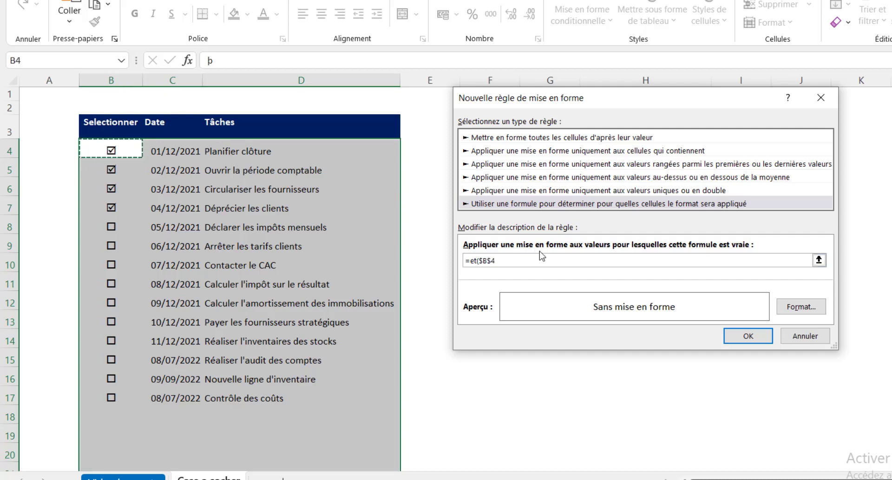
{"action": "left_click_drag", "start_coordinate": [486, 261], "coordinate": [503, 261]}
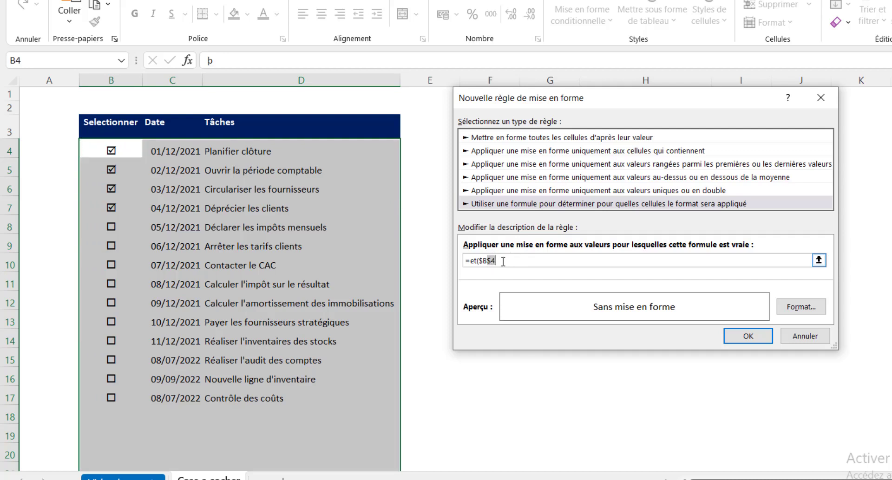
{"action": "key", "text": "BackSpace"}
{"action": "type", "text": ">\"\";mod(li"}
{"action": "type", "text": "gne();2)=0"}
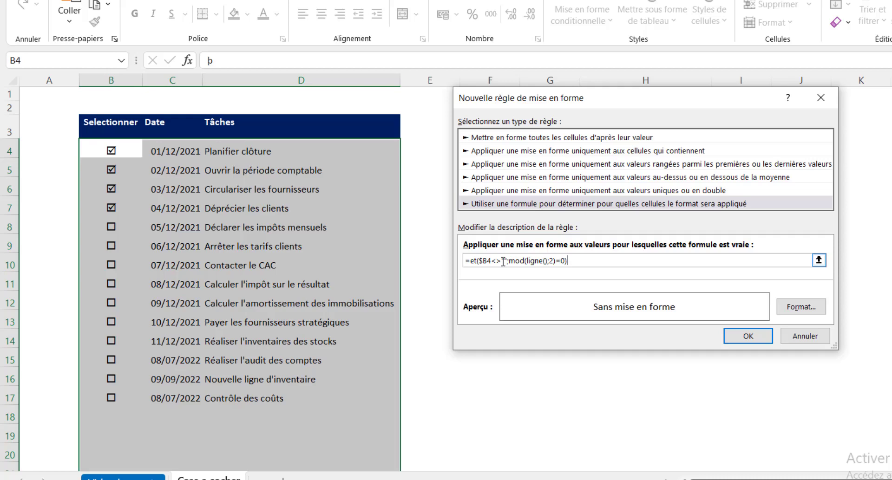
- Set the rule's background fill to the lightest blue shade of the theme colours
{"action": "left_click", "coordinate": [800, 307]}
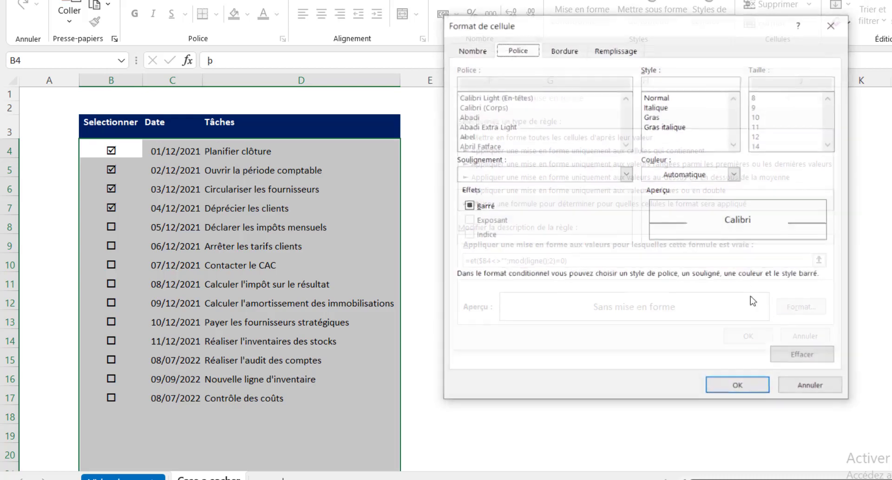
{"action": "left_click", "coordinate": [625, 55]}
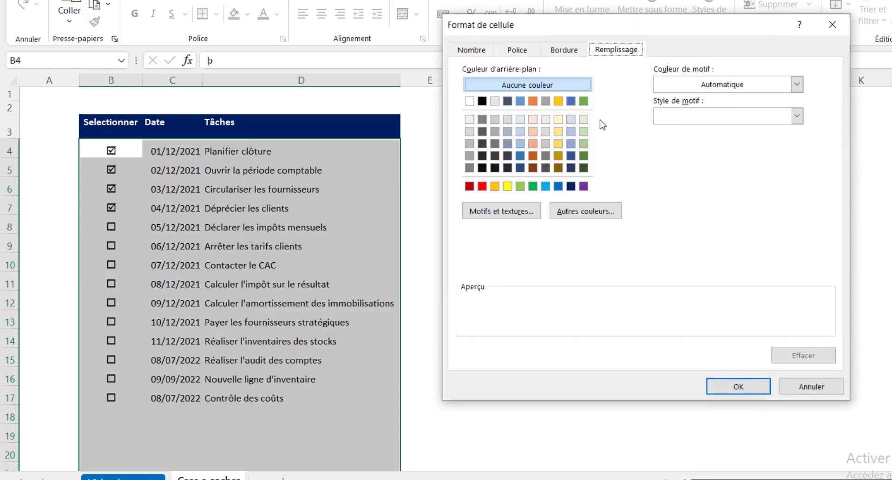
{"action": "left_click", "coordinate": [571, 119]}
- Give the rule's format solid left and right borders and dotted top and bottom borders
{"action": "left_click", "coordinate": [567, 50]}
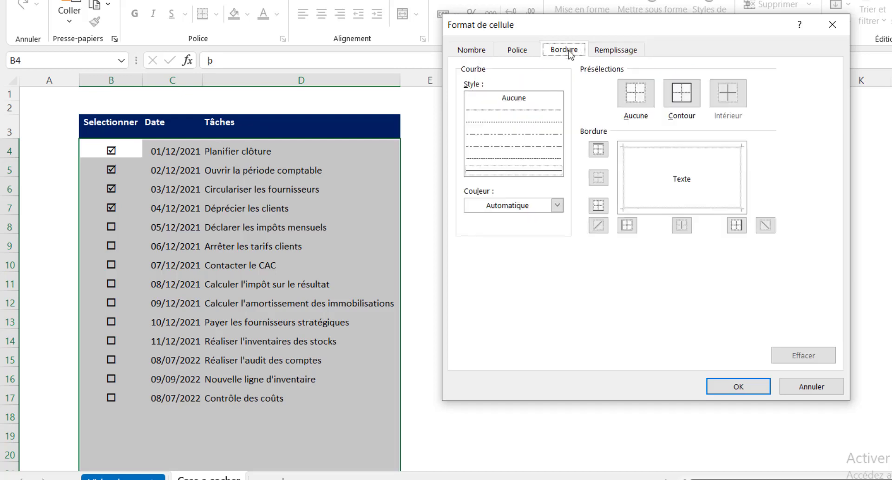
{"action": "left_click", "coordinate": [554, 174]}
{"action": "left_click", "coordinate": [627, 225]}
{"action": "left_click", "coordinate": [739, 174]}
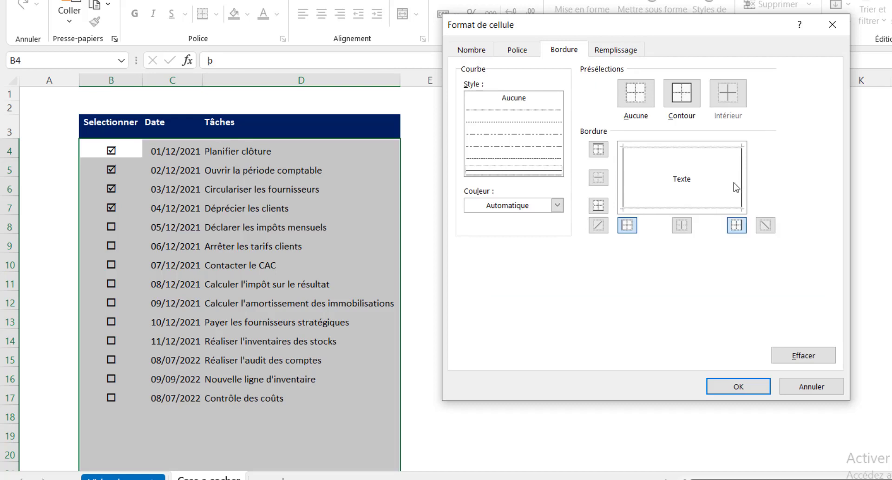
{"action": "left_click", "coordinate": [513, 127]}
{"action": "left_click", "coordinate": [674, 147]}
{"action": "left_click", "coordinate": [688, 209]}
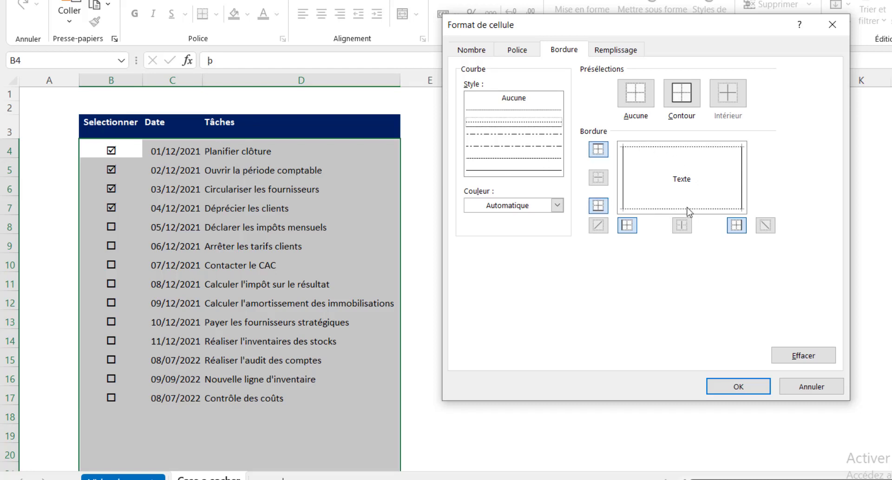
- Check the chosen fill, apply the format and the new rule, and deselect the table by selecting D6
{"action": "left_click", "coordinate": [613, 51]}
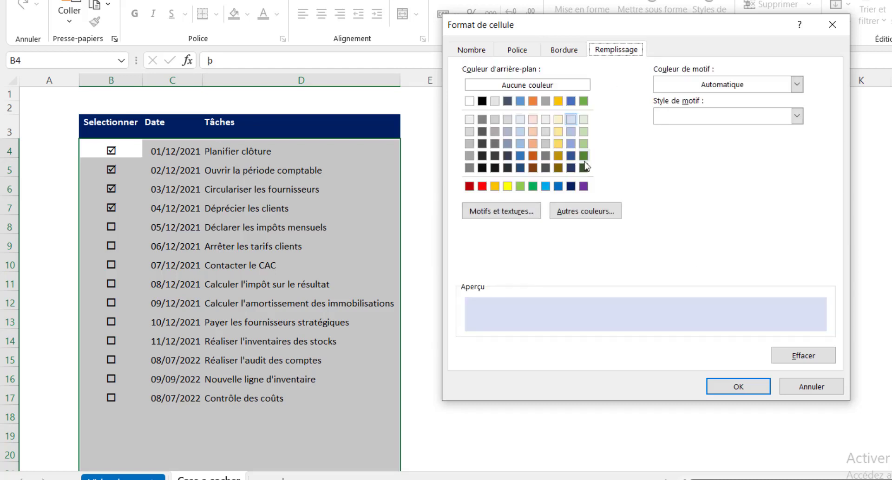
{"action": "left_click", "coordinate": [738, 386]}
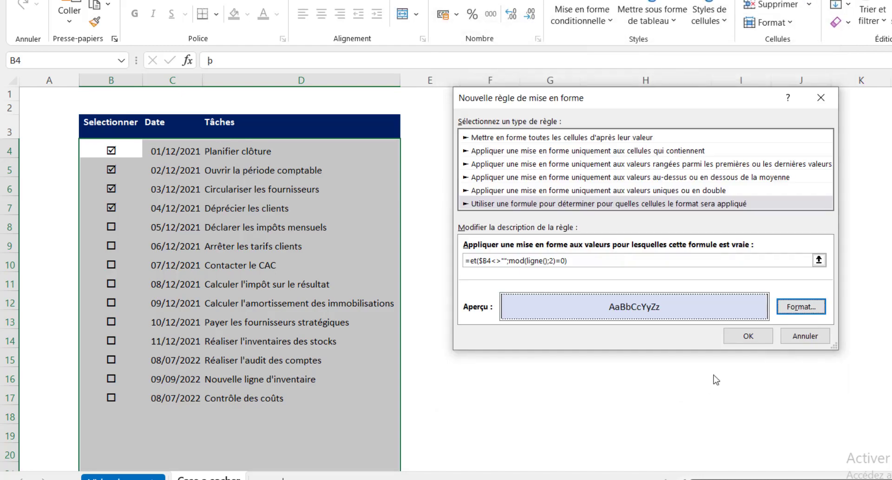
{"action": "left_click", "coordinate": [757, 339]}
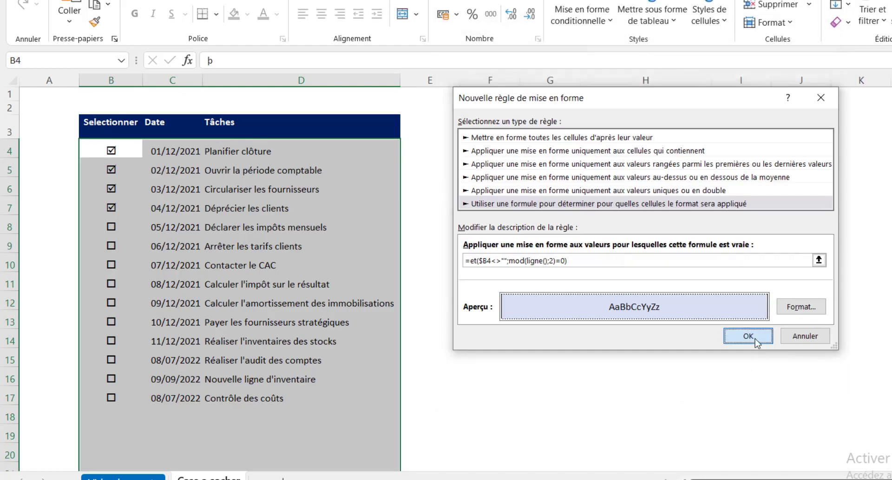
{"action": "left_click", "coordinate": [236, 190]}
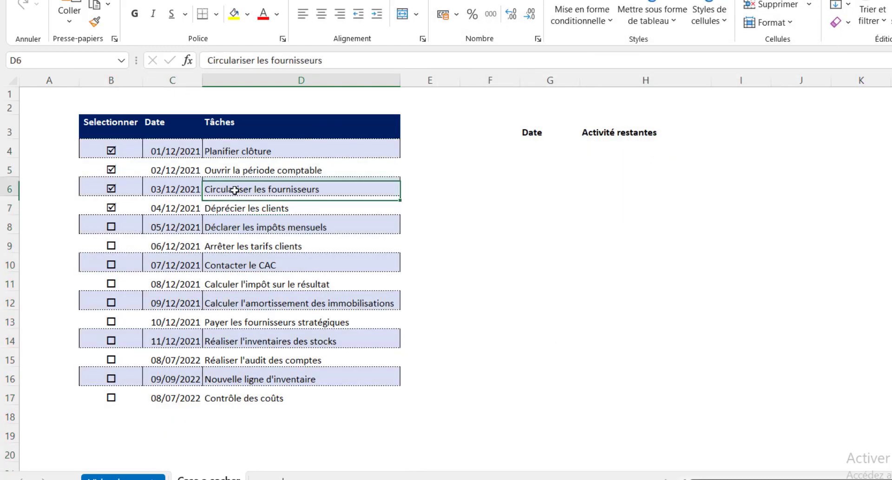
- Test the remainder function by entering =mod(4;2) in cell F4
{"action": "left_click", "coordinate": [505, 154]}
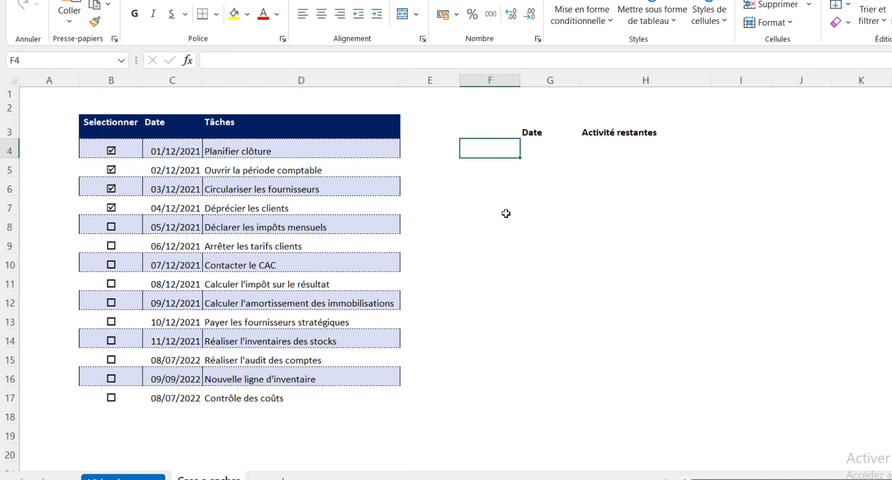
{"action": "type", "text": "=mod("}
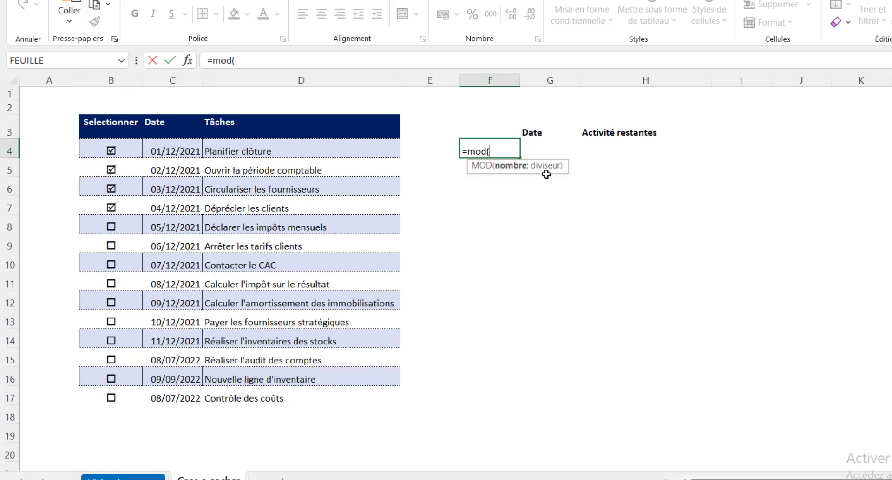
{"action": "type", "text": "4;2"}
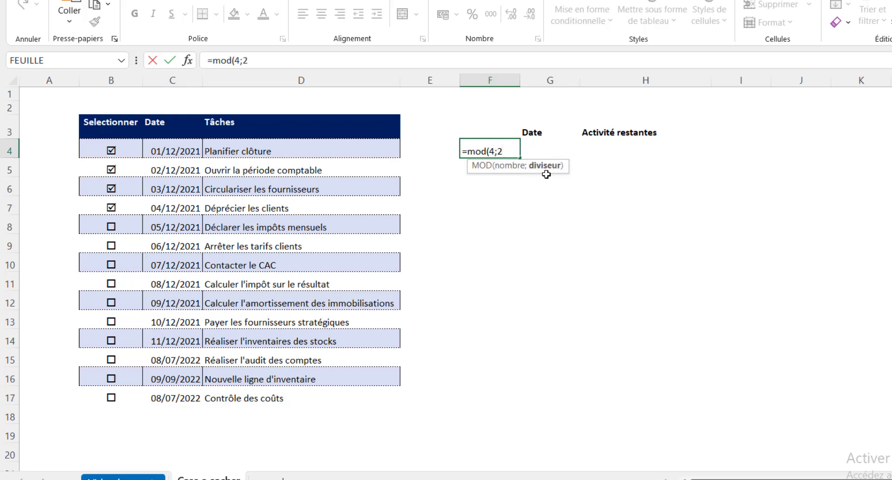
{"action": "type", "text": ")"}
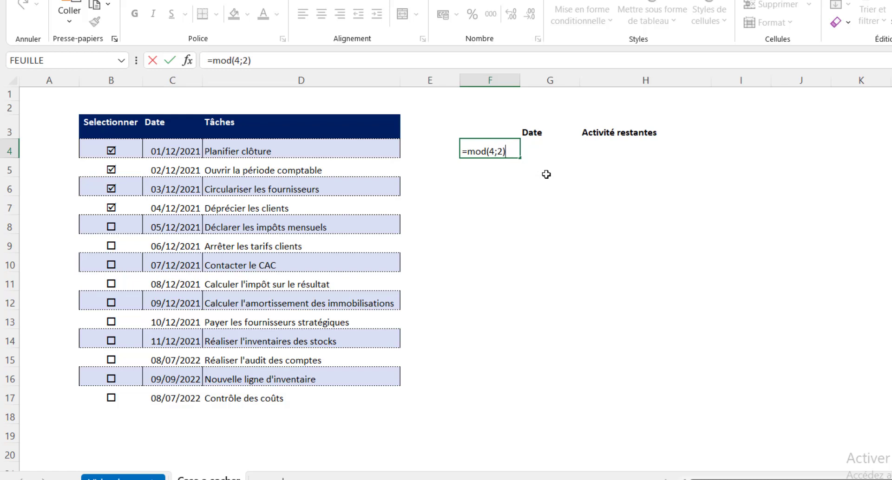
{"action": "key", "text": "Return"}
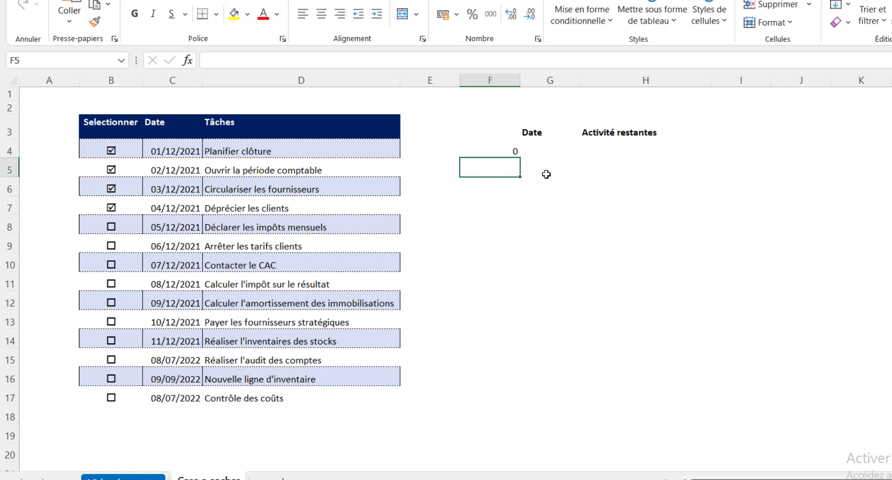
- Replace the dividend in F4's MOD formula with 5, then clear the test cell
{"action": "left_click", "coordinate": [496, 147]}
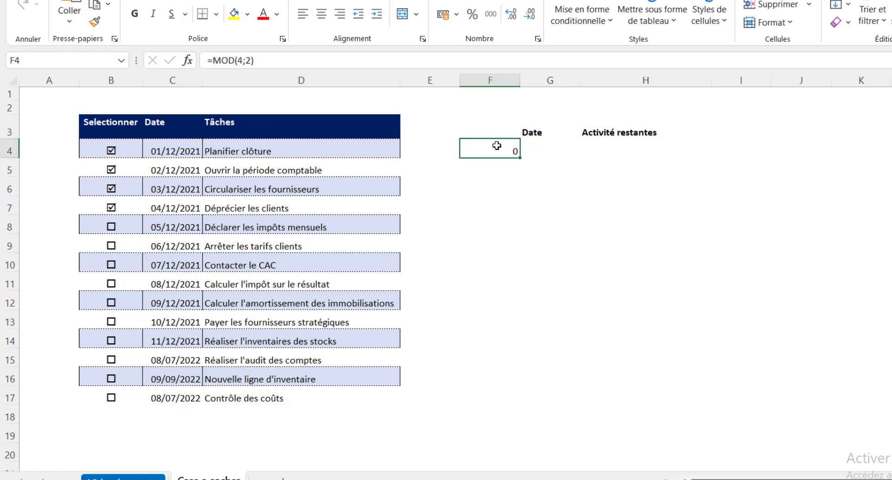
{"action": "left_click", "coordinate": [238, 61]}
{"action": "key", "text": "BackSpace"}
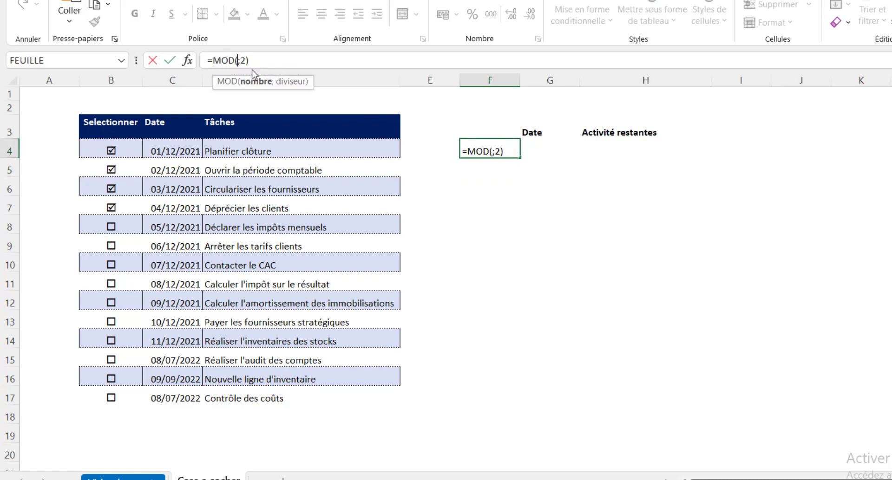
{"action": "type", "text": "5"}
{"action": "key", "text": "Return"}
{"action": "key", "text": "Up"}
{"action": "key", "text": "Delete"}
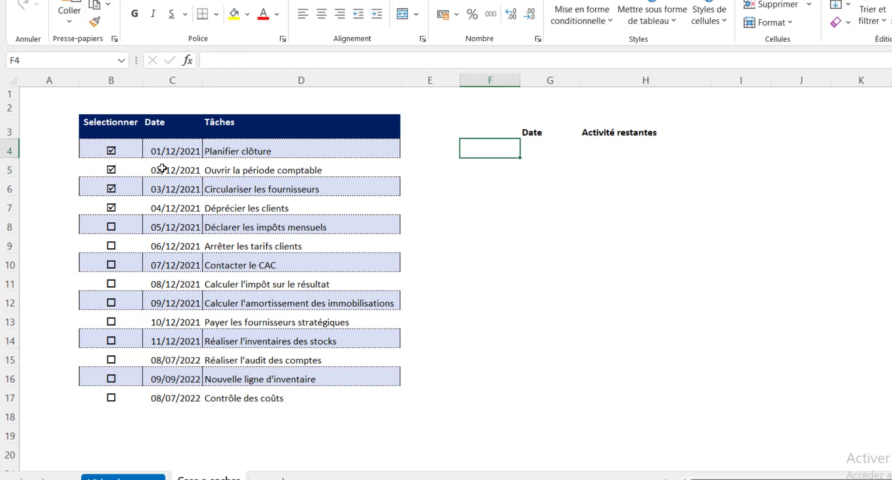
- In the conditional formatting rule manager, extend the banding rule's range to =$B$4:$D$999
{"action": "left_click_drag", "start_coordinate": [119, 151], "coordinate": [324, 154]}
{"action": "left_click_drag", "start_coordinate": [132, 169], "coordinate": [253, 171]}
{"action": "left_click", "coordinate": [228, 189]}
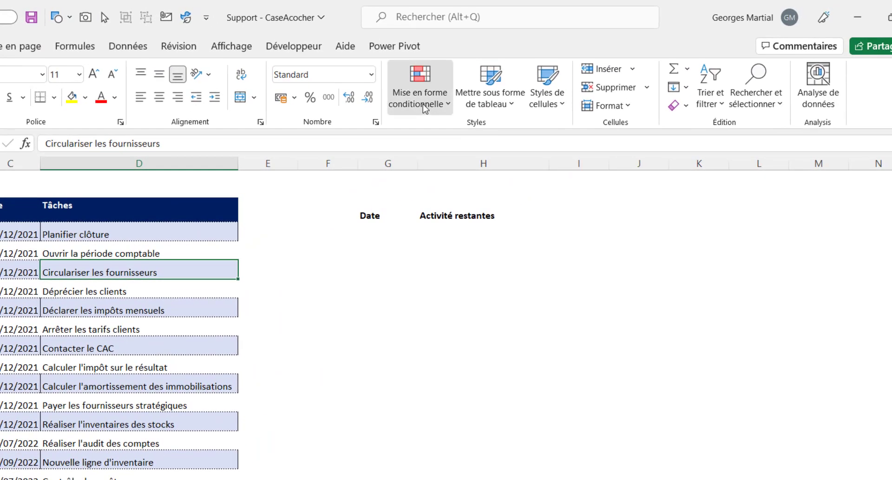
{"action": "left_click", "coordinate": [420, 91]}
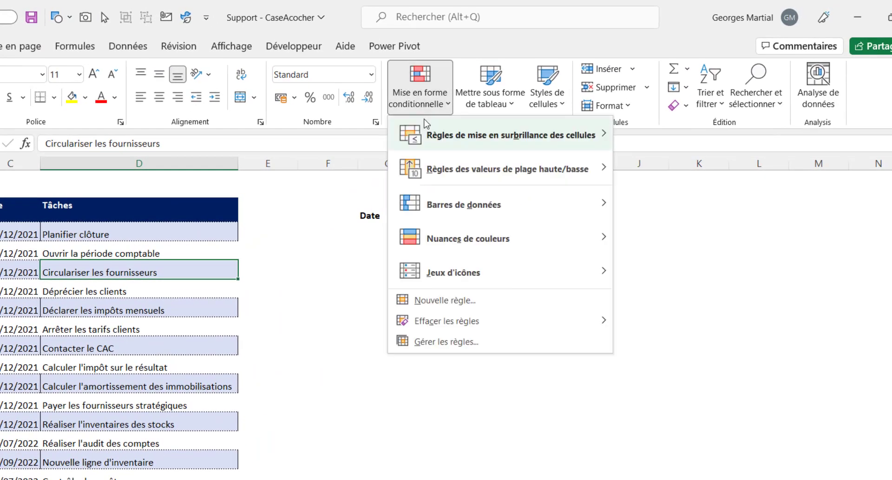
{"action": "left_click", "coordinate": [488, 344]}
{"action": "left_click", "coordinate": [298, 292]}
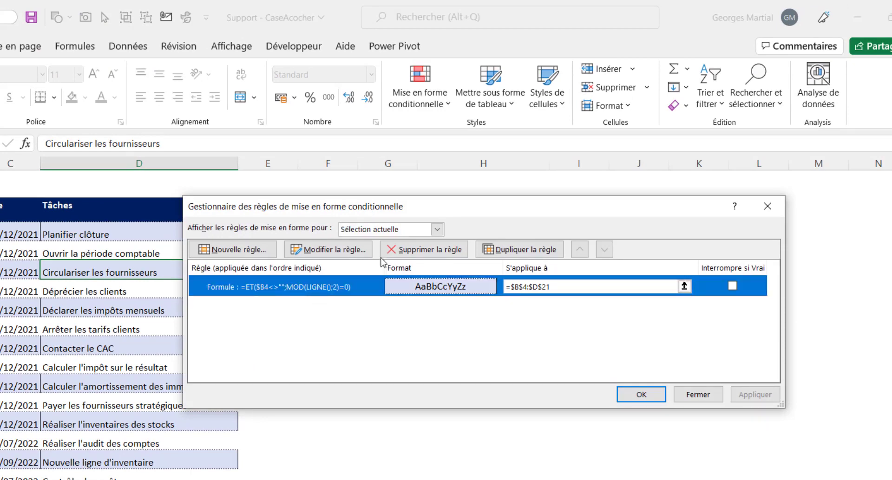
{"action": "left_click_drag", "start_coordinate": [435, 210], "coordinate": [527, 198]}
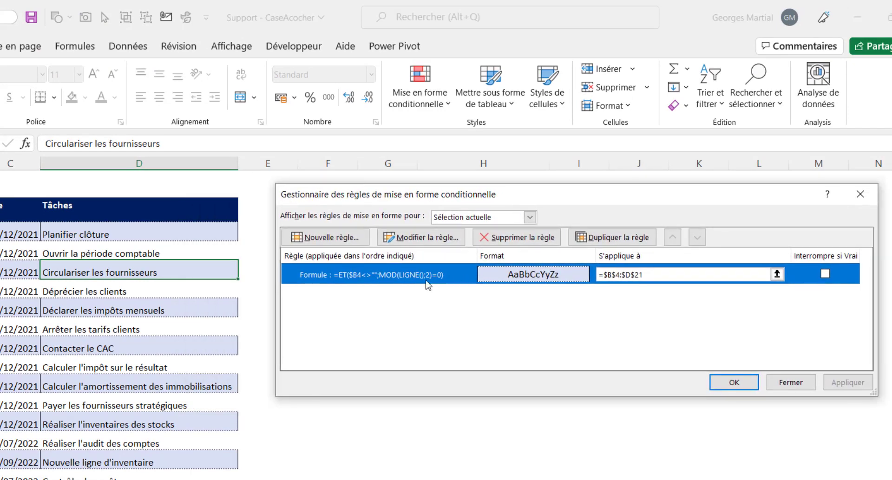
{"action": "left_click", "coordinate": [653, 275]}
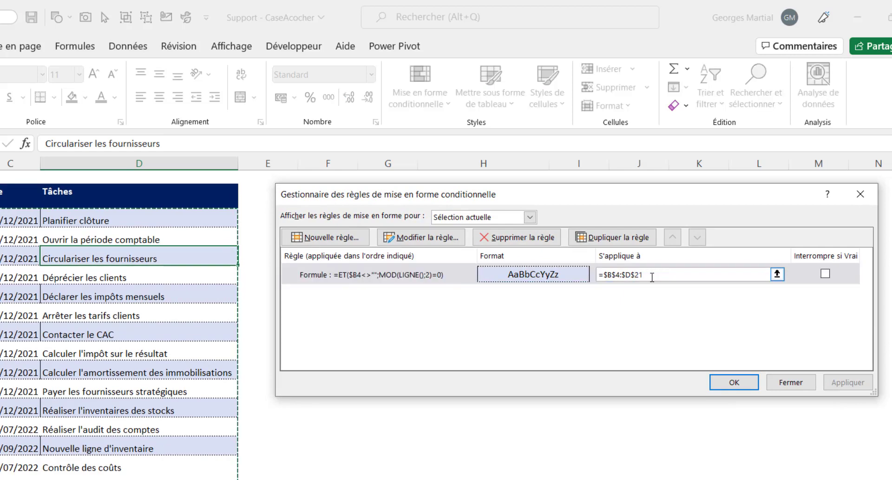
{"action": "key", "text": "BackSpace"}
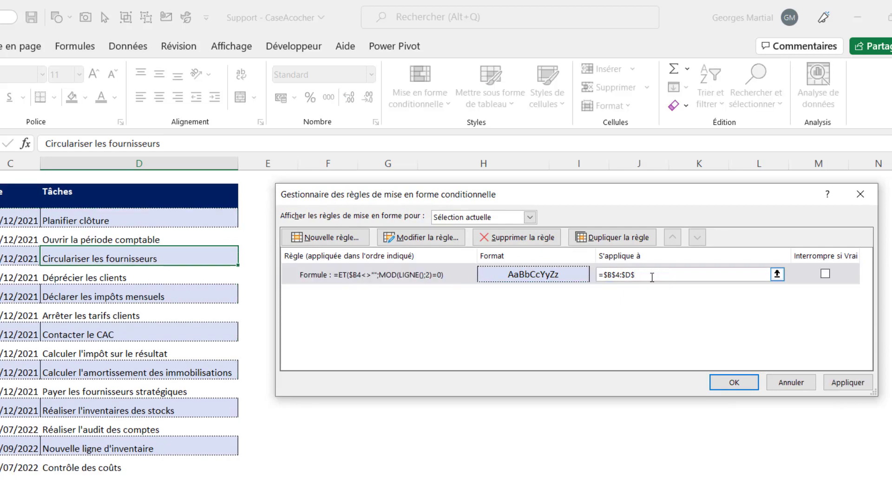
{"action": "type", "text": "999"}
- Duplicate the banding rule and change the copy's formula to =ET($B4<>"";MOD(LIGNE();2)=1)
{"action": "left_click", "coordinate": [416, 278]}
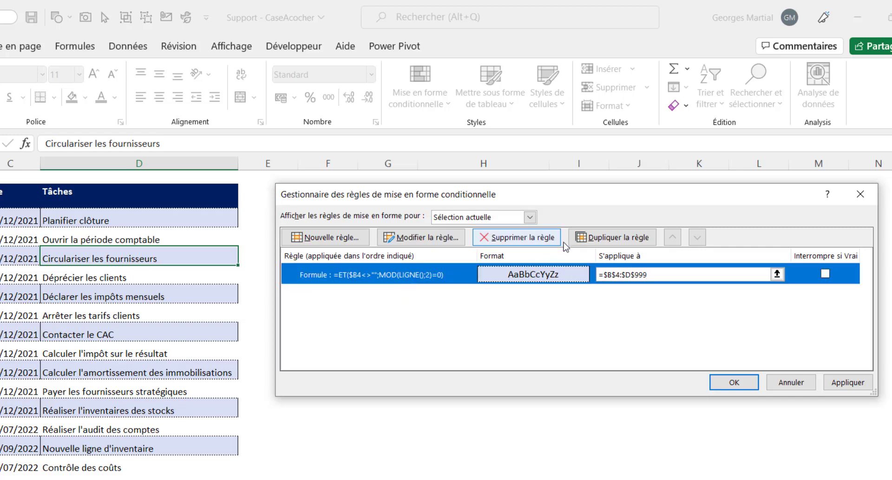
{"action": "left_click", "coordinate": [616, 242]}
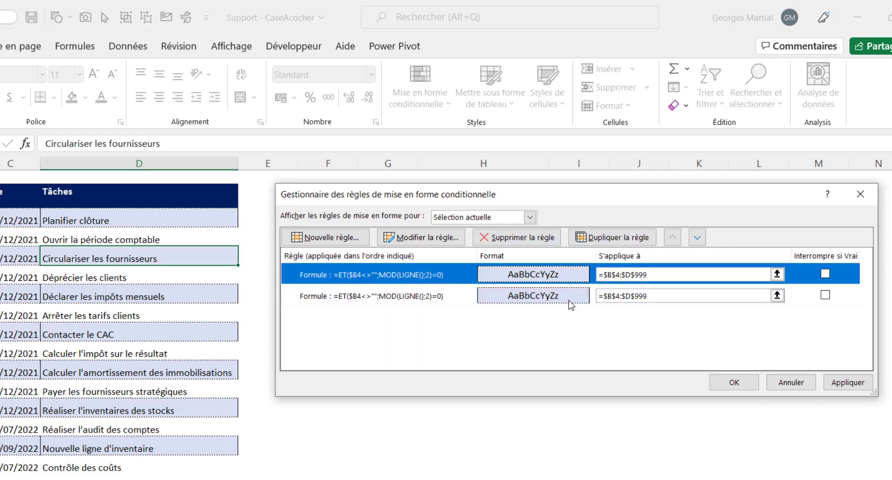
{"action": "double_click", "coordinate": [398, 278]}
{"action": "left_click", "coordinate": [500, 332]}
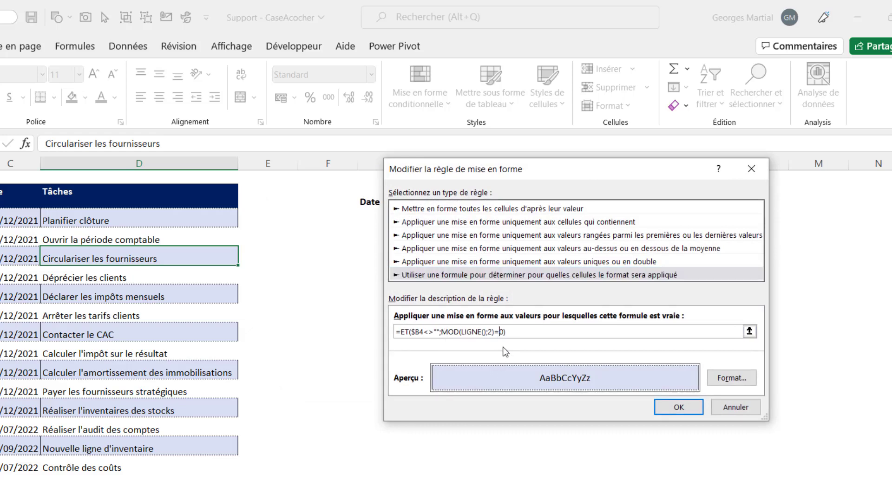
{"action": "key", "text": "Delete"}
{"action": "type", "text": "1"}
- Set the duplicated rule's fill to no colour, keep its borders, and apply both rules to the task table
{"action": "left_click", "coordinate": [731, 378]}
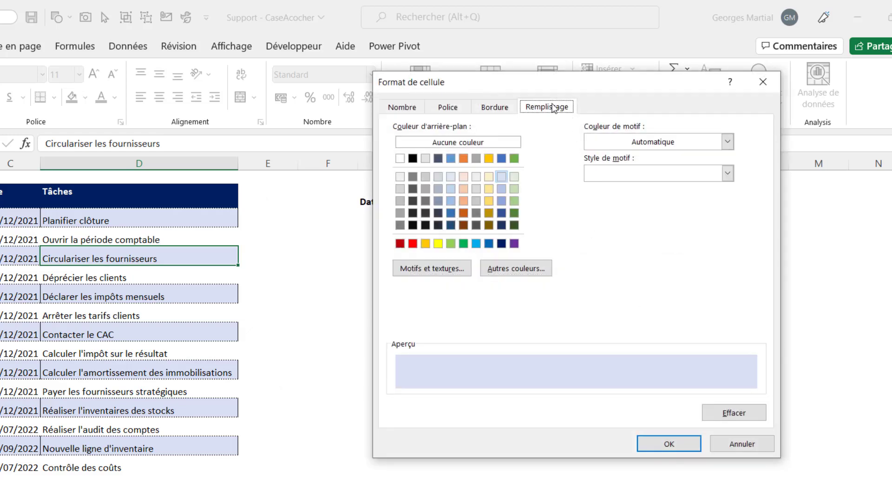
{"action": "left_click", "coordinate": [446, 143]}
{"action": "left_click", "coordinate": [493, 107]}
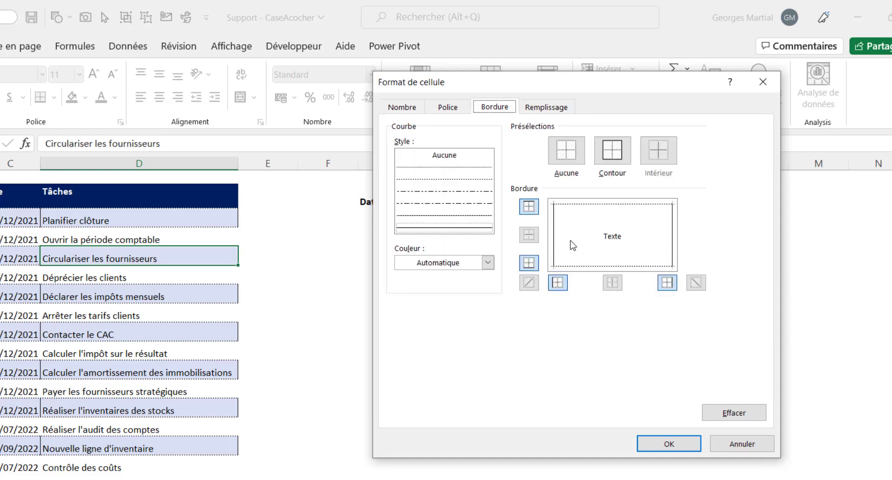
{"action": "left_click", "coordinate": [551, 110]}
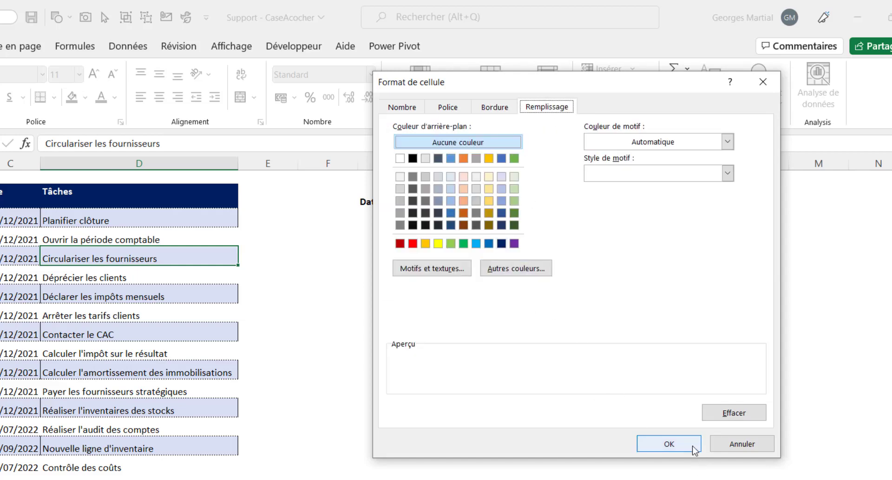
{"action": "left_click", "coordinate": [665, 445]}
{"action": "left_click", "coordinate": [679, 408]}
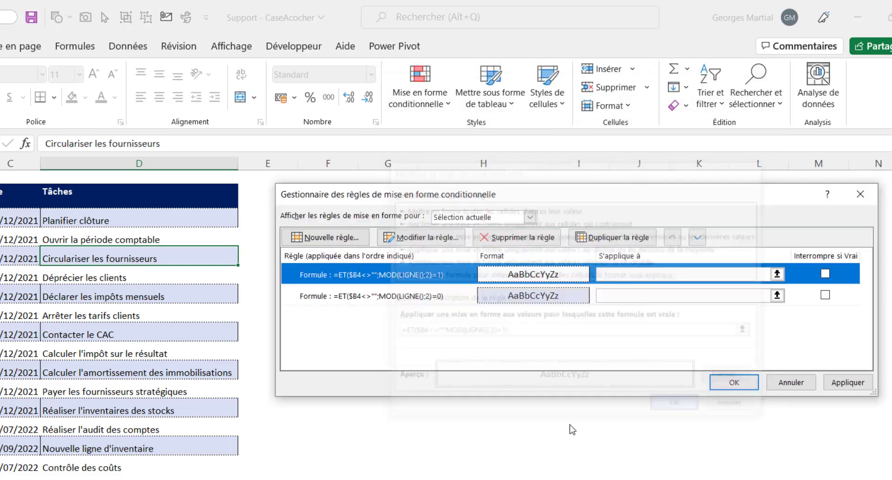
{"action": "left_click", "coordinate": [734, 382]}
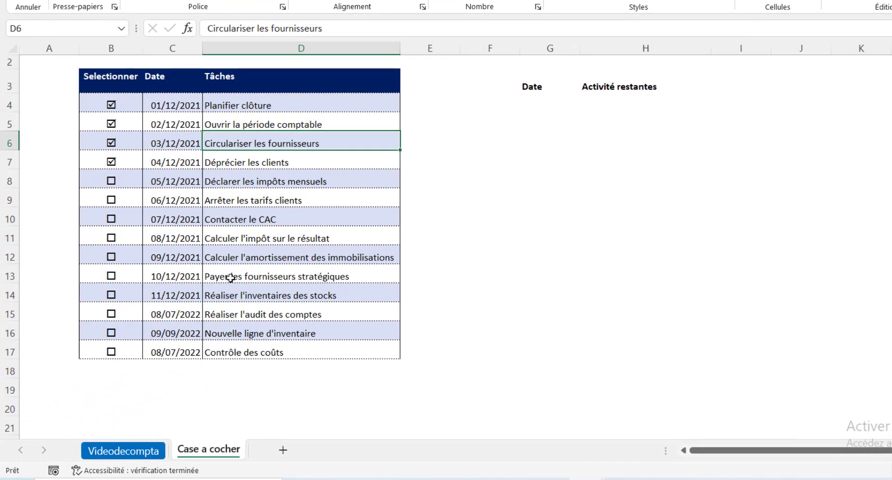
{"action": "left_click", "coordinate": [246, 249]}
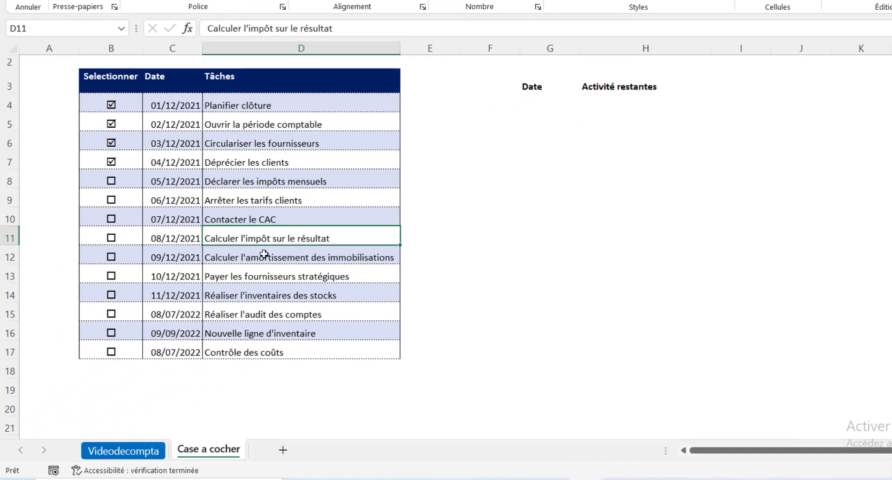
{"action": "left_click", "coordinate": [233, 195]}
{"action": "left_click", "coordinate": [251, 250]}
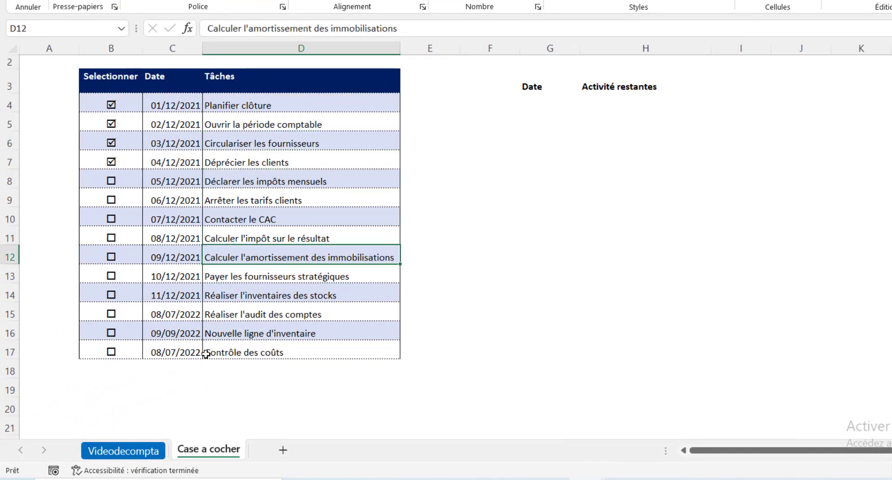
- Test the automatic row formatting by entering the letter e in B18 and another character in B19
{"action": "left_click", "coordinate": [169, 372]}
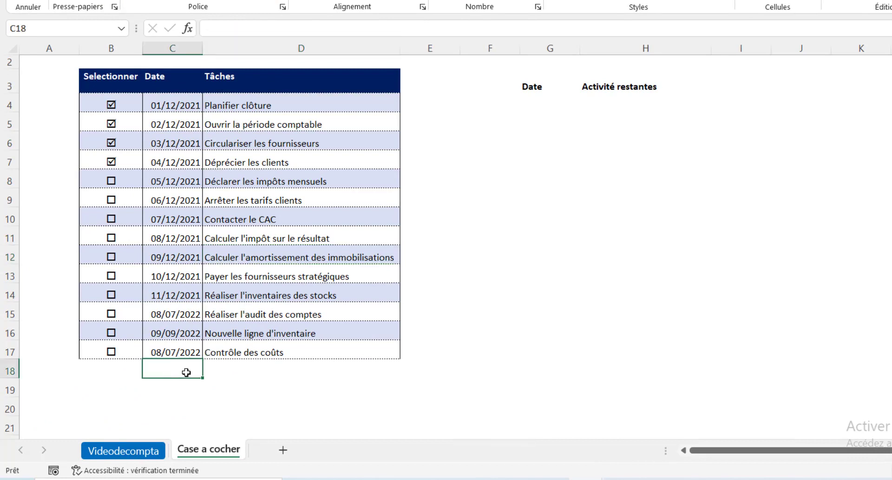
{"action": "left_click", "coordinate": [129, 370]}
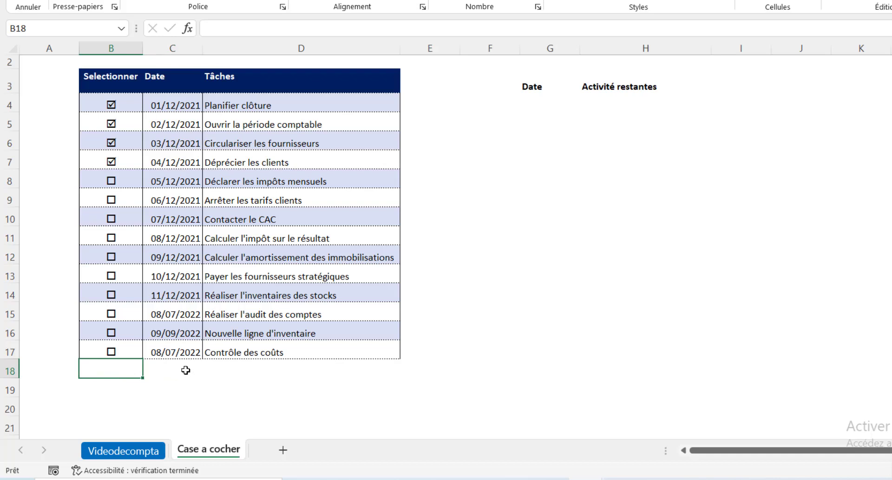
{"action": "type", "text": "m"}
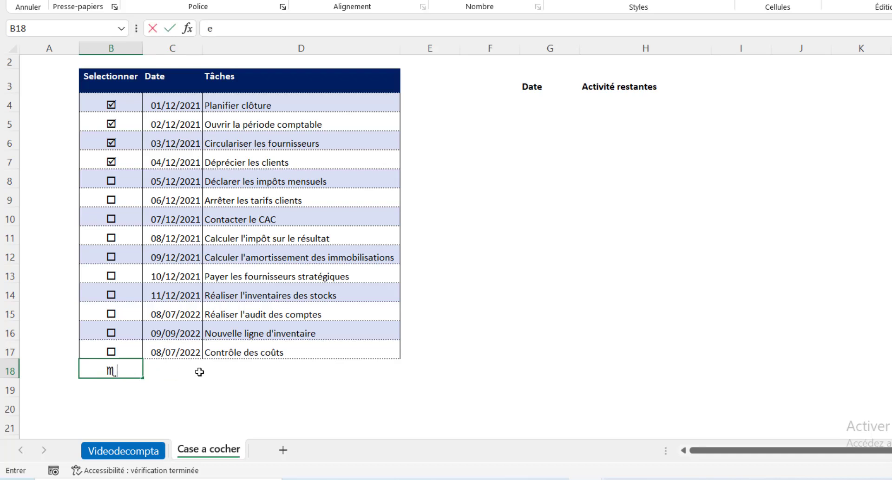
{"action": "key", "text": "Tab"}
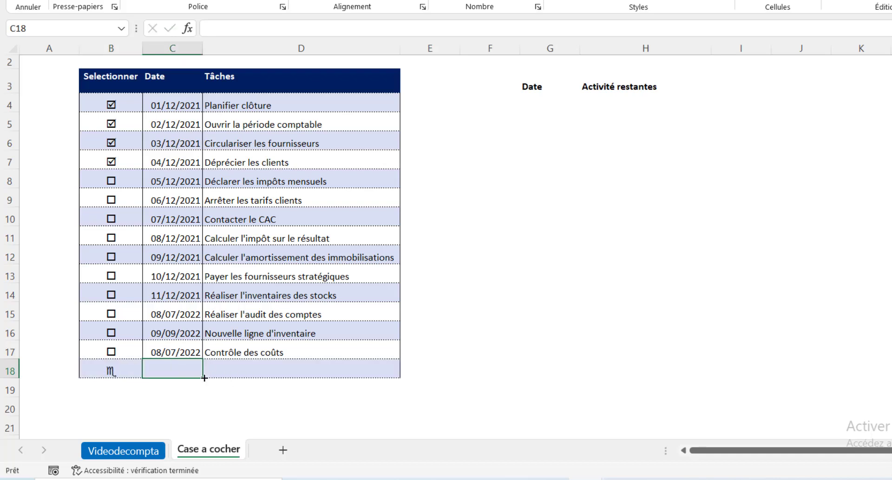
{"action": "left_click", "coordinate": [135, 384]}
{"action": "type", "text": "r"}
{"action": "key", "text": "Tab"}
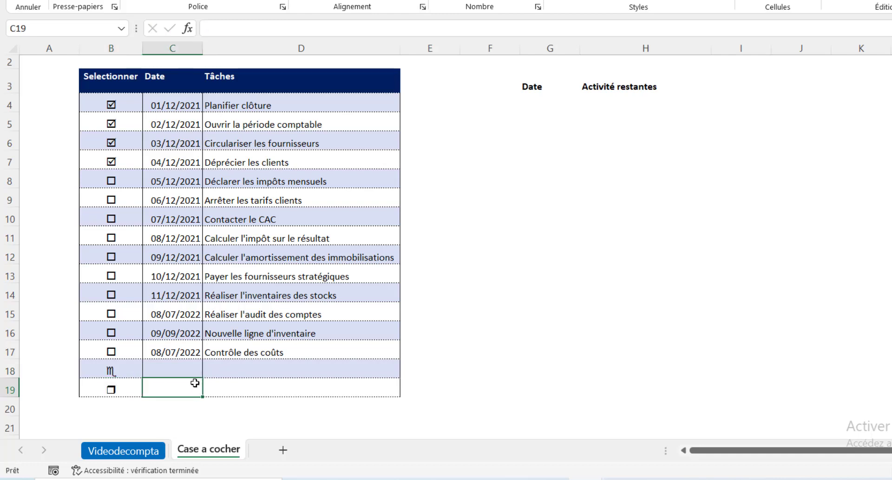
- Clear the test entries from B18:D19
{"action": "left_click", "coordinate": [146, 371]}
{"action": "left_click_drag", "start_coordinate": [146, 371], "coordinate": [259, 384]}
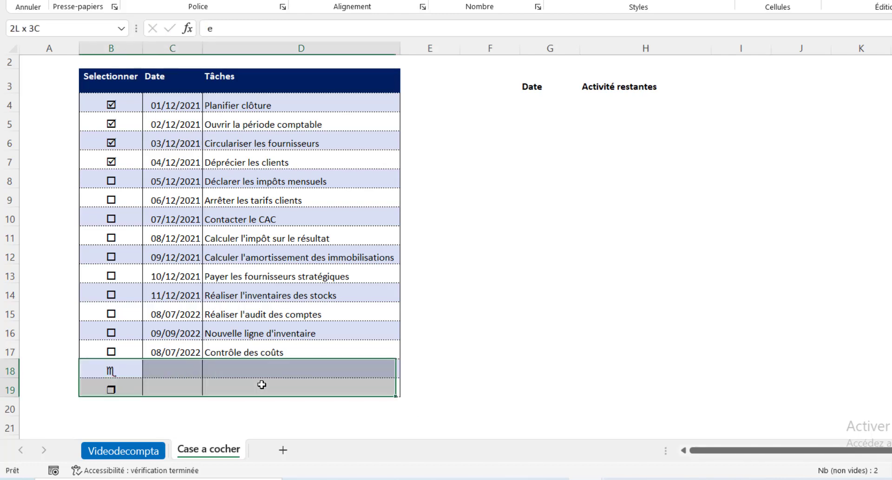
{"action": "key", "text": "Delete"}
{"action": "left_click", "coordinate": [288, 385]}
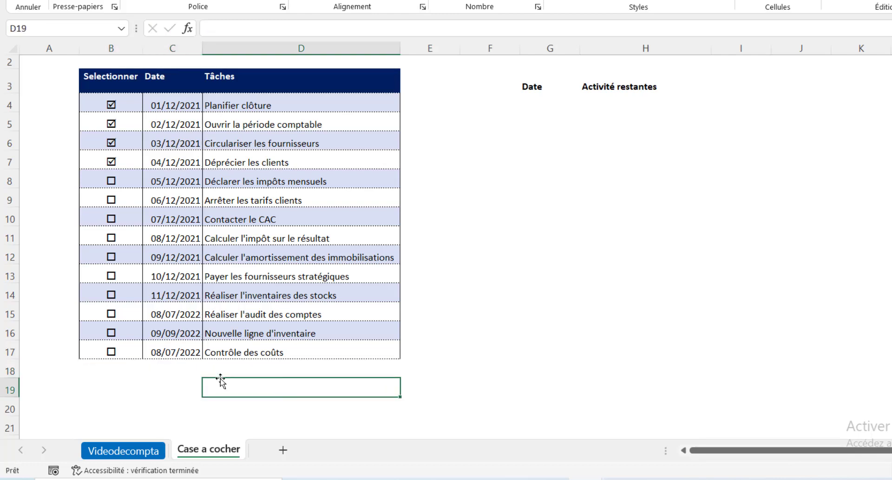
- Enter the date 07/07/2022 in C18 and add an unchecked checkbox in B18
{"action": "left_click", "coordinate": [155, 372]}
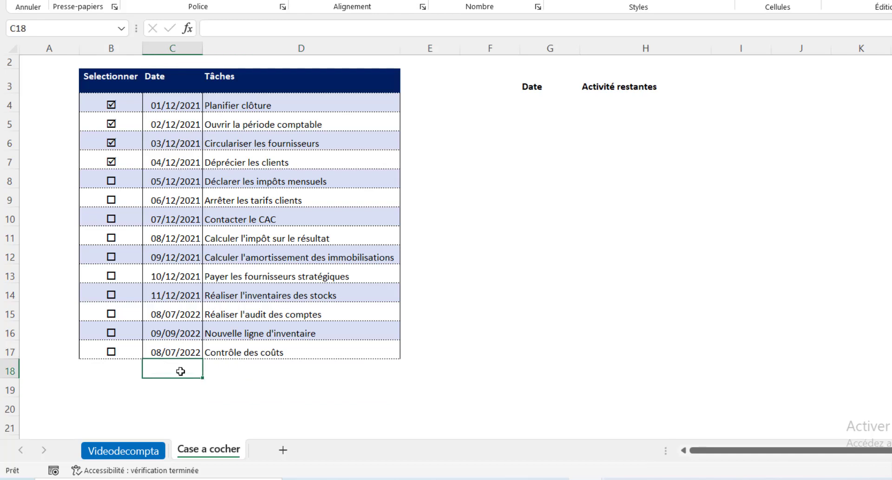
{"action": "type", "text": "7/"}
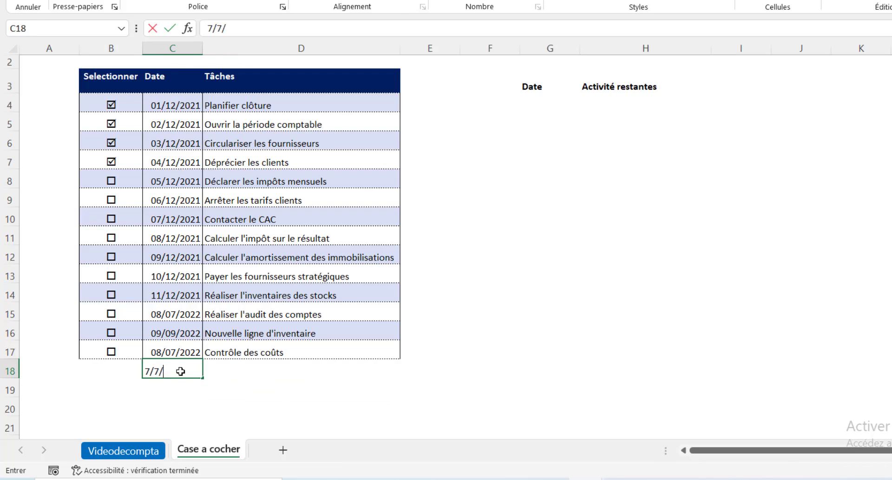
{"action": "type", "text": "07/2022"}
{"action": "key", "text": "Tab"}
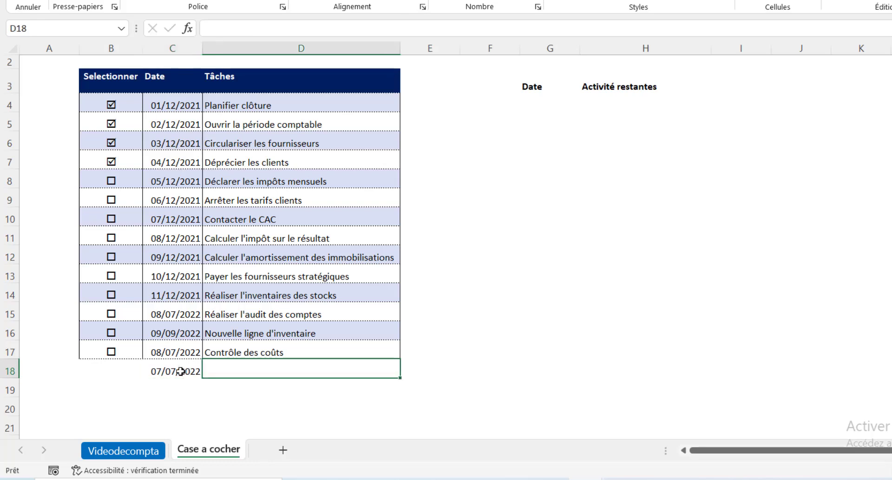
{"action": "left_click", "coordinate": [116, 370]}
{"action": "left_click", "coordinate": [179, 376]}
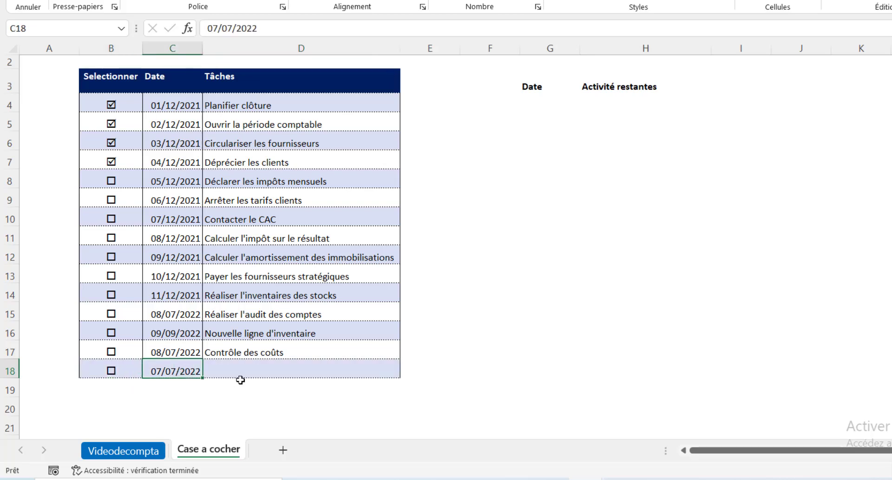
- Clear the test checkbox and date from B18:C18
{"action": "key", "text": "shift+Left"}
{"action": "key", "text": "Delete"}
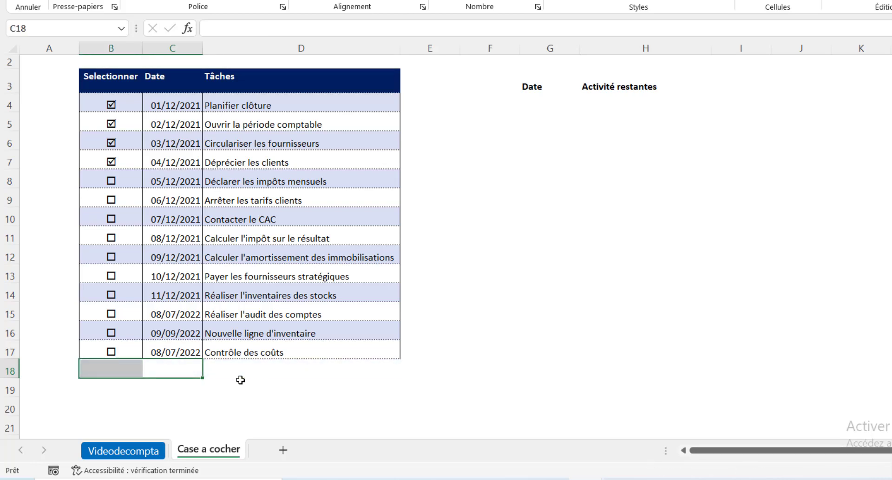
{"action": "left_click", "coordinate": [181, 313]}
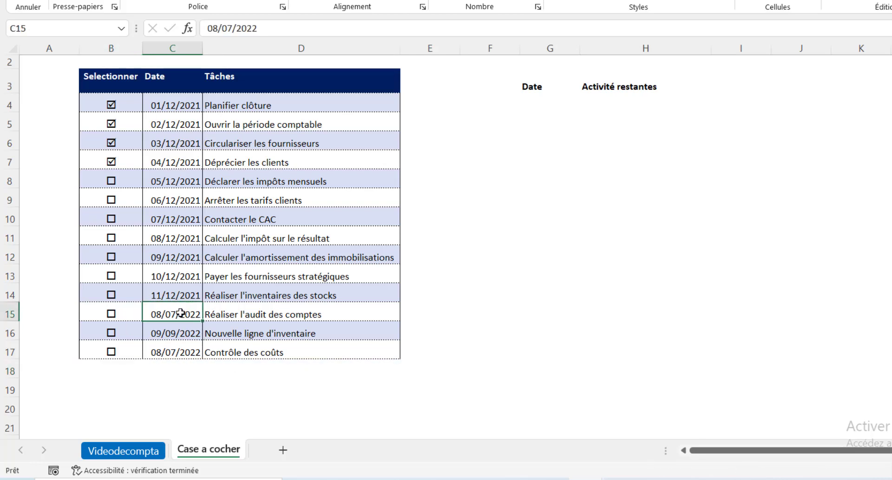
- Open the VBA editor and add a Worksheet_Change event procedure to the Case a cocher sheet's code
{"action": "key", "text": "alt+F11"}
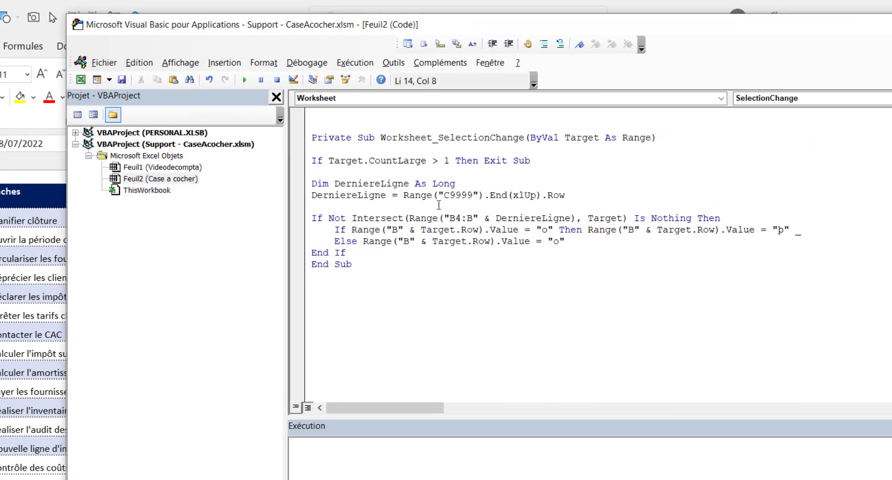
{"action": "left_click_drag", "start_coordinate": [367, 269], "coordinate": [310, 135]}
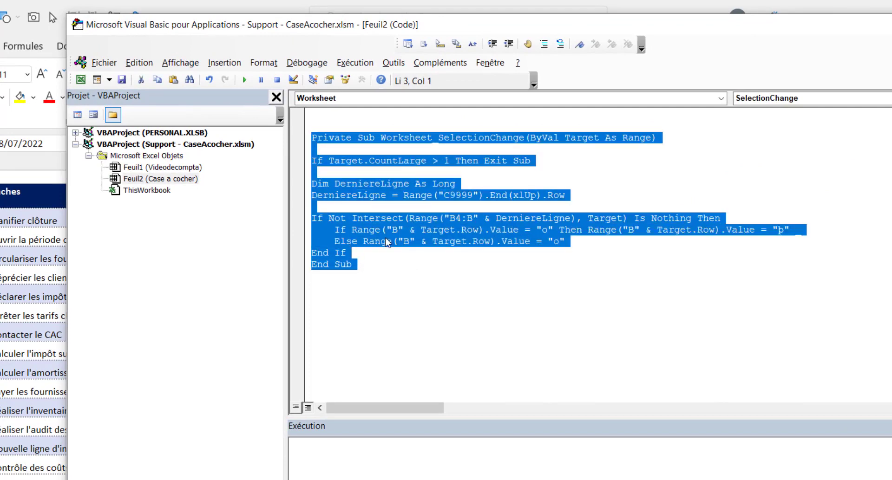
{"action": "left_click", "coordinate": [392, 265]}
{"action": "left_click", "coordinate": [765, 102]}
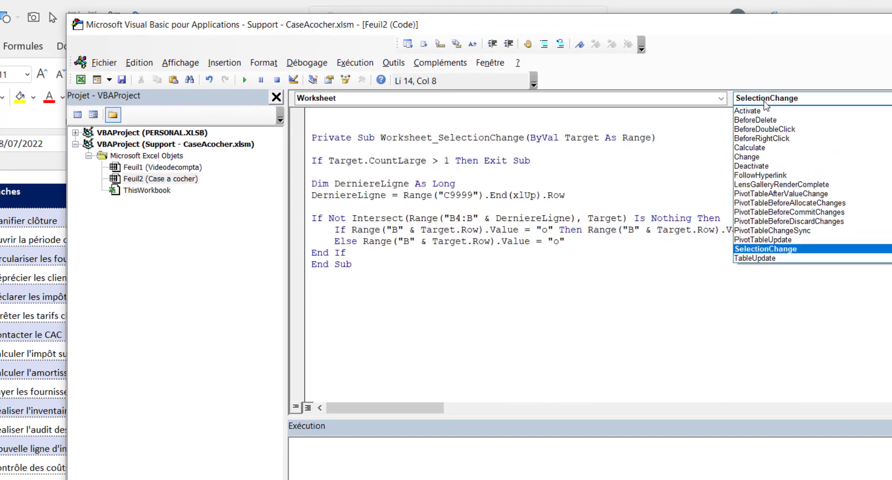
{"action": "left_click", "coordinate": [773, 160]}
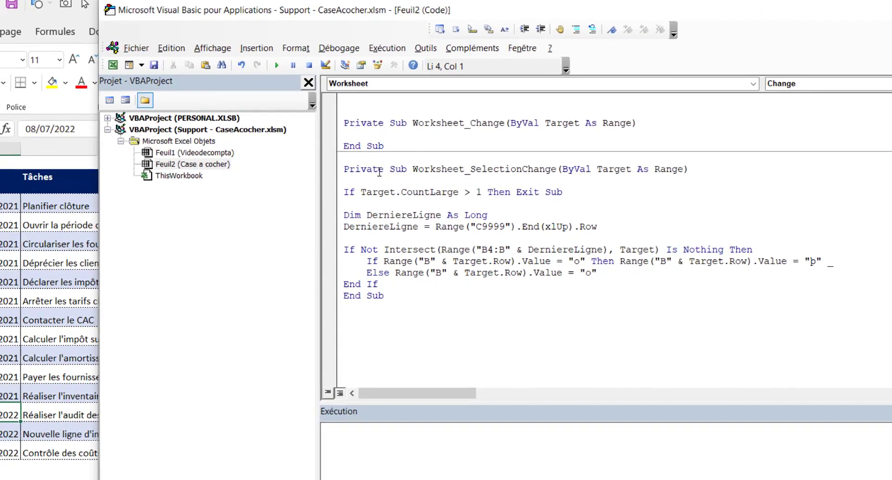
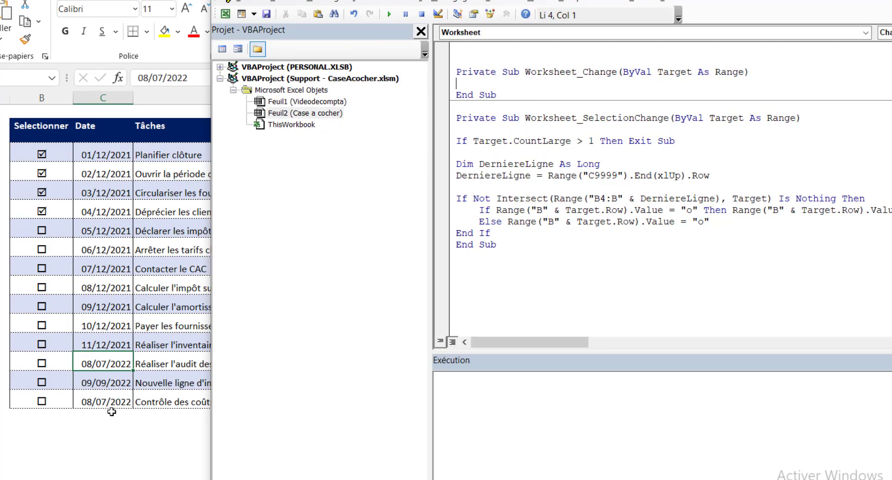
- Add Option Explicit as the first line of the sheet's code module
{"action": "left_click", "coordinate": [483, 49]}
{"action": "type", "text": "Option "}
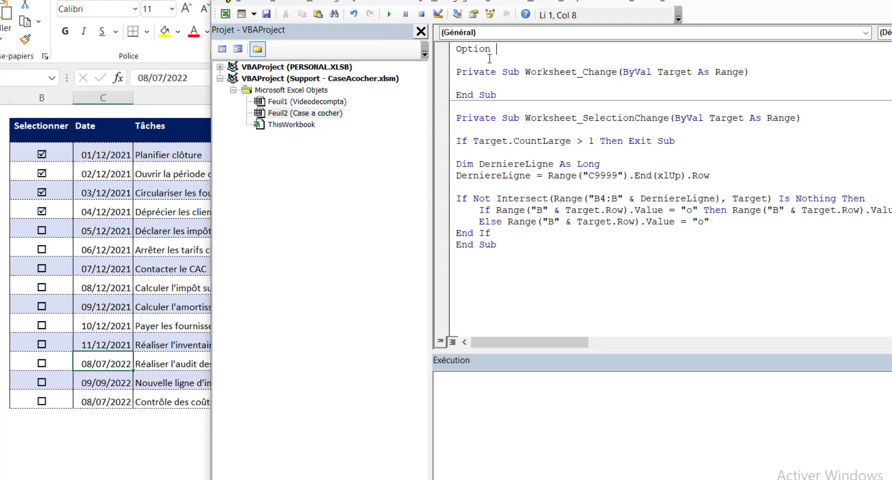
{"action": "type", "text": "explicit"}
{"action": "left_click", "coordinate": [522, 106]}
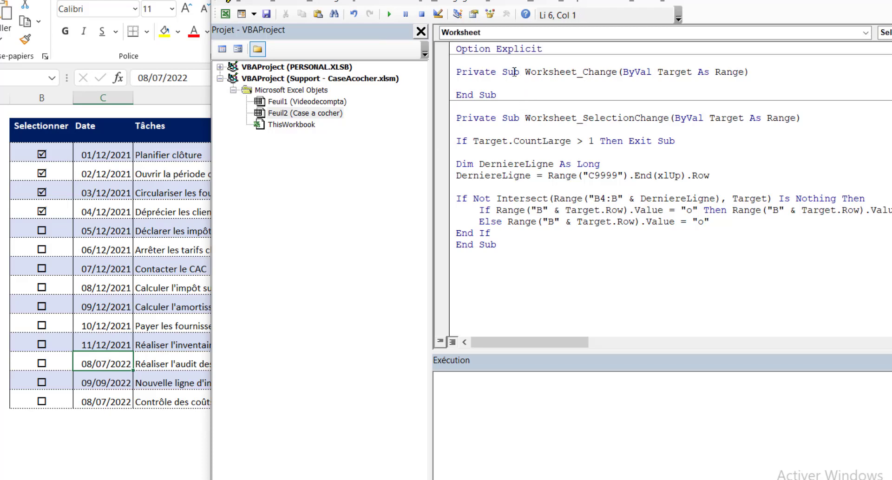
{"action": "left_click", "coordinate": [532, 87]}
{"action": "left_click", "coordinate": [101, 97]}
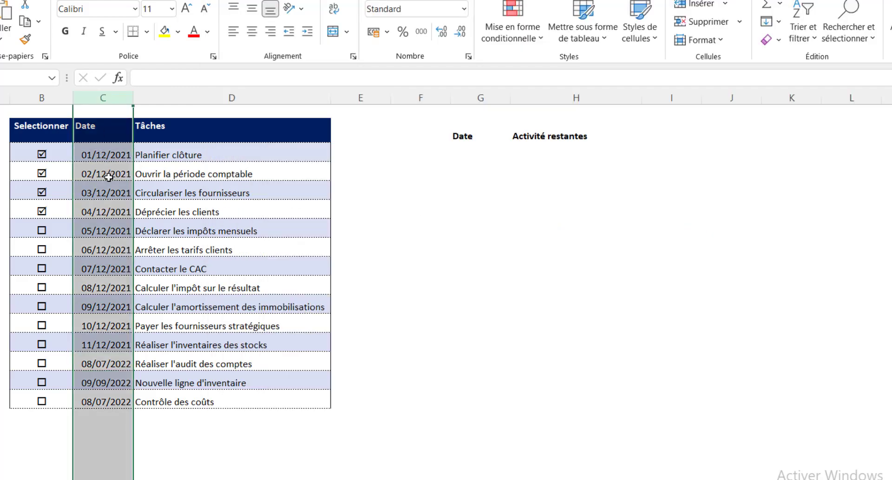
{"action": "key", "text": "alt+Tab"}
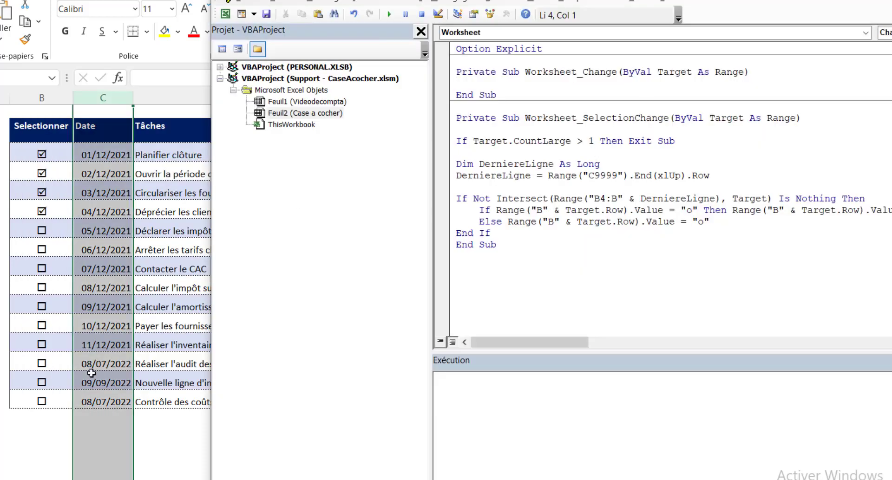
{"action": "left_click", "coordinate": [91, 411]}
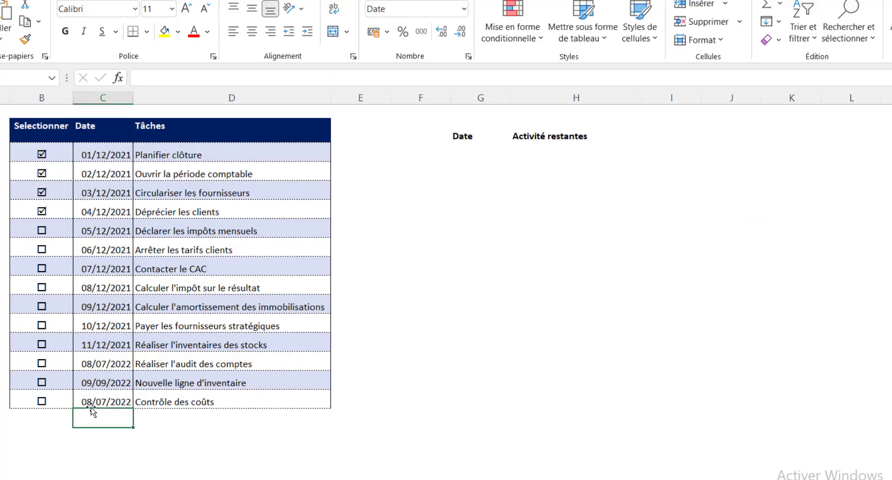
{"action": "left_click", "coordinate": [62, 421]}
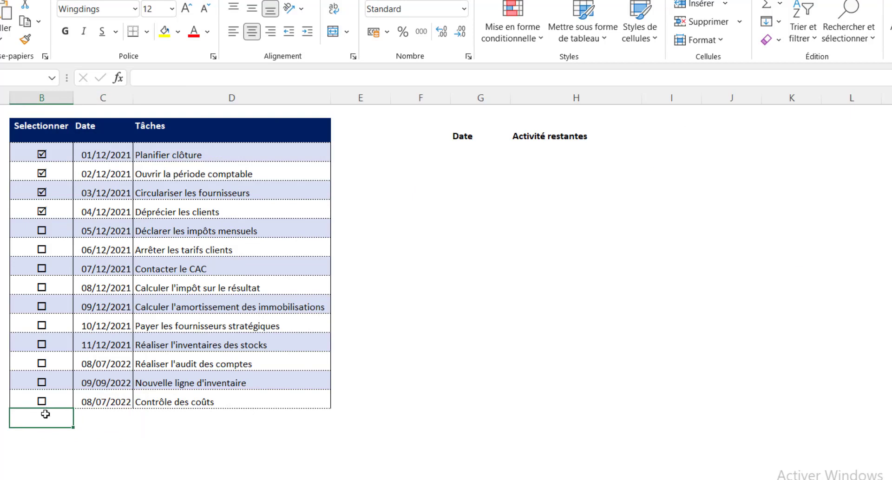
- Tick the checkbox in B16 and toggle the one in B17 on and off to inspect its underlying character
{"action": "double_click", "coordinate": [56, 400]}
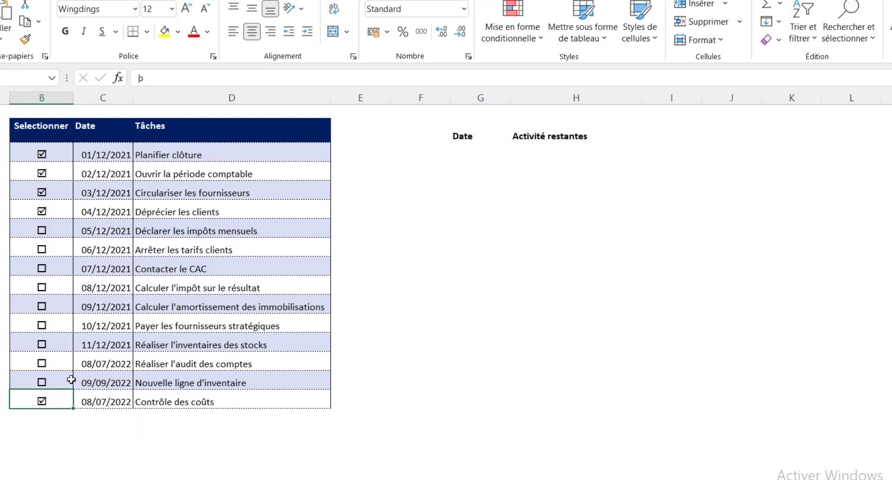
{"action": "double_click", "coordinate": [58, 381]}
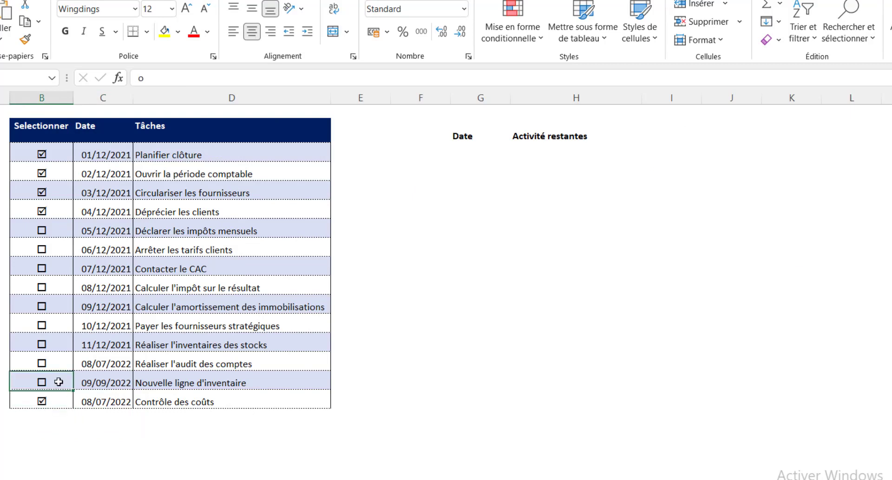
{"action": "double_click", "coordinate": [44, 401]}
{"action": "left_click_drag", "start_coordinate": [160, 78], "coordinate": [109, 78]}
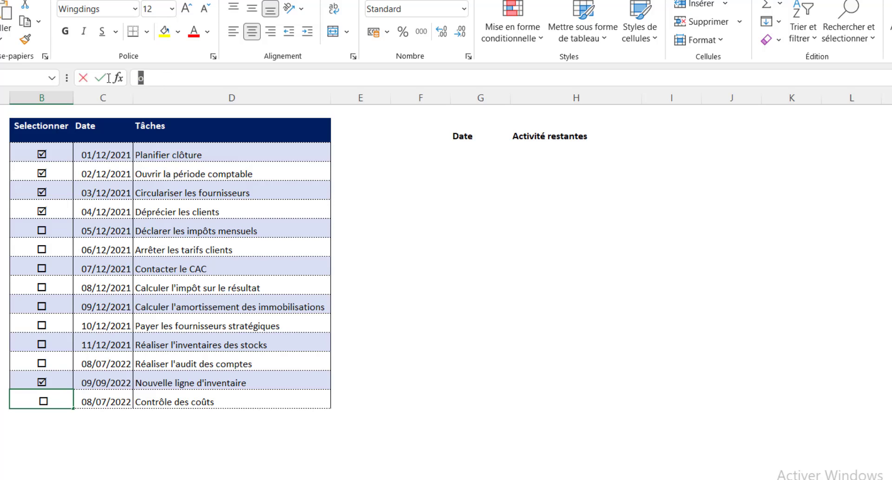
{"action": "key", "text": "Return"}
- Return to the VBA editor and start an If Not Intersect condition on Range("C4:C999") inside Worksheet_Change
{"action": "key", "text": "alt+Tab"}
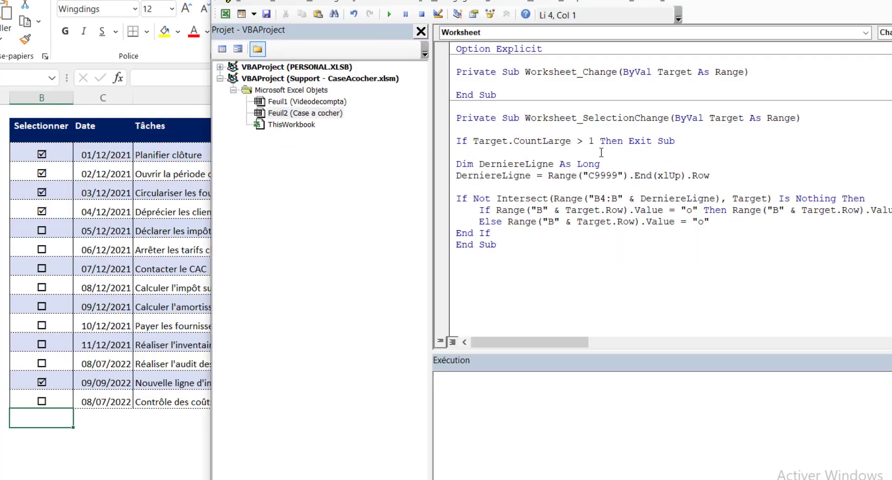
{"action": "type", "text": "if not intersect"}
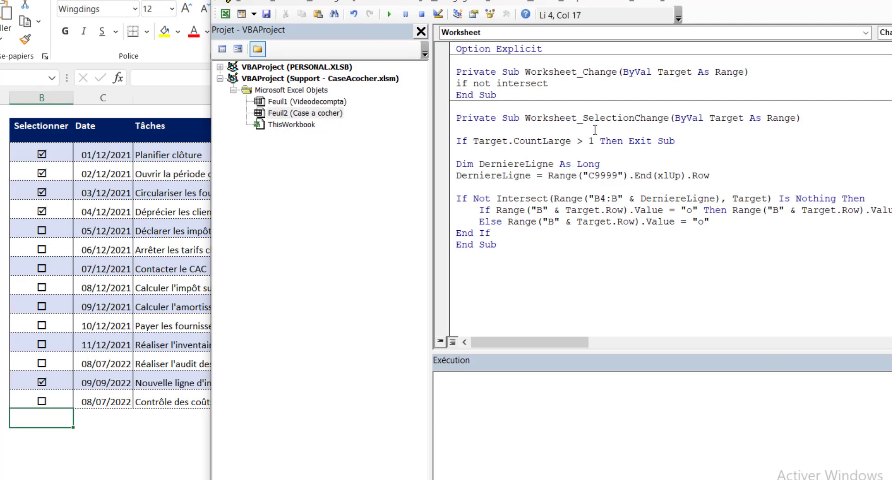
{"action": "type", "text": "(range"}
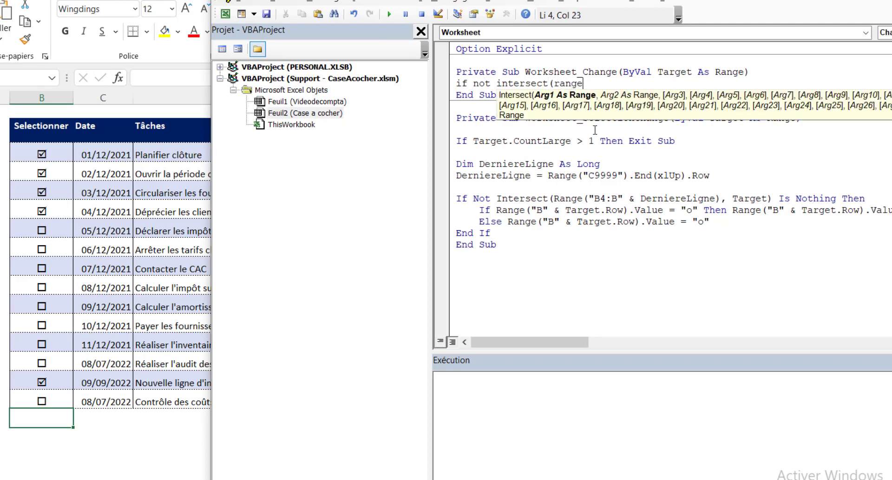
{"action": "type", "text": "("}
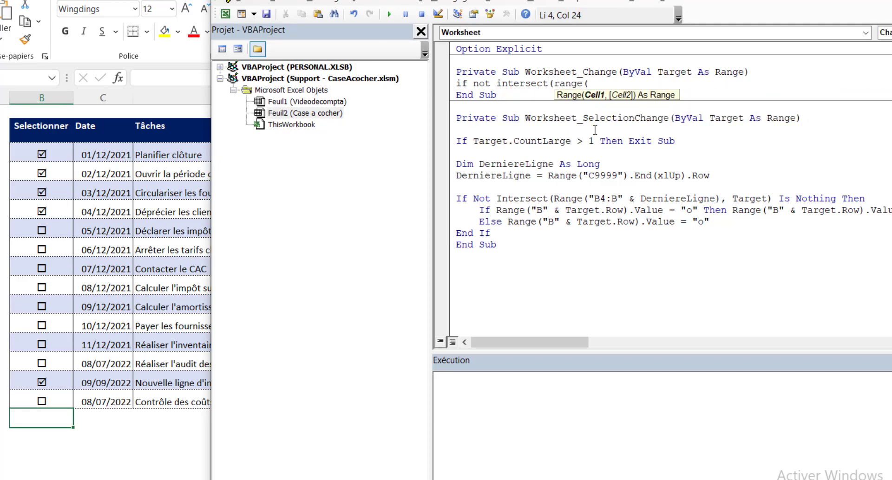
{"action": "type", "text": "\""}
{"action": "type", "text": "C"}
{"action": "type", "text": "\""}
{"action": "type", "text": "4"}
{"action": "type", "text": ":"}
{"action": "type", "text": "C"}
{"action": "type", "text": "999"}
{"action": "type", "text": "\")"}
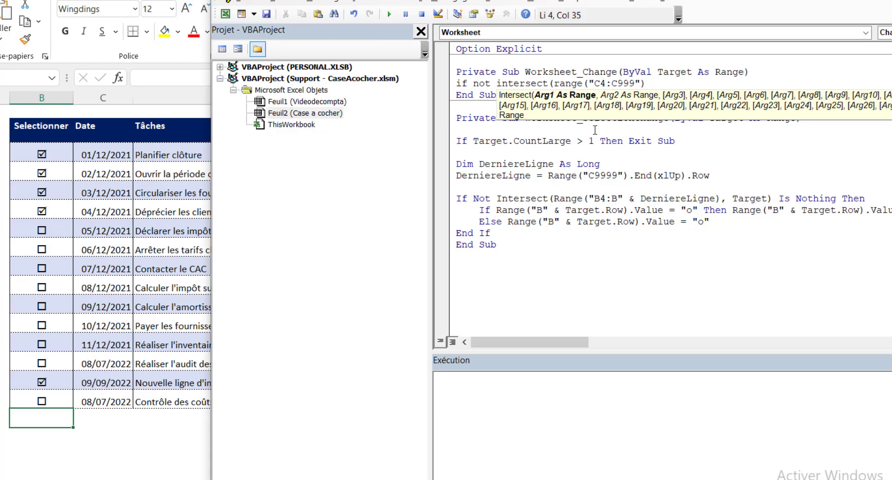
- End the Intersect condition line with "Is Nothing Then", correcting the spelling of Nothing
{"action": "type", "text": "is noting"}
{"action": "key", "text": "BackSpace"}
{"action": "key", "text": "BackSpace"}
{"action": "type", "text": "g then"}
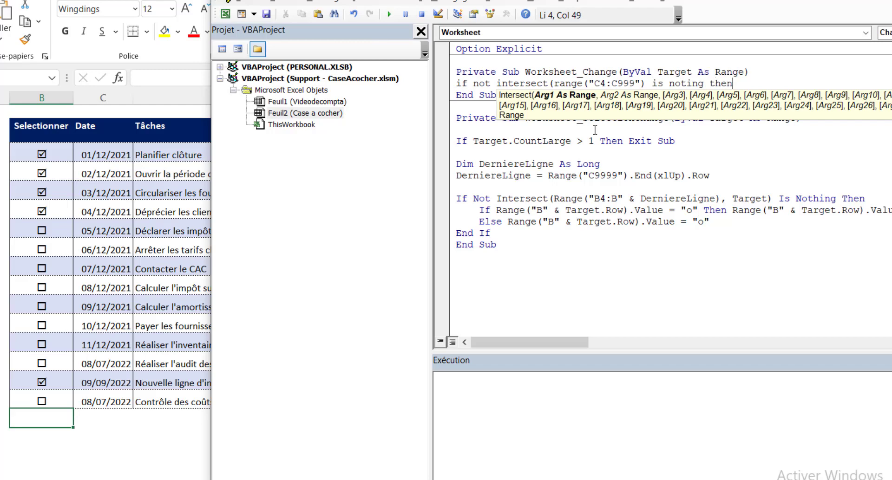
{"action": "key", "text": "Return"}
{"action": "key", "text": "Return"}
{"action": "key", "text": "Return"}
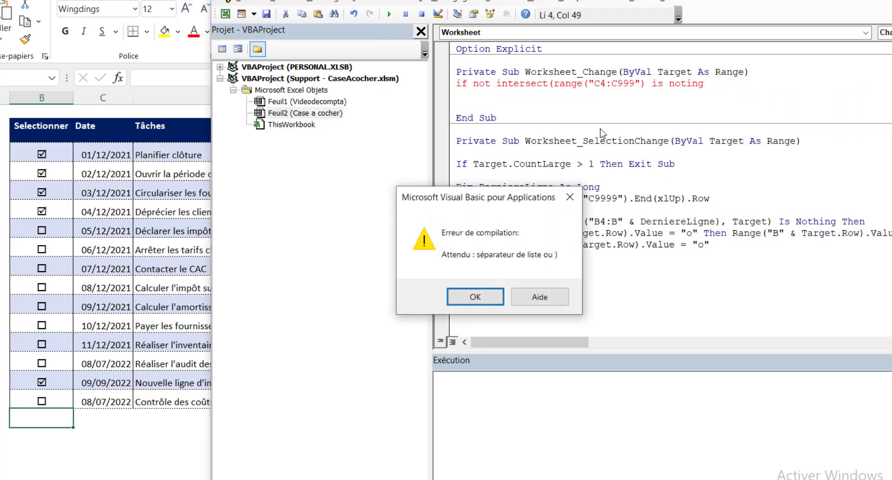
{"action": "key", "text": "Return"}
{"action": "key", "text": "Left"}
{"action": "key", "text": "Left"}
{"action": "key", "text": "Left"}
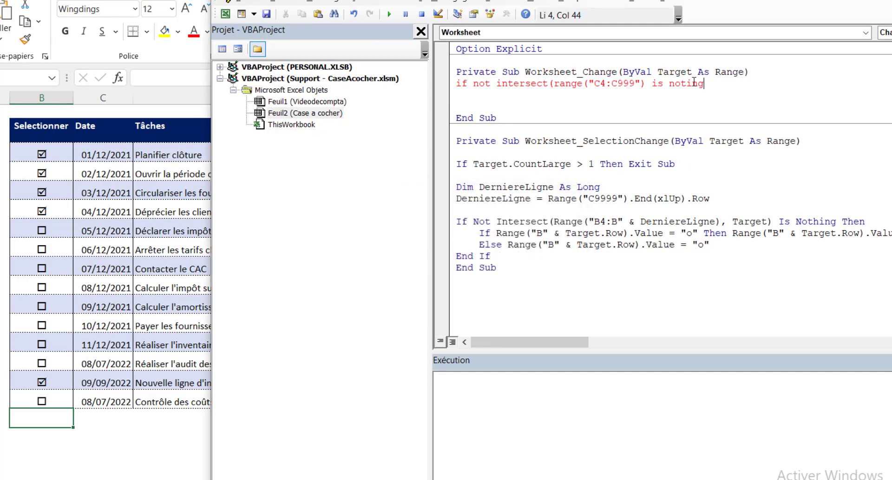
{"action": "type", "text": "h"}
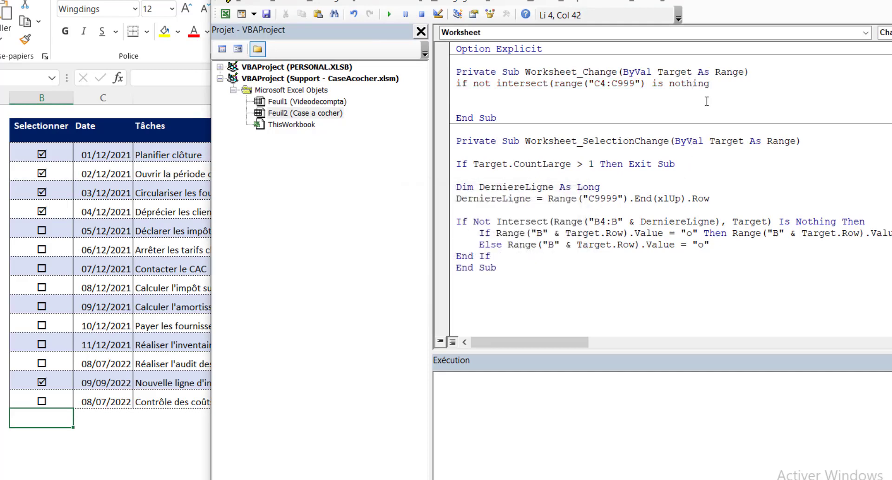
{"action": "left_click", "coordinate": [743, 83]}
{"action": "type", "text": "then"}
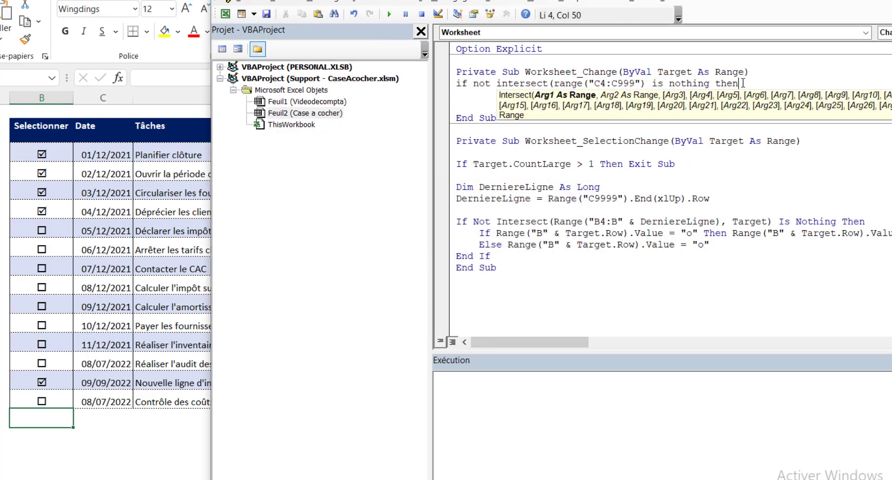
{"action": "key", "text": "Return"}
{"action": "left_click", "coordinate": [742, 83]}
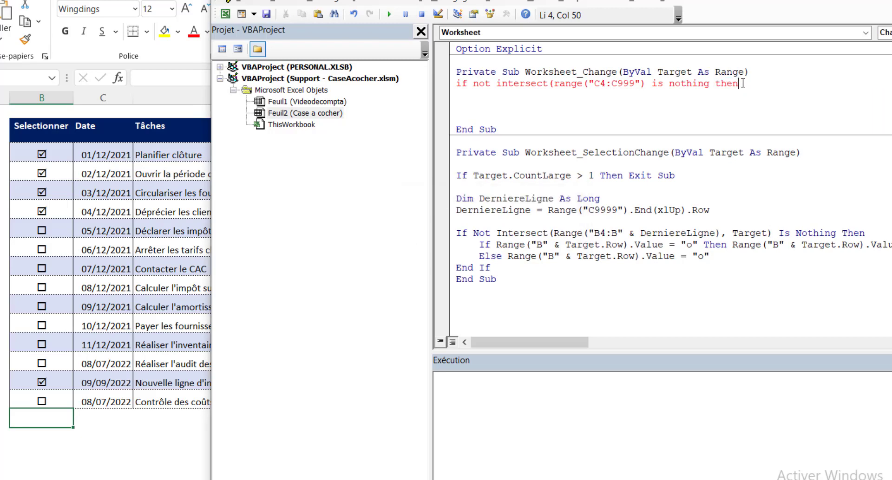
- Add Target as the second Intersect argument and close the parenthesis after Range("C4:C999"
{"action": "left_click", "coordinate": [556, 107]}
{"action": "left_click", "coordinate": [641, 84]}
{"action": "type", "text": ","}
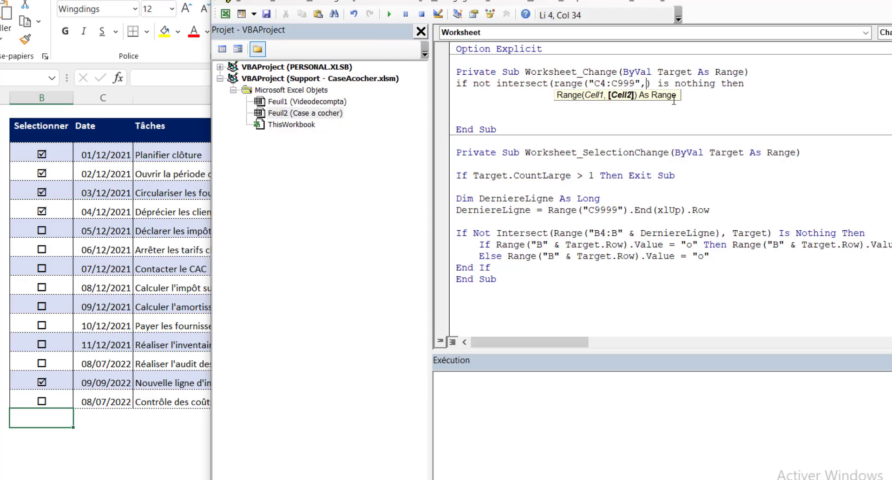
{"action": "type", "text": "target"}
{"action": "left_click", "coordinate": [631, 126]}
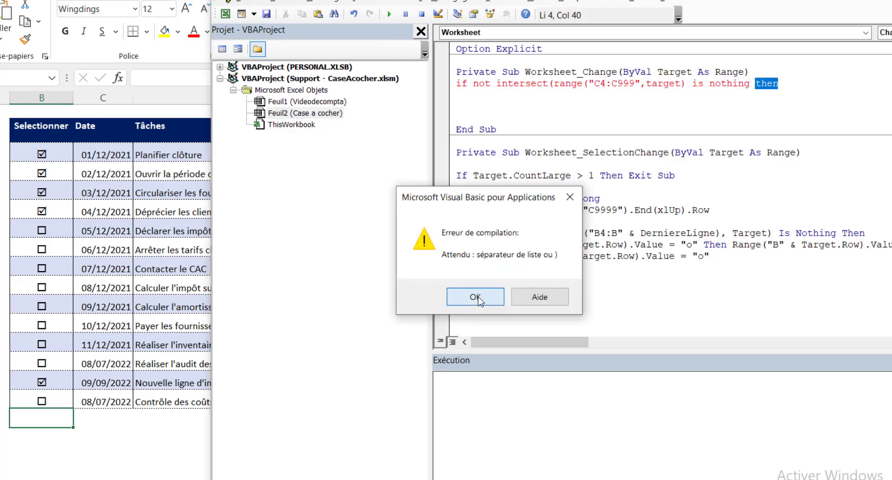
{"action": "left_click", "coordinate": [478, 297]}
{"action": "left_click", "coordinate": [637, 83]}
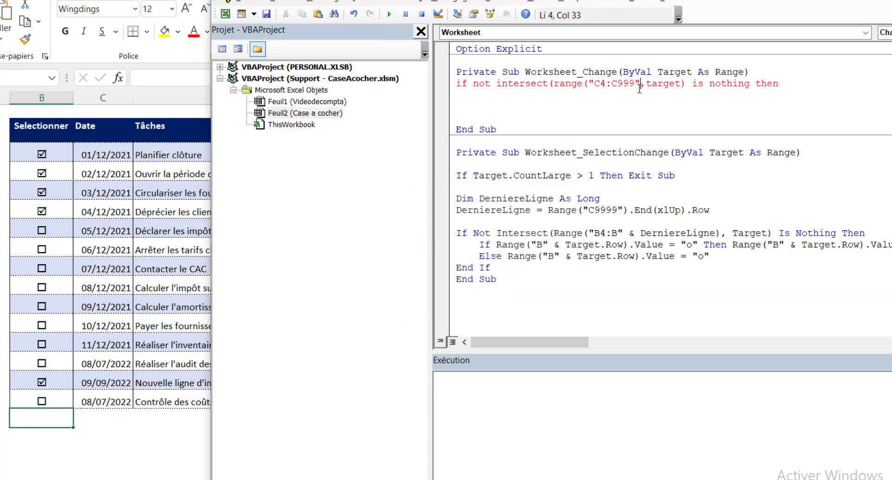
{"action": "type", "text": ")"}
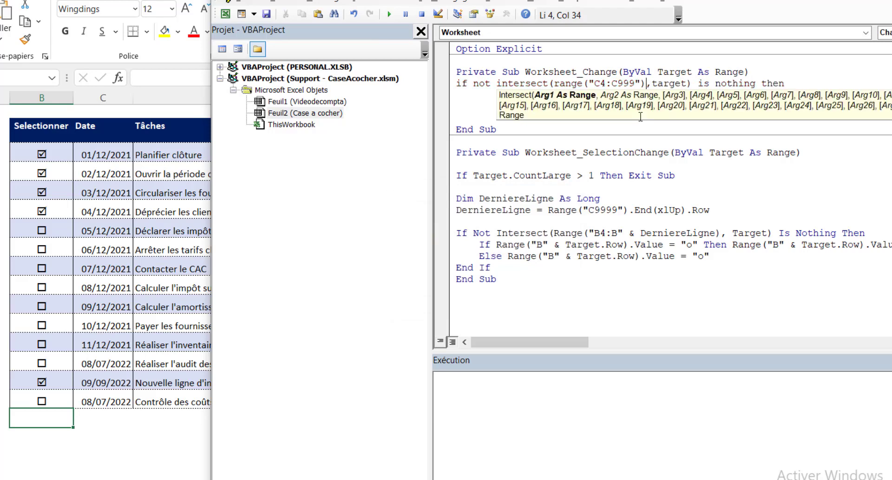
{"action": "left_click", "coordinate": [789, 83]}
- Close the Intersect condition with End If and insert an indented blank line inside the block
{"action": "left_click", "coordinate": [681, 105]}
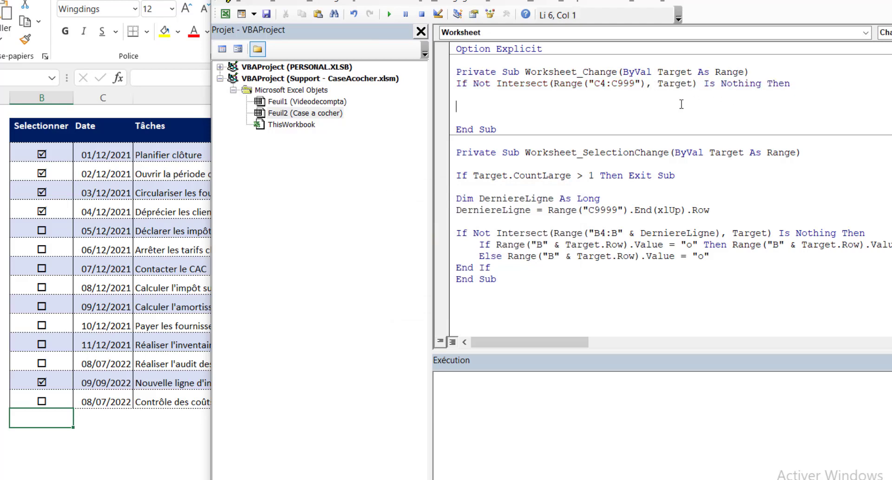
{"action": "type", "text": "End if"}
{"action": "key", "text": "Up"}
{"action": "key", "text": "Return"}
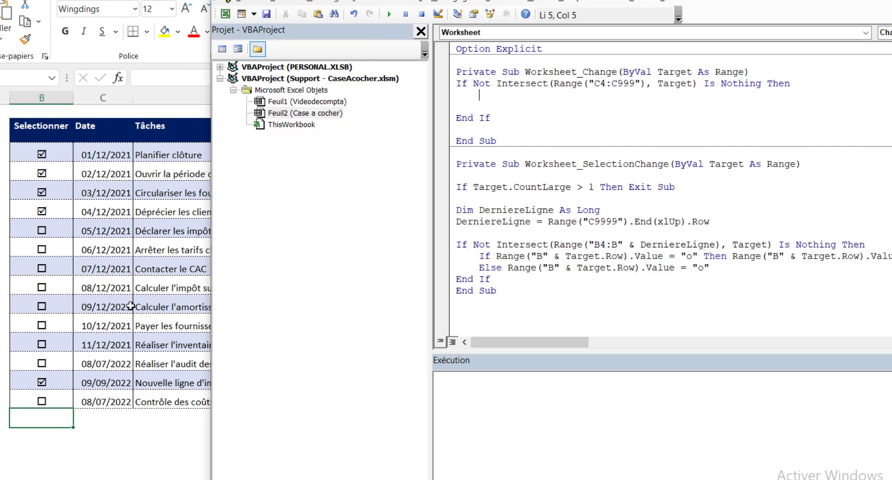
- Insert blank lines below the Worksheet_Change header and start an If condition on Target.CountLarge
{"action": "left_click", "coordinate": [763, 75]}
{"action": "key", "text": "Return"}
{"action": "key", "text": "Return"}
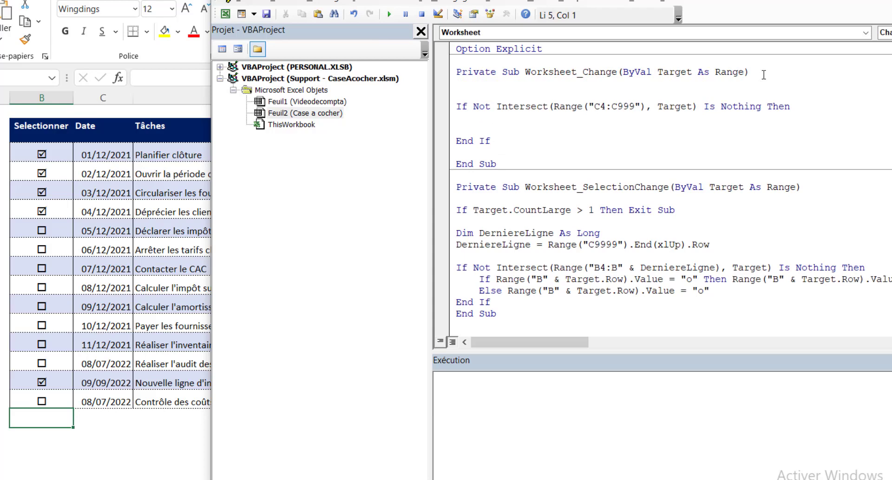
{"action": "type", "text": "If target.counyt"}
{"action": "key", "text": "BackSpace"}
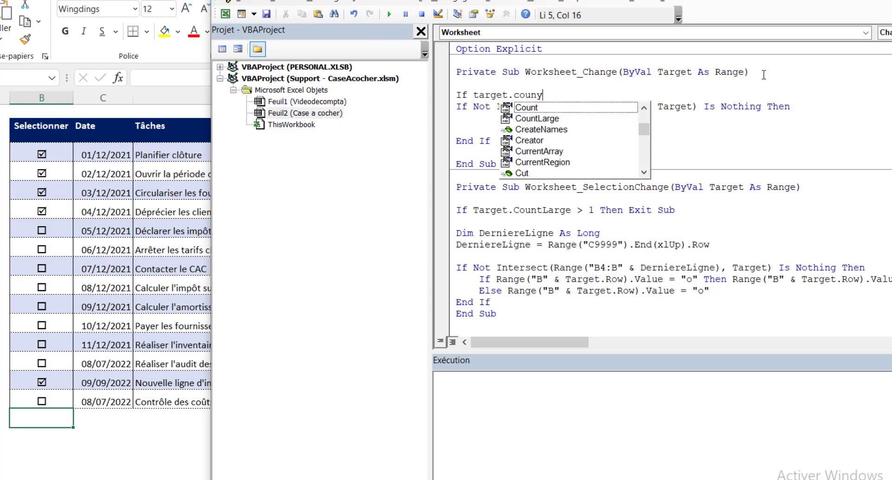
{"action": "key", "text": "BackSpace"}
{"action": "key", "text": "Down"}
{"action": "key", "text": "Tab"}
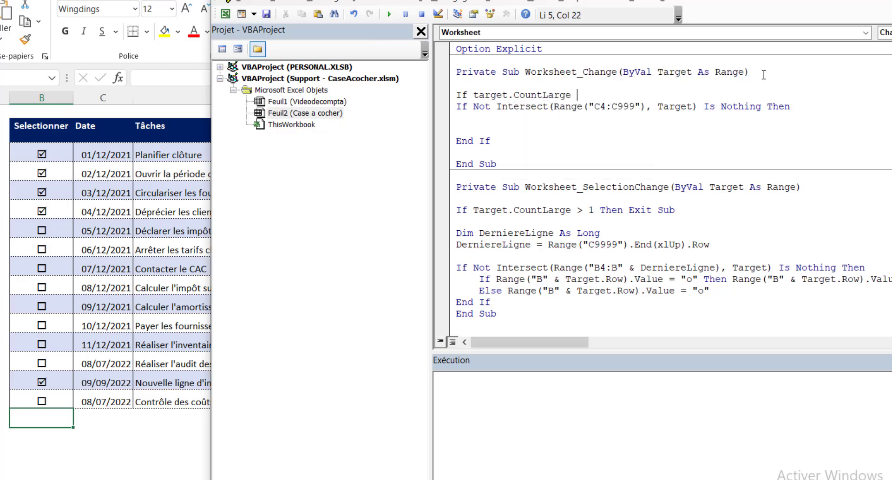
- Complete the CountLarge condition with > 1 Then Exit Sub
{"action": "type", "text": "> 1 thenexi"}
{"action": "key", "text": "BackSpace"}
{"action": "key", "text": "BackSpace"}
{"action": "key", "text": "BackSpace"}
{"action": "type", "text": "exit sub"}
{"action": "left_click", "coordinate": [514, 126]}
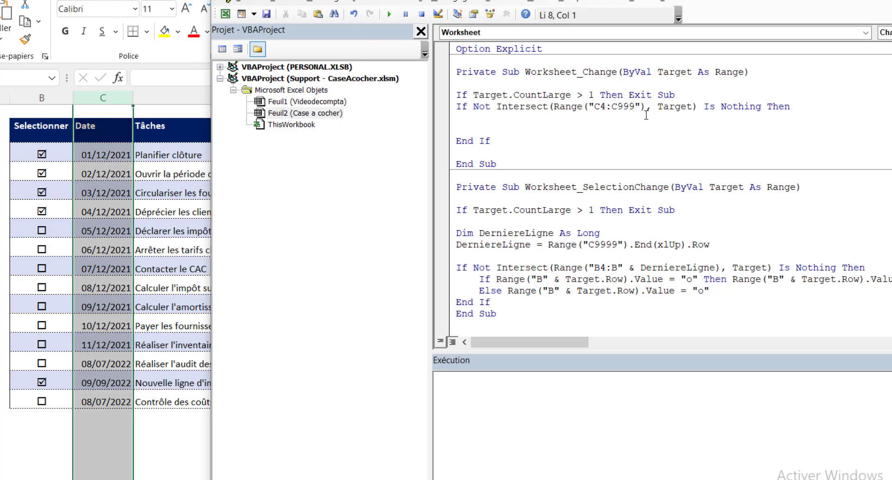
- Inside the Intersect block, assign "o" to Range("B" & Target.Row).Value
{"action": "left_click", "coordinate": [516, 122]}
{"action": "type", "text": "Range(\"B\" &"}
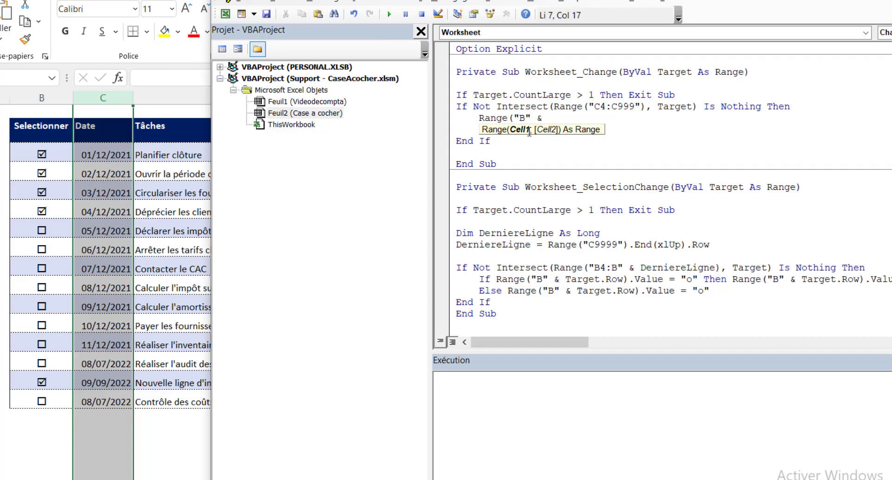
{"action": "type", "text": "target.row"}
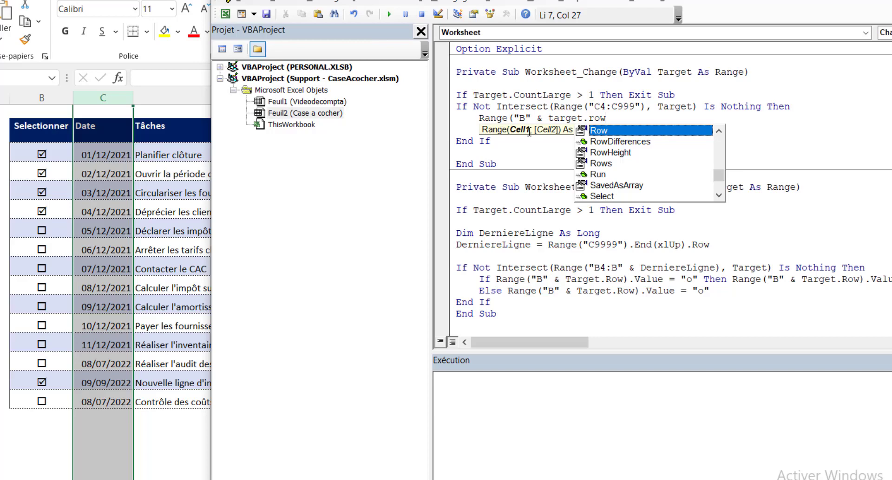
{"action": "type", "text": ")"}
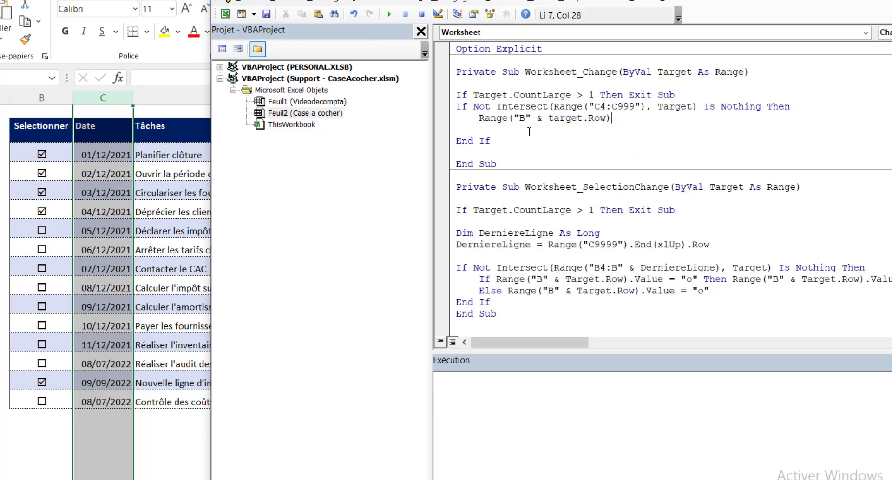
{"action": "type", "text": ".val"}
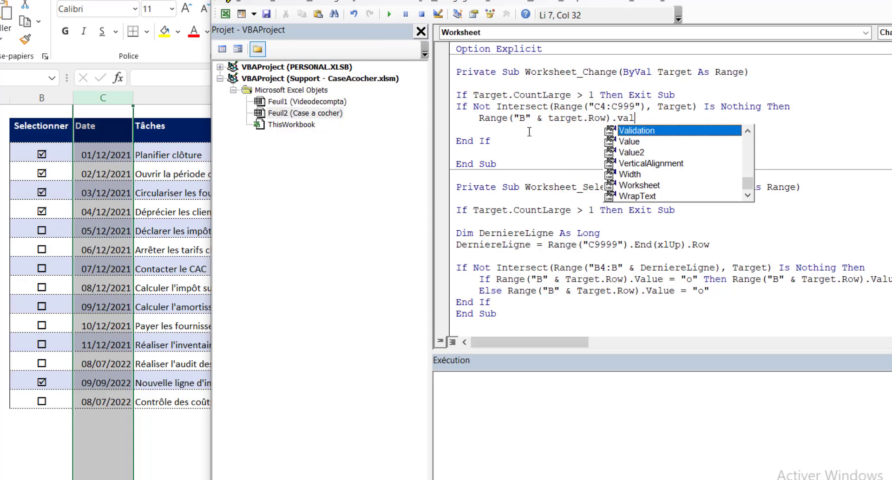
{"action": "type", "text": "ue ="}
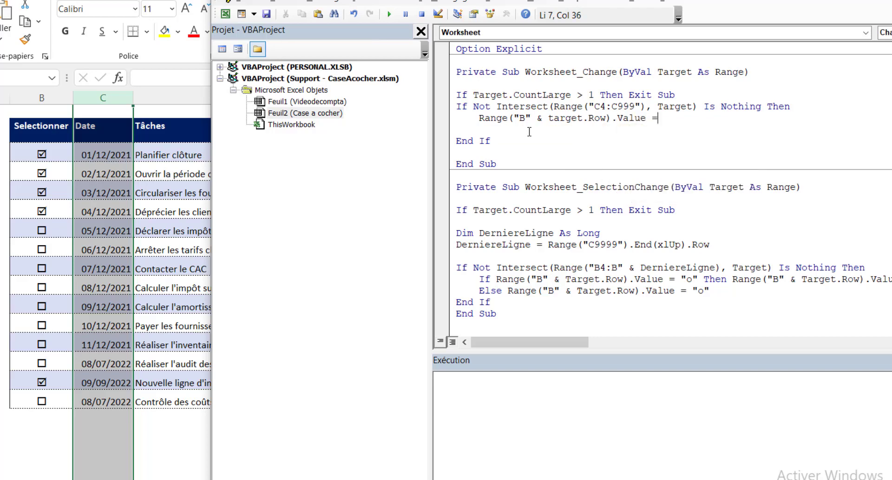
{"action": "type", "text": " o"}
- Switch to the worksheet, test the macro with the date 9/7/2022 in C18, and clear B18:D18
{"action": "left_click", "coordinate": [110, 418]}
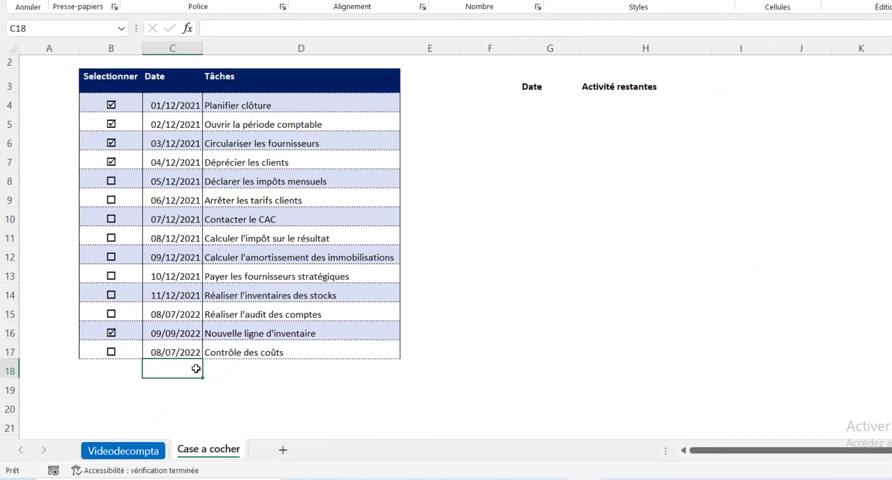
{"action": "type", "text": "9/07"}
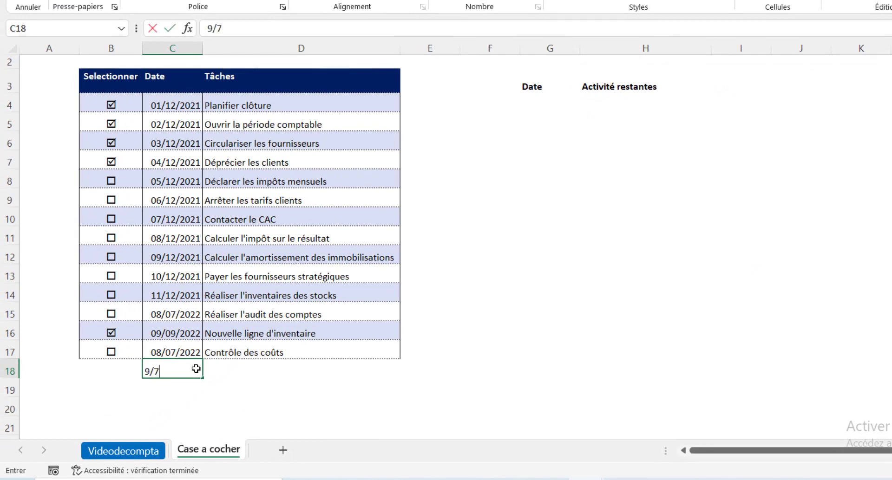
{"action": "type", "text": "/2022"}
{"action": "key", "text": "Tab"}
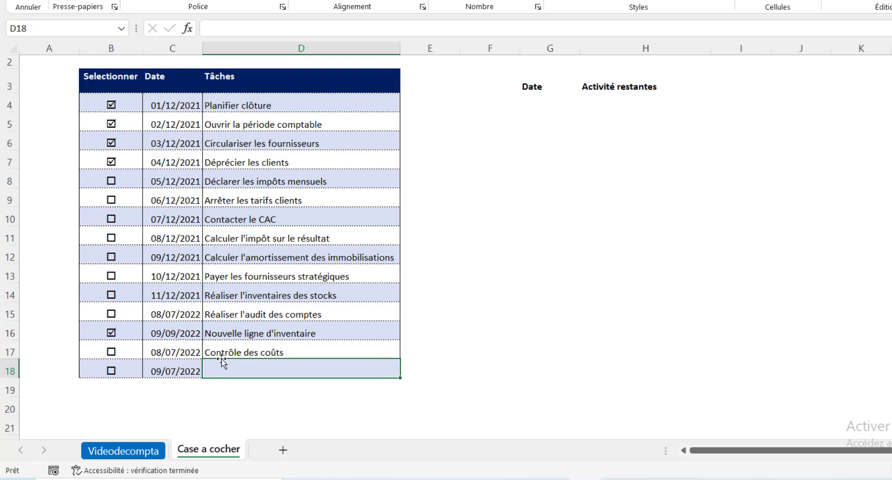
{"action": "left_click_drag", "start_coordinate": [220, 366], "coordinate": [131, 367]}
{"action": "key", "text": "Delete"}
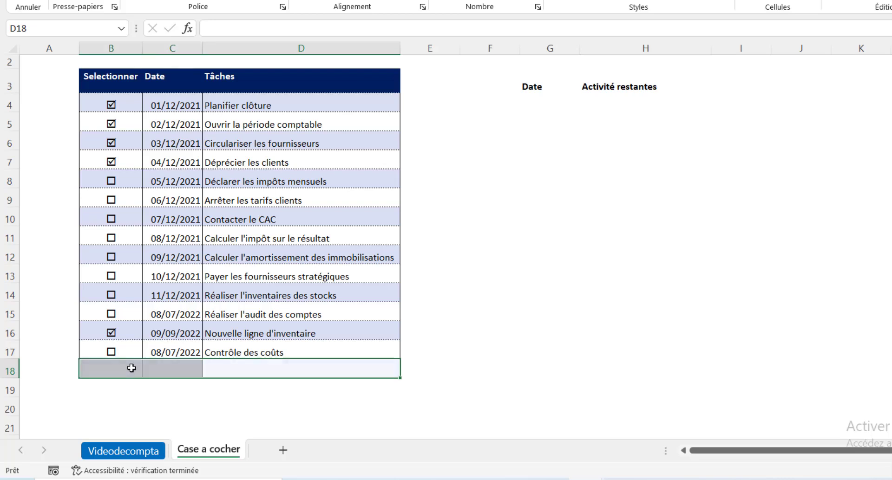
- With a table date cell selected, open the conditional formatting rules manager and duplicate the =ET($B4<>"";MOD(LIGNE();2)=1) rule
{"action": "left_click", "coordinate": [256, 274]}
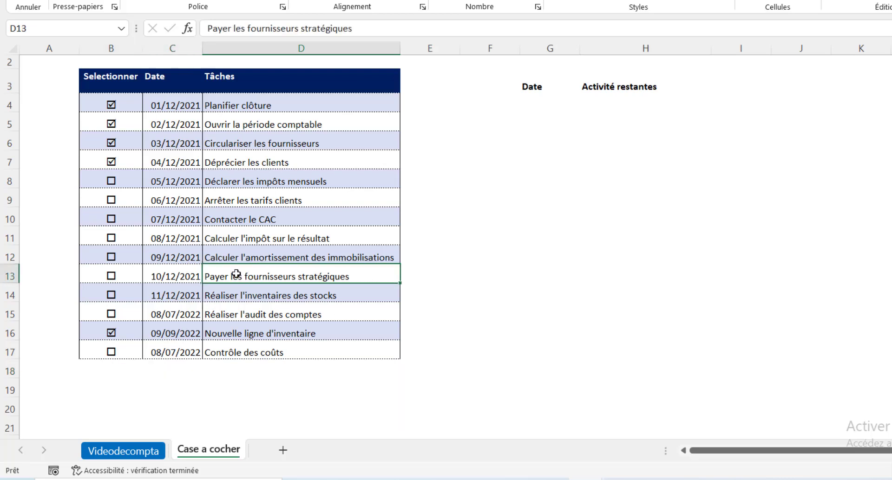
{"action": "left_click", "coordinate": [234, 218]}
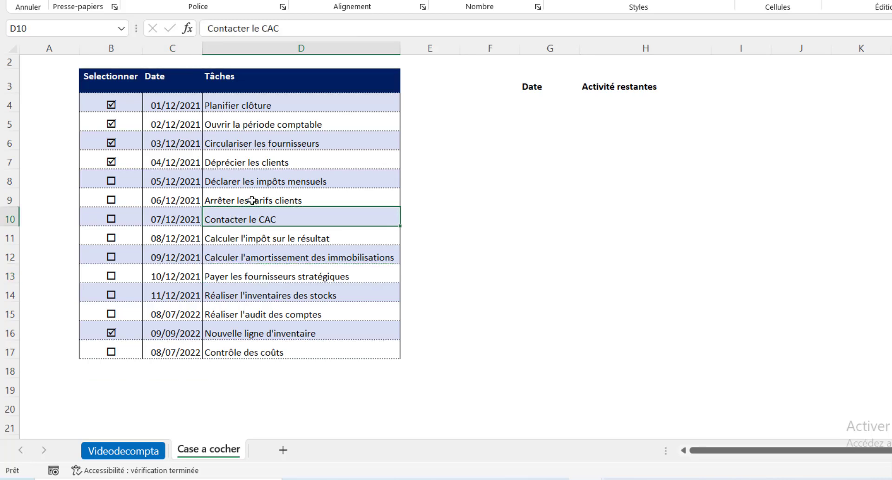
{"action": "left_click", "coordinate": [176, 195]}
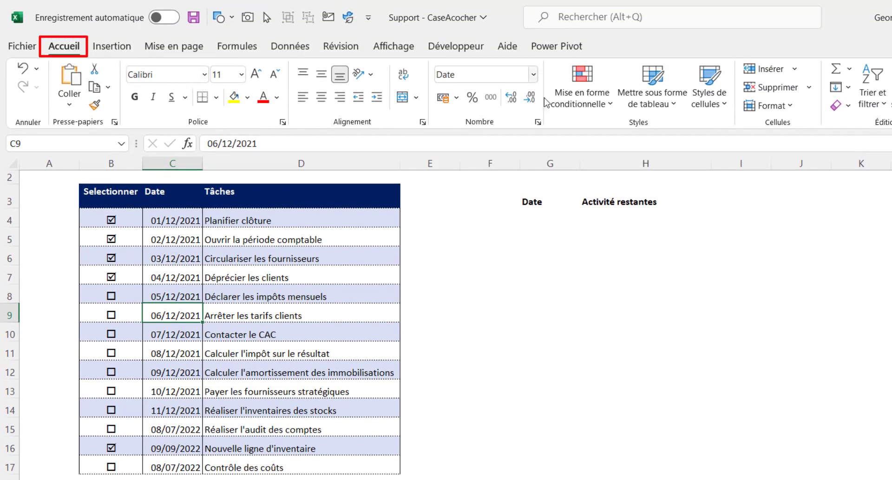
{"action": "left_click", "coordinate": [598, 102]}
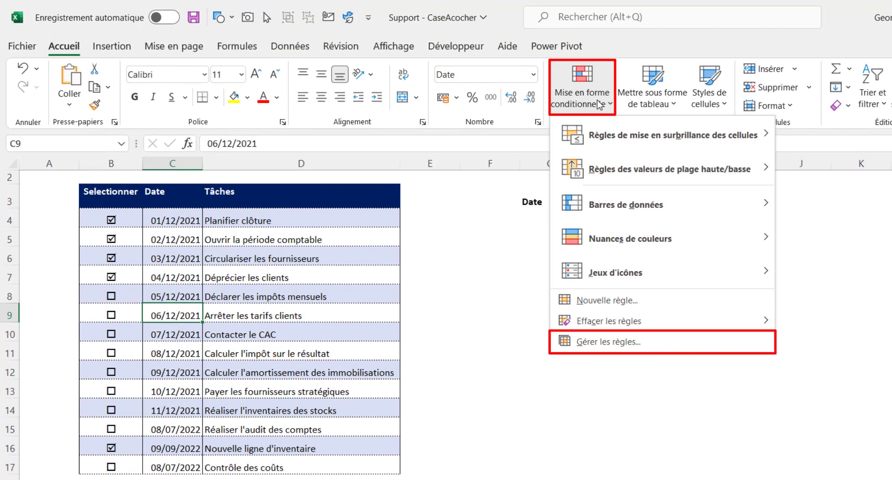
{"action": "left_click", "coordinate": [603, 342]}
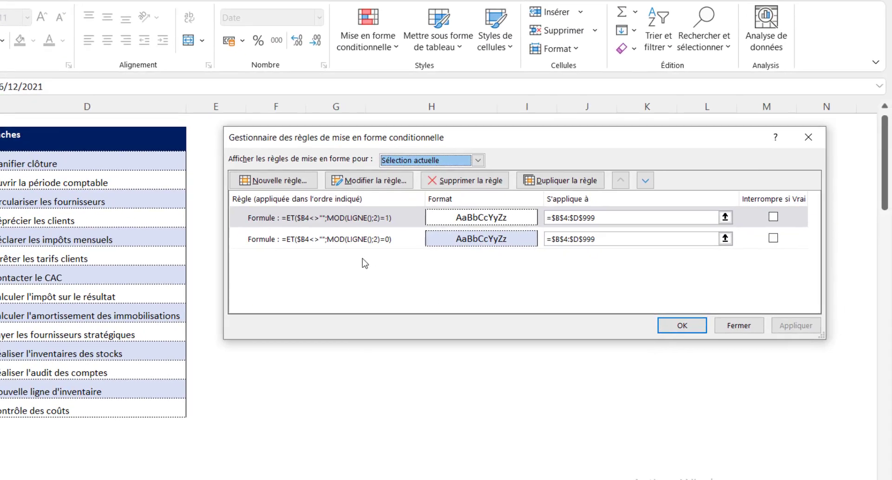
{"action": "left_click", "coordinate": [474, 265]}
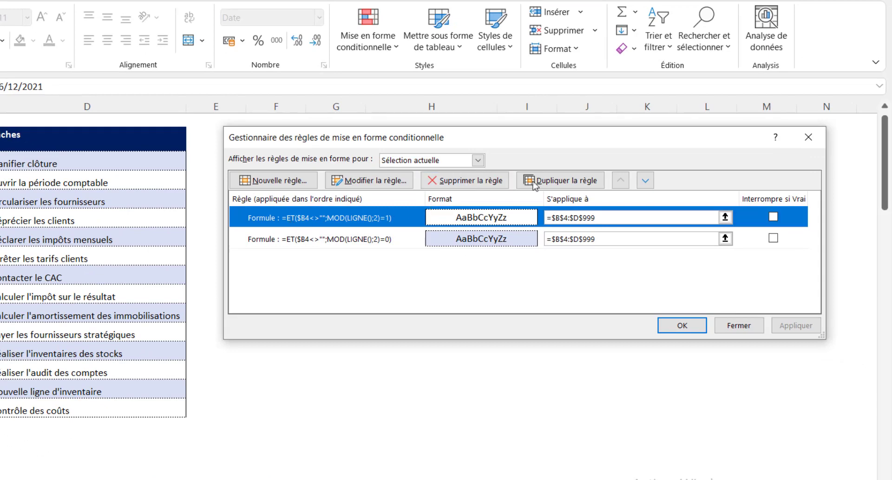
{"action": "left_click", "coordinate": [565, 182]}
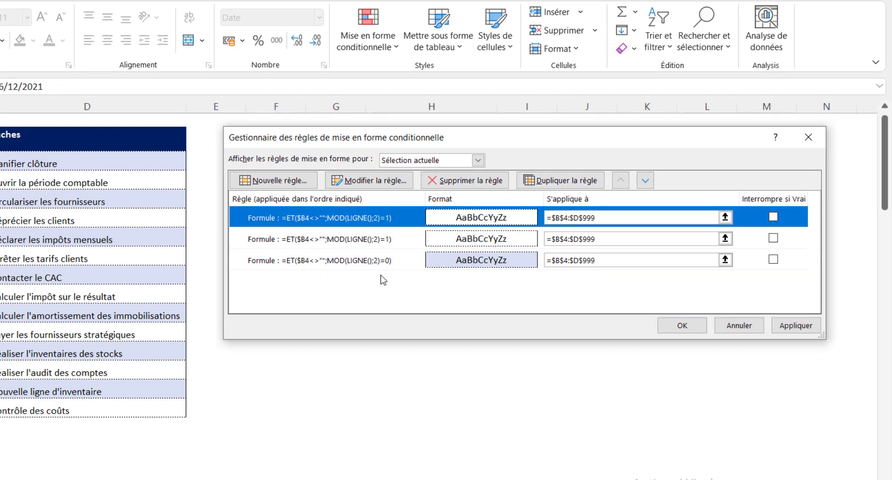
- Edit the first duplicated rule's formula, removing ET( and replacing <> with = after $B4
{"action": "double_click", "coordinate": [319, 223]}
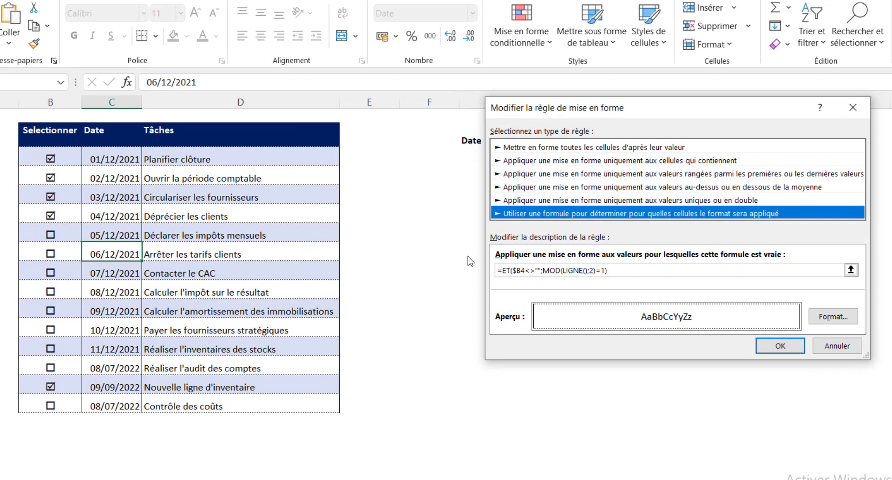
{"action": "left_click", "coordinate": [508, 270]}
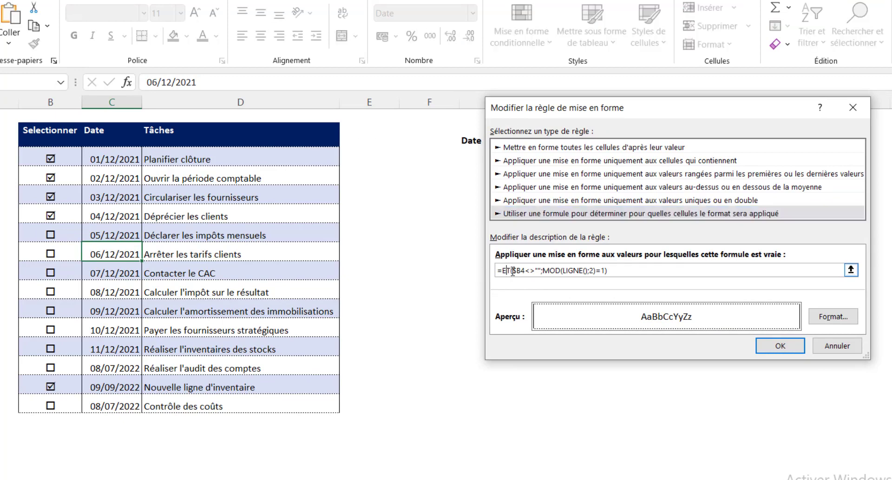
{"action": "key", "text": "BackSpace"}
{"action": "key", "text": "BackSpace"}
{"action": "key", "text": "Delete"}
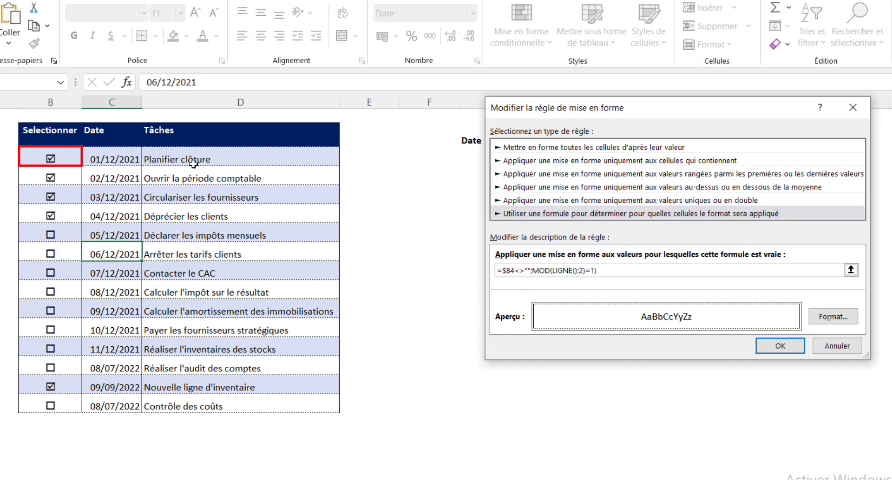
{"action": "left_click", "coordinate": [522, 273]}
{"action": "key", "text": "BackSpace"}
{"action": "key", "text": "BackSpace"}
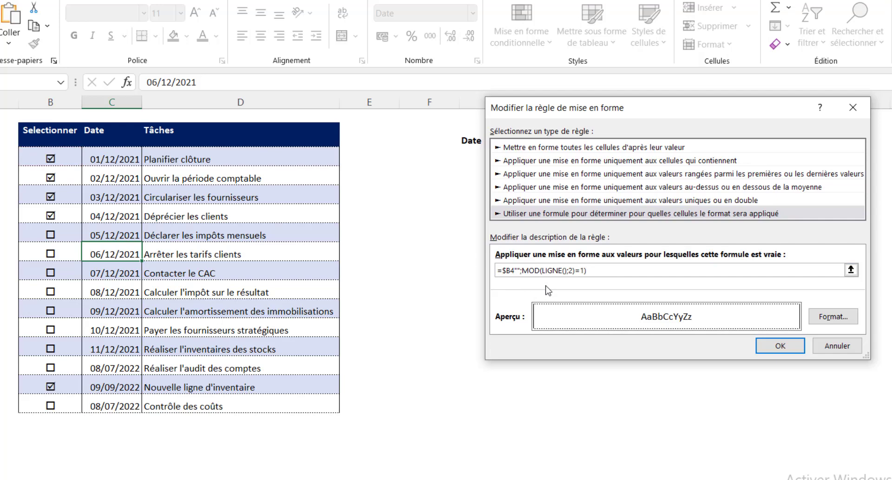
{"action": "type", "text": "="}
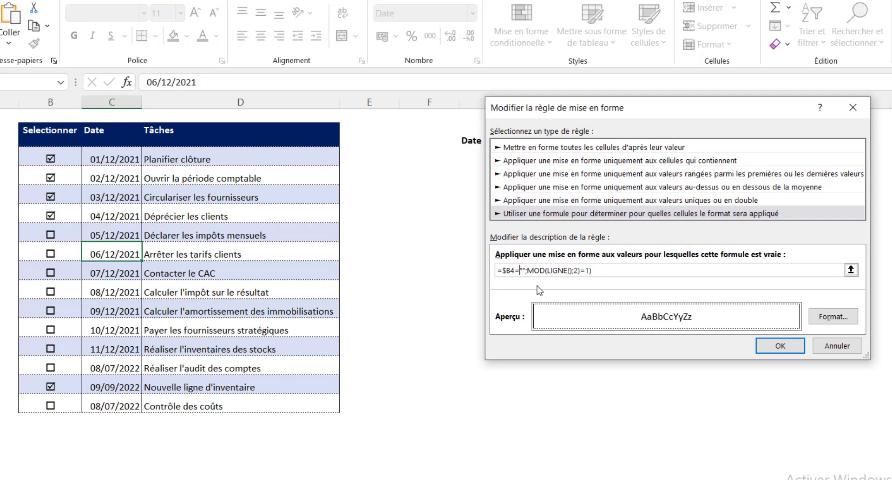
- Copy the checked-box character þ from the content of cell B4
{"action": "left_click", "coordinate": [61, 159]}
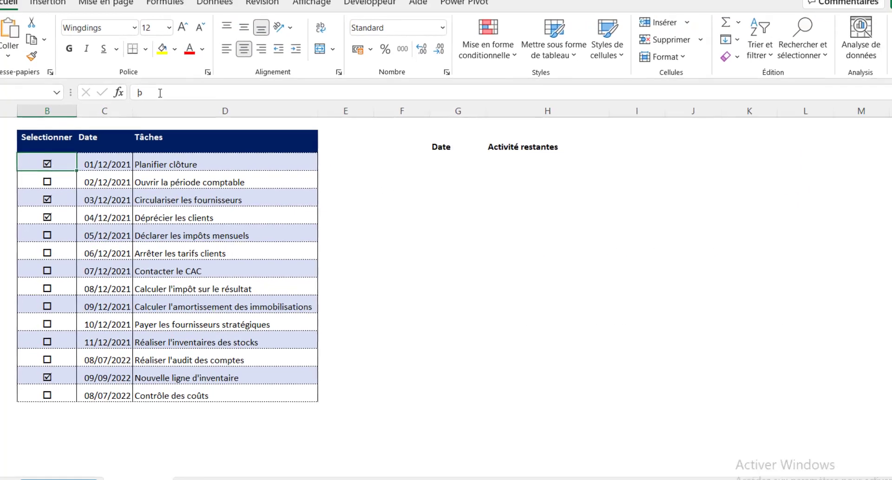
{"action": "double_click", "coordinate": [157, 93]}
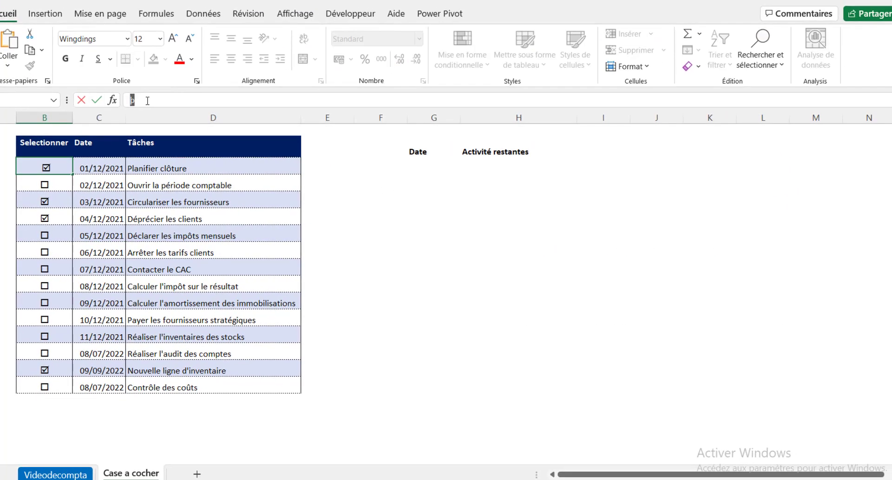
{"action": "key", "text": "Return"}
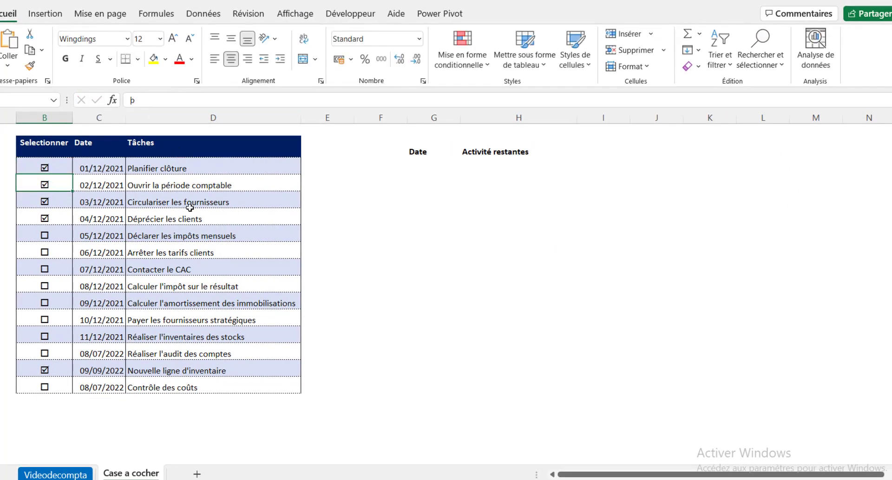
- Show the conditional formatting rules for the whole worksheet and duplicate the odd-row rule, =ET($B4<>"";MOD(LIGNE();2)=1)
{"action": "left_click", "coordinate": [462, 58]}
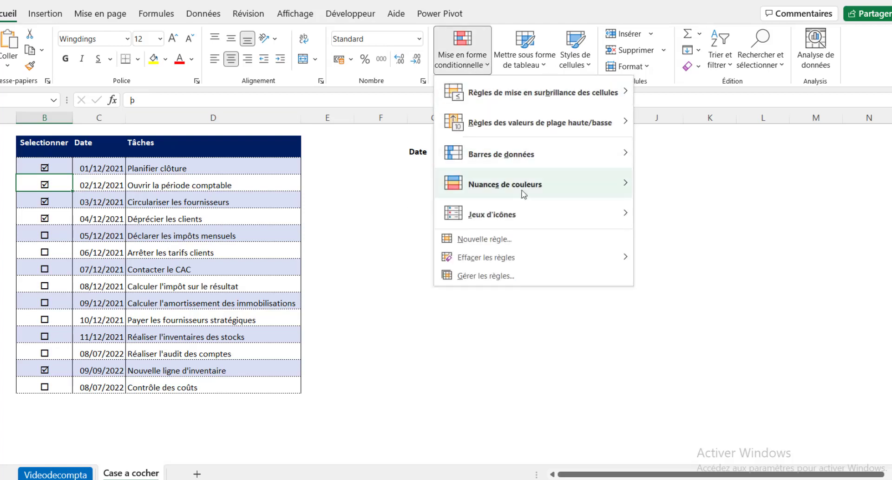
{"action": "left_click", "coordinate": [516, 277]}
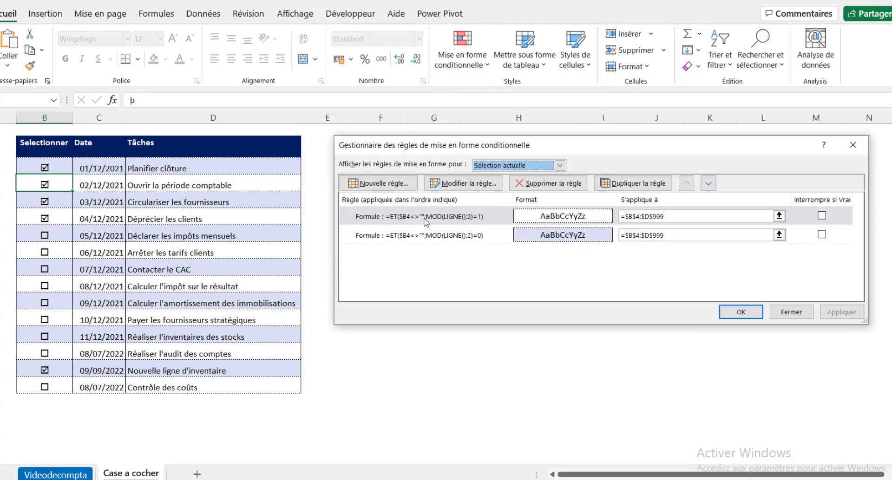
{"action": "left_click", "coordinate": [560, 165]}
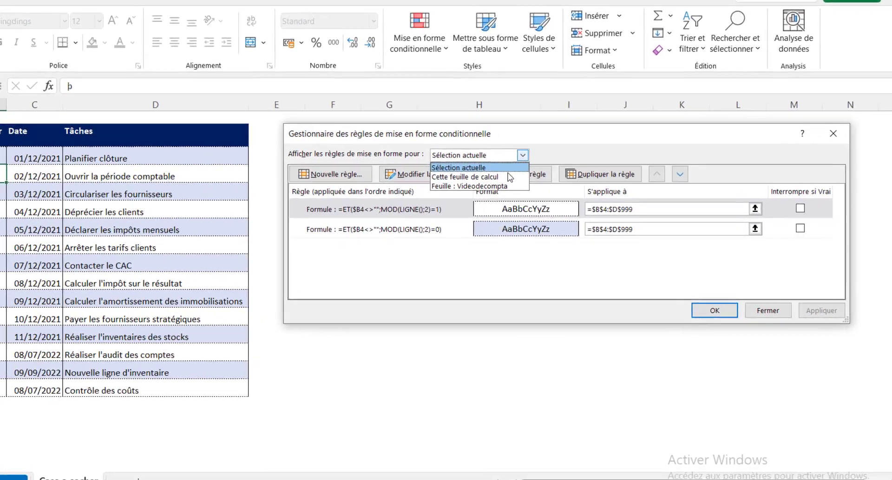
{"action": "left_click", "coordinate": [539, 181]}
{"action": "left_click", "coordinate": [476, 144]}
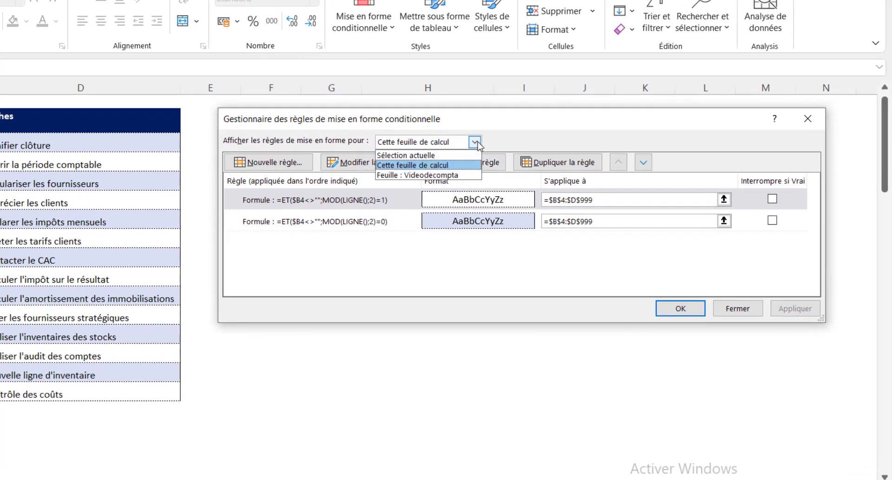
{"action": "left_click", "coordinate": [431, 166]}
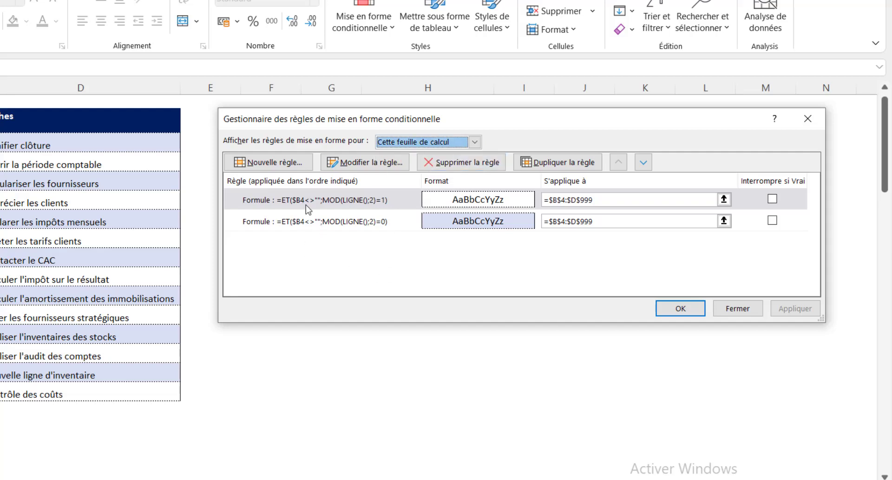
{"action": "left_click", "coordinate": [322, 206]}
{"action": "left_click", "coordinate": [560, 162]}
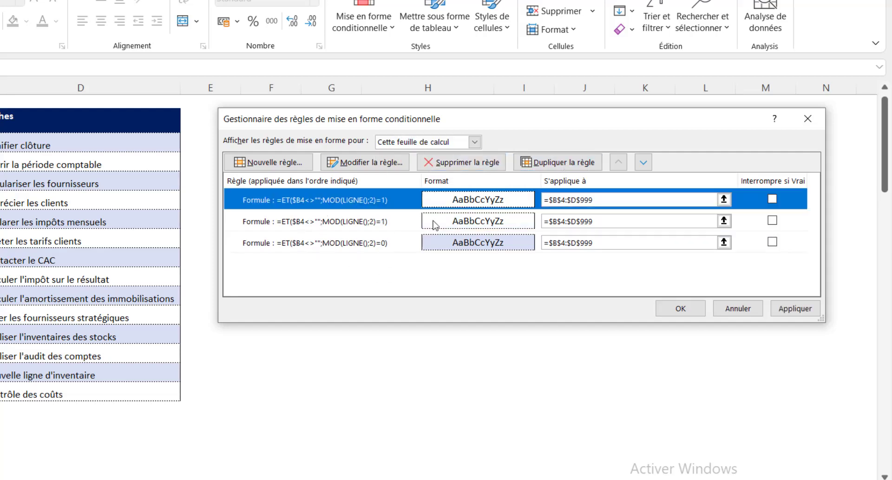
- Change the duplicated rule's formula to =$B4="þ"
{"action": "double_click", "coordinate": [315, 205]}
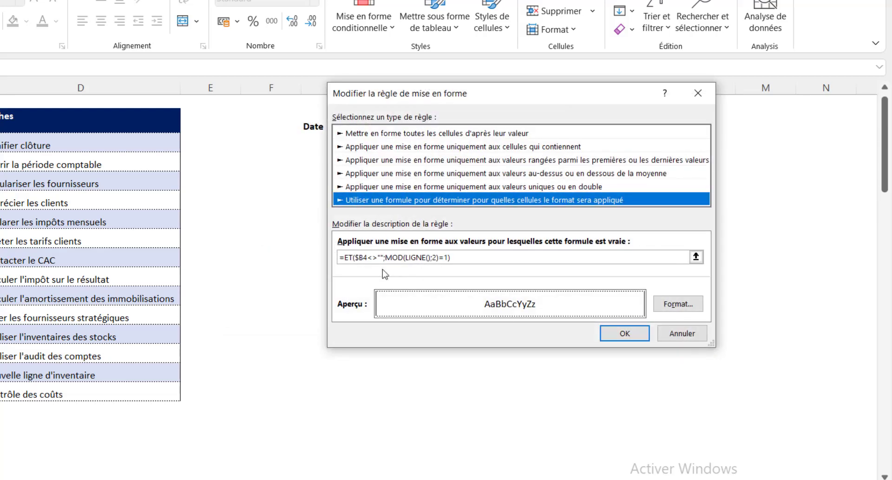
{"action": "left_click", "coordinate": [353, 259]}
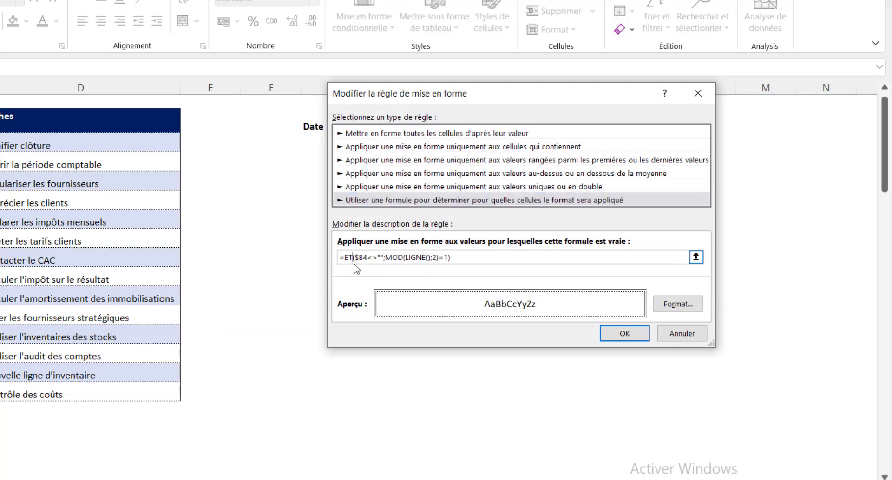
{"action": "key", "text": "BackSpace"}
{"action": "key", "text": "BackSpace"}
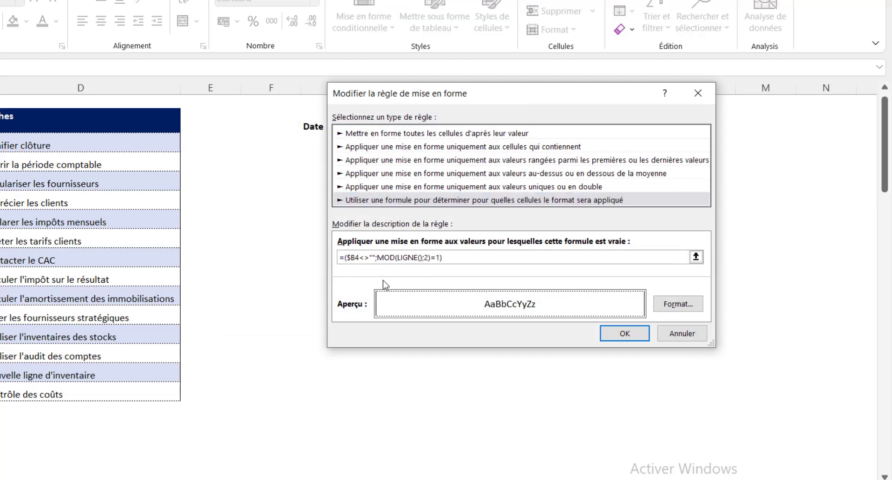
{"action": "key", "text": "Delete"}
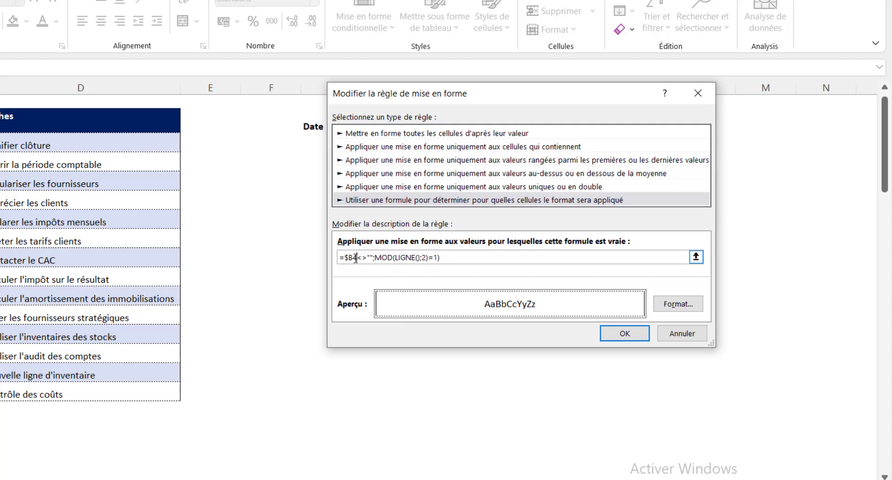
{"action": "type", "text": "=\""}
{"action": "type", "text": "b"}
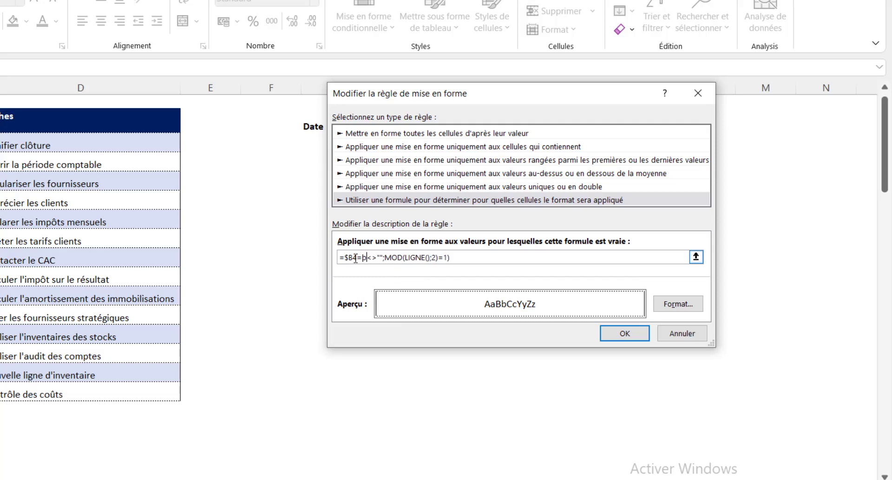
{"action": "type", "text": "\"<>"}
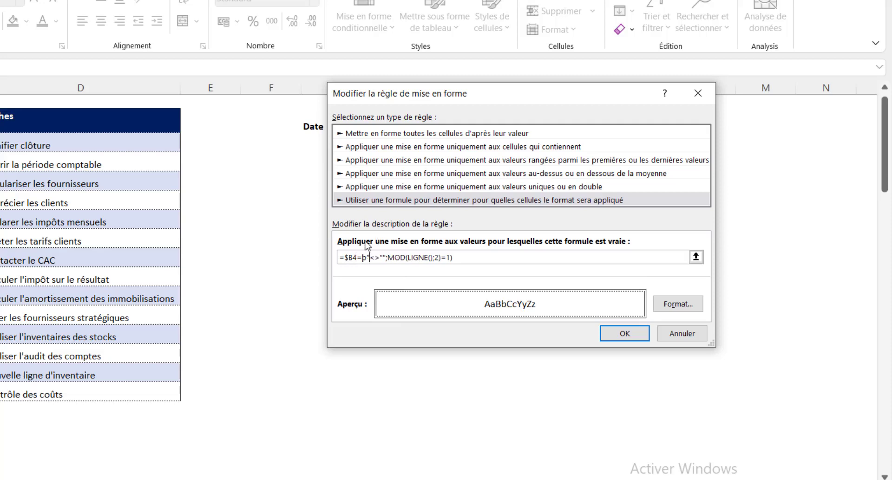
{"action": "type", "text": "\""}
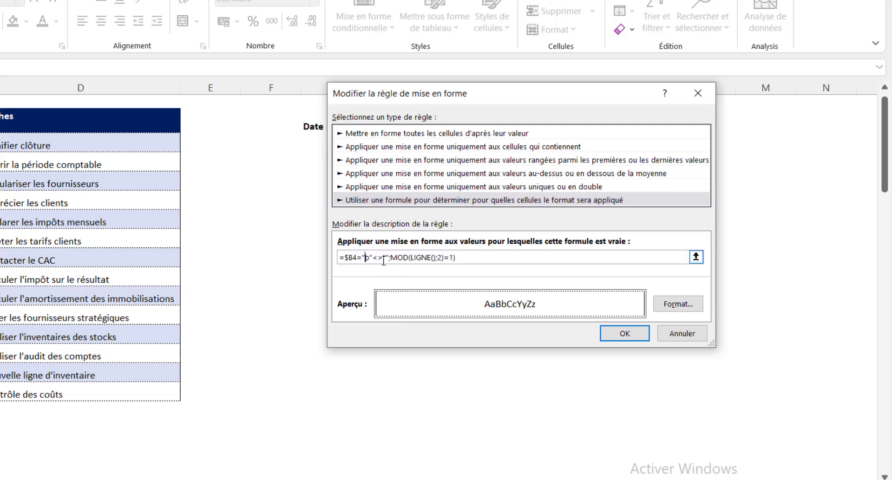
{"action": "left_click_drag", "start_coordinate": [374, 258], "coordinate": [460, 259]}
{"action": "left_click", "coordinate": [463, 260]}
{"action": "key", "text": "BackSpace"}
{"action": "key", "text": "BackSpace"}
{"action": "key", "text": "BackSpace"}
{"action": "key", "text": "BackSpace"}
{"action": "key", "text": "BackSpace"}
{"action": "key", "text": "BackSpace"}
{"action": "key", "text": "BackSpace"}
{"action": "key", "text": "BackSpace"}
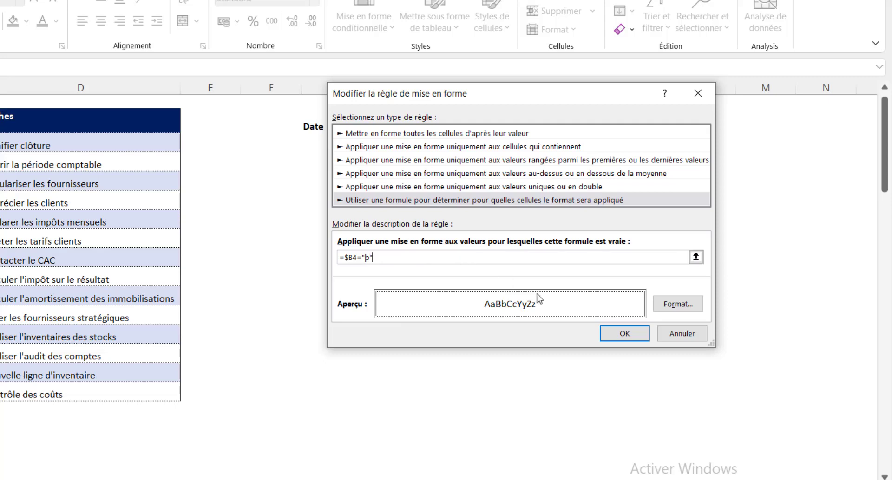
- Add the strikethrough (Barré) font effect to the ticked-box rule's format and save the rule
{"action": "left_click", "coordinate": [686, 305]}
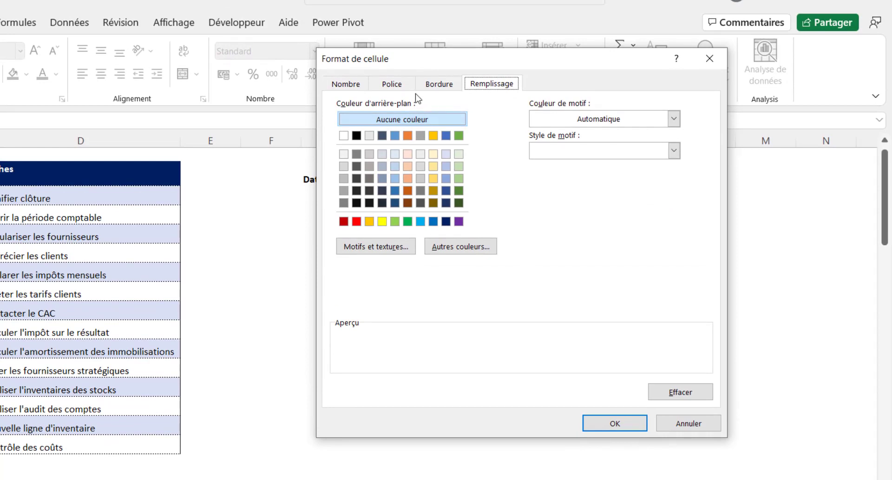
{"action": "left_click", "coordinate": [399, 86]}
{"action": "left_click", "coordinate": [344, 242]}
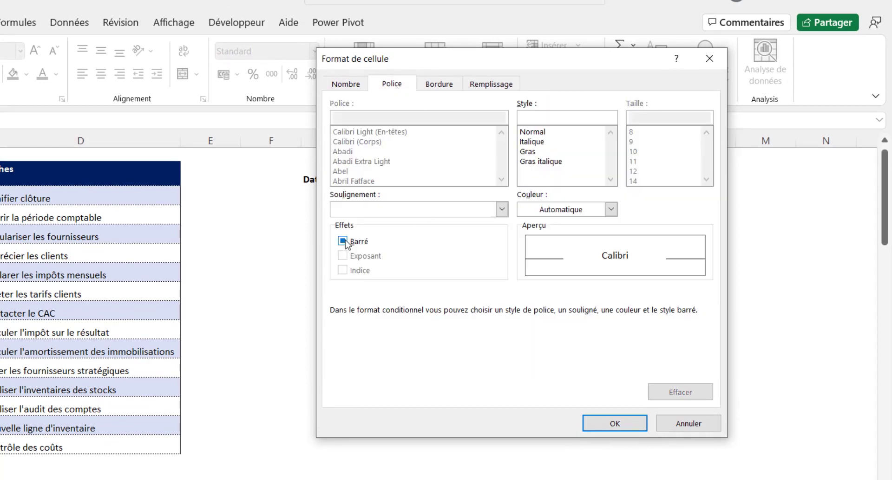
{"action": "left_click", "coordinate": [623, 423]}
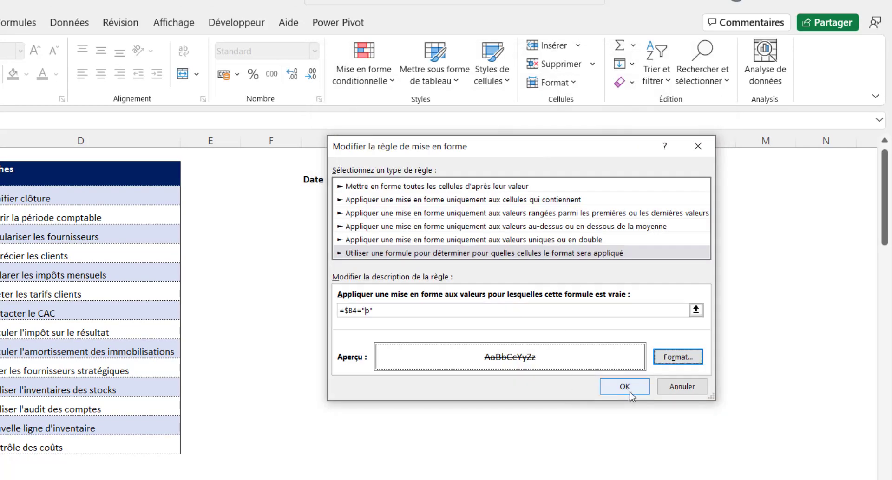
{"action": "left_click", "coordinate": [625, 387]}
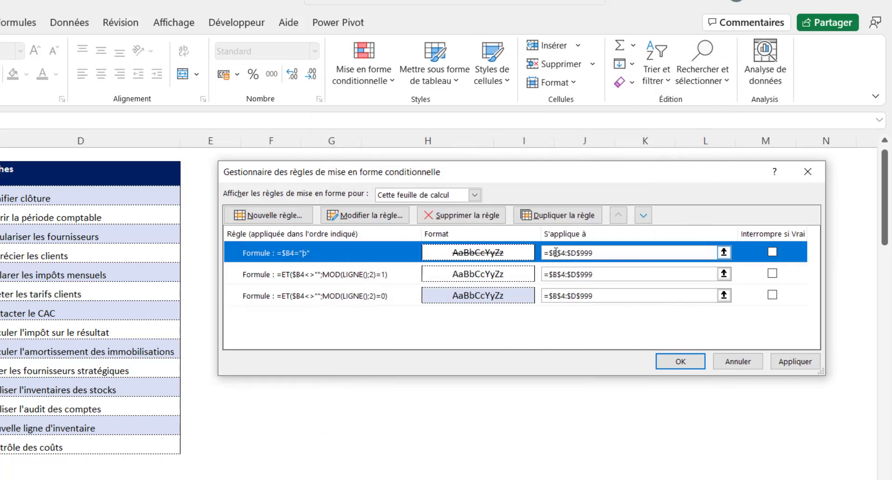
- Set the strikethrough rule's applied range to =$C$4:$D$999
{"action": "left_click", "coordinate": [555, 252]}
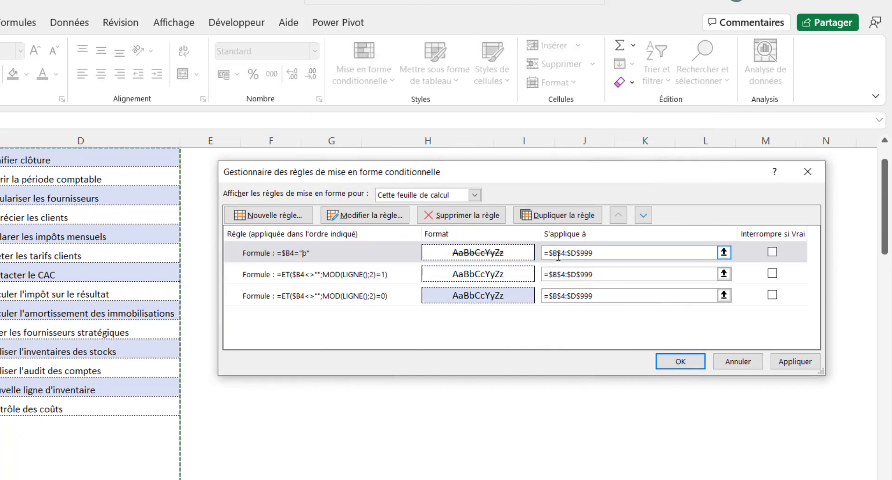
{"action": "key", "text": "Delete"}
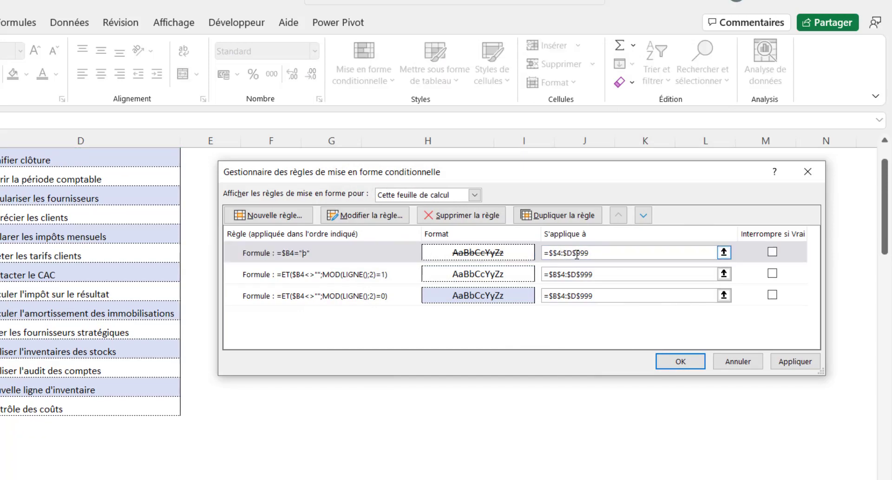
{"action": "type", "text": "C"}
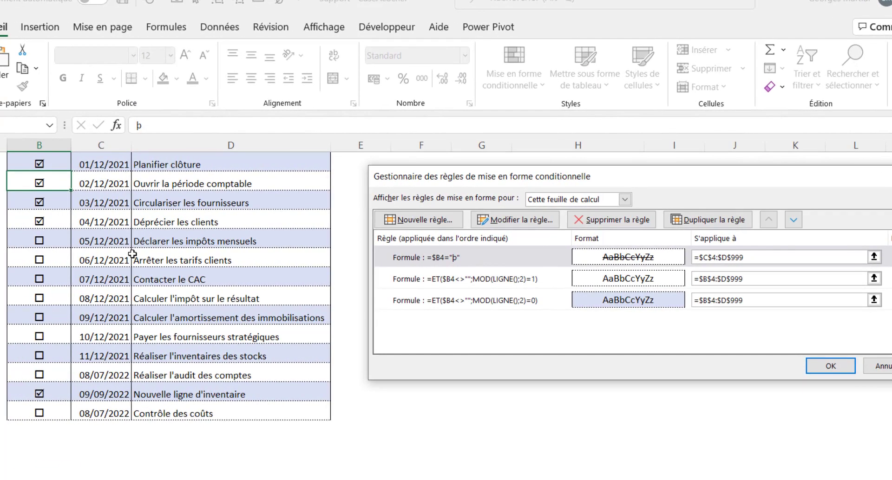
{"action": "scroll", "coordinate": [132, 254], "scroll_direction": "up", "scroll_amount": 1}
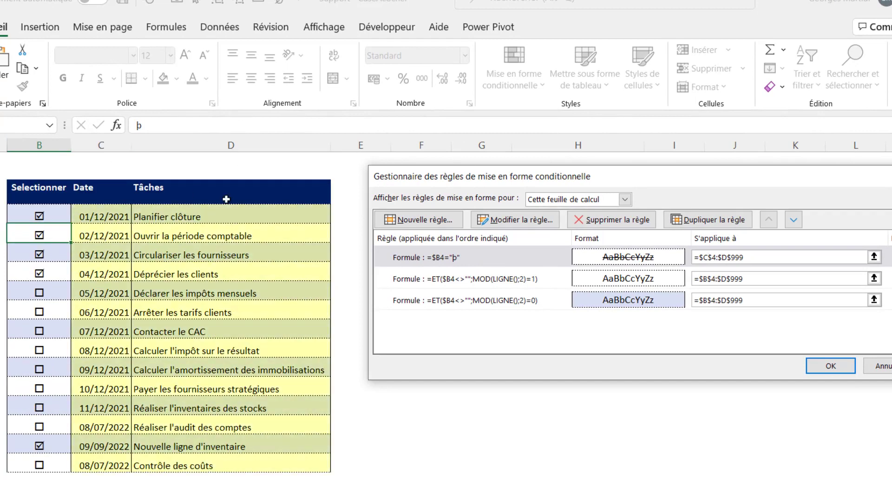
- Move the strikethrough rule below both row-banding rules, to the end of the rule order
{"action": "left_click", "coordinate": [500, 258]}
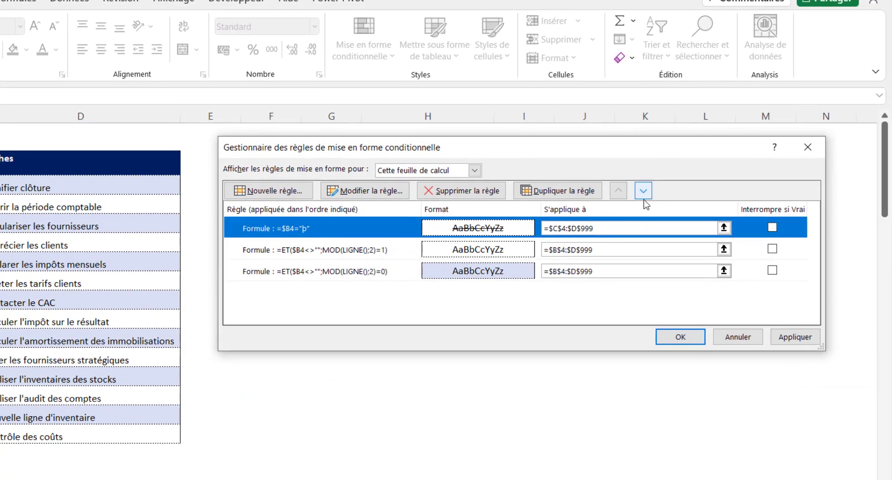
{"action": "left_click", "coordinate": [677, 200]}
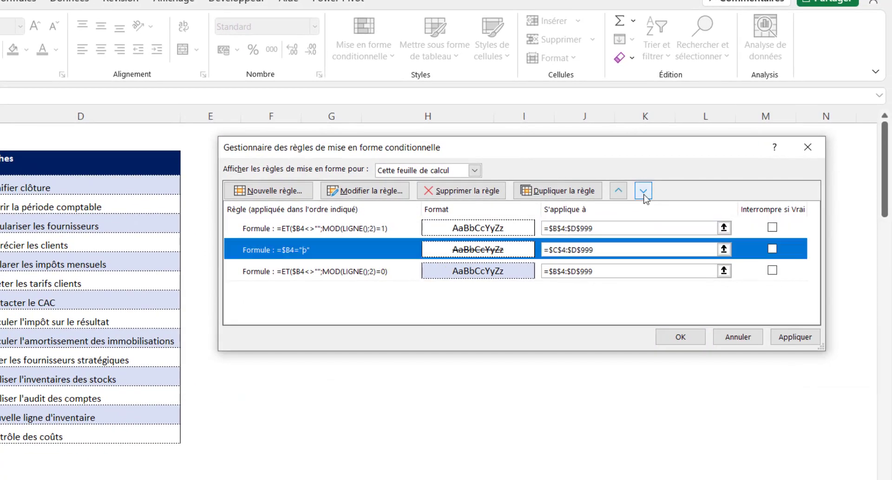
{"action": "left_click", "coordinate": [644, 200]}
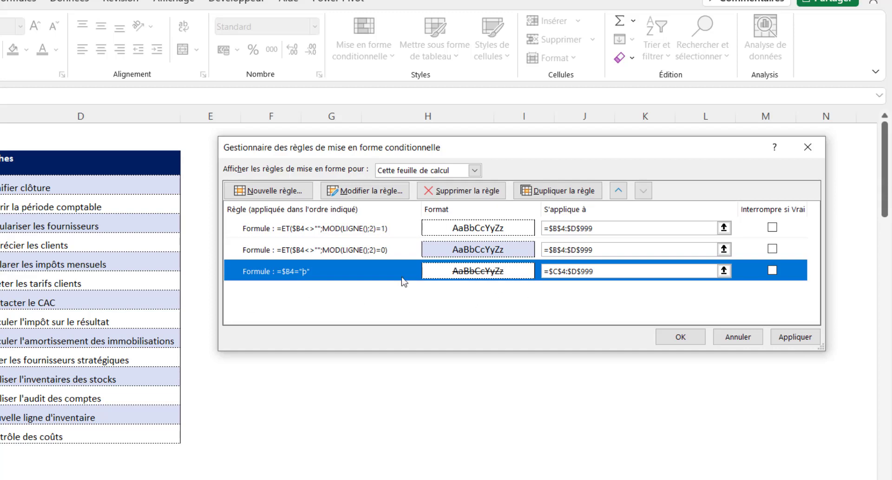
- Remove all borders from the strikethrough rule's format and apply the conditional formatting rules to the sheet
{"action": "double_click", "coordinate": [371, 275]}
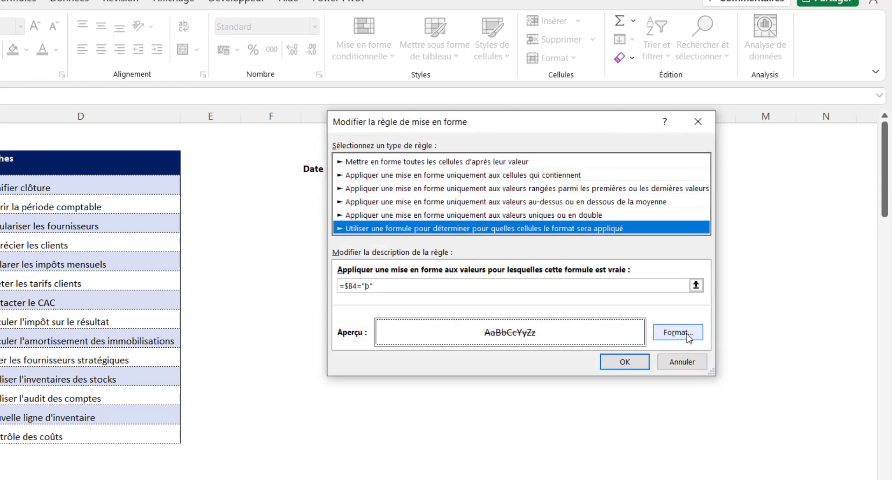
{"action": "left_click", "coordinate": [657, 334]}
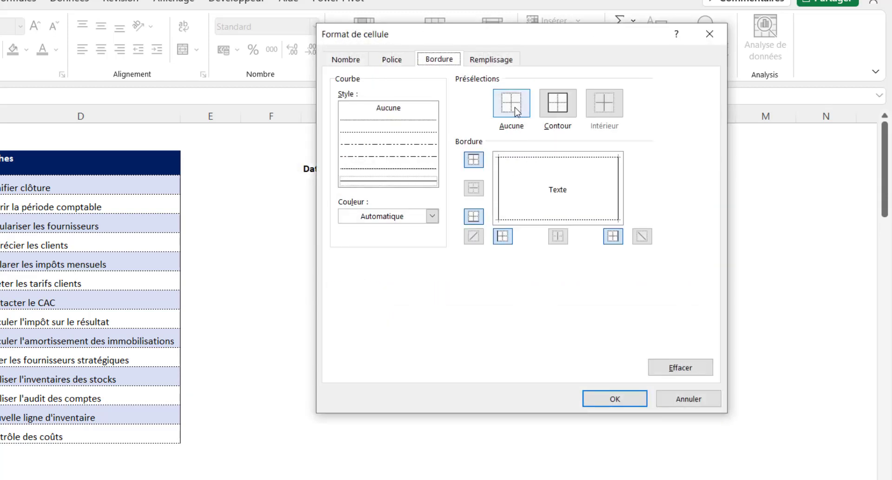
{"action": "left_click", "coordinate": [513, 110]}
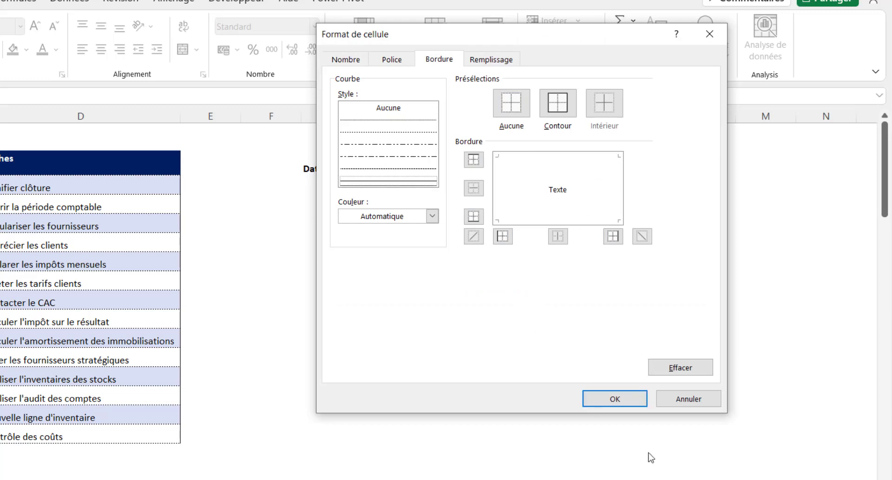
{"action": "left_click", "coordinate": [617, 399]}
{"action": "left_click", "coordinate": [624, 362]}
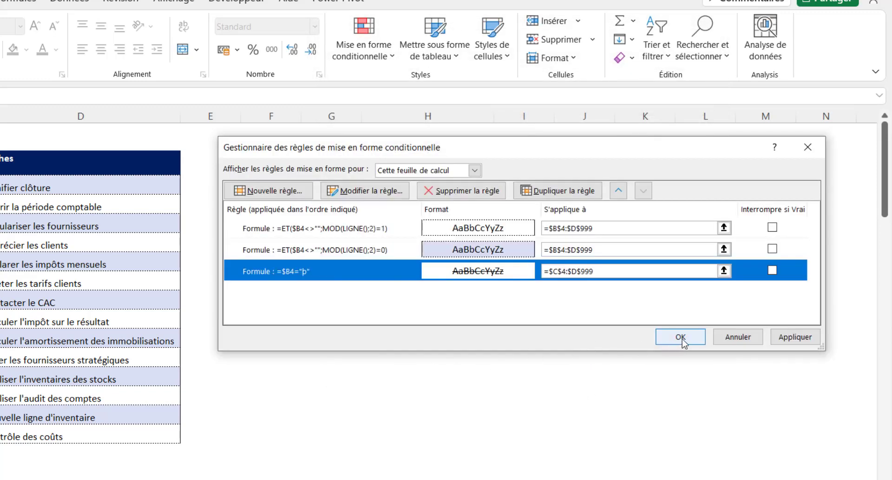
{"action": "left_click", "coordinate": [681, 338]}
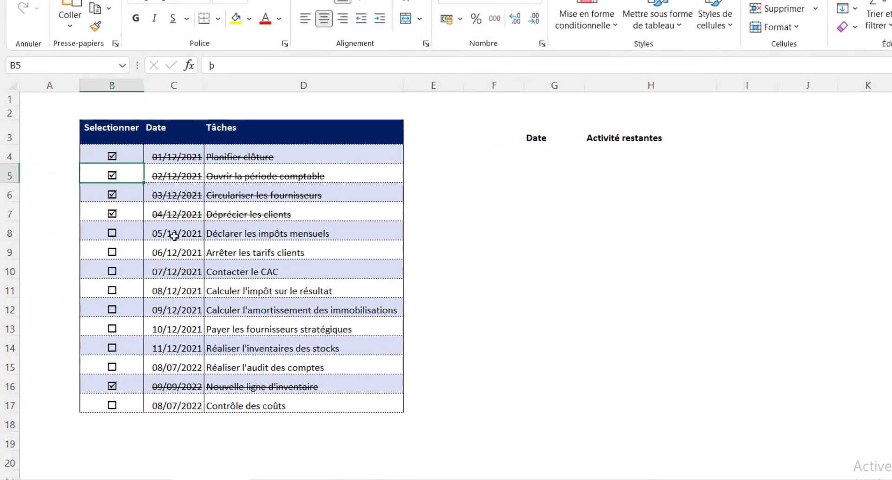
- Tick the checkboxes in B8 and B9 for "Déclarer les impôts mensuels" and "Arrêter les tarifs clients"
{"action": "left_click", "coordinate": [174, 236]}
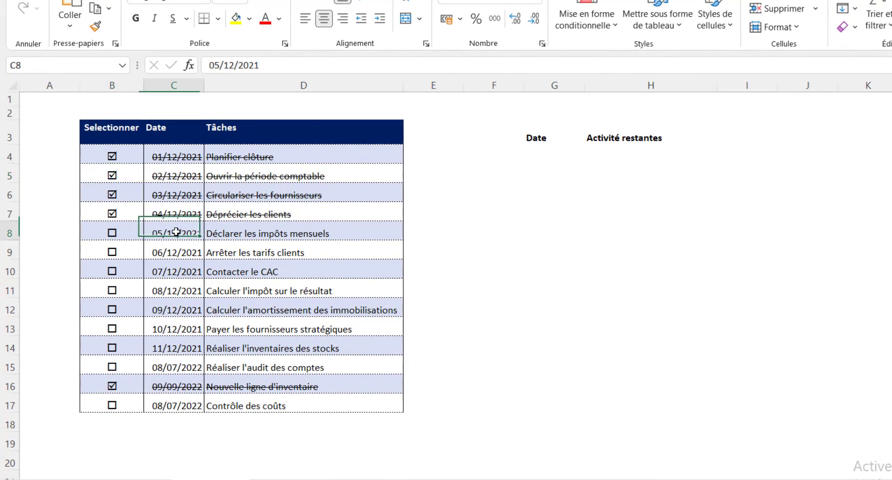
{"action": "left_click", "coordinate": [250, 234]}
{"action": "left_click", "coordinate": [112, 235]}
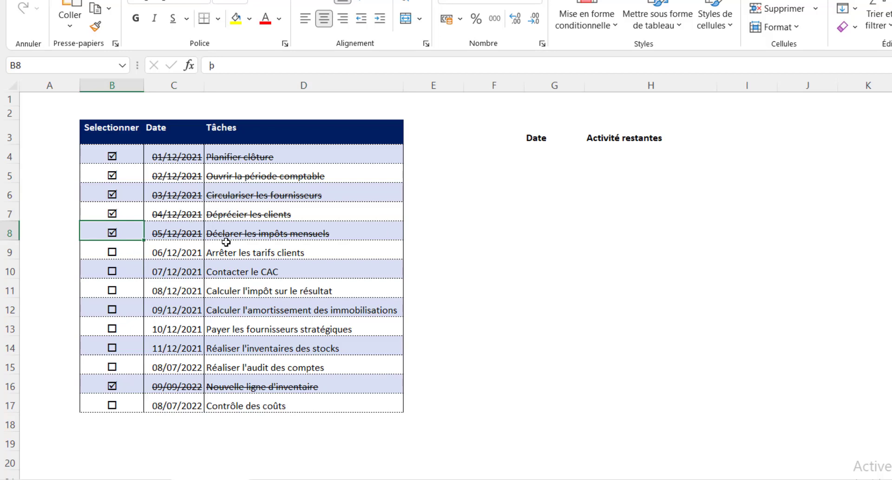
{"action": "left_click", "coordinate": [112, 252]}
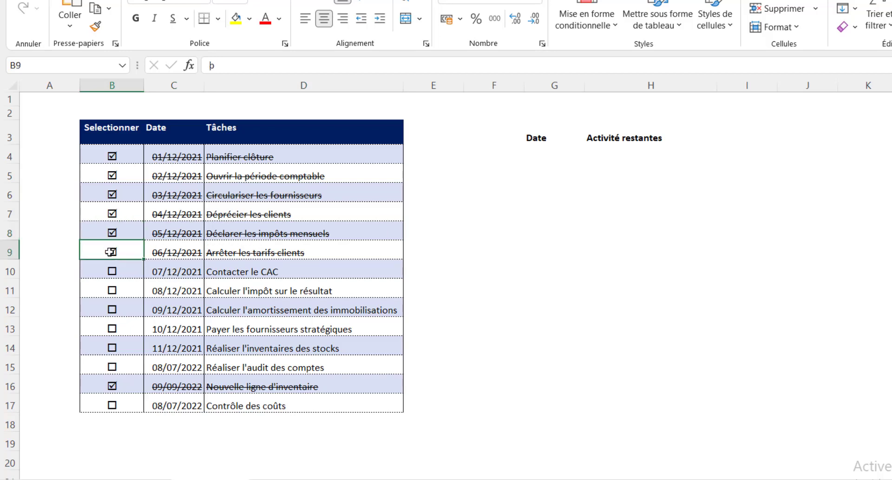
- Untick the checkboxes in B8 and B7 and select the task "Déprécier les clients" in D7
{"action": "left_click", "coordinate": [112, 233]}
{"action": "left_click", "coordinate": [113, 214]}
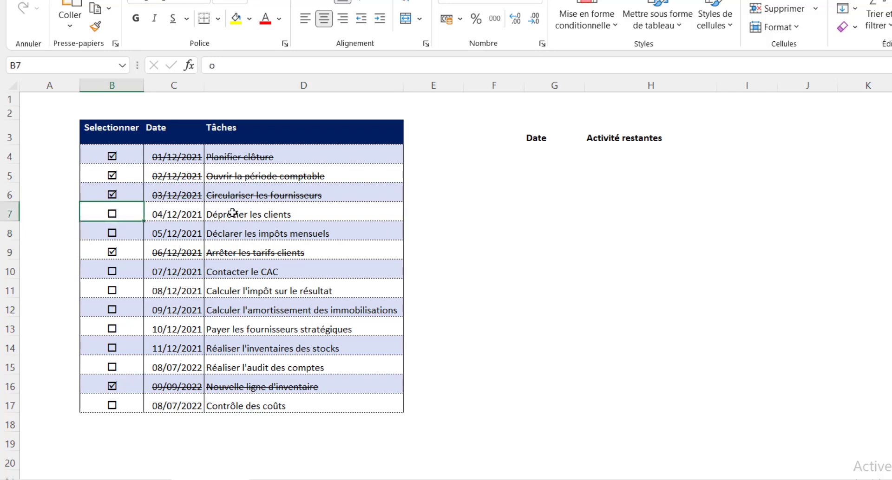
{"action": "left_click", "coordinate": [277, 213]}
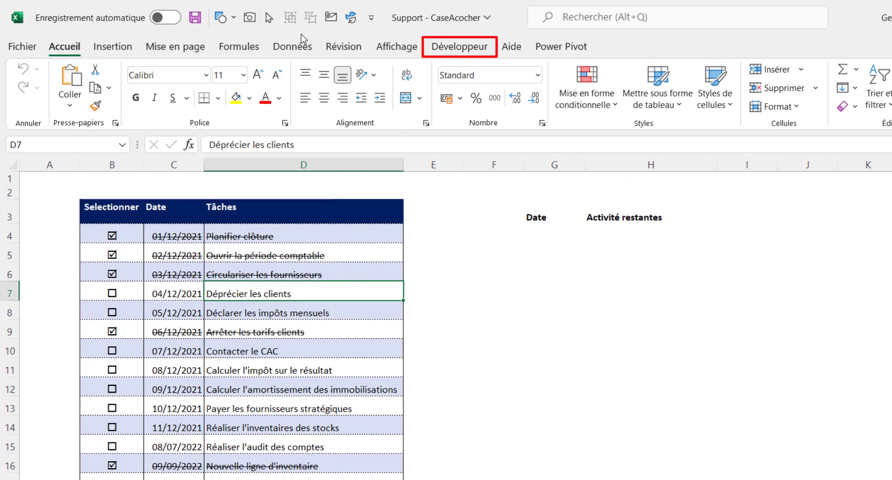
- Insert a form-control checkbox above the Selectionner header around B1:B2 and delete its label text
{"action": "left_click", "coordinate": [454, 46]}
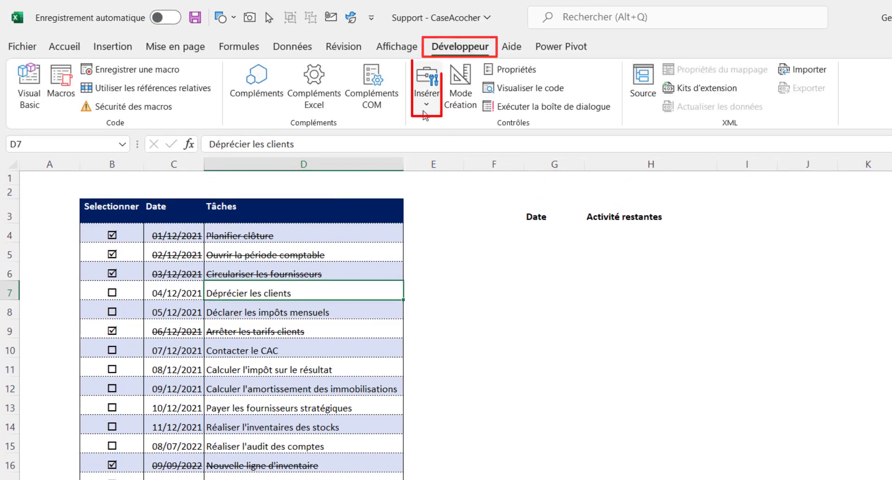
{"action": "left_click", "coordinate": [424, 108]}
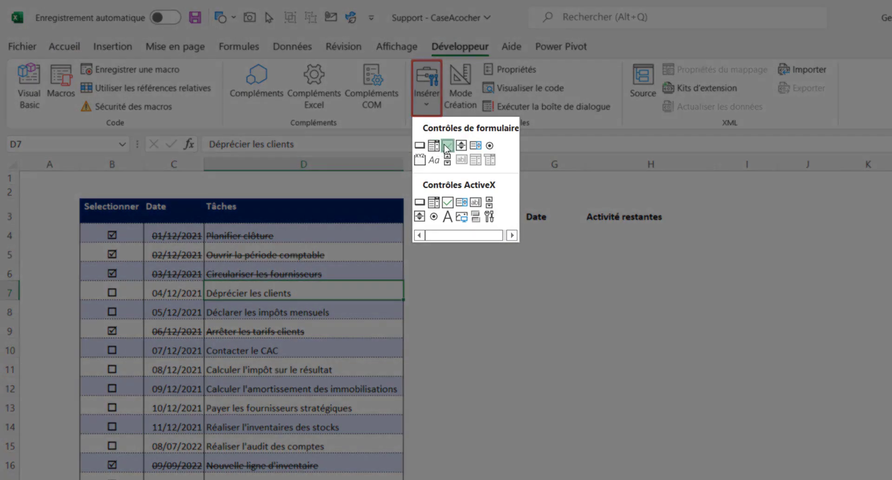
{"action": "left_click", "coordinate": [447, 145]}
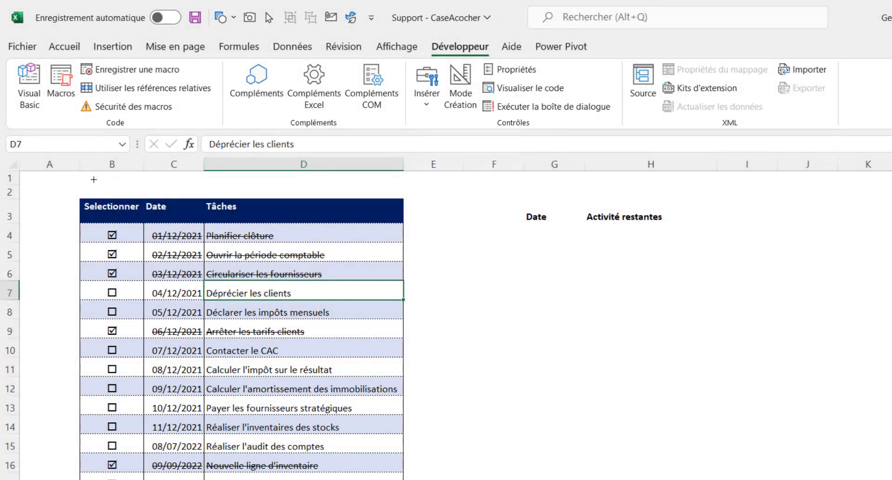
{"action": "left_click_drag", "start_coordinate": [94, 180], "coordinate": [128, 196]}
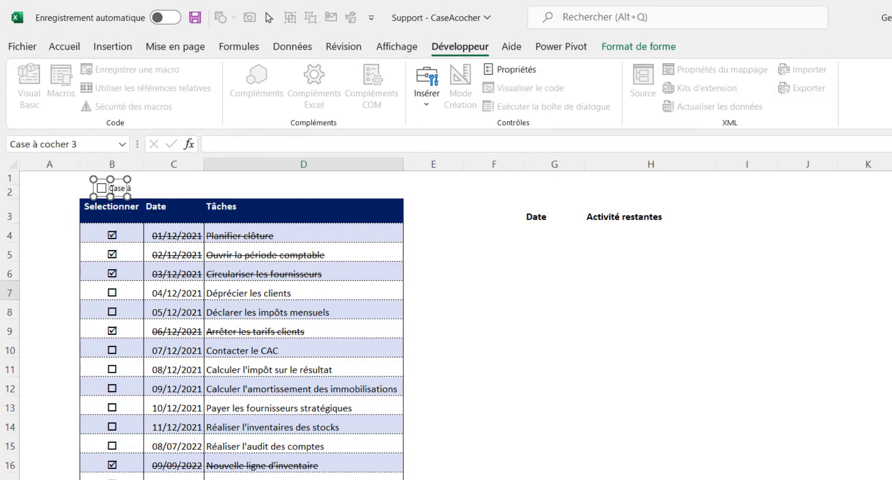
{"action": "key", "text": "Delete"}
{"action": "key", "text": "Delete"}
{"action": "left_click", "coordinate": [106, 180]}
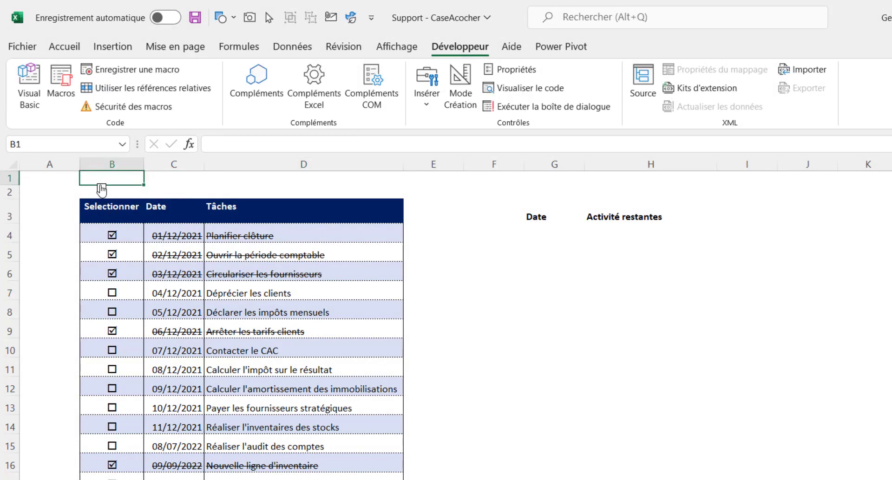
- Move the new checkbox into header cell B3 under "Selectionner", and test it by ticking and unticking it
{"action": "right_click", "coordinate": [105, 191]}
{"action": "key", "text": "Escape"}
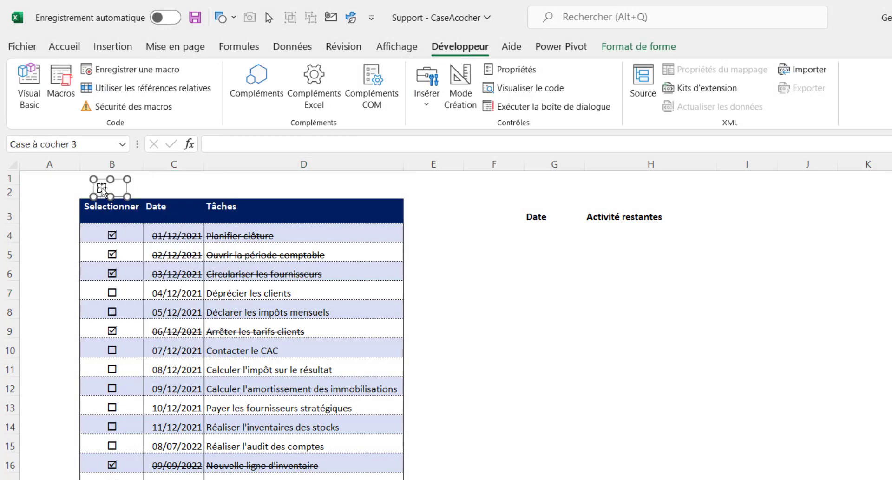
{"action": "left_click_drag", "start_coordinate": [106, 190], "coordinate": [116, 217]}
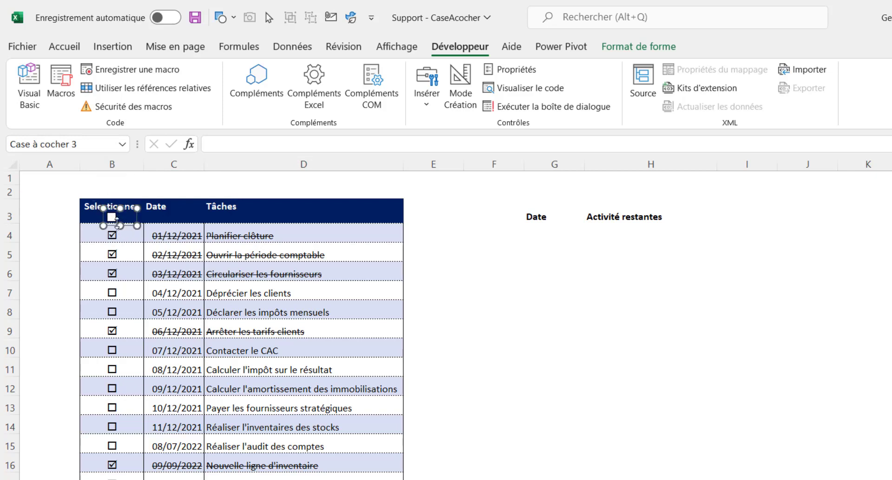
{"action": "left_click", "coordinate": [116, 186]}
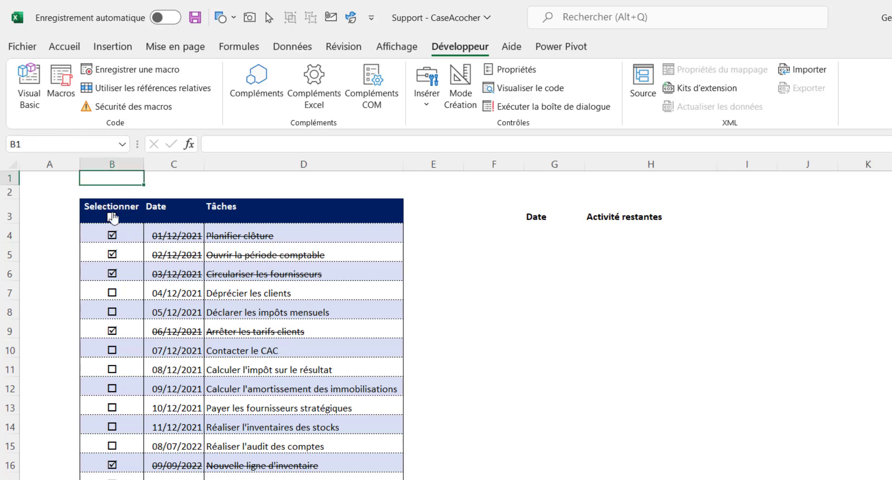
{"action": "left_click", "coordinate": [112, 217]}
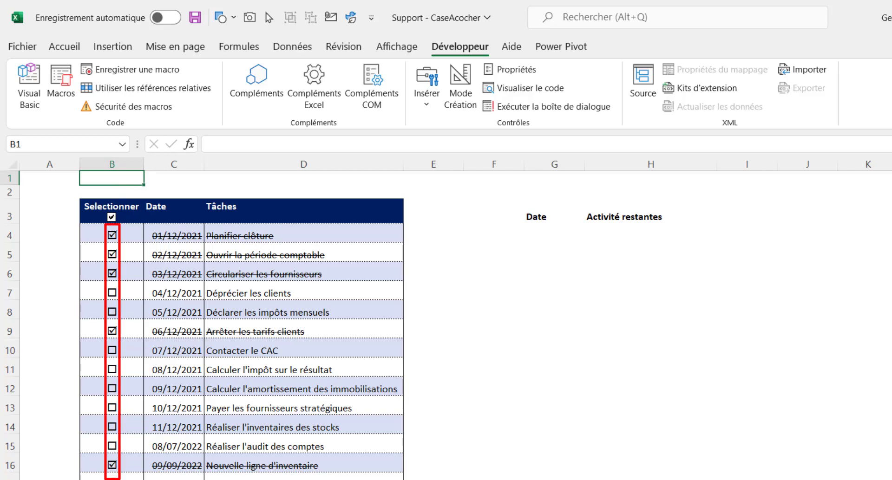
{"action": "left_click", "coordinate": [111, 217]}
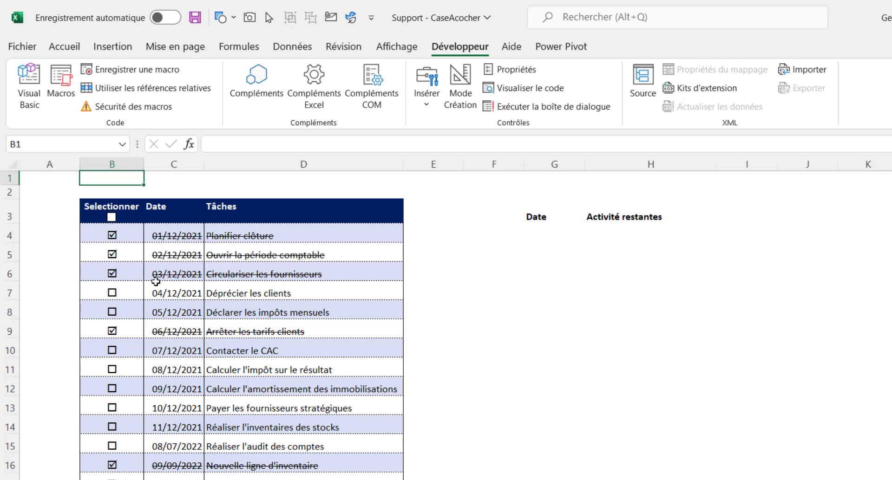
- Set the header checkbox's control value to Mixte
{"action": "right_click", "coordinate": [111, 217]}
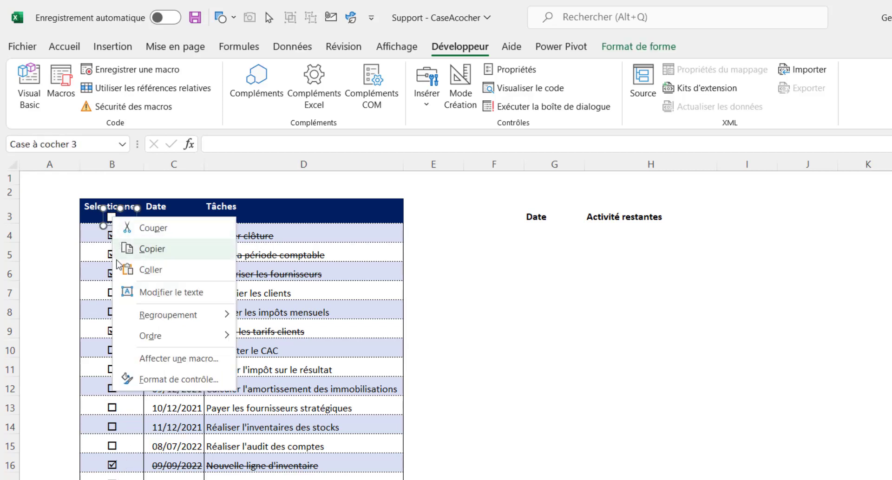
{"action": "key", "text": "Escape"}
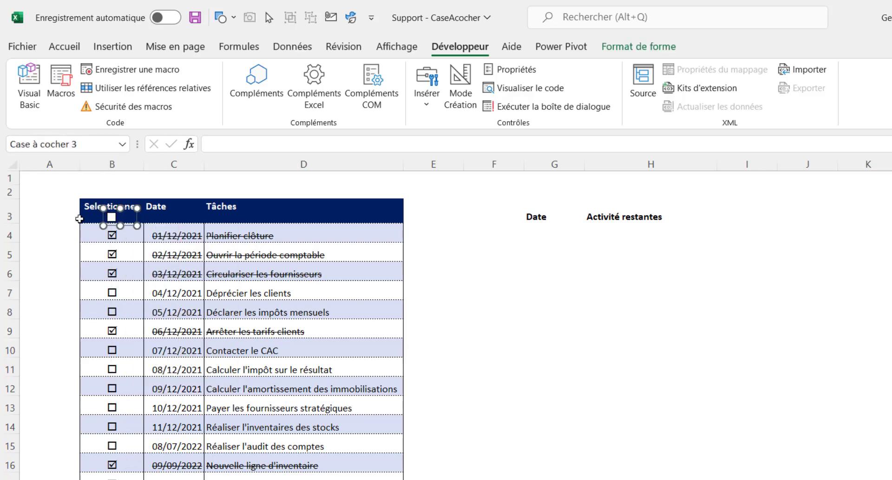
{"action": "right_click", "coordinate": [111, 216]}
{"action": "left_click", "coordinate": [184, 384]}
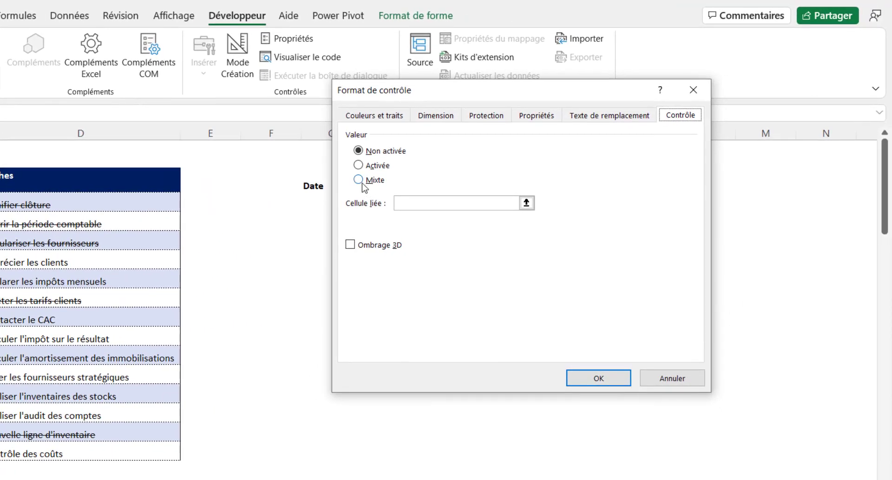
{"action": "left_click", "coordinate": [589, 211]}
{"action": "left_click", "coordinate": [597, 380]}
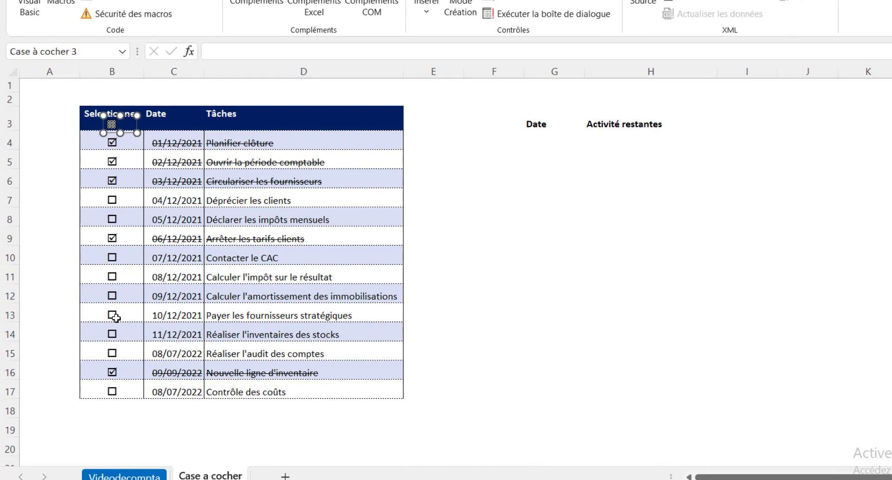
- Insert a standard code module into the Support - CaseAcocher.xlsm project in the Visual Basic editor
{"action": "key", "text": "alt+F11"}
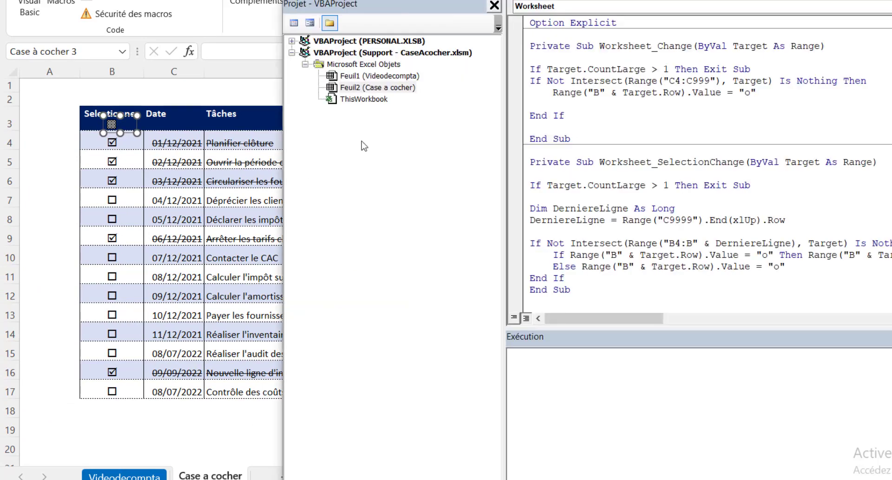
{"action": "right_click", "coordinate": [387, 89]}
{"action": "mouse_move", "coordinate": [487, 161]}
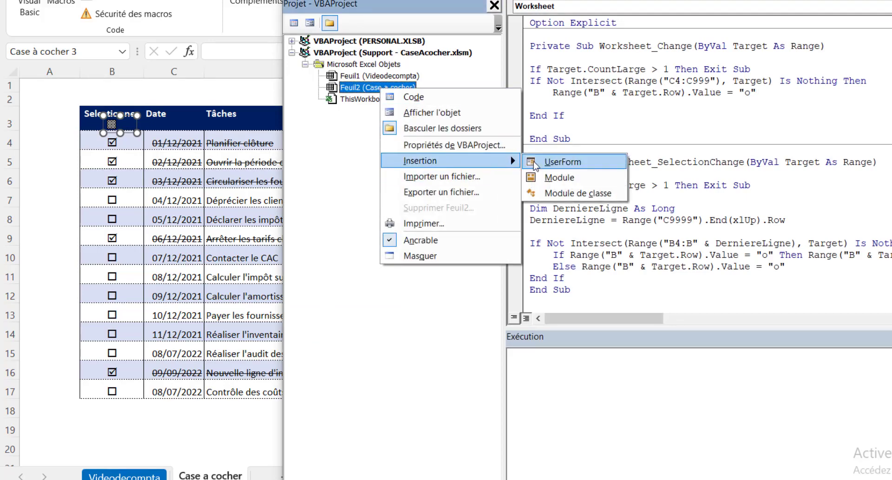
{"action": "left_click", "coordinate": [543, 176]}
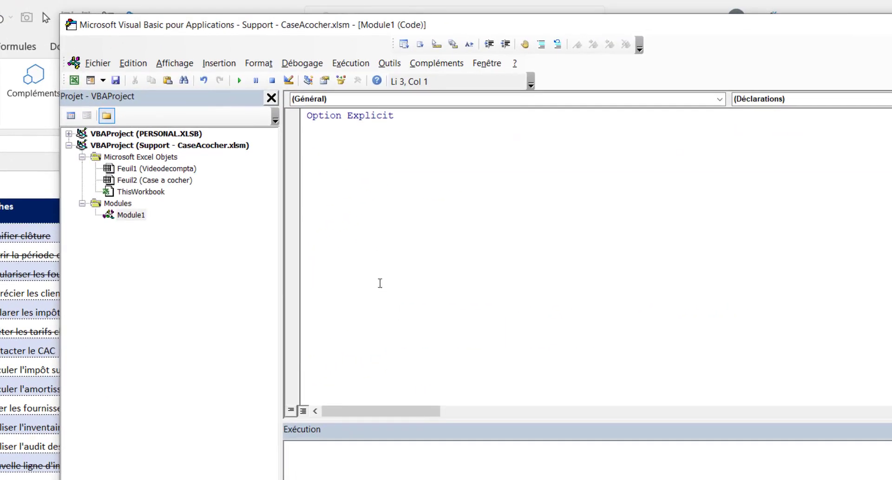
- Rename the new module as MacroCaseACocher through its properties
{"action": "left_click", "coordinate": [132, 215]}
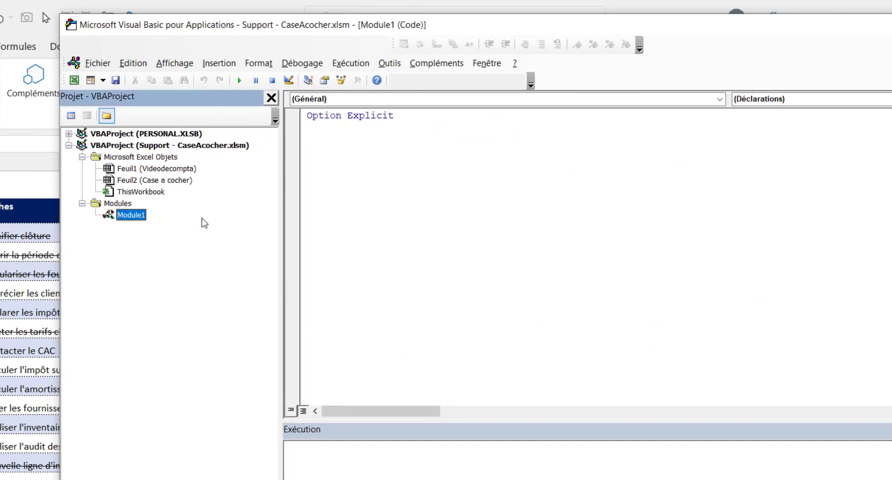
{"action": "left_click", "coordinate": [177, 63]}
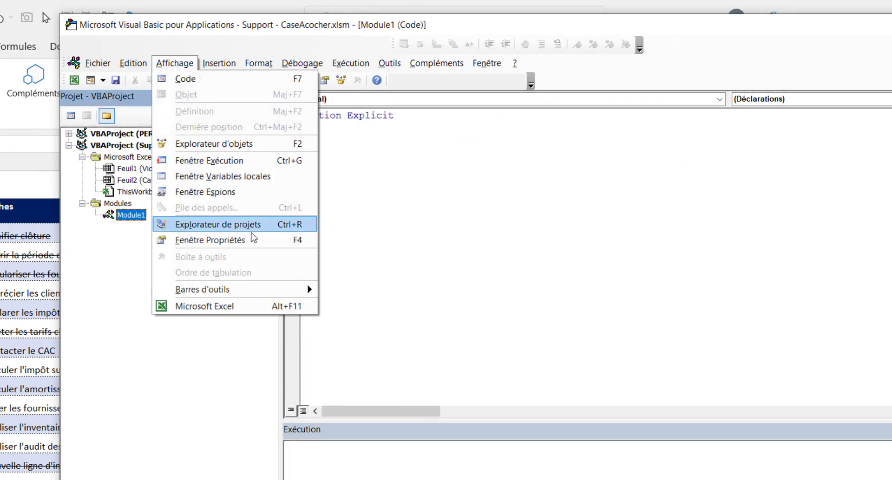
{"action": "left_click", "coordinate": [256, 249]}
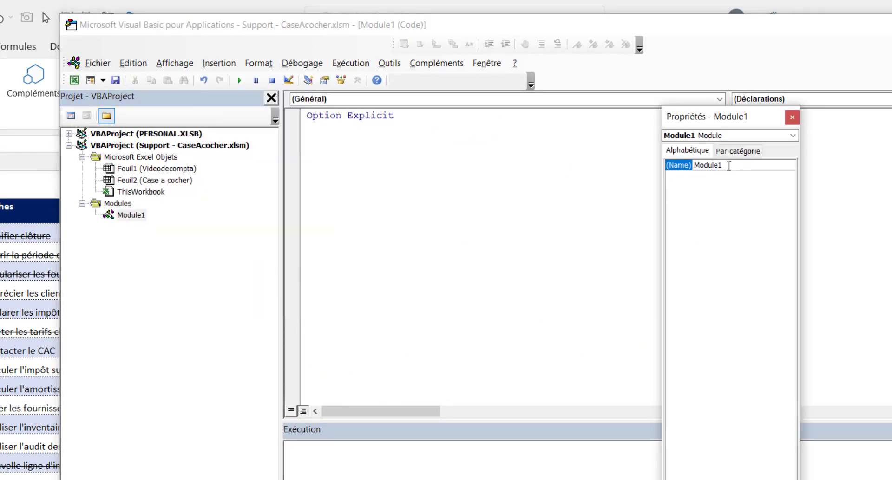
{"action": "left_click", "coordinate": [667, 167]}
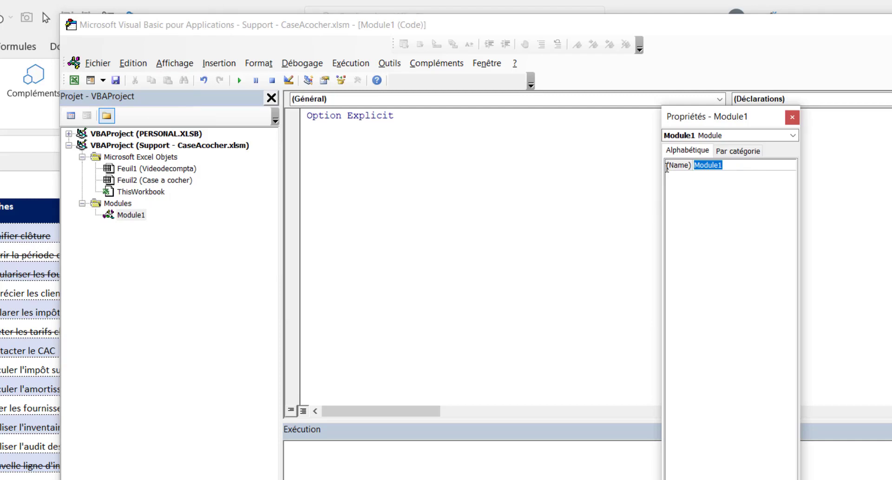
{"action": "type", "text": "MacroCaseACocher"}
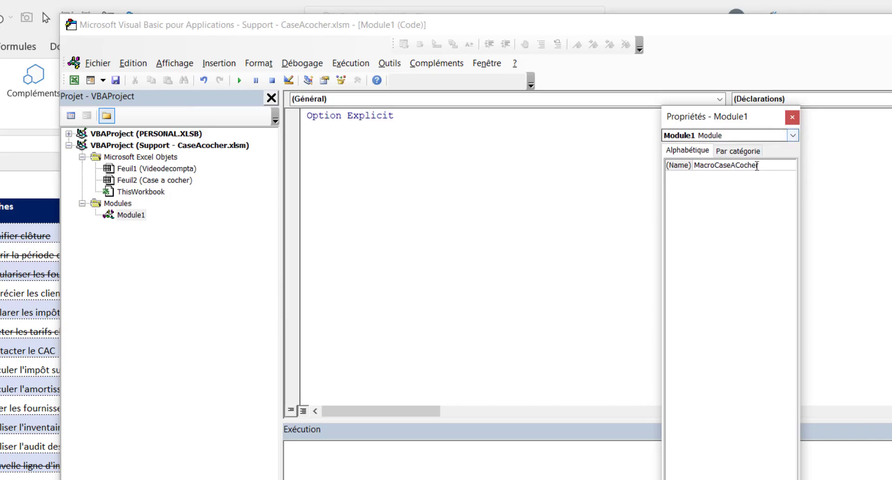
{"action": "key", "text": "Return"}
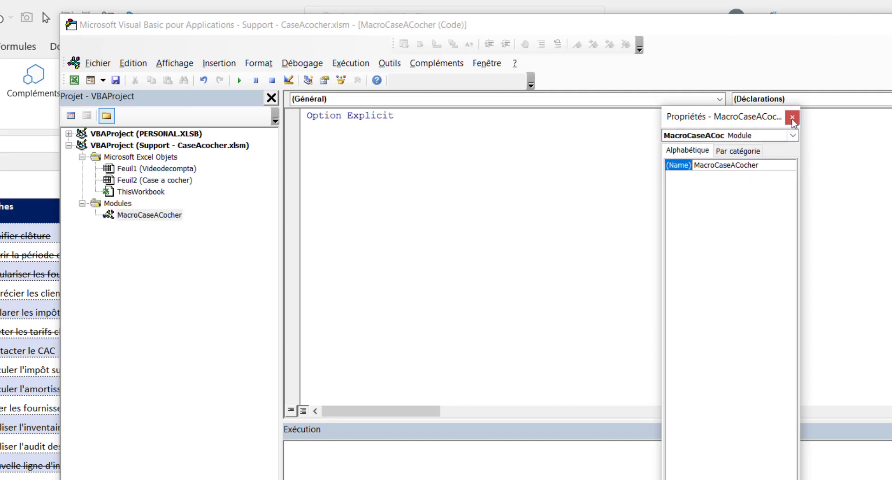
{"action": "left_click", "coordinate": [792, 117]}
- Create an empty procedure named ProcedureCase in the MacroCaseACocher module
{"action": "left_click", "coordinate": [351, 142]}
{"action": "type", "text": "Sub "}
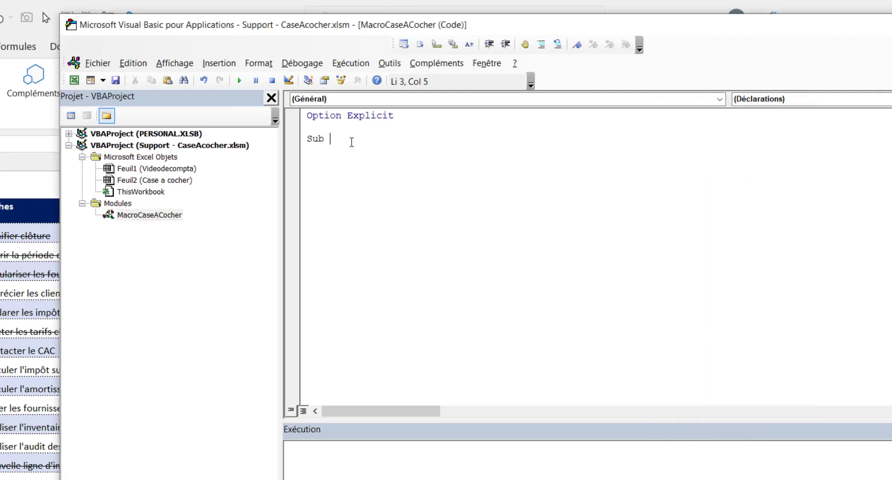
{"action": "type", "text": "ProcedureCAse"}
{"action": "key", "text": "BackSpace"}
{"action": "key", "text": "BackSpace"}
{"action": "key", "text": "BackSpace"}
{"action": "type", "text": "ase"}
{"action": "key", "text": "Return"}
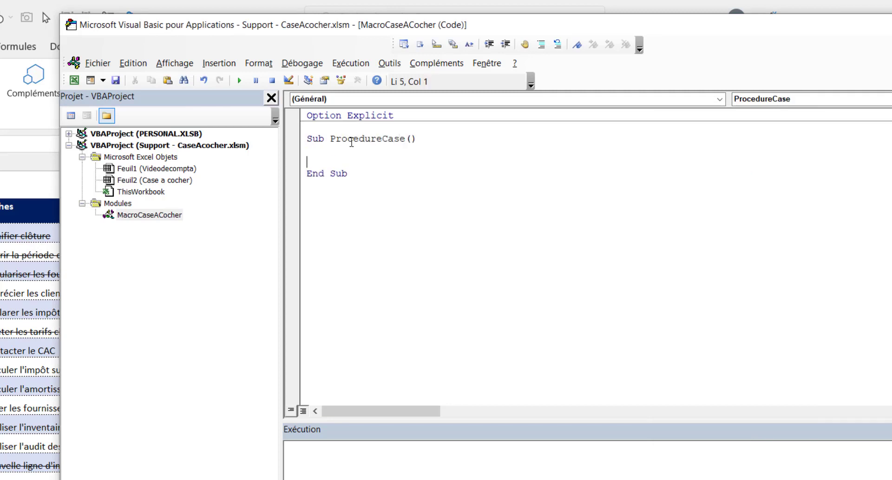
{"action": "left_click_drag", "start_coordinate": [346, 172], "coordinate": [306, 175]}
{"action": "left_click", "coordinate": [325, 158]}
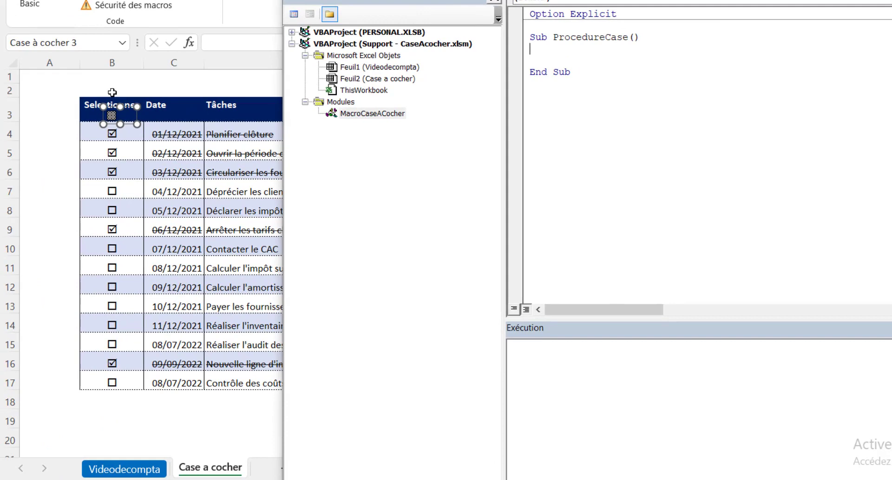
- Switch back to the Excel sheet and rename the header checkbox in B3 as CaseACocher
{"action": "left_click", "coordinate": [111, 81]}
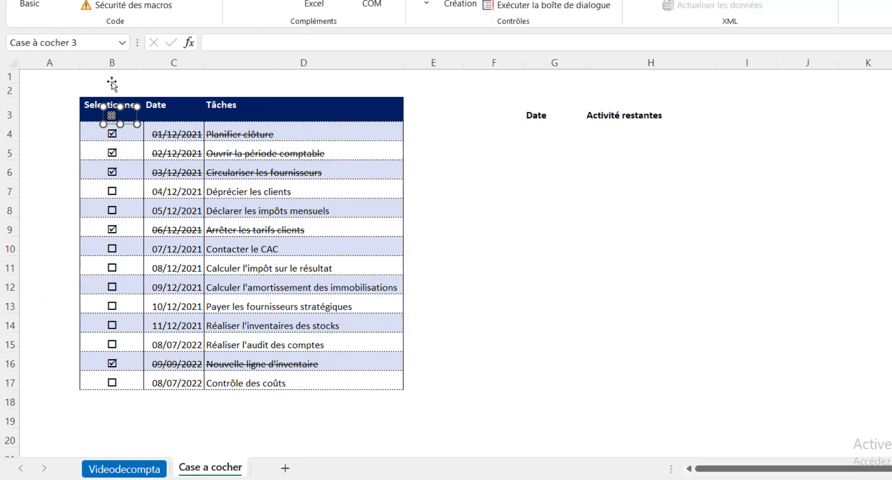
{"action": "right_click", "coordinate": [113, 120]}
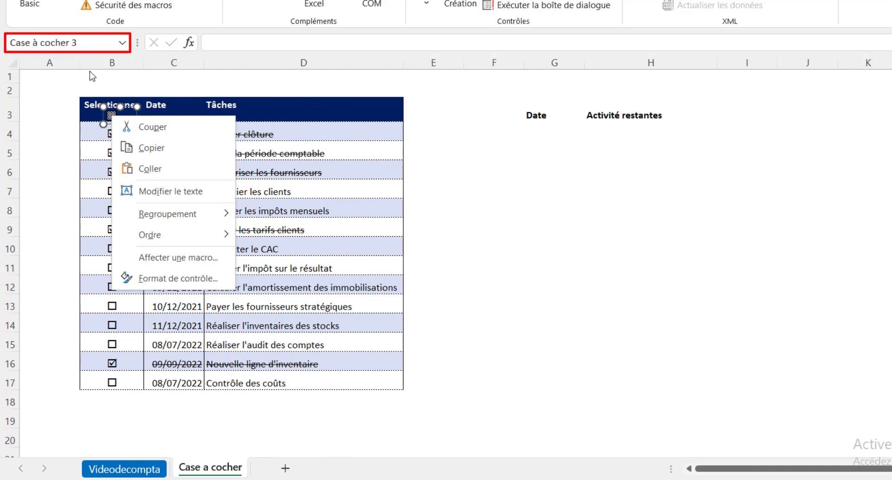
{"action": "left_click", "coordinate": [109, 113]}
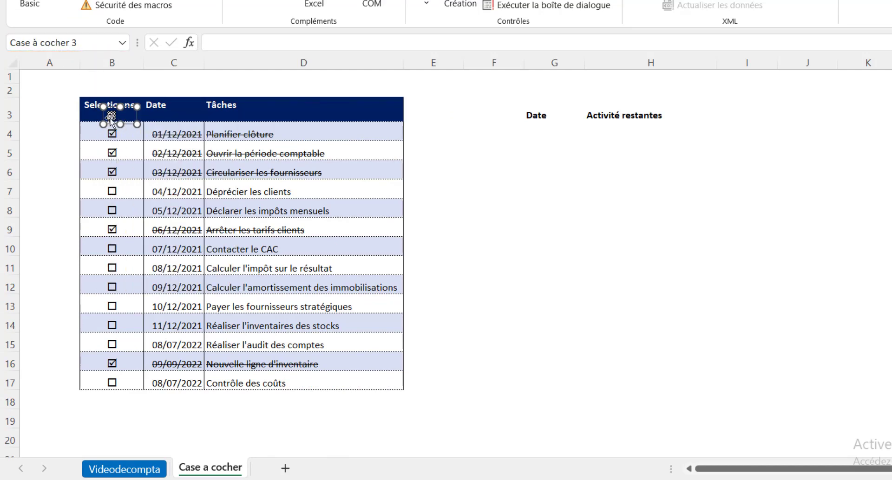
{"action": "left_click", "coordinate": [92, 48]}
{"action": "type", "text": "C"}
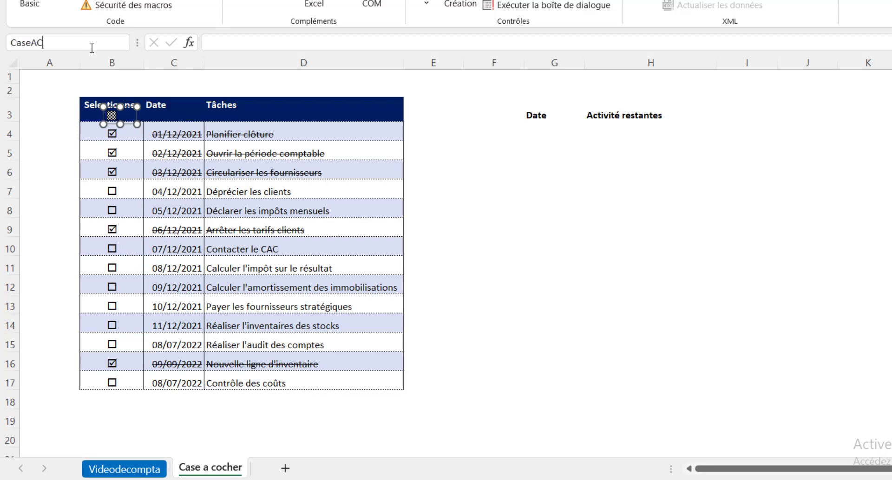
{"action": "key", "text": "Return"}
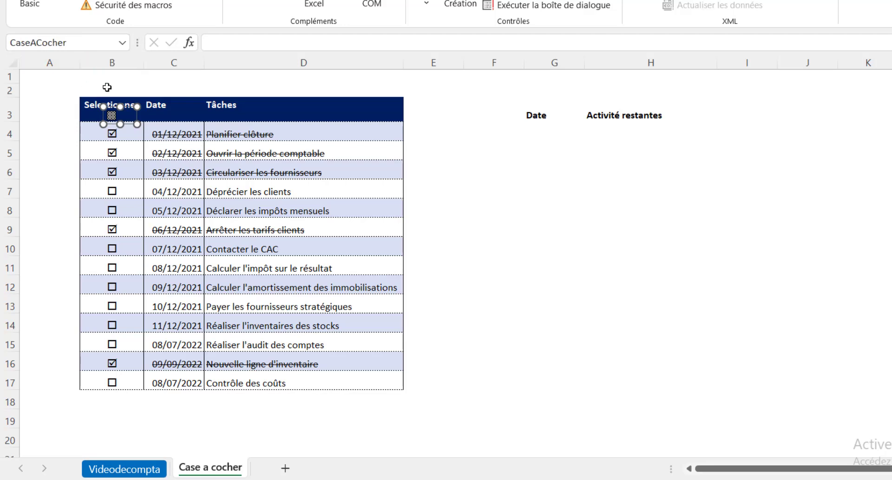
- Reselect the header checkbox to check its name, and return to the ProcedureCase code in the Visual Basic editor
{"action": "left_click", "coordinate": [121, 79]}
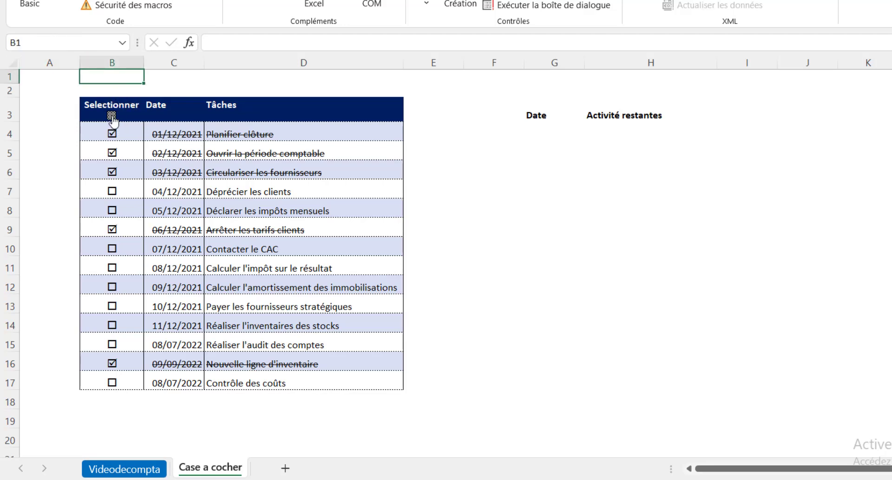
{"action": "right_click", "coordinate": [112, 119]}
{"action": "key", "text": "Escape"}
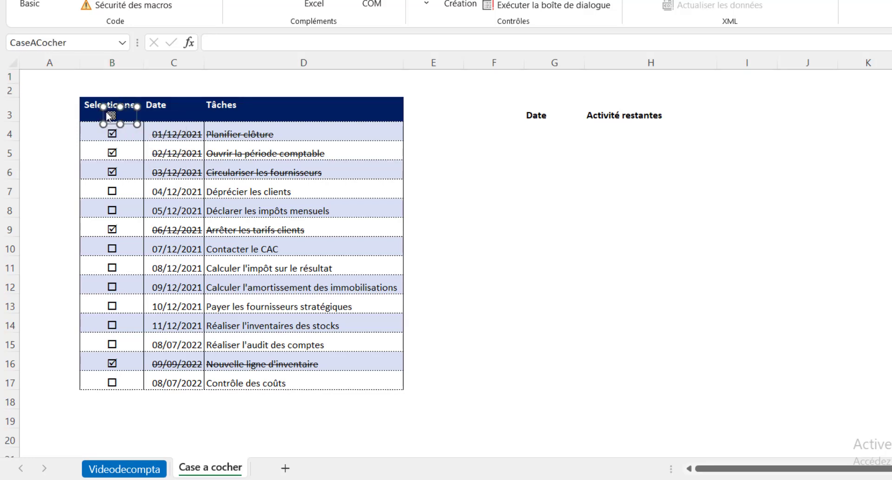
{"action": "left_click", "coordinate": [149, 76]}
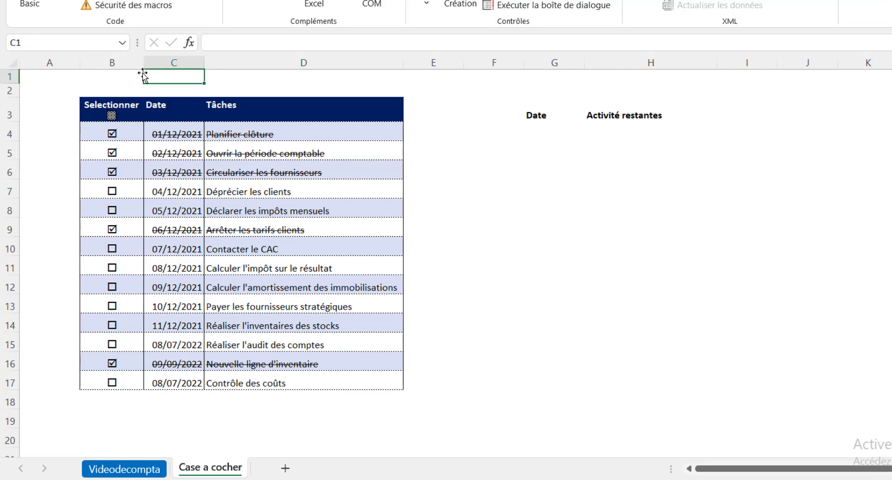
{"action": "key", "text": "alt+F11"}
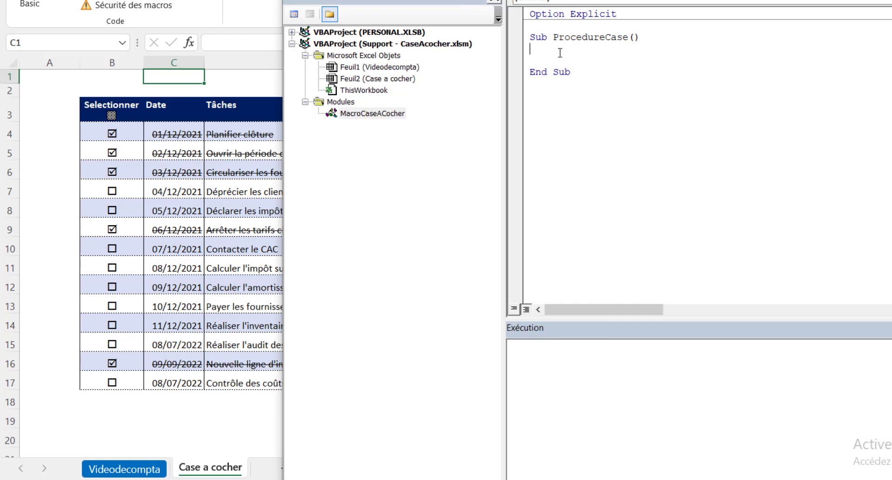
- Add the line Debug.Print Feuil2.CheckBoxes("CaseAcocher").Value to ProcedureCase
{"action": "key", "text": "Return"}
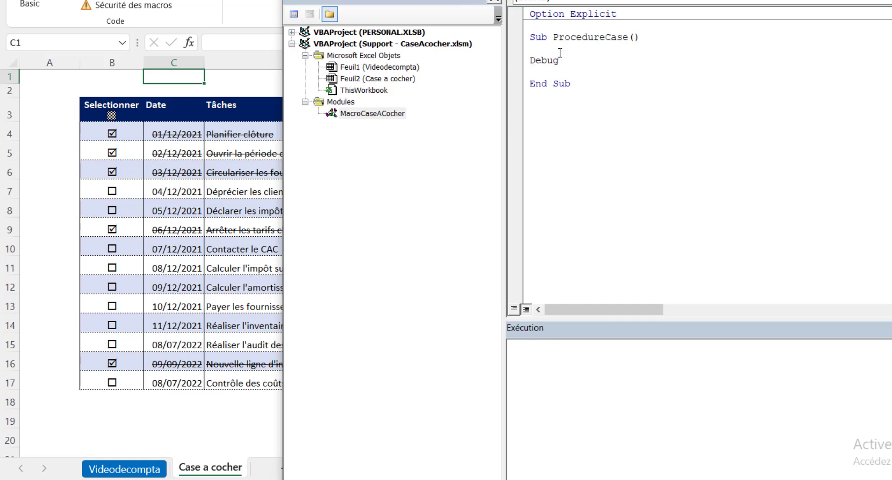
{"action": "type", "text": "Debug.p"}
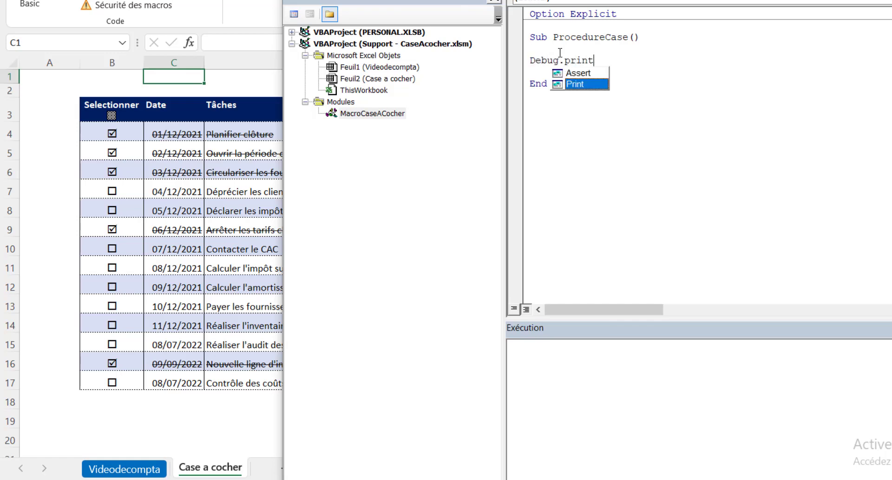
{"action": "type", "text": "rint"}
{"action": "key", "text": "Tab"}
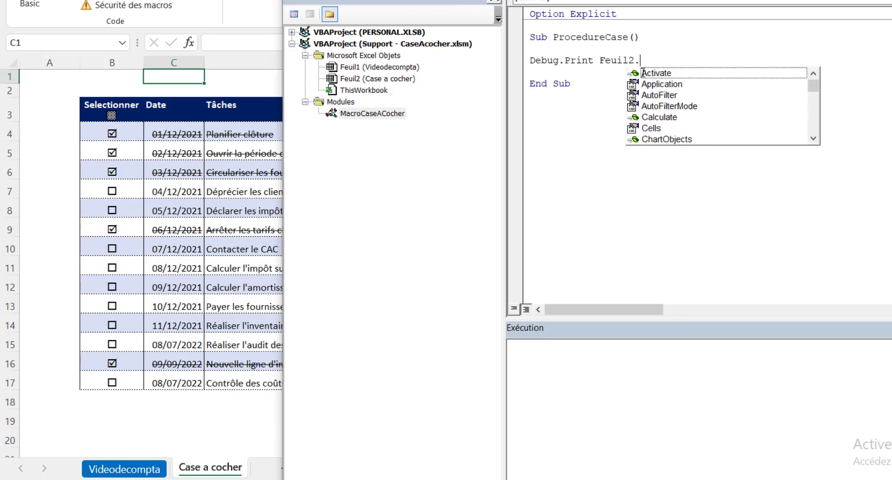
{"action": "type", "text": "che"}
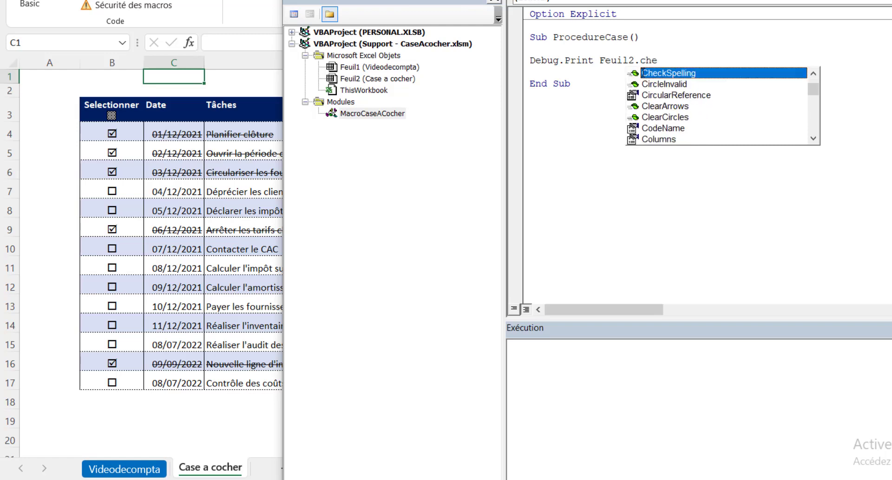
{"action": "type", "text": "ckb"}
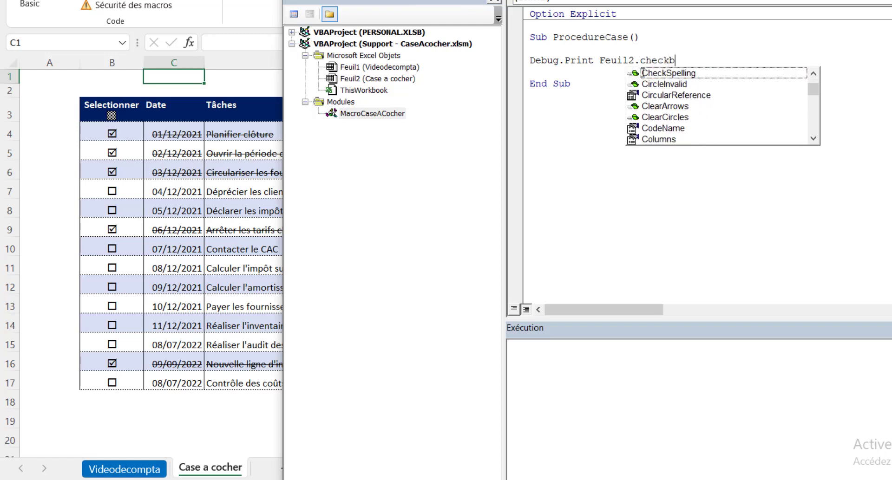
{"action": "type", "text": "oxes("}
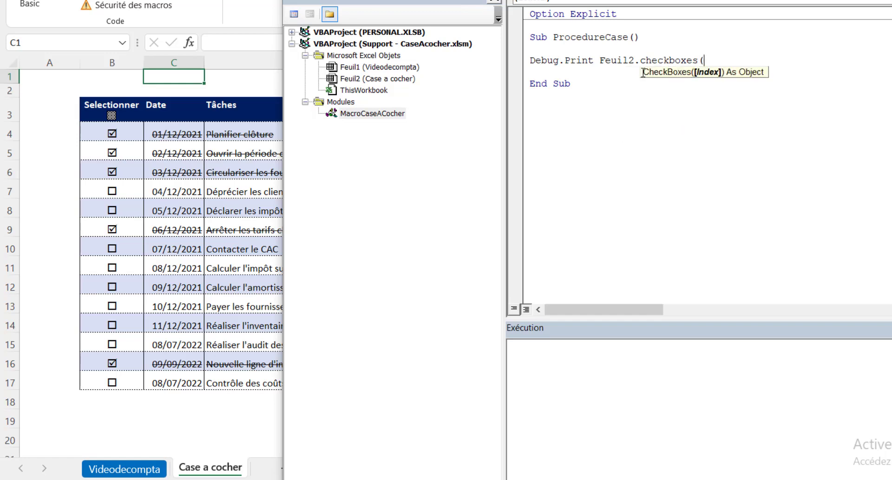
{"action": "type", "text": "\"CaseAcocher\").value"}
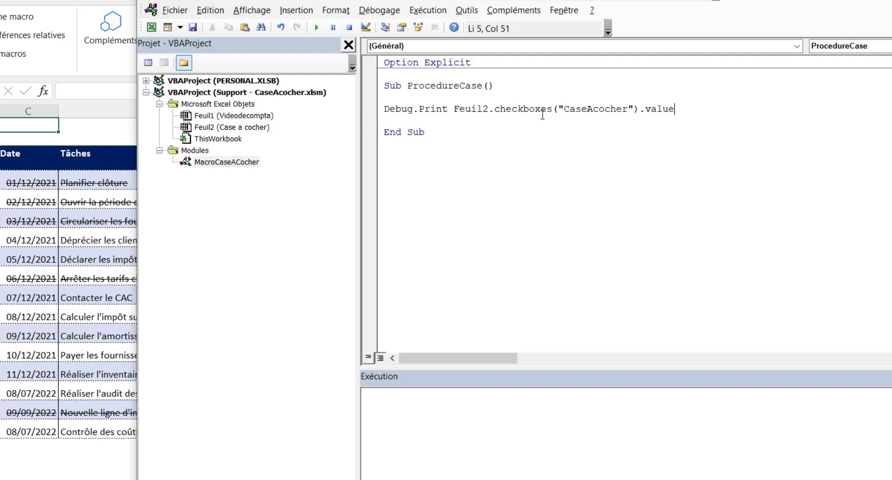
- Run ProcedureCase and record the mixed-state value below the Debug.Print line with the comment 'CB mixte = 2
{"action": "left_click", "coordinate": [316, 28]}
{"action": "key", "text": "Return"}
{"action": "key", "text": "Return"}
{"action": "type", "text": "'"}
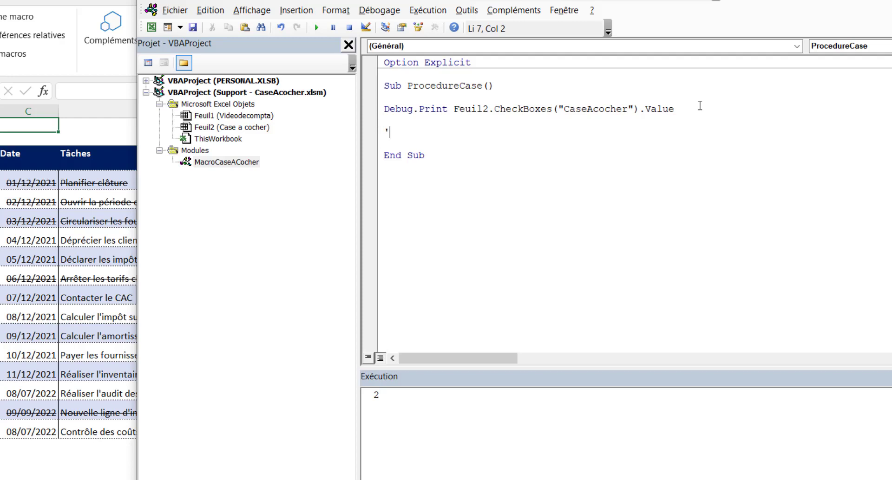
{"action": "type", "text": "value"}
{"action": "key", "text": "BackSpace"}
{"action": "key", "text": "BackSpace"}
{"action": "type", "text": "eur"}
{"action": "key", "text": "BackSpace"}
{"action": "key", "text": "BackSpace"}
{"action": "key", "text": "BackSpace"}
{"action": "key", "text": "BackSpace"}
{"action": "key", "text": "BackSpace"}
{"action": "key", "text": "BackSpace"}
{"action": "key", "text": "BackSpace"}
{"action": "type", "text": "CB mixte = 2"}
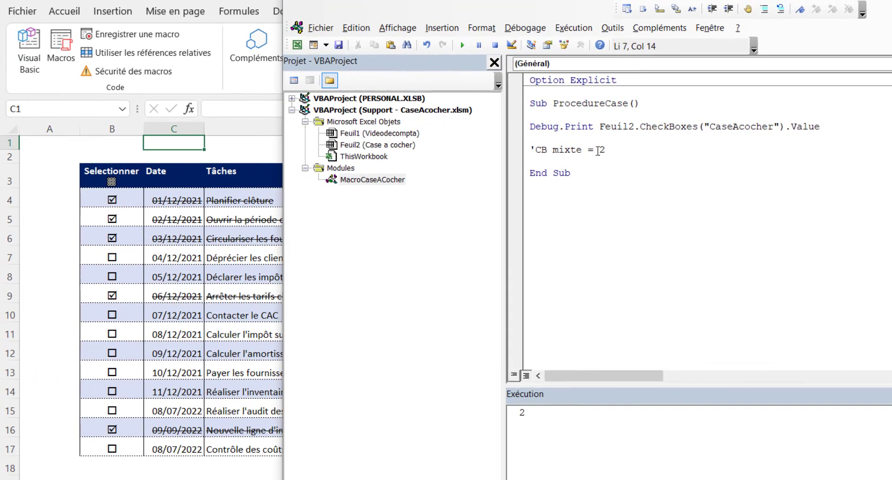
- Tick the header checkbox in B3, clear the old Immediate window output, and run ProcedureCase again
{"action": "left_click", "coordinate": [112, 185]}
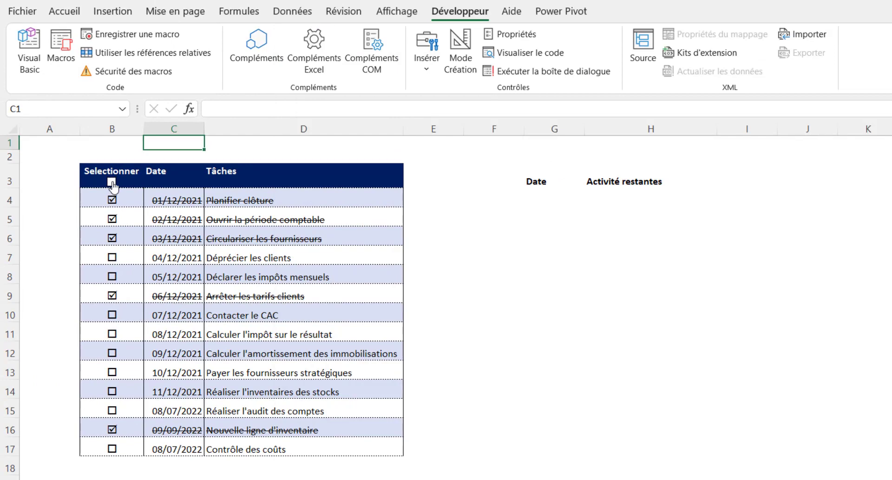
{"action": "key", "text": "alt+Tab"}
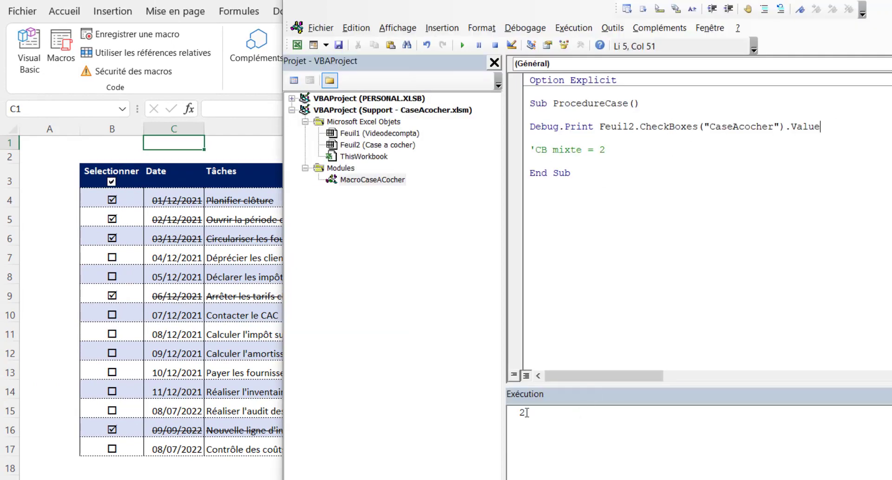
{"action": "left_click_drag", "start_coordinate": [534, 414], "coordinate": [500, 415]}
{"action": "left_click", "coordinate": [499, 415]}
{"action": "left_click", "coordinate": [547, 413]}
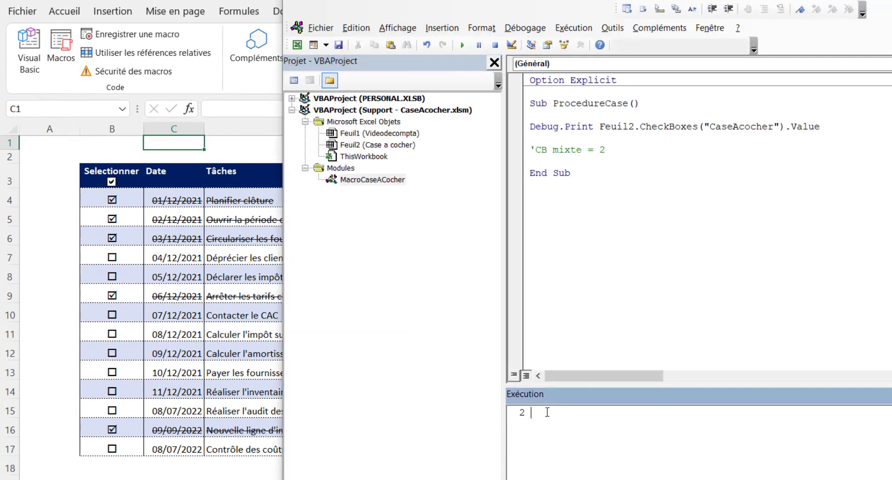
{"action": "key", "text": "BackSpace"}
{"action": "key", "text": "BackSpace"}
{"action": "key", "text": "BackSpace"}
{"action": "left_click", "coordinate": [836, 125]}
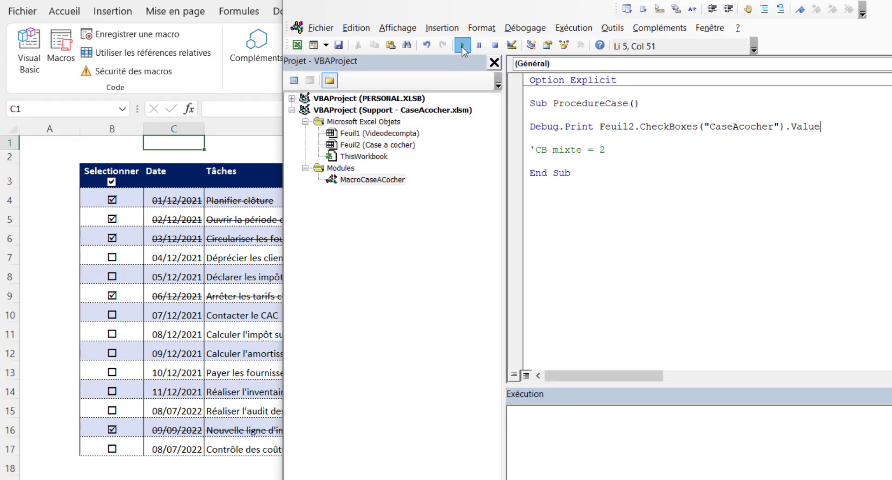
{"action": "left_click", "coordinate": [462, 46]}
- Add the comment 'CB coché = 1 under the mixed-state comment and begin a third comment, 'CB pas coché =
{"action": "left_click", "coordinate": [617, 152]}
{"action": "key", "text": "Return"}
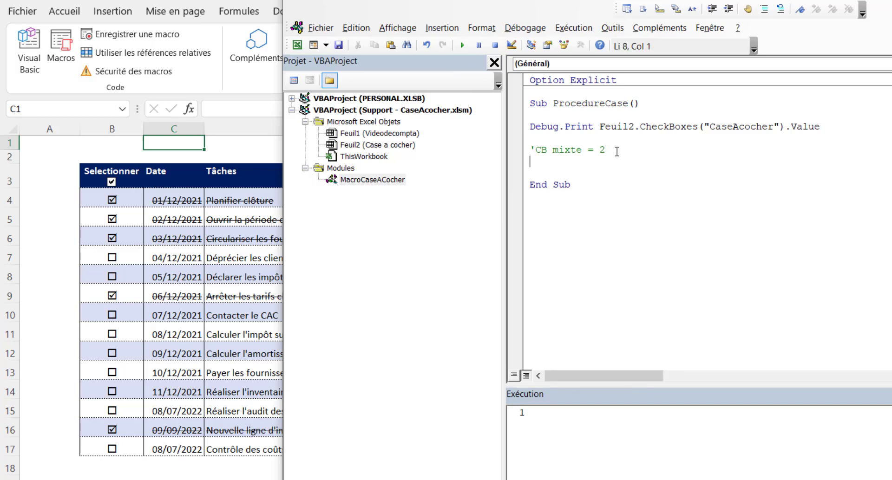
{"action": "type", "text": "'CB coi"}
{"action": "key", "text": "BackSpace"}
{"action": "key", "text": "BackSpace"}
{"action": "type", "text": "oché = 1"}
{"action": "key", "text": "Return"}
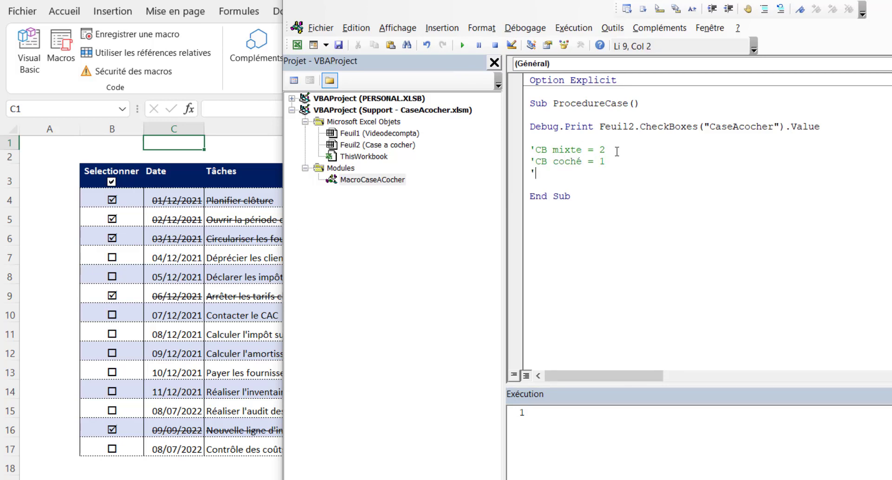
{"action": "type", "text": "'CB pas coché "}
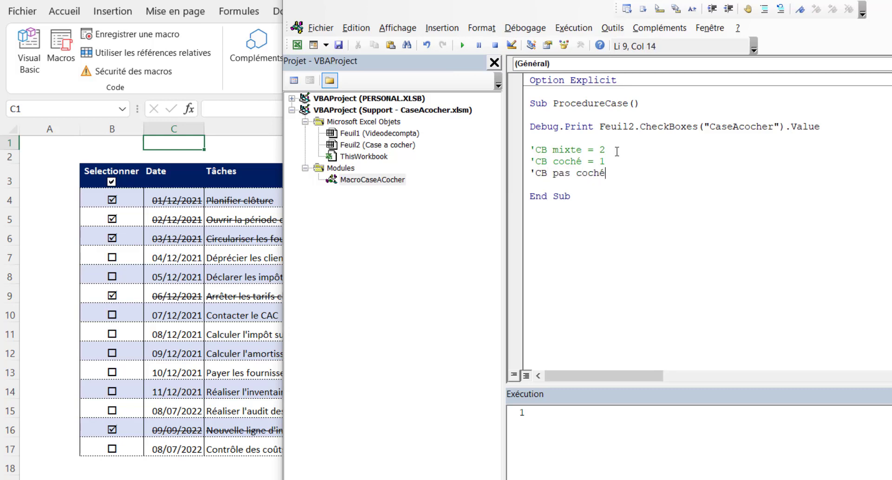
{"action": "type", "text": "="}
- Untick the header checkbox in B3 and rerun ProcedureCase to print its unchecked value
{"action": "left_click", "coordinate": [112, 183]}
{"action": "left_click", "coordinate": [112, 183]}
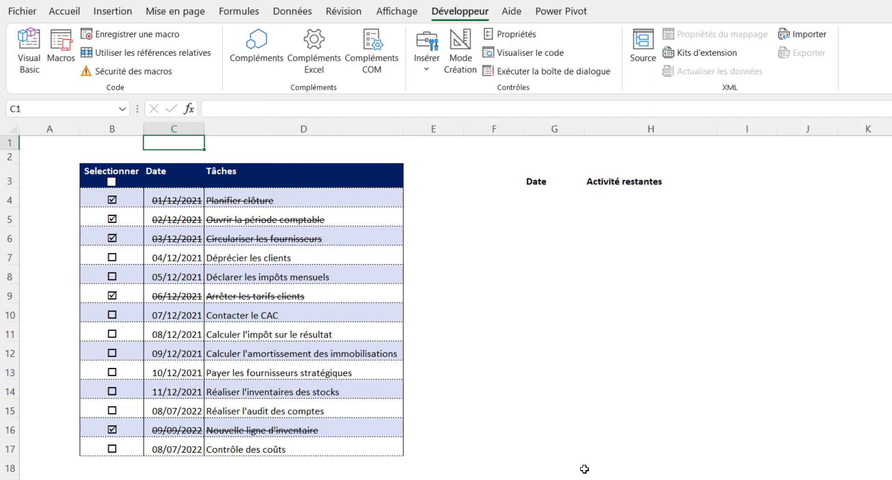
{"action": "key", "text": "alt+F11"}
{"action": "left_click", "coordinate": [831, 126]}
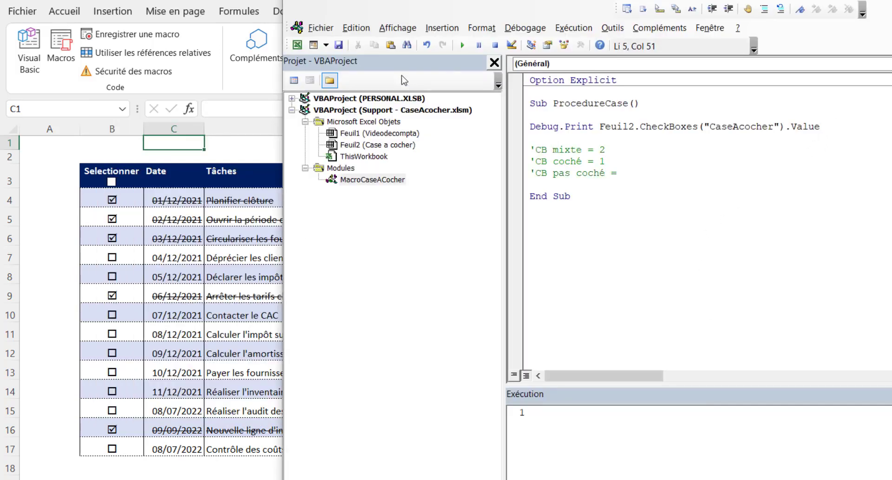
{"action": "left_click", "coordinate": [462, 45]}
- Copy the printed value -4146 into the 'CB pas coché comment and add a blank line below the comments
{"action": "left_click_drag", "start_coordinate": [544, 425], "coordinate": [511, 425]}
{"action": "key", "text": "ctrl+c"}
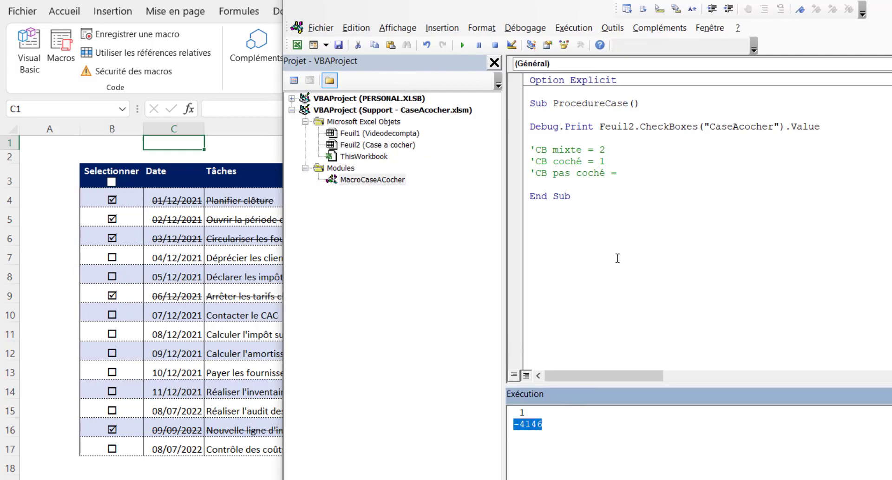
{"action": "left_click", "coordinate": [627, 173]}
{"action": "key", "text": "ctrl+v"}
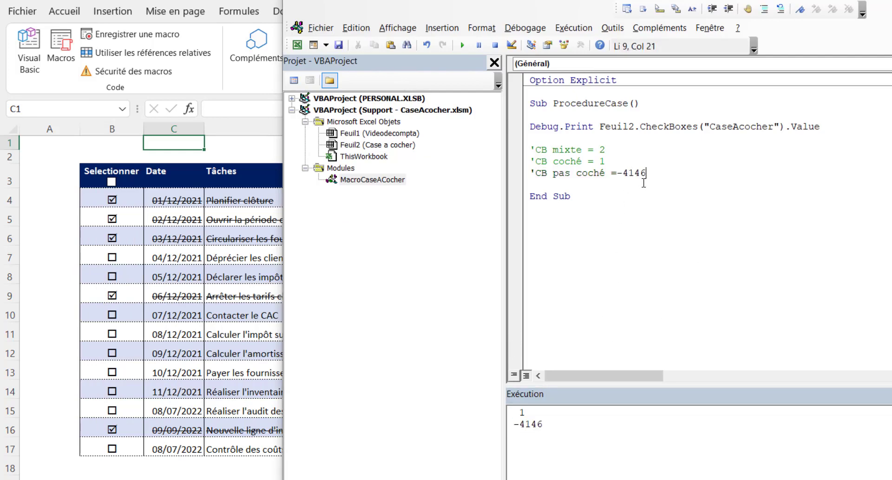
{"action": "left_click", "coordinate": [583, 186]}
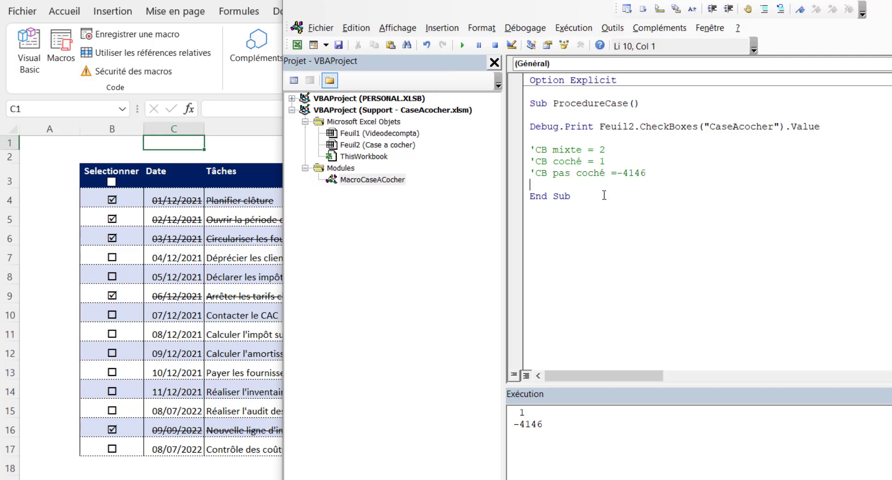
{"action": "key", "text": "Return"}
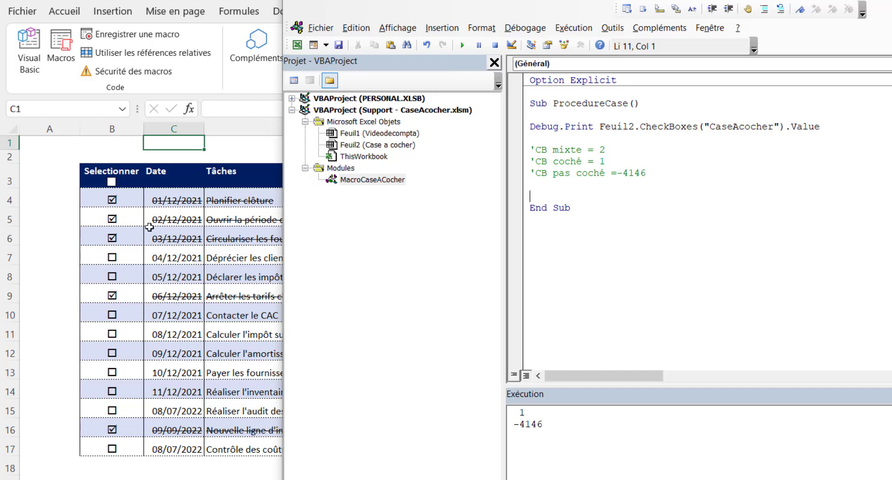
- Tick and untick the header checkbox in B3 to demonstrate its two states, and return to the code
{"action": "left_click", "coordinate": [112, 182]}
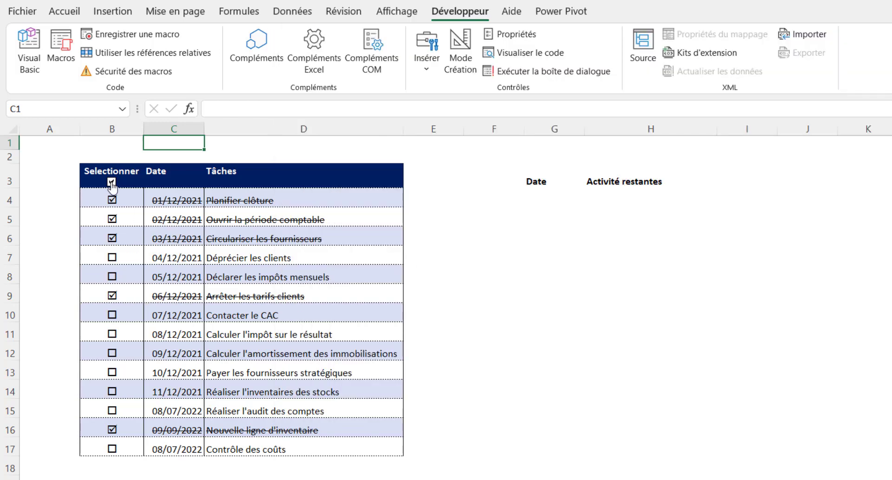
{"action": "left_click", "coordinate": [111, 183]}
{"action": "key", "text": "alt+Tab"}
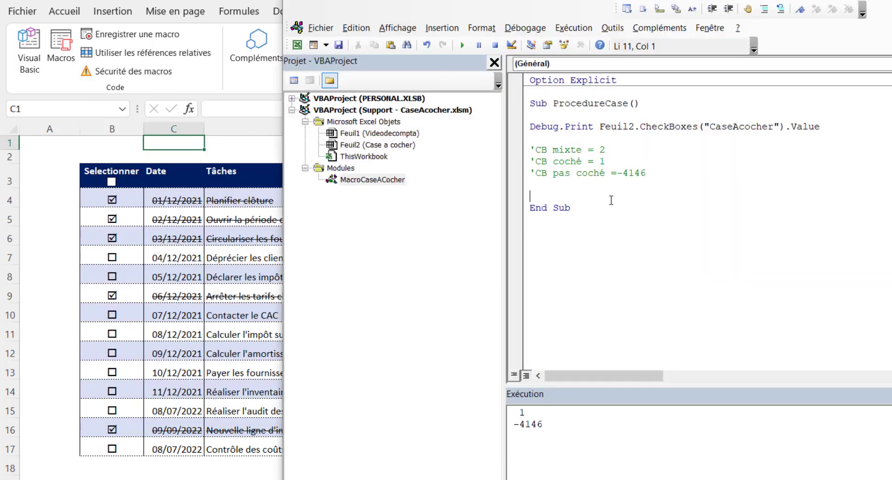
- Write the opening Select Case and closing End Select lines below the comments in ProcedureCase
{"action": "type", "text": "Select cas"}
{"action": "key", "text": "Return"}
{"action": "key", "text": "Return"}
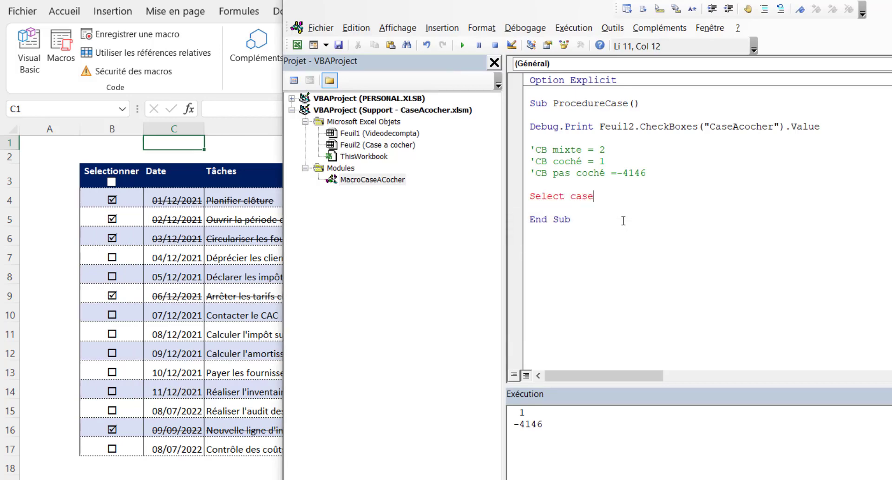
{"action": "key", "text": "Return"}
{"action": "key", "text": "Return"}
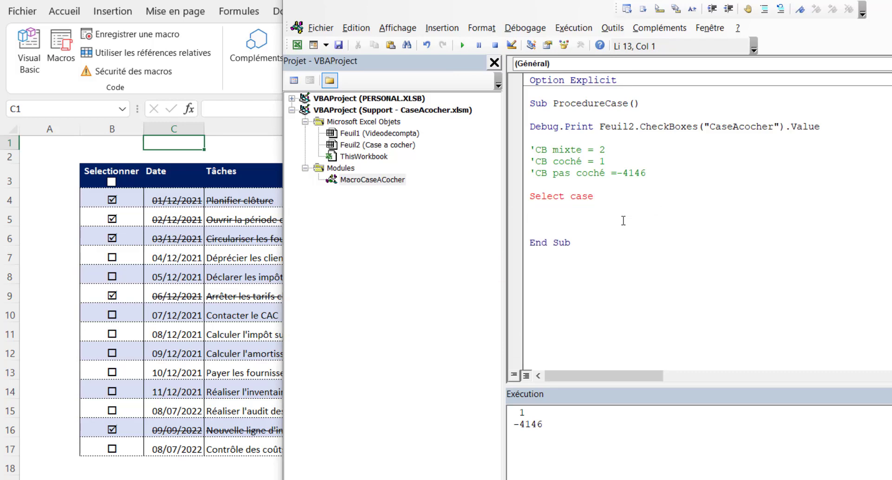
{"action": "key", "text": "Return"}
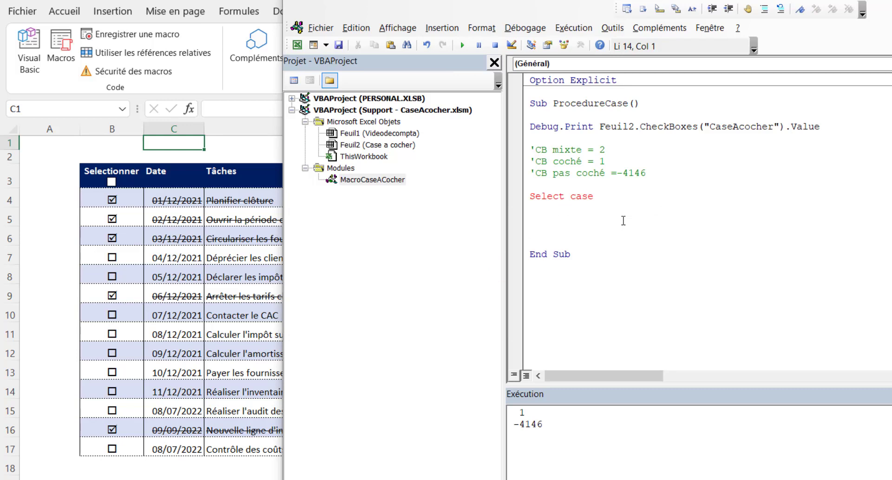
{"action": "type", "text": "End Select"}
- Complete the Select Case line with the Feuil2.CheckBoxes("CaseAcocher").Value expression copied from the Debug.Print line, and add blank lines below it
{"action": "left_click", "coordinate": [613, 195]}
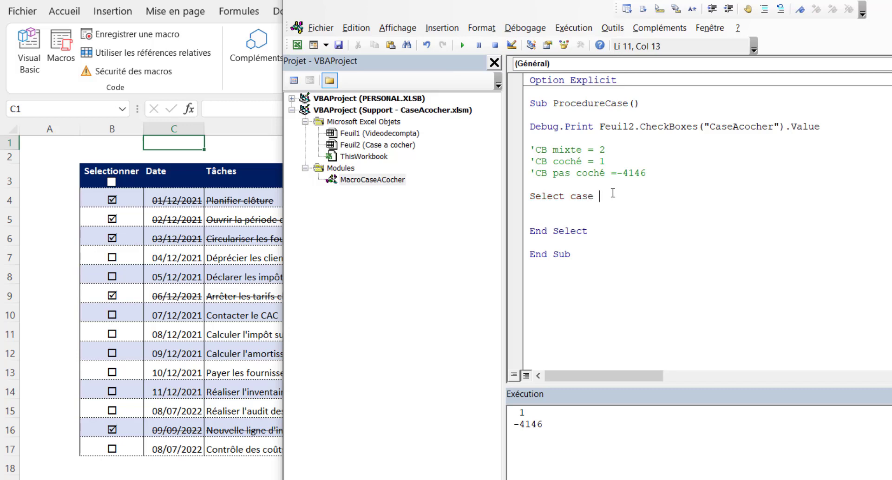
{"action": "left_click", "coordinate": [602, 126]}
{"action": "left_click", "coordinate": [569, 331]}
{"action": "left_click_drag", "start_coordinate": [599, 125], "coordinate": [834, 127]}
{"action": "key", "text": "ctrl+c"}
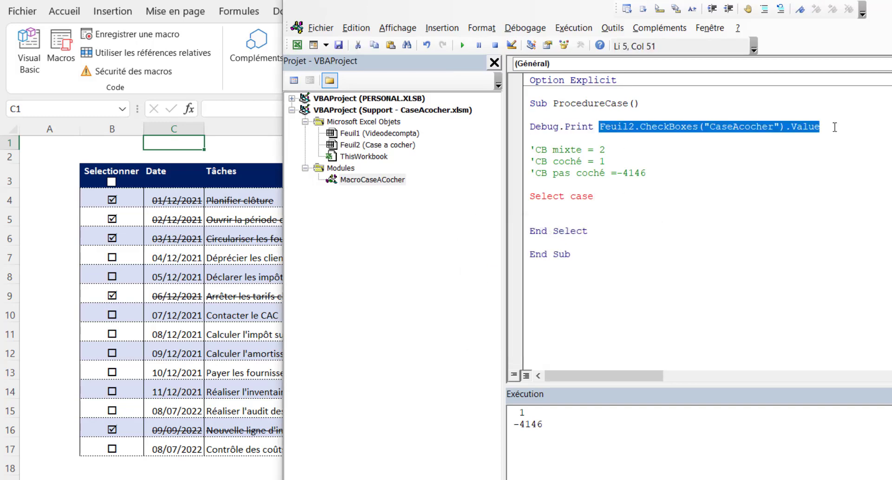
{"action": "left_click", "coordinate": [656, 199]}
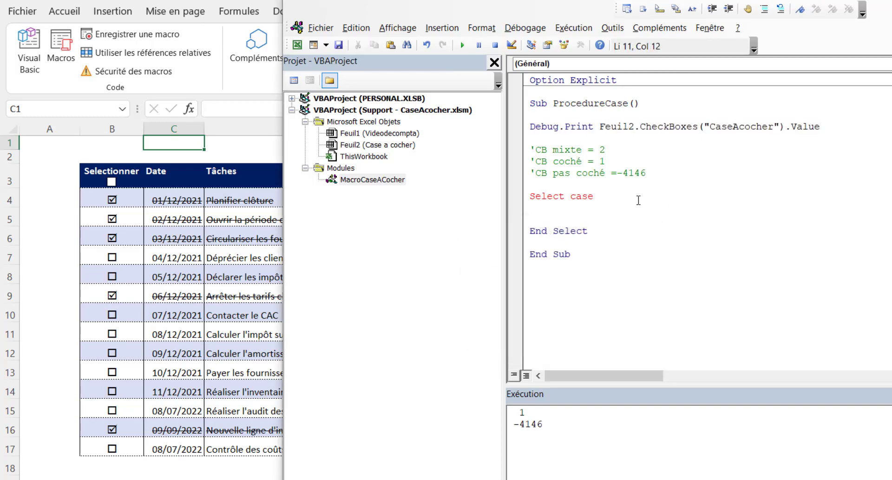
{"action": "key", "text": "ctrl+v"}
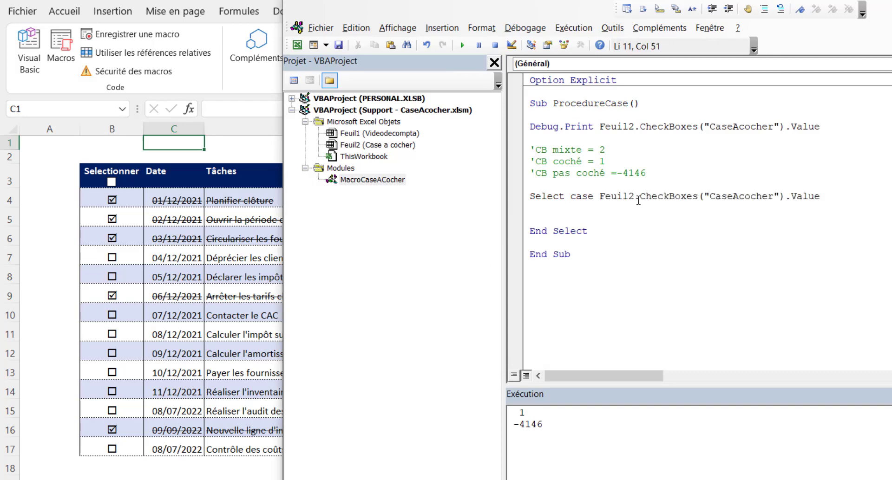
{"action": "key", "text": "Return"}
{"action": "key", "text": "Return"}
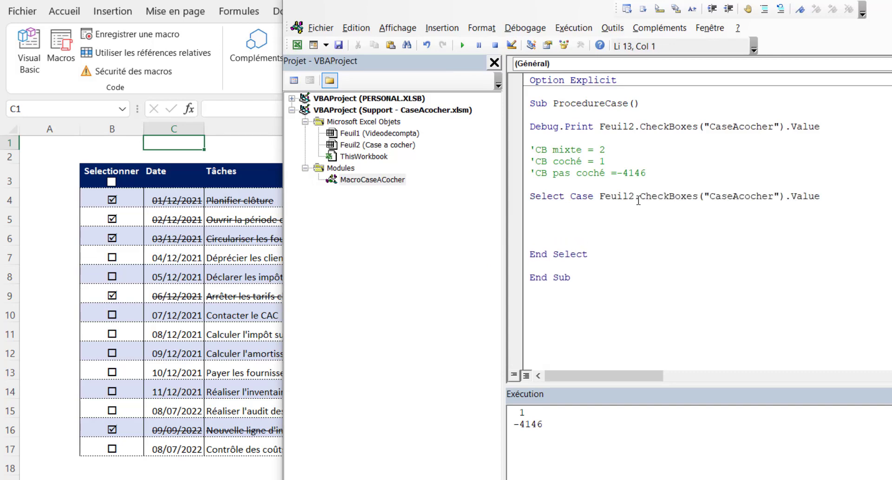
- Write a Case 1: branch under the Select Case line for the ticked checkbox value
{"action": "type", "text": "CAse"}
{"action": "left_click", "coordinate": [546, 161]}
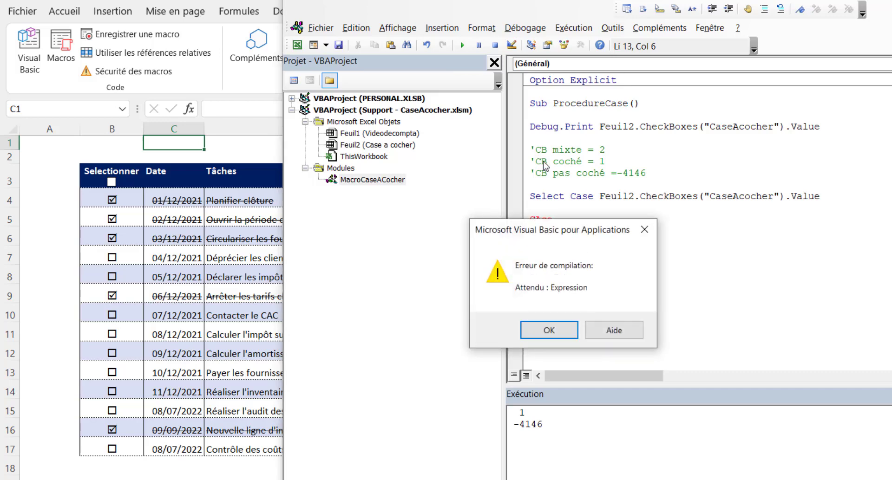
{"action": "left_click", "coordinate": [565, 329]}
{"action": "left_click_drag", "start_coordinate": [650, 174], "coordinate": [547, 174]}
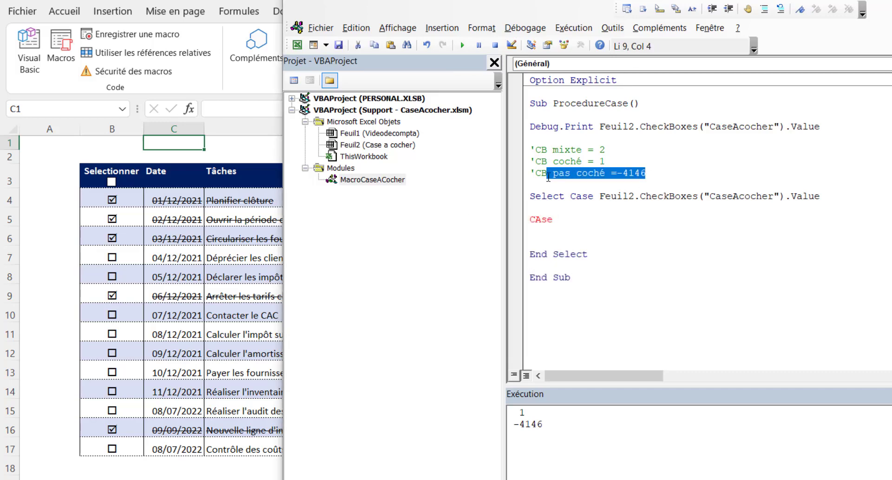
{"action": "left_click", "coordinate": [614, 154]}
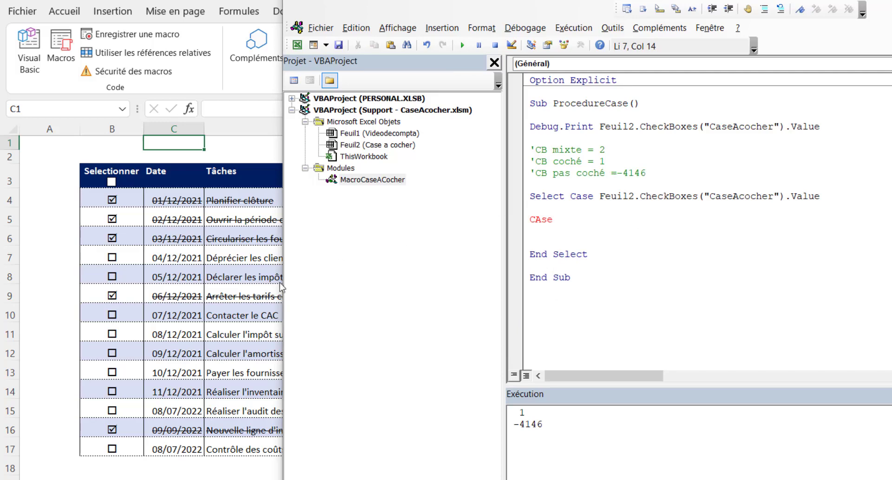
{"action": "left_click", "coordinate": [553, 219]}
{"action": "type", "text": "1 :"}
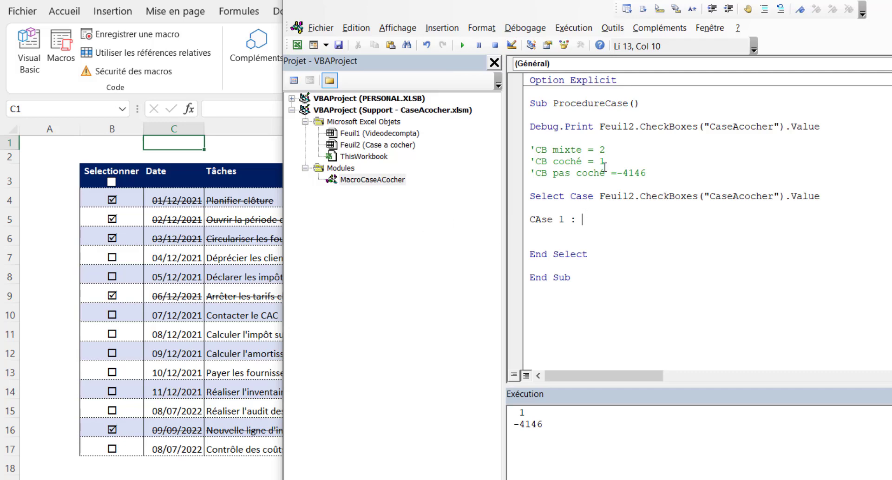
{"action": "left_click_drag", "start_coordinate": [605, 161], "coordinate": [523, 161]}
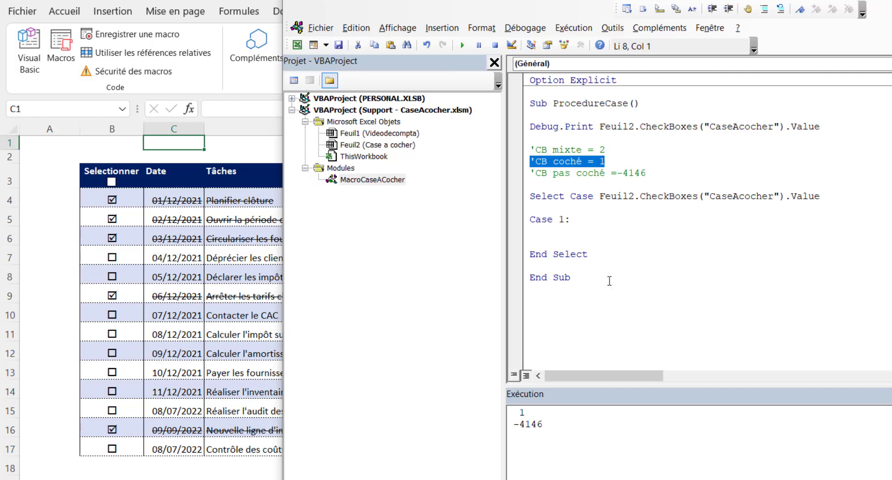
{"action": "left_click", "coordinate": [601, 218]}
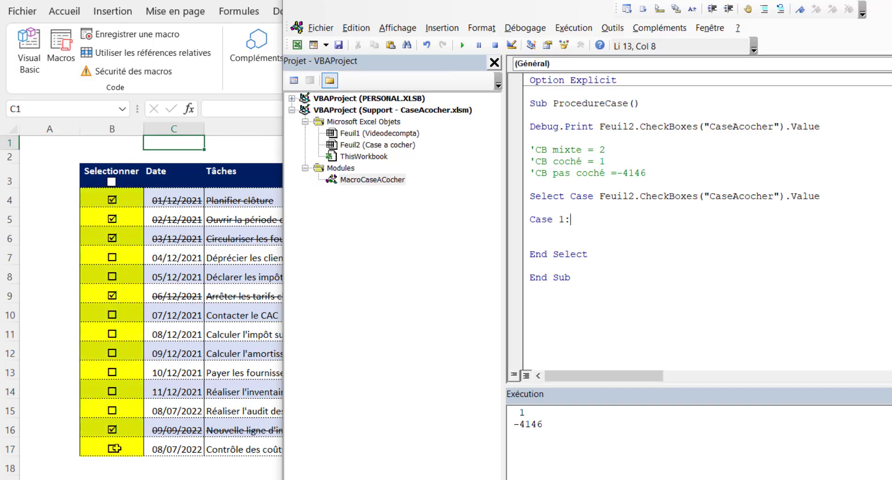
- Declare the variable DerniereLigne As Long at the start of ProcedureCase, adding blank lines around the existing code
{"action": "left_click", "coordinate": [643, 138]}
{"action": "key", "text": "Return"}
{"action": "key", "text": "Up"}
{"action": "key", "text": "Up"}
{"action": "key", "text": "Up"}
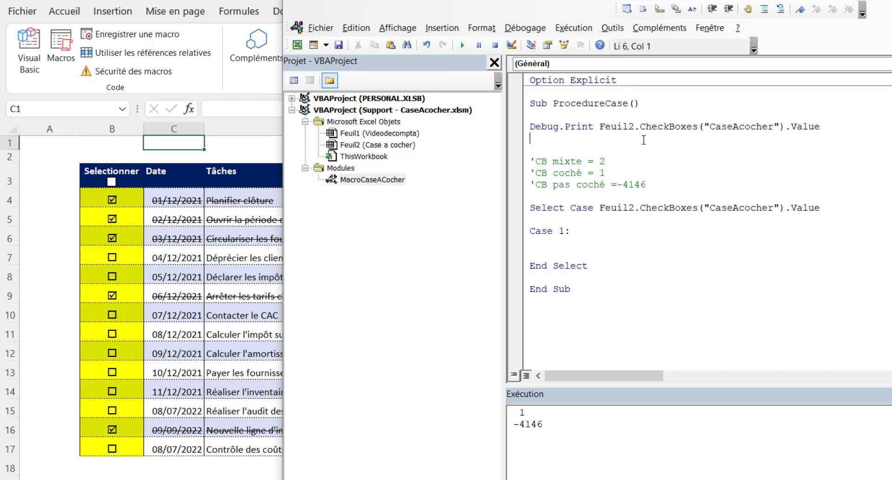
{"action": "key", "text": "Return"}
{"action": "key", "text": "Up"}
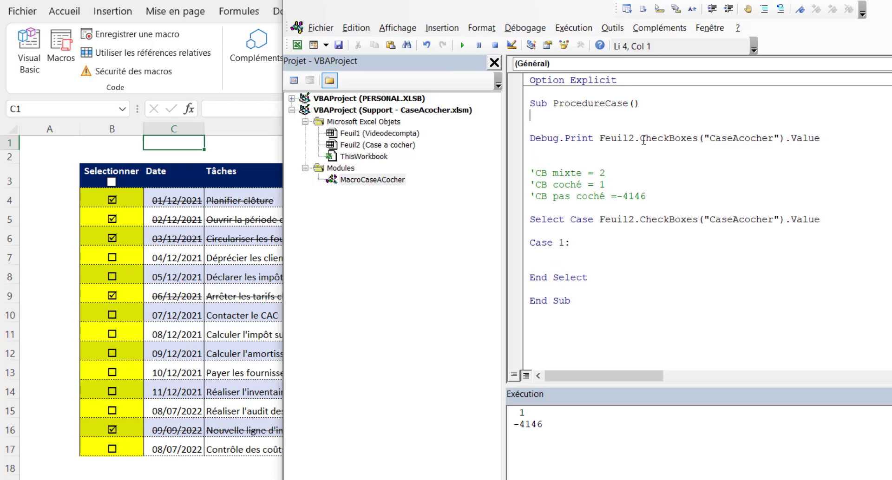
{"action": "type", "text": "Dim DerniereLigne "}
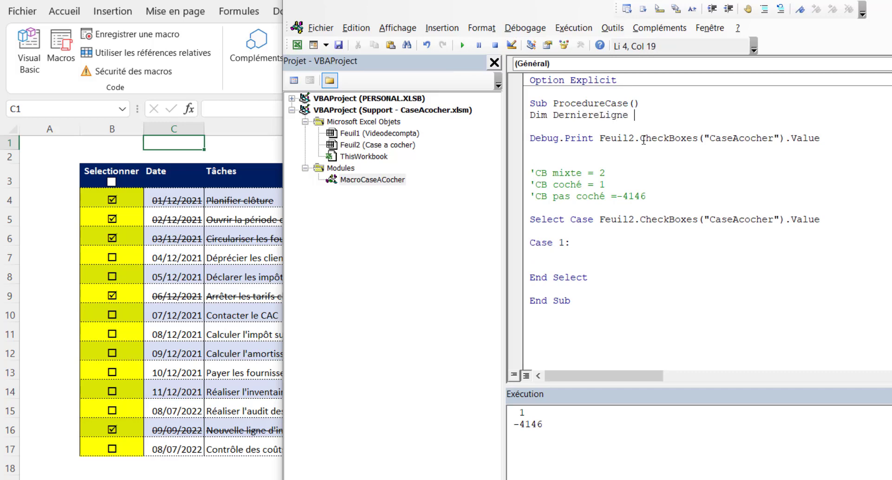
{"action": "type", "text": "as Long"}
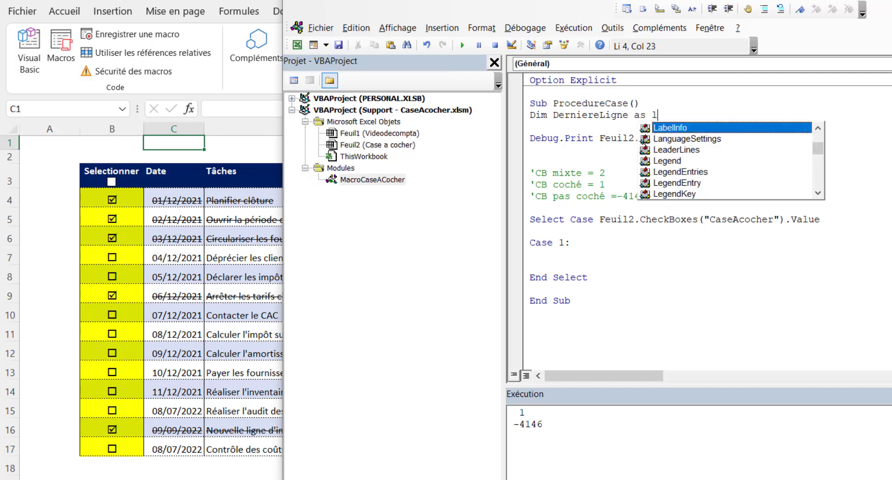
{"action": "key", "text": "Return"}
{"action": "key", "text": "Return"}
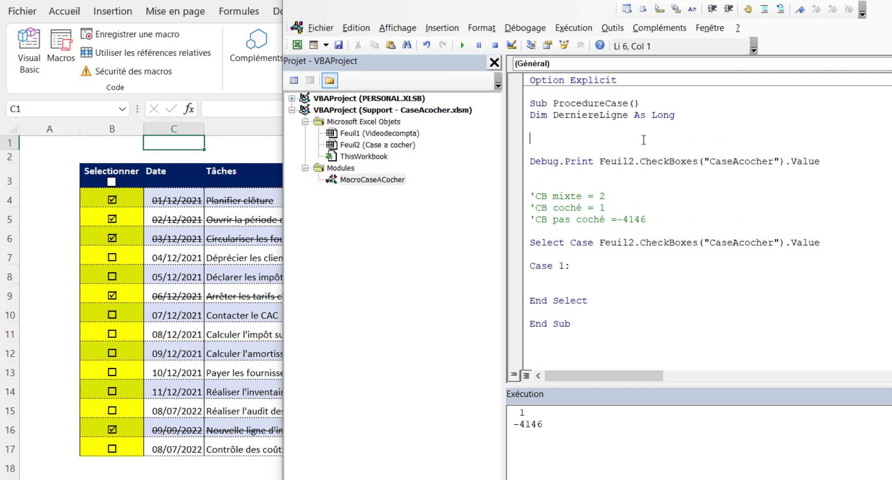
- Assign Feuil2.Range("B999").End(xlUp).Row to DerniereLigne below its declaration
{"action": "type", "text": "DerniereLigne = "}
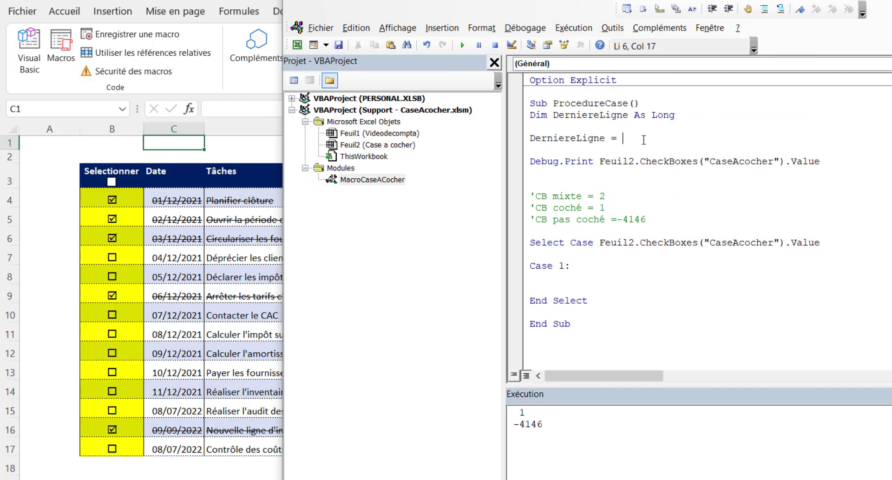
{"action": "type", "text": "Feuil2."}
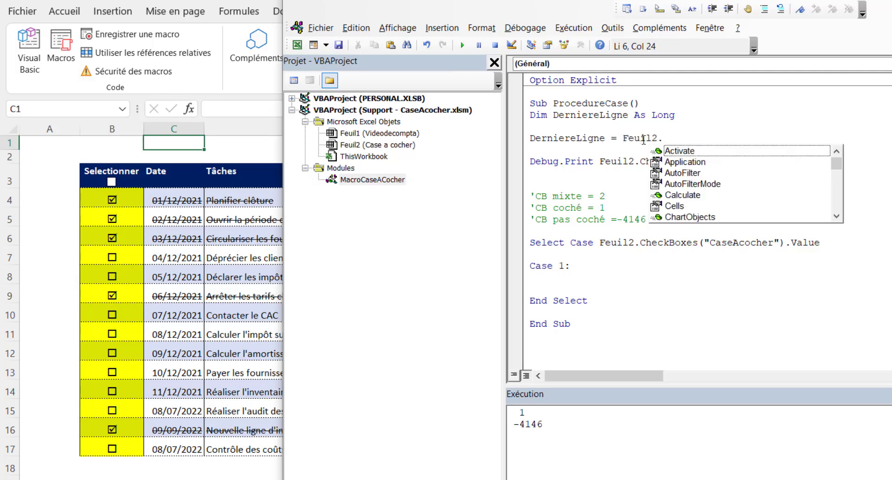
{"action": "type", "text": "Range"}
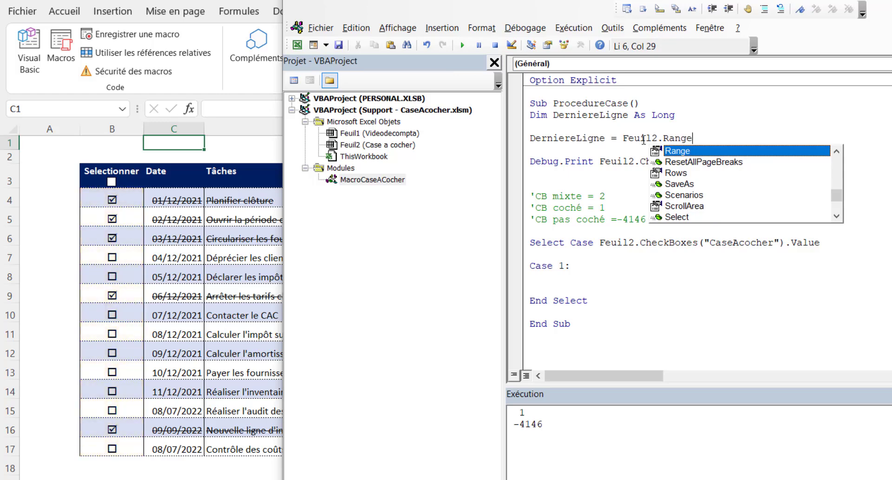
{"action": "type", "text": "("}
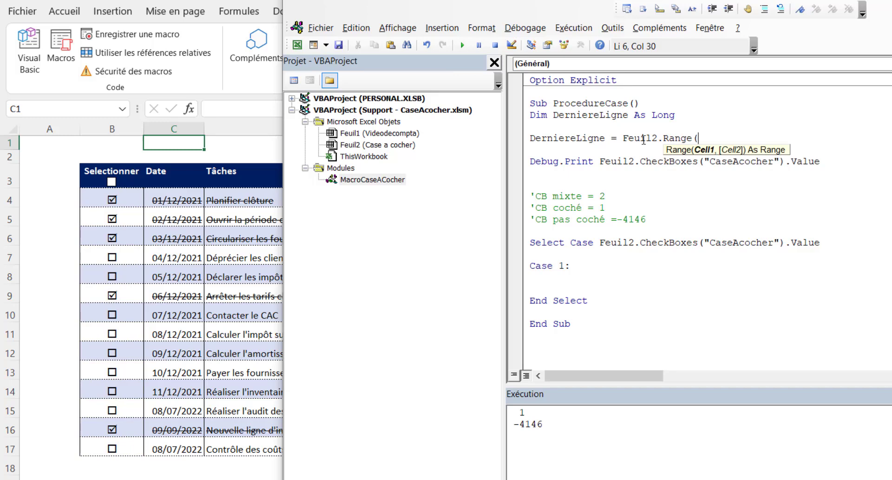
{"action": "type", "text": "\"B999\")"}
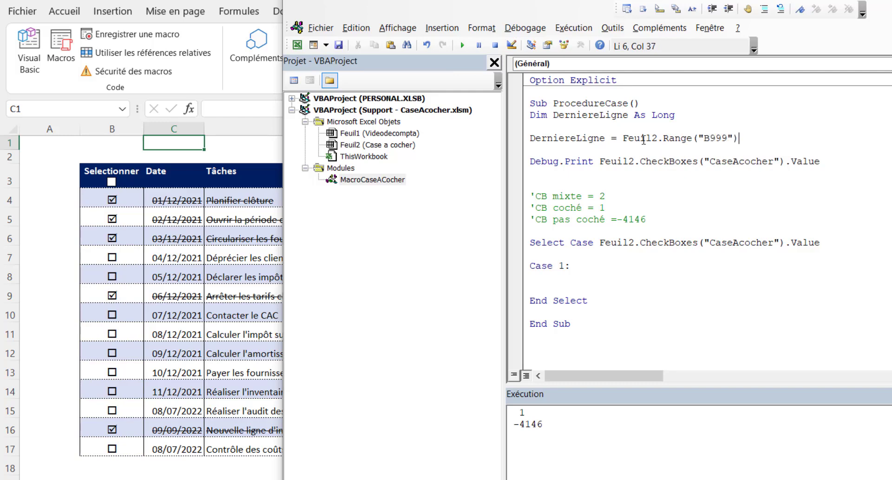
{"action": "type", "text": ".end"}
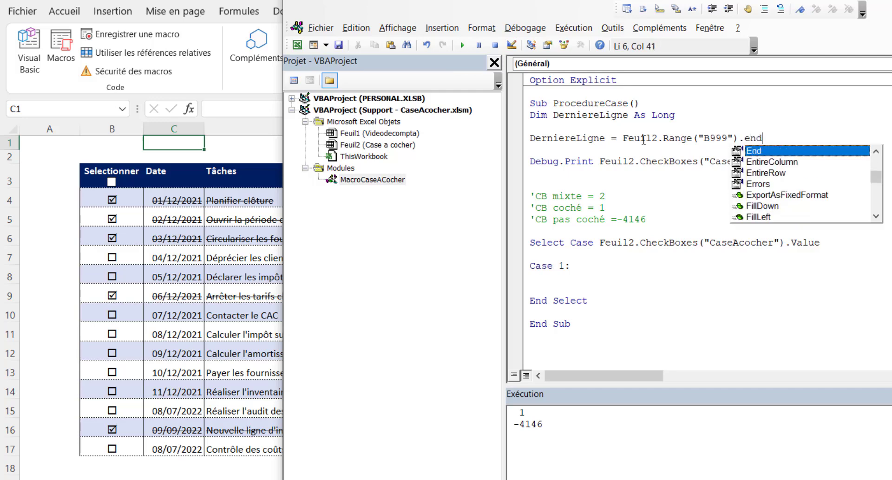
{"action": "type", "text": "("}
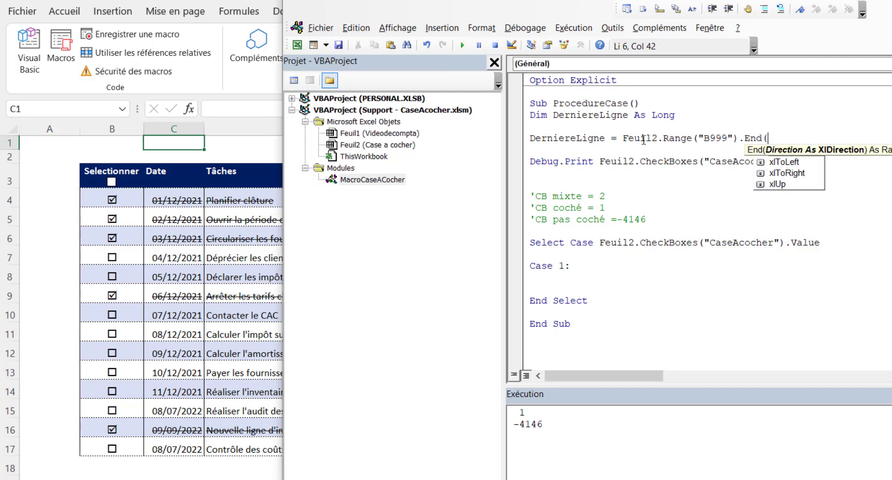
{"action": "key", "text": "Down"}
{"action": "key", "text": "Down"}
{"action": "key", "text": "Down"}
{"action": "key", "text": "Down"}
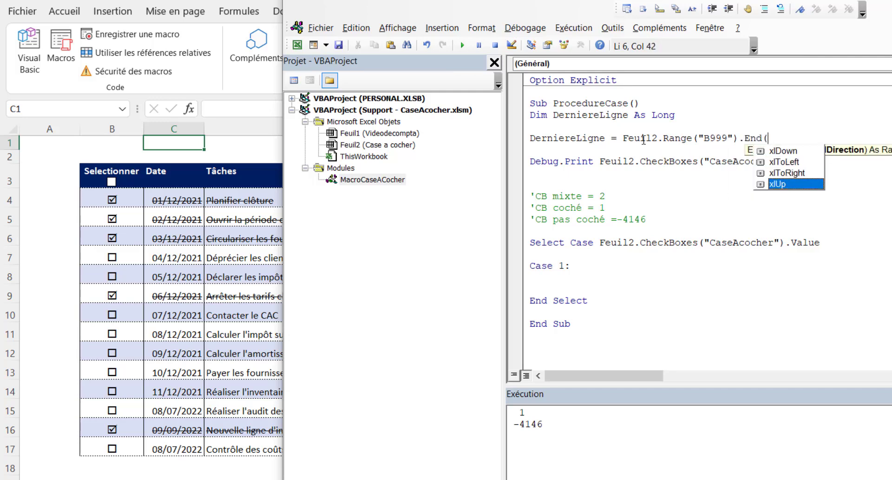
{"action": "key", "text": "Tab"}
{"action": "type", "text": ")"}
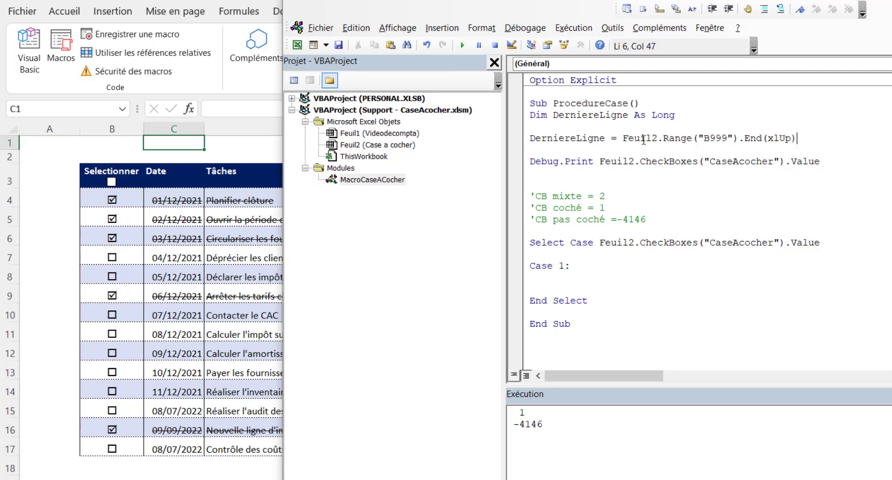
{"action": "type", "text": ".Row"}
{"action": "left_click", "coordinate": [567, 267]}
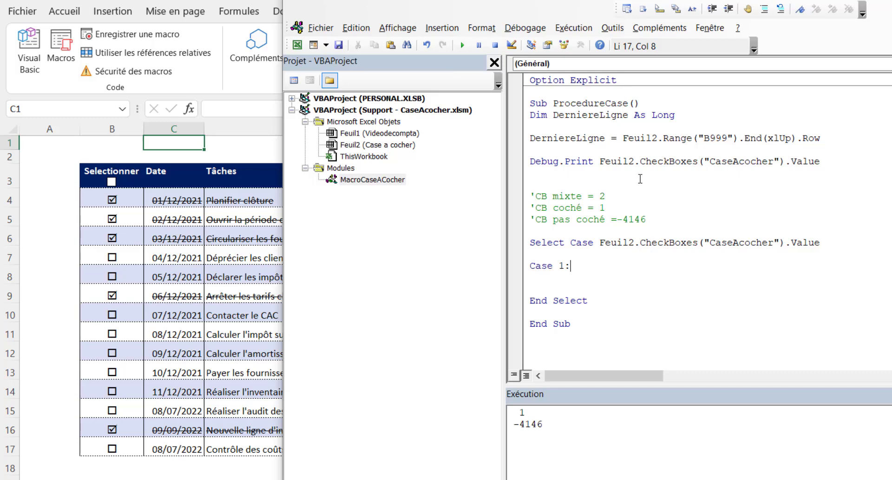
{"action": "type", "text": "Range("}
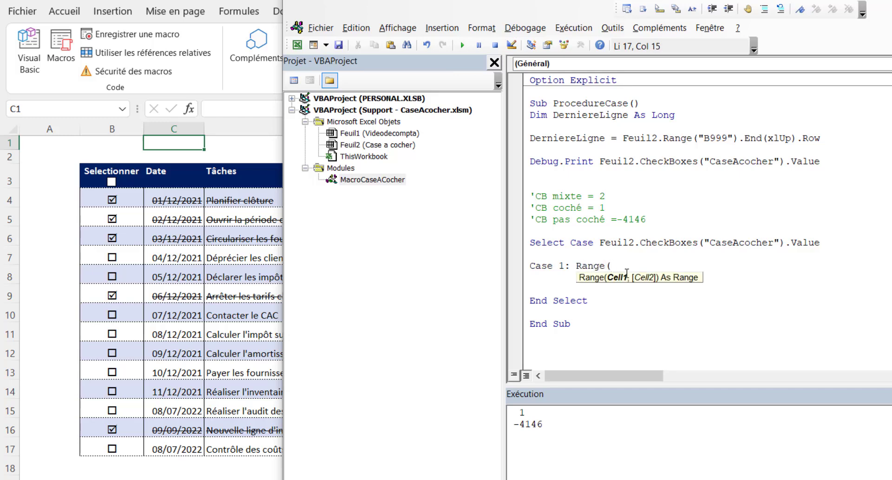
{"action": "key", "text": "BackSpace"}
{"action": "key", "text": "BackSpace"}
{"action": "key", "text": "BackSpace"}
{"action": "key", "text": "BackSpace"}
{"action": "key", "text": "BackSpace"}
{"action": "key", "text": "BackSpace"}
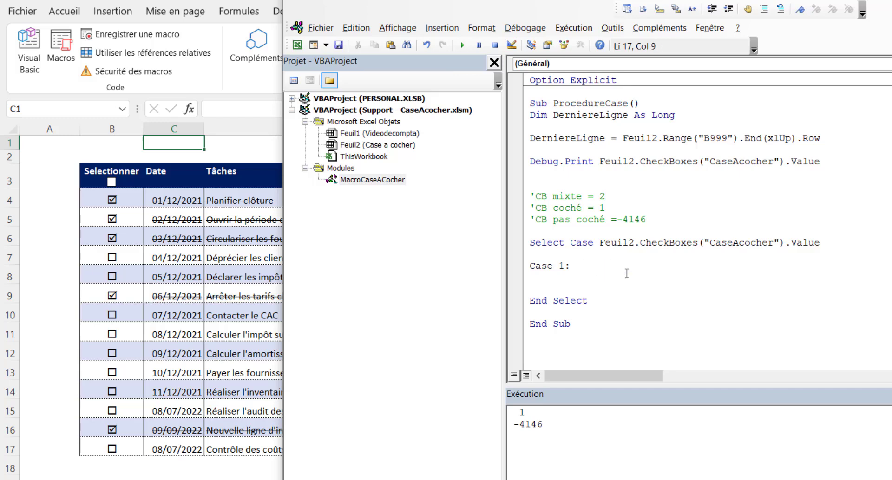
- Begin the Case 1 instruction with the sheet reference Feuil2. and dismiss the compile error
{"action": "type", "text": "Feuil2."}
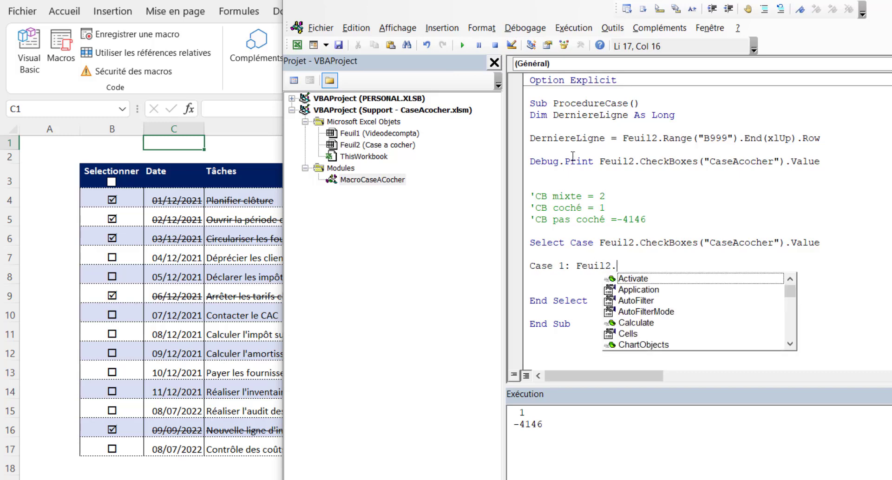
{"action": "left_click", "coordinate": [550, 128]}
{"action": "left_click", "coordinate": [577, 331]}
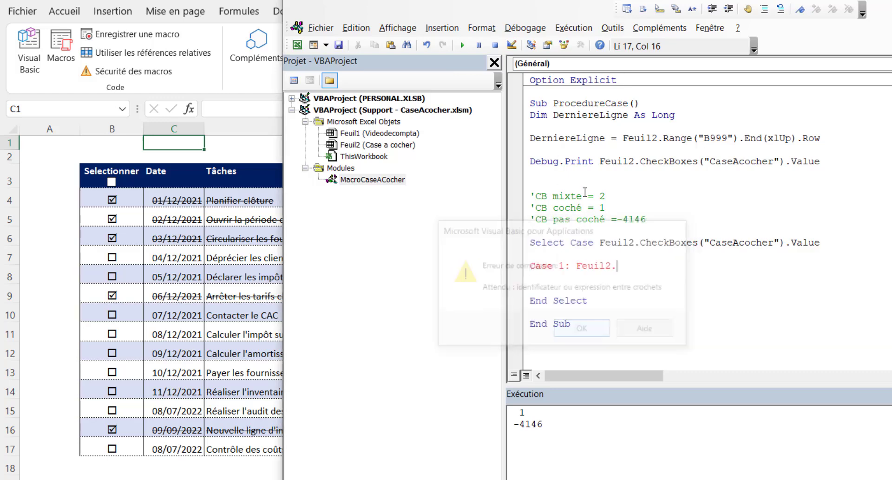
- Wrap the procedure's code in a With Feuil2 block, opened above the DerniereLigne assignment and closed with End With before End Sub
{"action": "left_click", "coordinate": [555, 130]}
{"action": "key", "text": "Return"}
{"action": "type", "text": "W"}
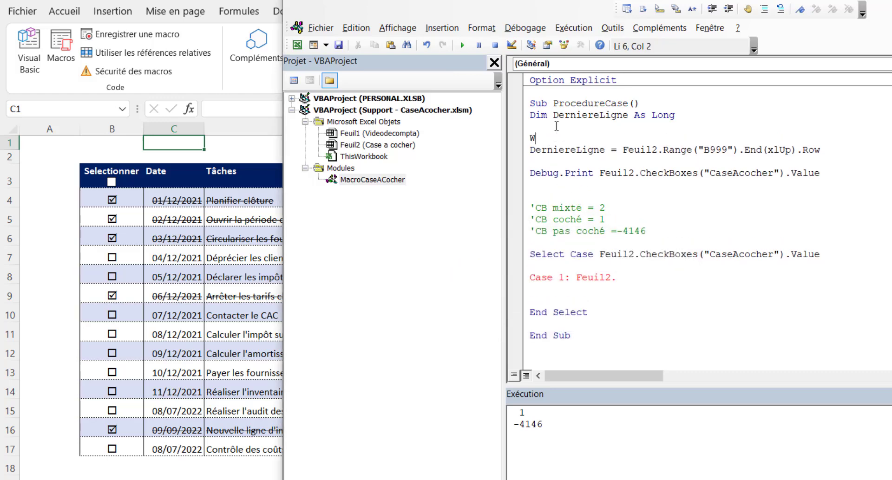
{"action": "type", "text": "ith Feuil2"}
{"action": "left_click", "coordinate": [578, 321]}
{"action": "key", "text": "Return"}
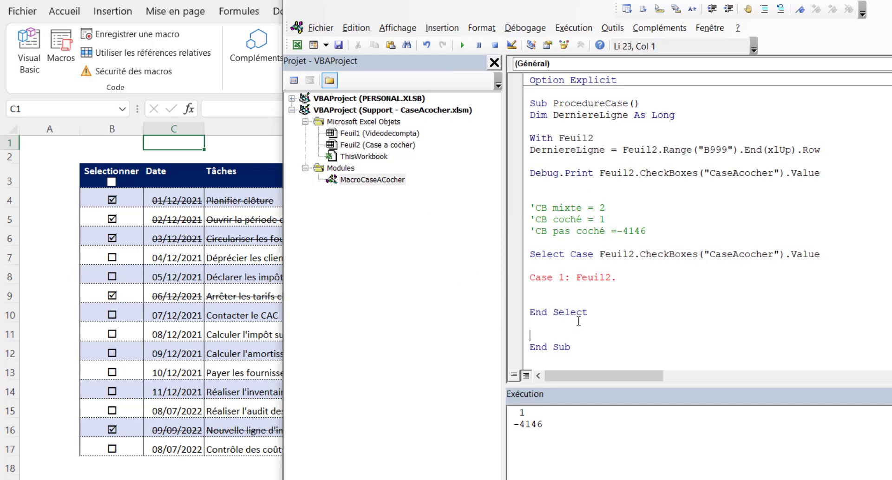
{"action": "type", "text": "End With"}
- Remove the Feuil2 qualifier from the Select Case and DerniereLigne lines, and delete the Debug.Print line
{"action": "double_click", "coordinate": [616, 255]}
{"action": "key", "text": "Delete"}
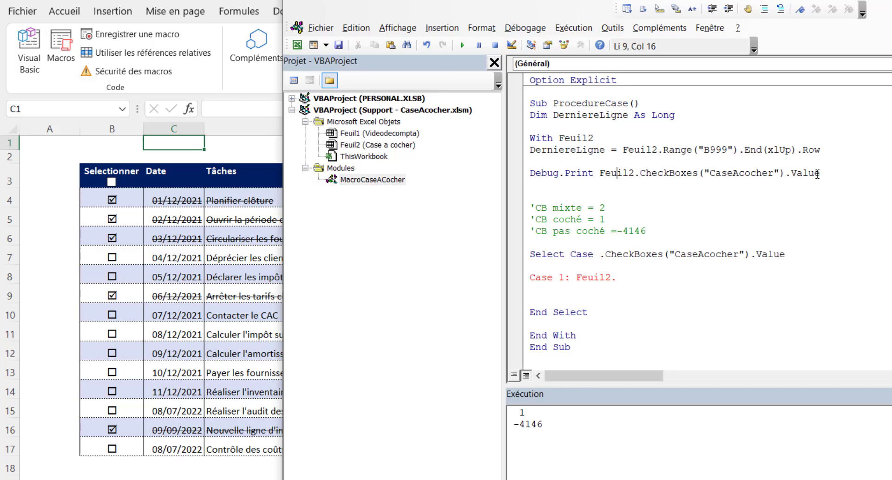
{"action": "left_click_drag", "start_coordinate": [832, 175], "coordinate": [638, 175]}
{"action": "left_click", "coordinate": [521, 175]}
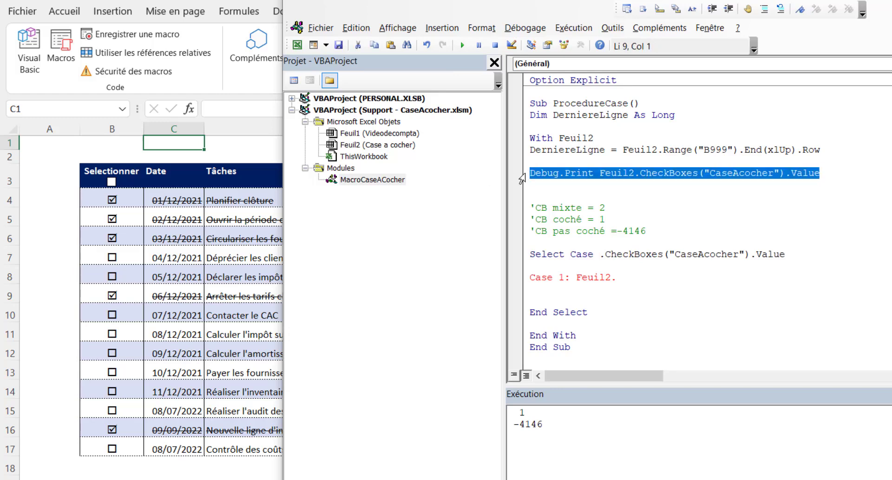
{"action": "key", "text": "Delete"}
{"action": "key", "text": "Delete"}
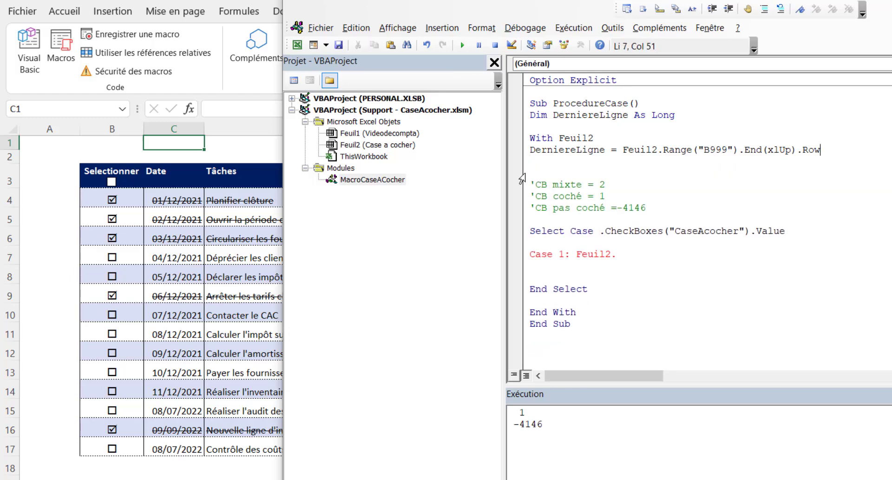
{"action": "double_click", "coordinate": [631, 150]}
{"action": "key", "text": "Delete"}
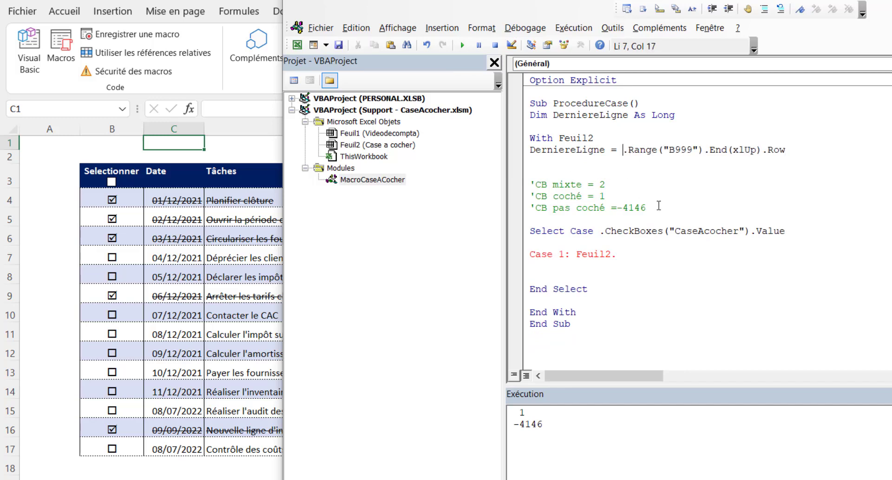
- Move the three CB comments up below the DerniereLigne assignment, keeping one blank line above and below them
{"action": "left_click_drag", "start_coordinate": [658, 206], "coordinate": [531, 163]}
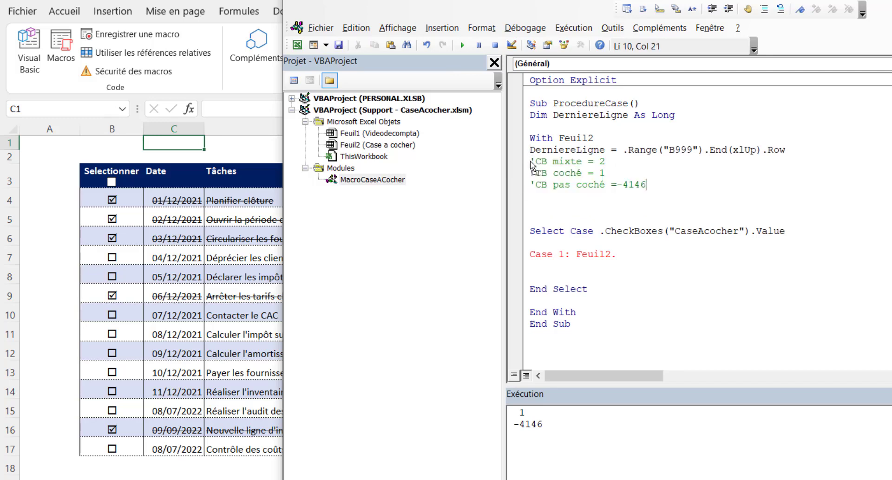
{"action": "key", "text": "Return"}
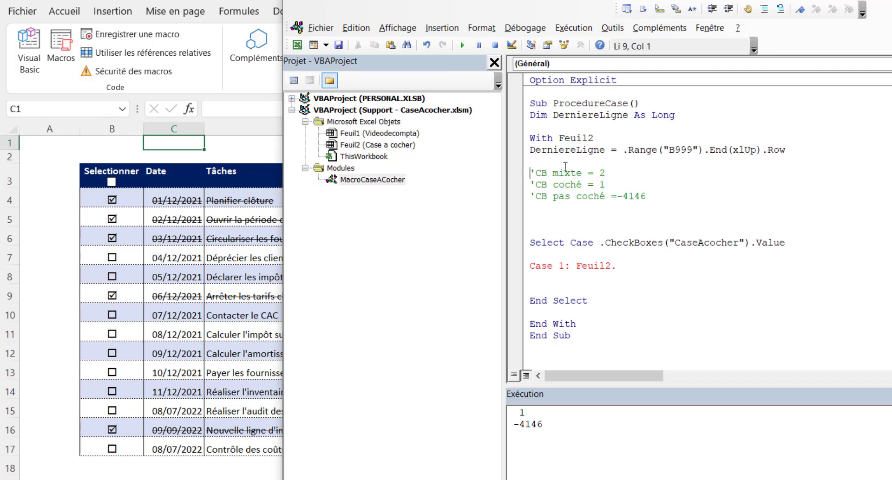
{"action": "left_click", "coordinate": [569, 213]}
{"action": "key", "text": "Delete"}
{"action": "key", "text": "Delete"}
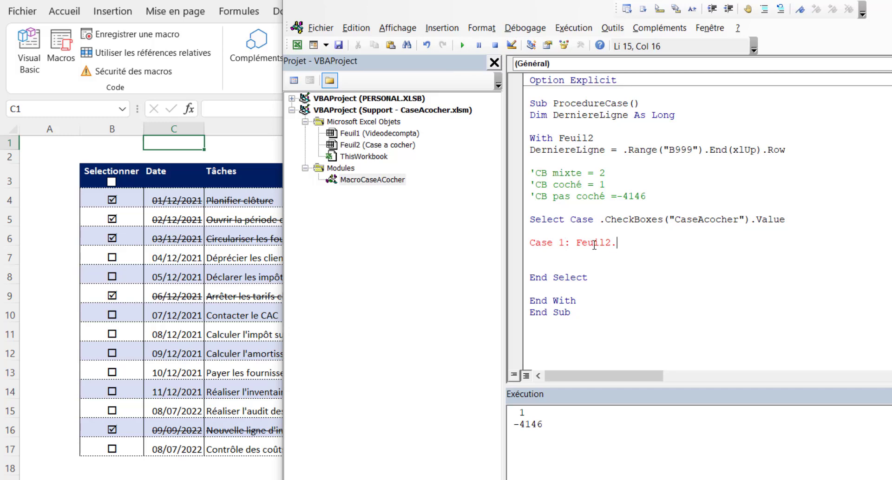
- Replace the Feuil2 reference in the Case 1 line with .Range("B4:B" & DerniereLigne).Value followed by an equals sign
{"action": "double_click", "coordinate": [584, 243]}
{"action": "key", "text": "Delete"}
{"action": "left_click", "coordinate": [584, 245]}
{"action": "type", "text": "Rangh"}
{"action": "type", "text": "(\""}
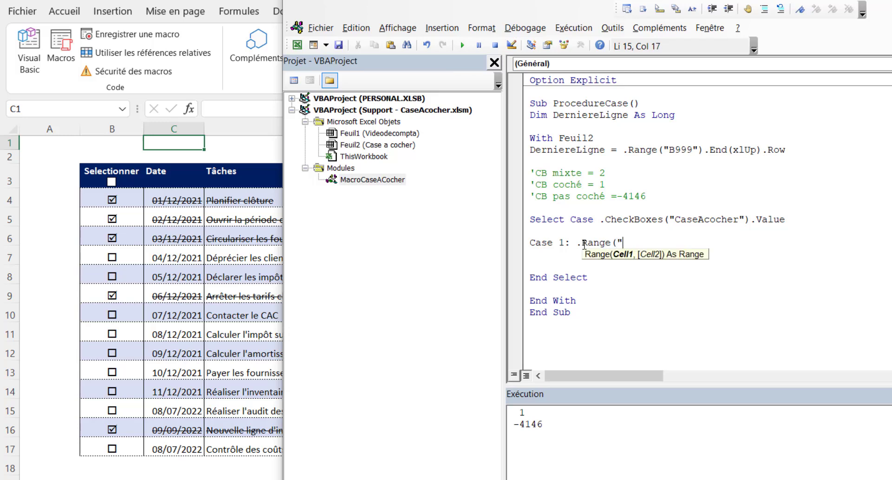
{"action": "type", "text": "B4:B\" & dernier"}
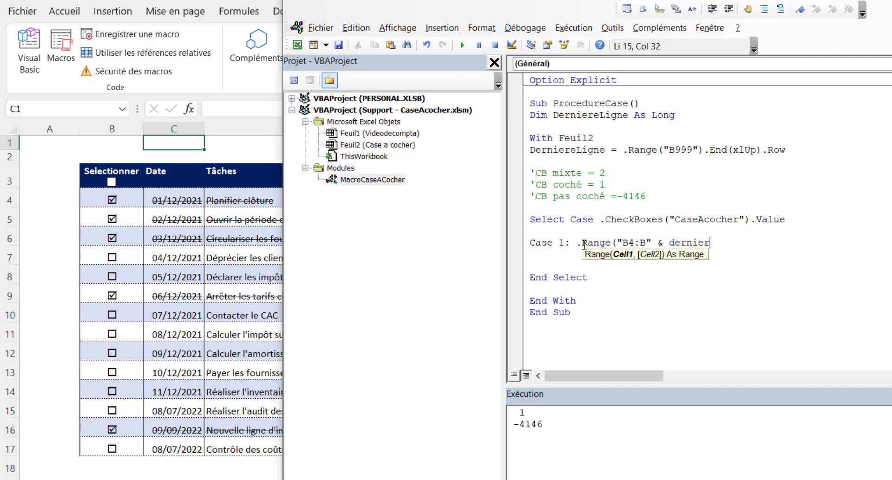
{"action": "type", "text": "eLigne)"}
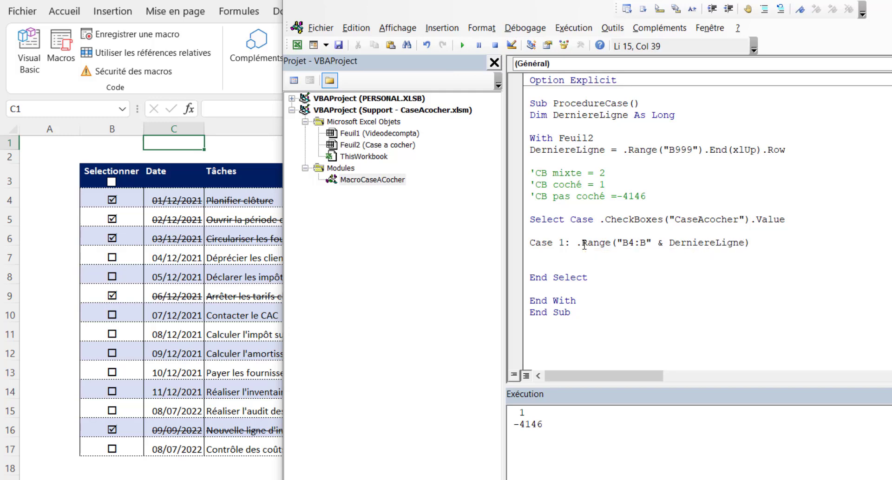
{"action": "type", "text": ".val"}
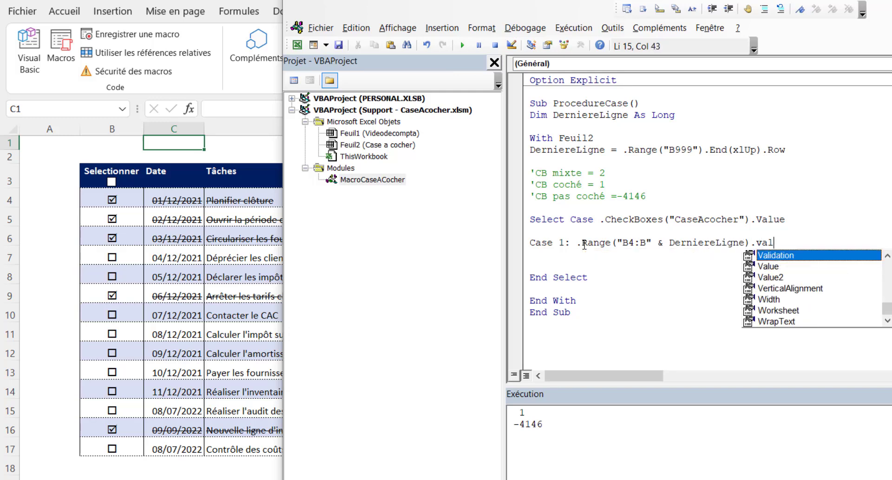
{"action": "type", "text": "u"}
{"action": "key", "text": "Tab"}
{"action": "type", "text": "="}
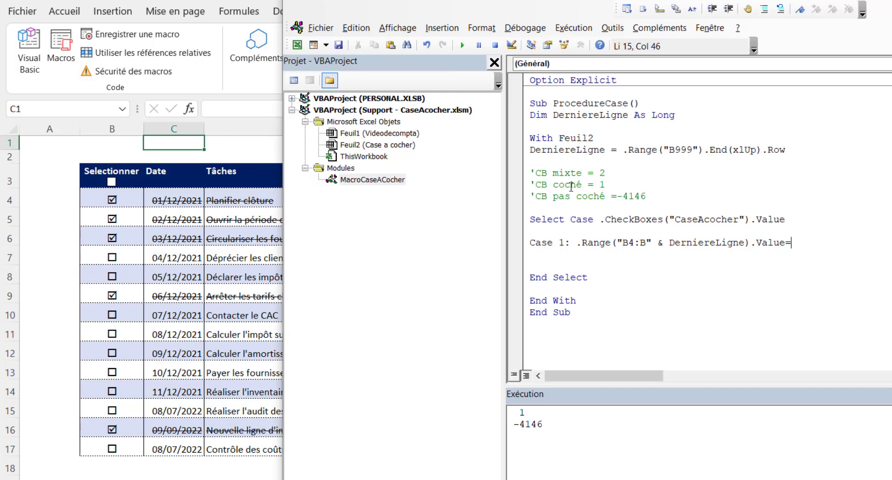
- Copy the checked-box character þ from cell B4 and assign it in quotes as the Case 1 value, starting a new line below
{"action": "left_click", "coordinate": [127, 203]}
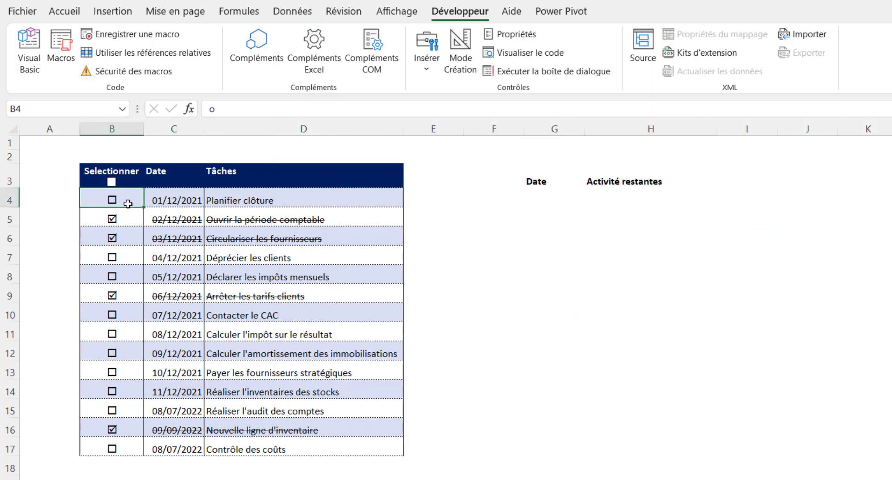
{"action": "left_click", "coordinate": [128, 217]}
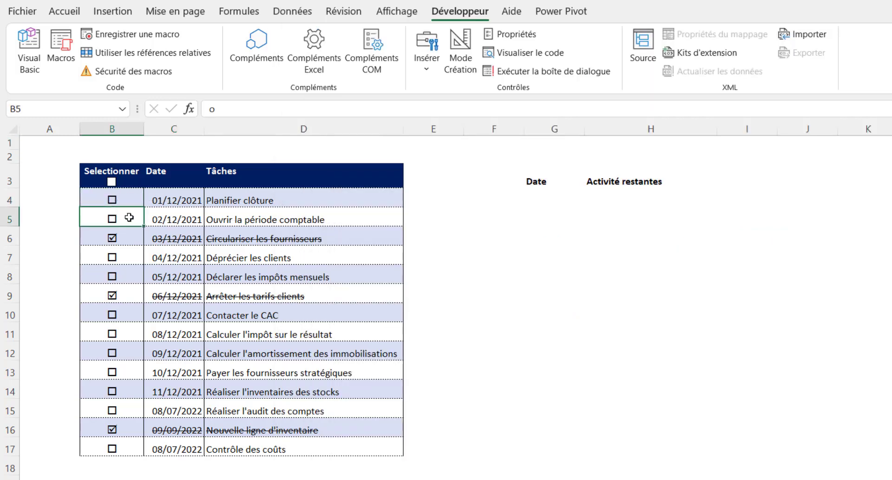
{"action": "left_click", "coordinate": [129, 199]}
{"action": "left_click_drag", "start_coordinate": [217, 108], "coordinate": [192, 115]}
{"action": "key", "text": "ctrl+c"}
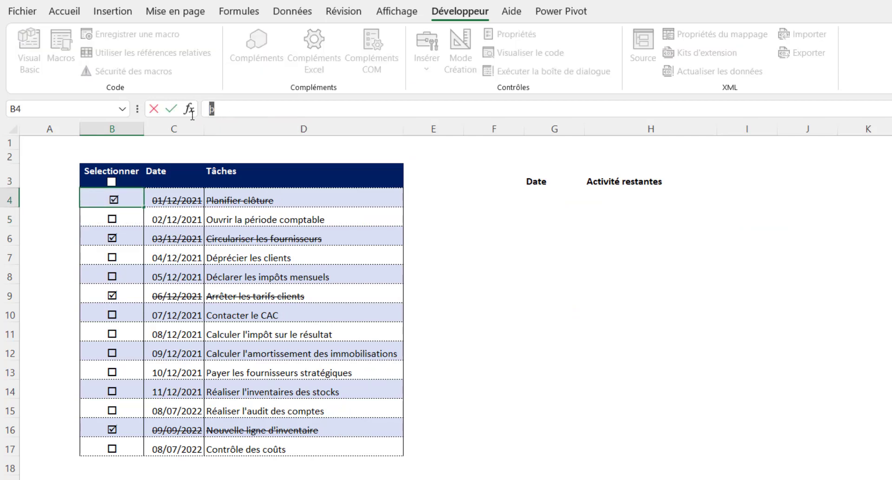
{"action": "key", "text": "Return"}
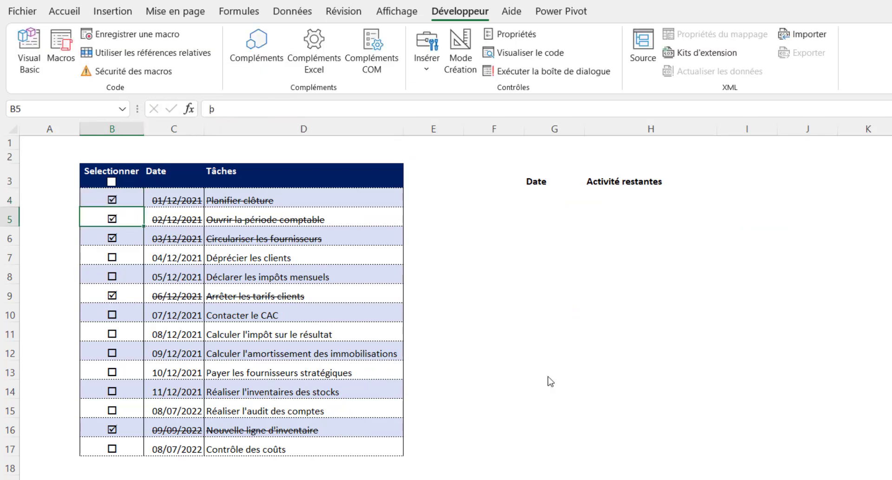
{"action": "key", "text": "alt+F11"}
{"action": "type", "text": "\"B4:B\" & DerniereLigne).Value=\""}
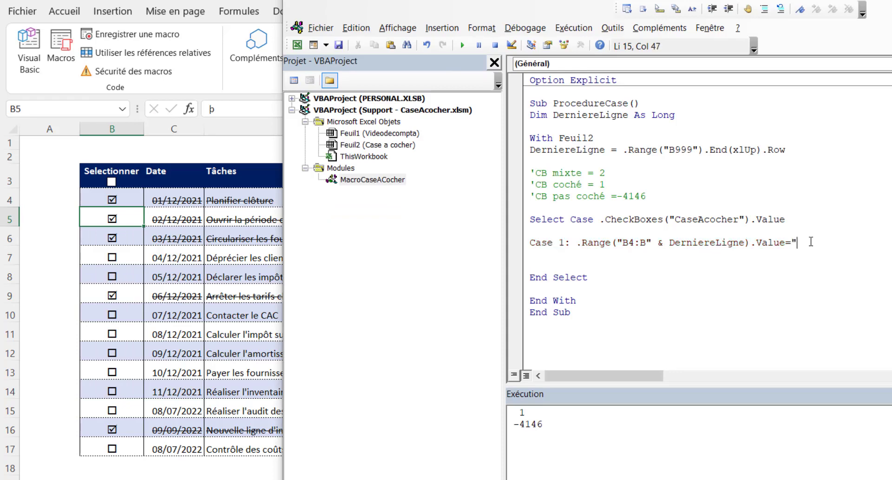
{"action": "key", "text": "ctrl+v"}
{"action": "type", "text": "\""}
{"action": "key", "text": "Return"}
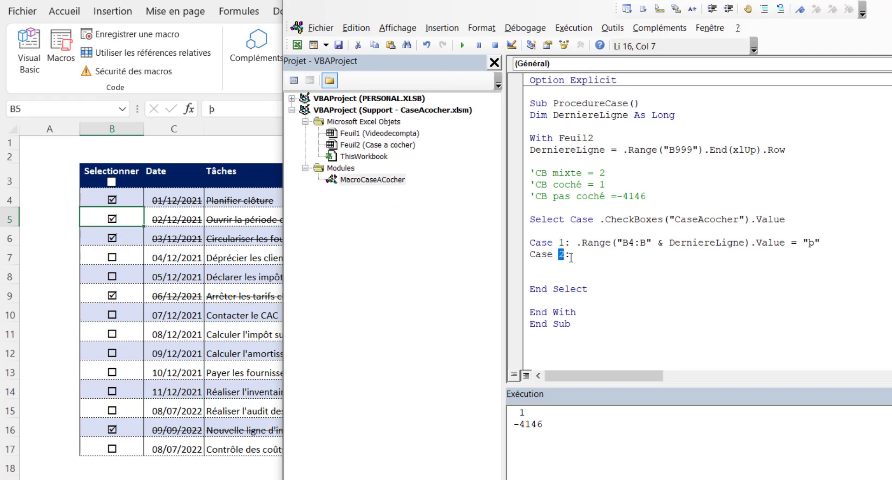
- Make the second case test for -4146, copied from the unchecked CB comment
{"action": "left_click_drag", "start_coordinate": [616, 197], "coordinate": [647, 197]}
{"action": "key", "text": "ctrl+c"}
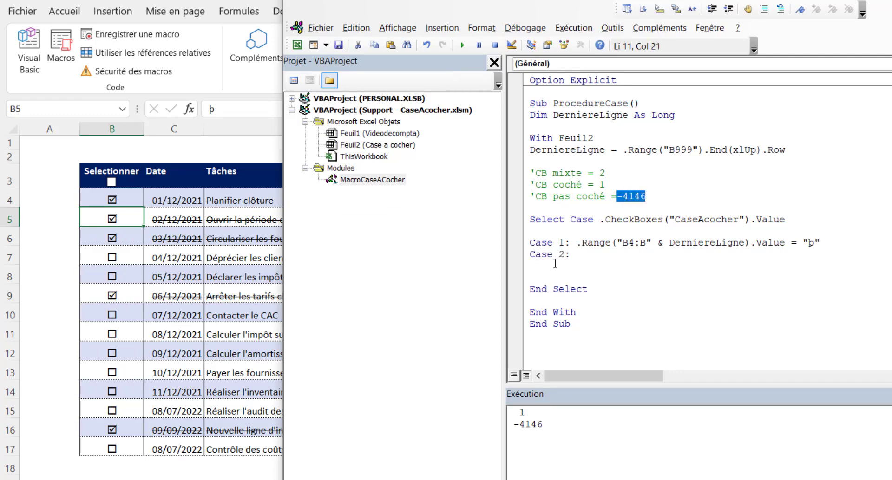
{"action": "left_click_drag", "start_coordinate": [559, 255], "coordinate": [564, 255]}
{"action": "key", "text": "ctrl+v"}
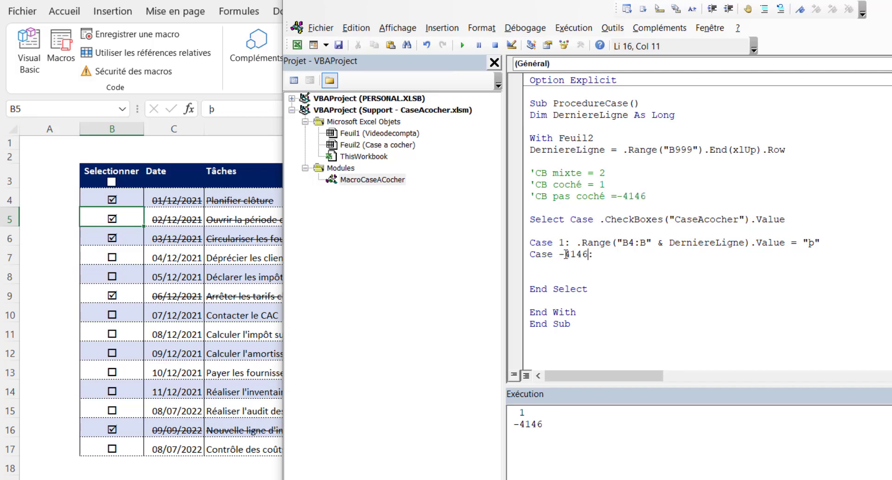
- Copy the range assignment from Case 1 to the Case -4146 line
{"action": "key", "text": "End"}
{"action": "left_click_drag", "start_coordinate": [576, 242], "coordinate": [834, 245]}
{"action": "key", "text": "ctrl+c"}
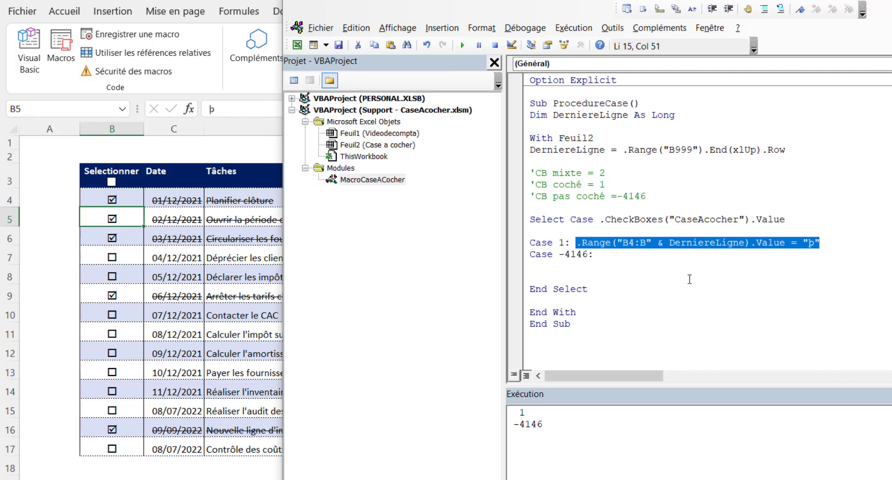
{"action": "left_click", "coordinate": [645, 255]}
{"action": "key", "text": "ctrl+v"}
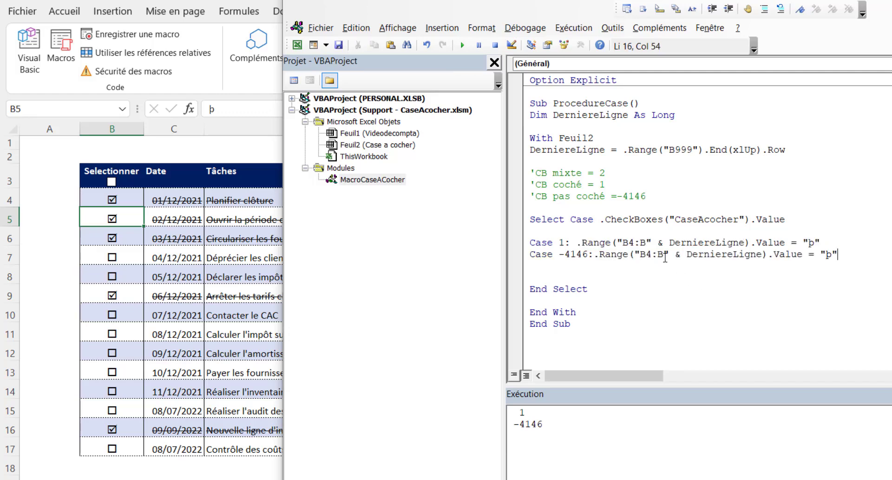
- Replace the assigned character in Case -4146 with the unchecked-box character o from the sheet, and remove the extra blank line before End Select
{"action": "left_click", "coordinate": [832, 254]}
{"action": "left_click", "coordinate": [134, 253]}
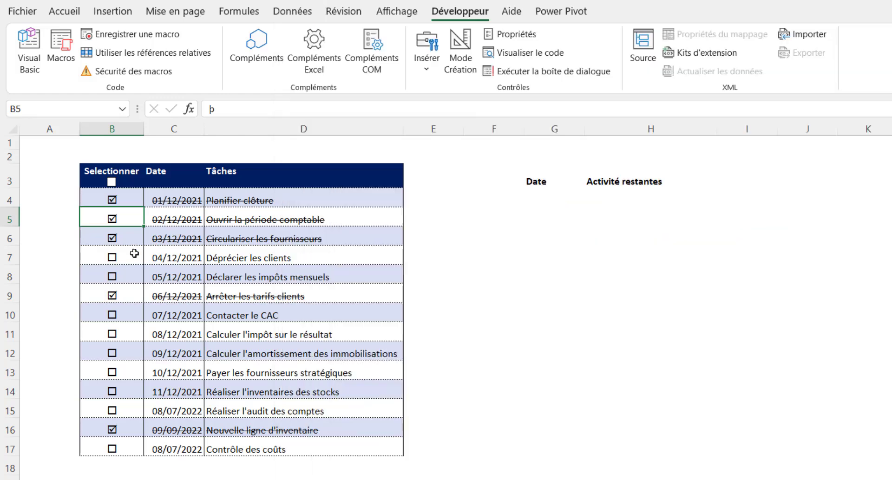
{"action": "left_click", "coordinate": [134, 253]}
{"action": "left_click", "coordinate": [110, 236]}
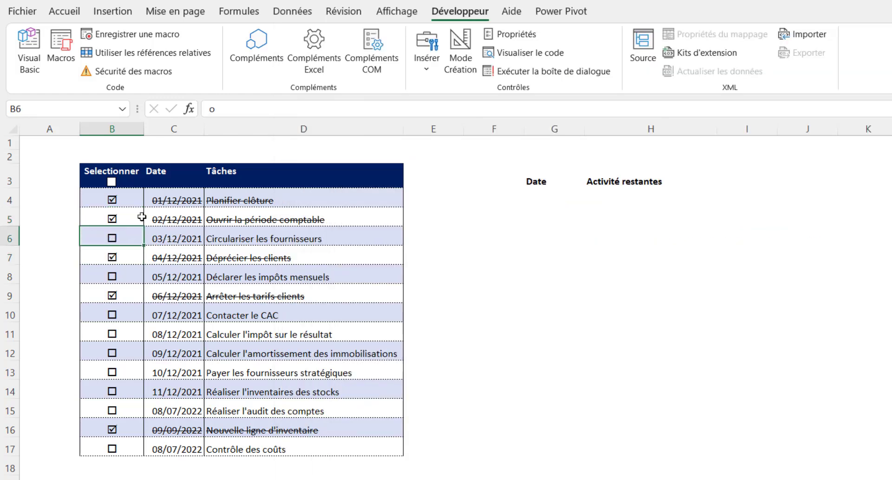
{"action": "left_click_drag", "start_coordinate": [221, 109], "coordinate": [204, 110]}
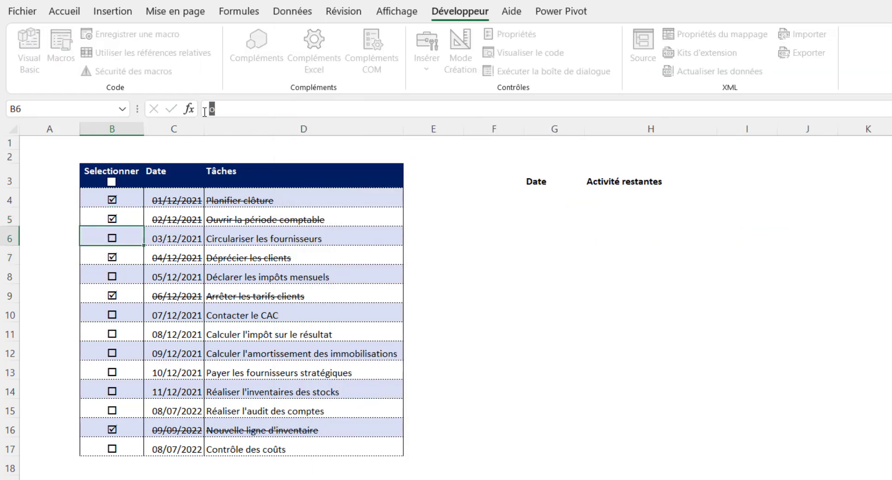
{"action": "key", "text": "Return"}
{"action": "key", "text": "alt+F11"}
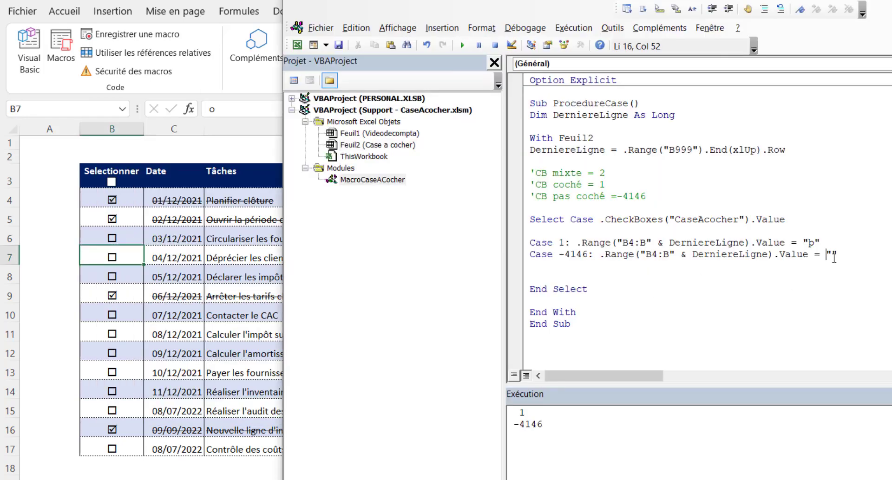
{"action": "type", "text": "o"}
{"action": "left_click", "coordinate": [733, 279]}
{"action": "key", "text": "BackSpace"}
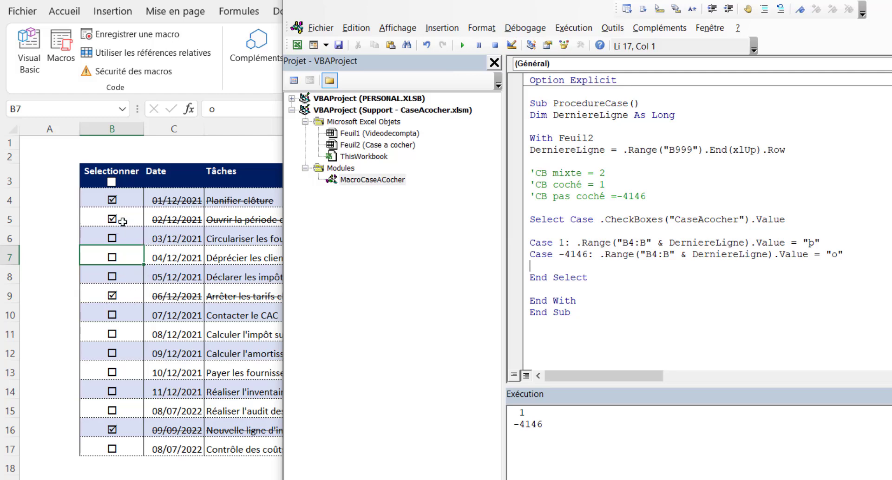
- Assign the ProcedureCase macro to the header checkbox in the Selectionner column
{"action": "left_click", "coordinate": [141, 240]}
{"action": "right_click", "coordinate": [112, 182]}
{"action": "key", "text": "Escape"}
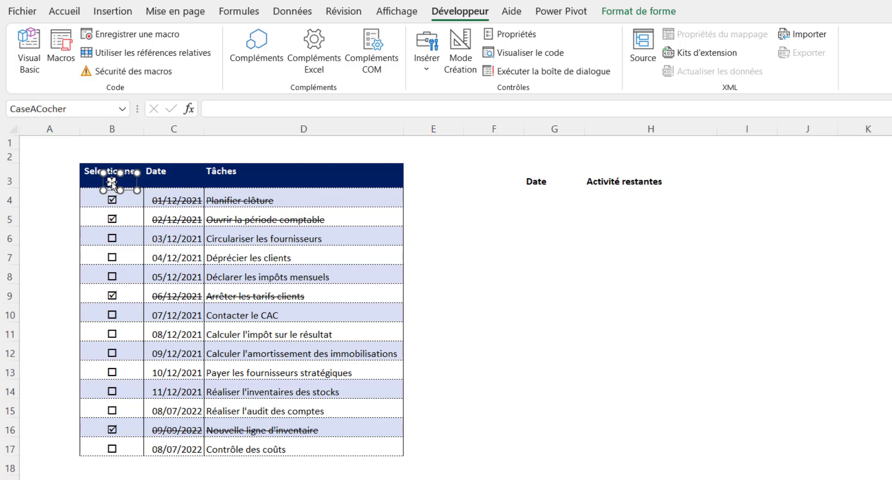
{"action": "right_click", "coordinate": [112, 182]}
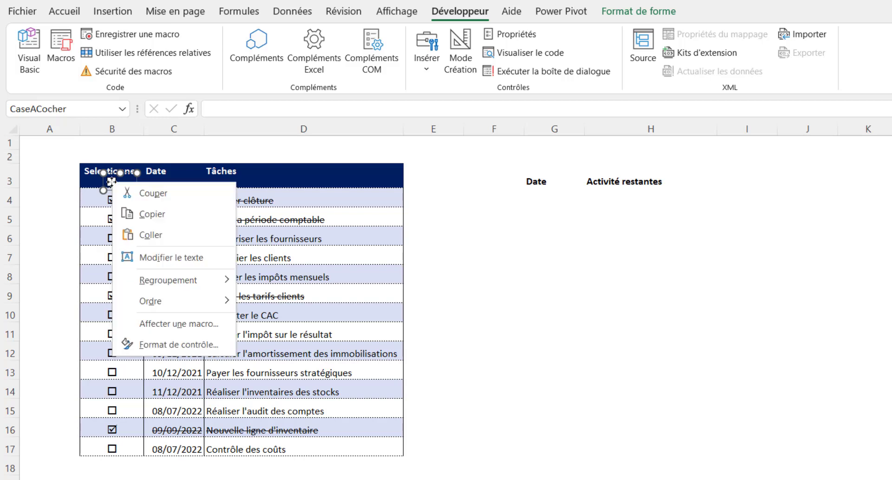
{"action": "left_click", "coordinate": [182, 324]}
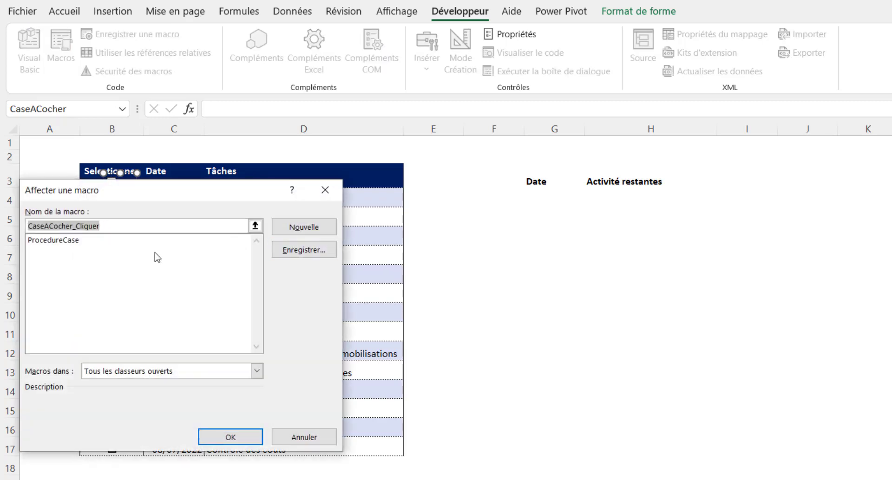
{"action": "left_click", "coordinate": [82, 241]}
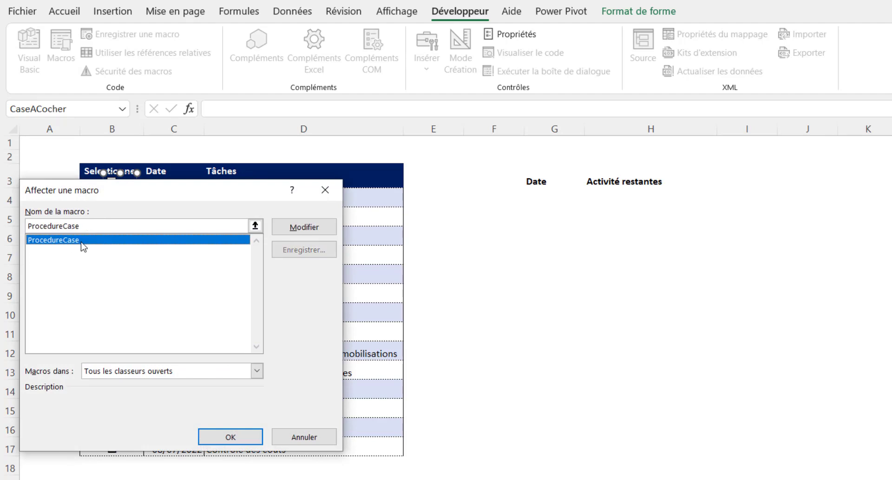
{"action": "left_click", "coordinate": [233, 437]}
- Test the assigned macro by ticking and then unticking the header checkbox for the whole list
{"action": "left_click", "coordinate": [63, 312]}
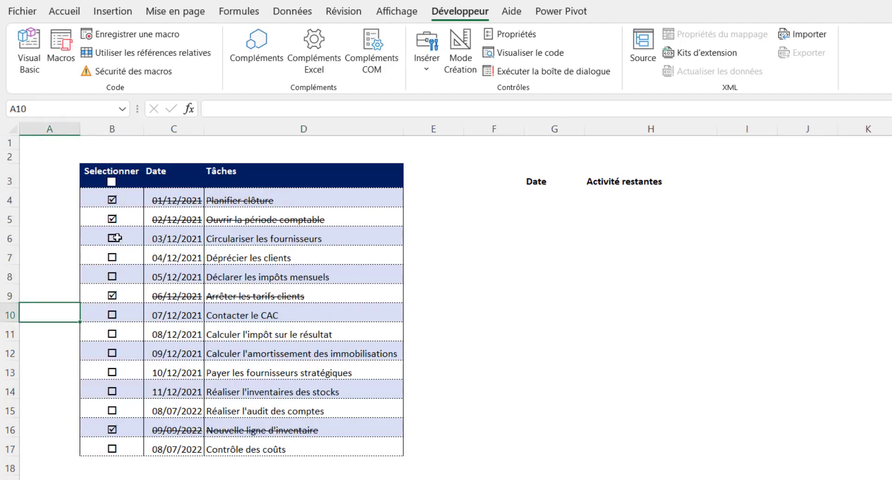
{"action": "left_click", "coordinate": [112, 182]}
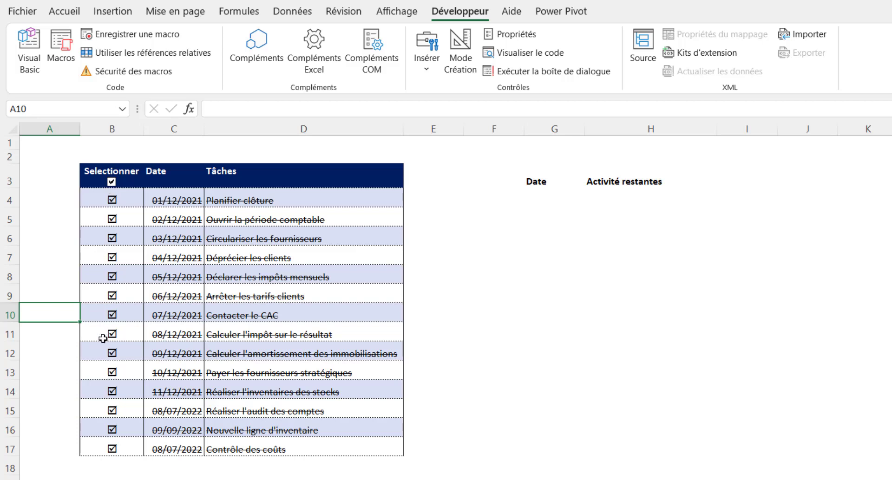
{"action": "left_click", "coordinate": [110, 182]}
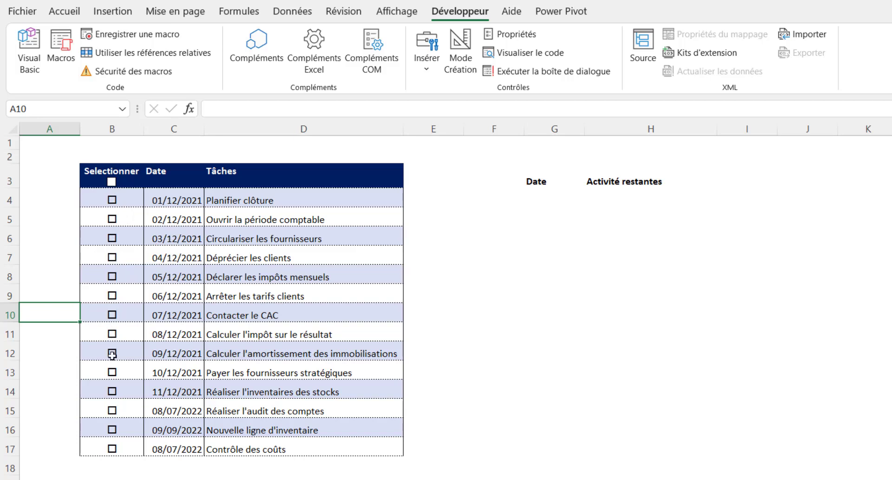
- Add a task in row 18 with the date 07/07/2022 and the text Nouvelle tâche
{"action": "left_click", "coordinate": [195, 472]}
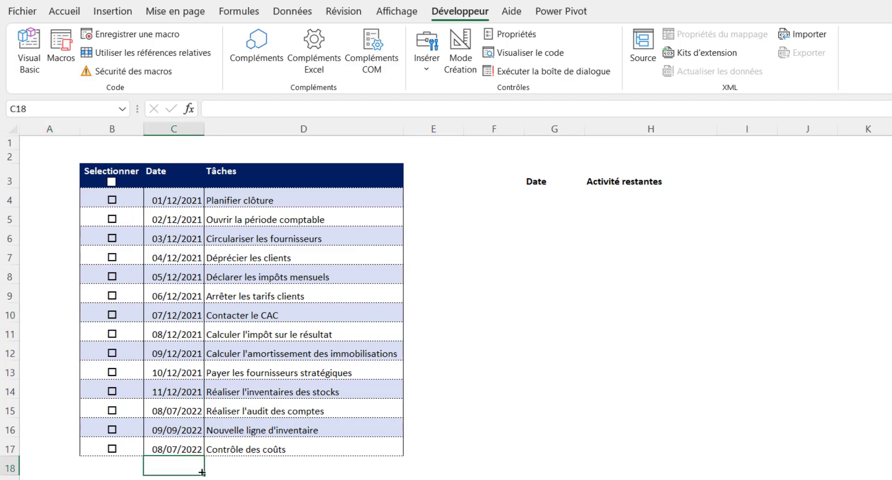
{"action": "type", "text": "7/07"}
{"action": "type", "text": "/2"}
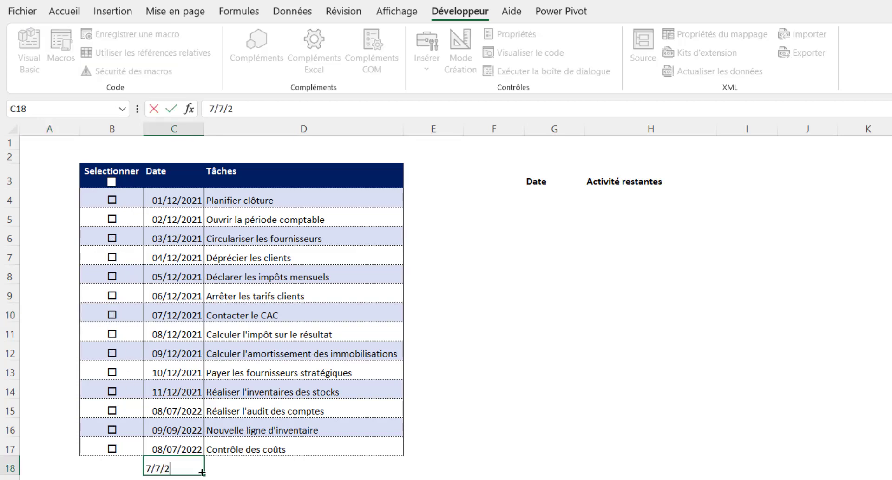
{"action": "type", "text": "022"}
{"action": "key", "text": "Tab"}
{"action": "type", "text": "Nouvelle "}
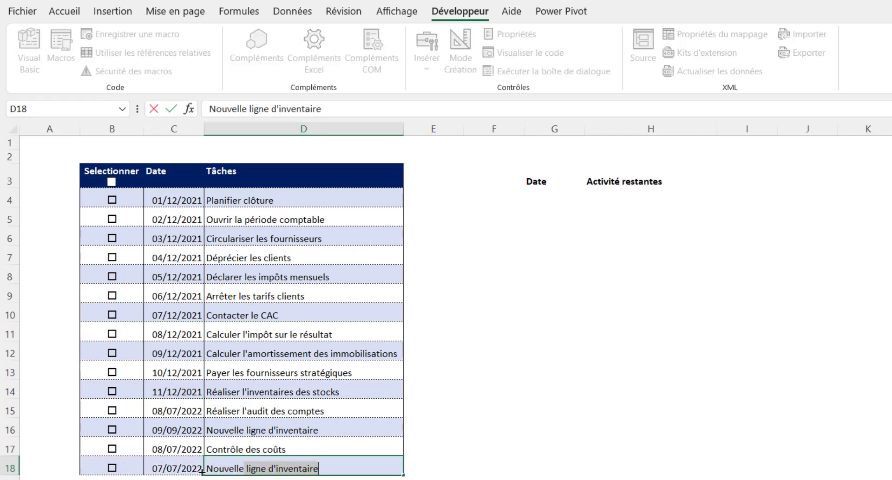
{"action": "type", "text": "ta"}
{"action": "type", "text": " tâche"}
{"action": "key", "text": "Return"}
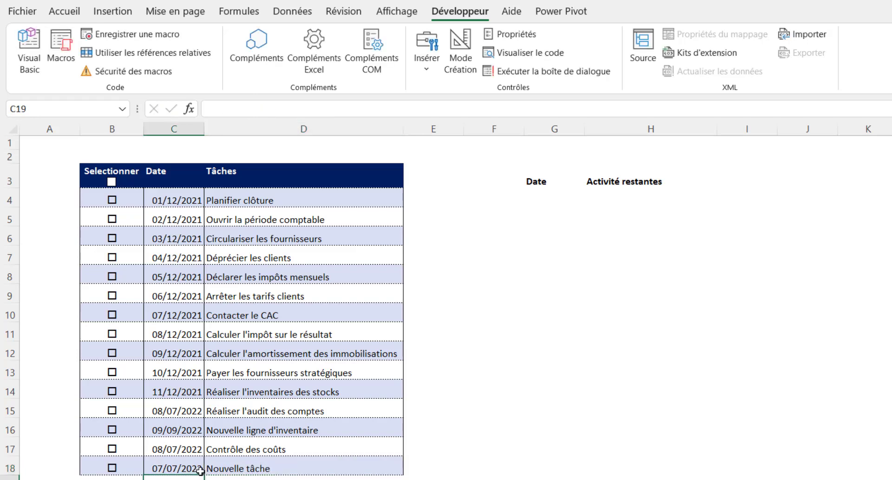
- Tick and untick the header checkbox to test that the macro covers the newly added task row
{"action": "left_click", "coordinate": [112, 182]}
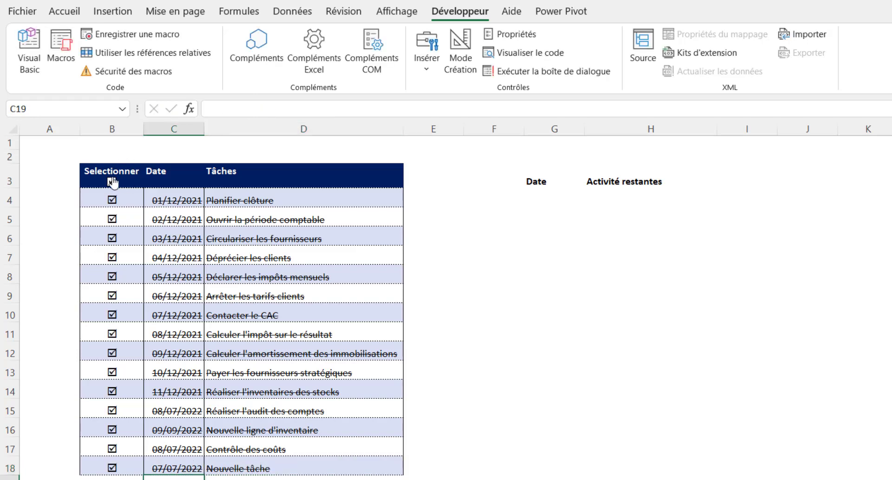
{"action": "left_click", "coordinate": [112, 181]}
{"action": "left_click", "coordinate": [293, 316]}
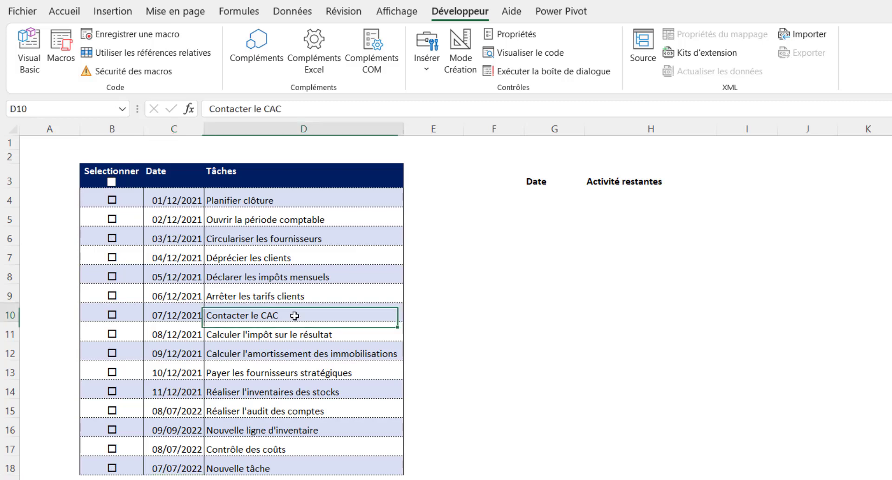
- Tick the individual checkboxes of the tasks in rows 7, 8 and 9
{"action": "left_click", "coordinate": [111, 258]}
{"action": "double_click", "coordinate": [112, 257]}
{"action": "double_click", "coordinate": [112, 277]}
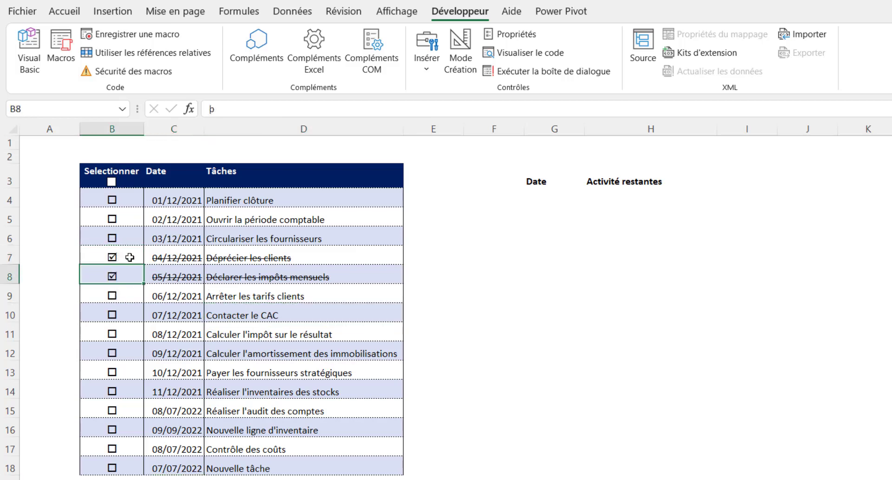
{"action": "double_click", "coordinate": [112, 296]}
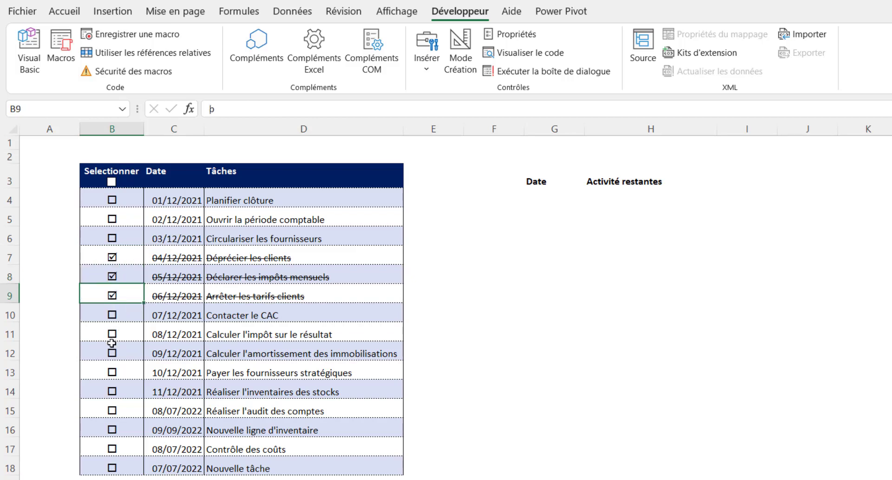
- Review the header checkbox's available value states in its control format settings, leaving them unchanged
{"action": "right_click", "coordinate": [112, 182]}
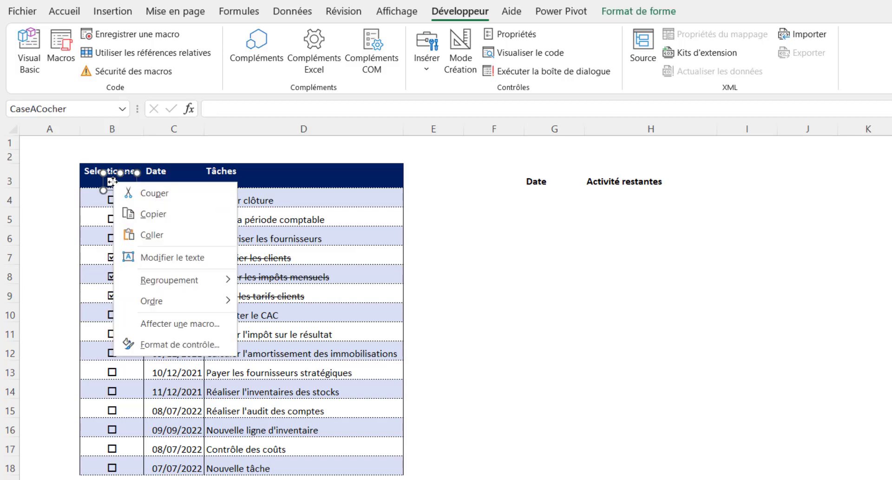
{"action": "left_click", "coordinate": [180, 346]}
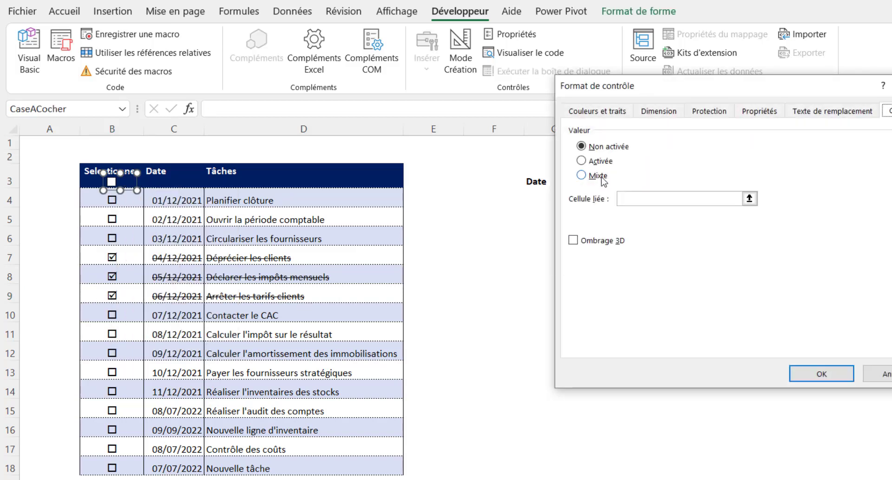
{"action": "left_click", "coordinate": [881, 374]}
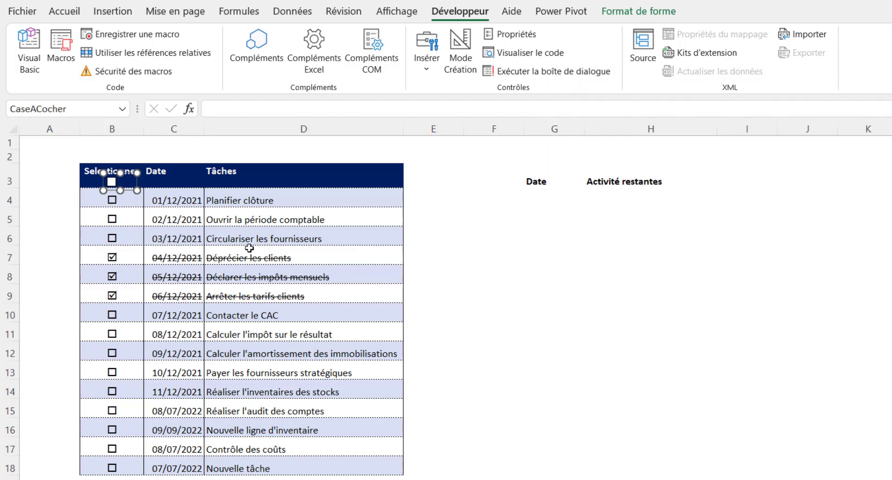
{"action": "left_click", "coordinate": [173, 240]}
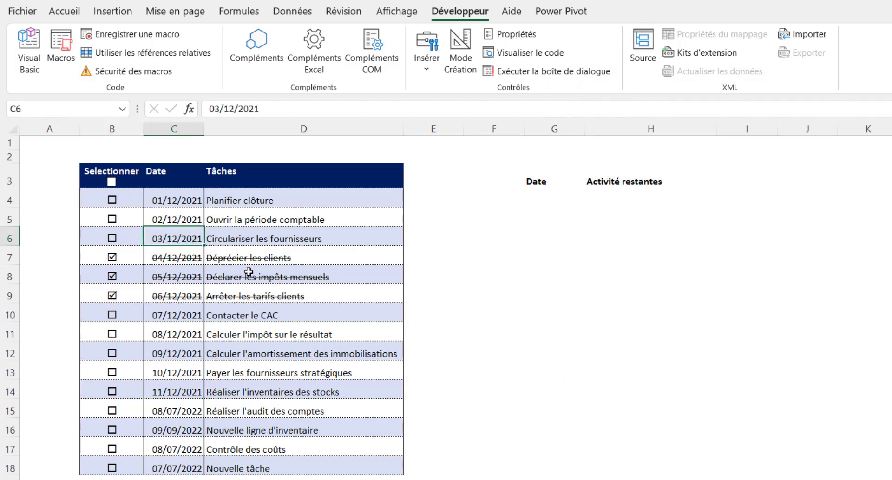
- Open the Feuil2 sheet module in the VBA editor and insert a line below the Else statement of Worksheet_SelectionChange
{"action": "key", "text": "alt+F11"}
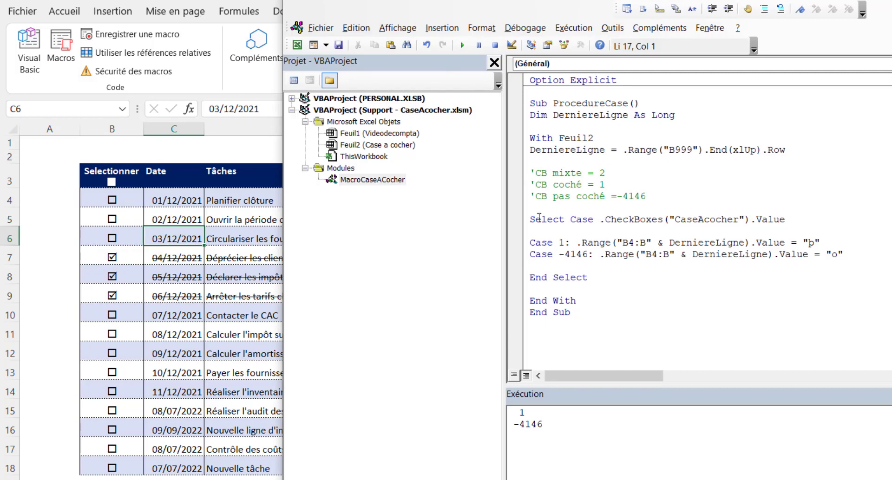
{"action": "left_click", "coordinate": [367, 147]}
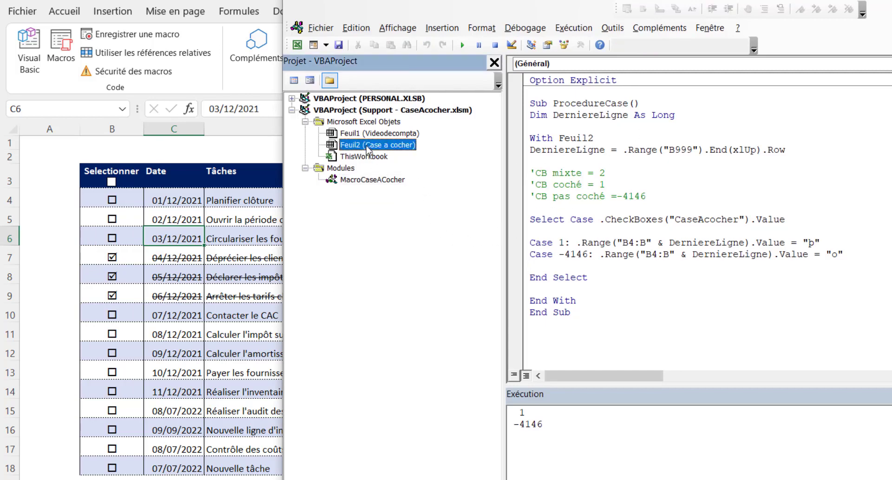
{"action": "double_click", "coordinate": [367, 146]}
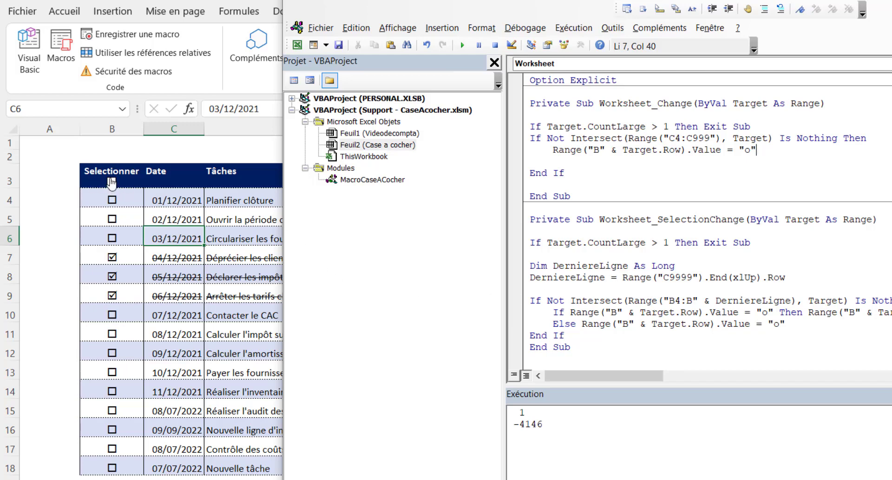
{"action": "left_click", "coordinate": [829, 321]}
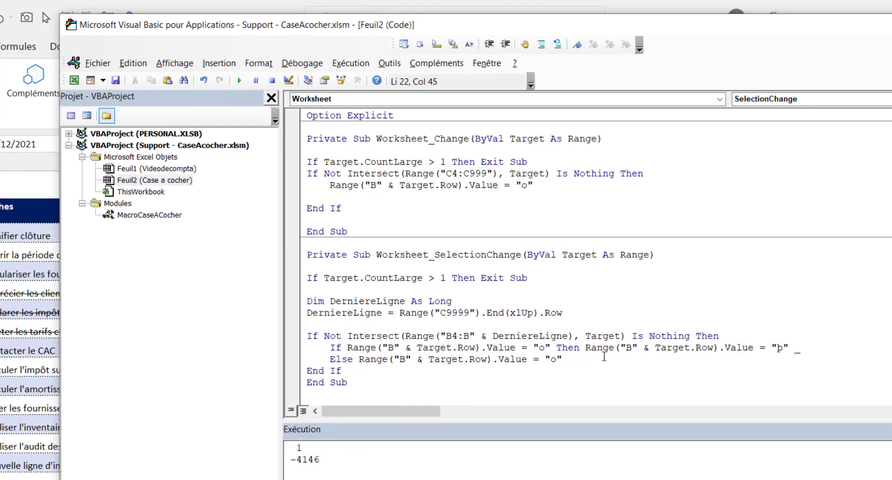
{"action": "key", "text": "Return"}
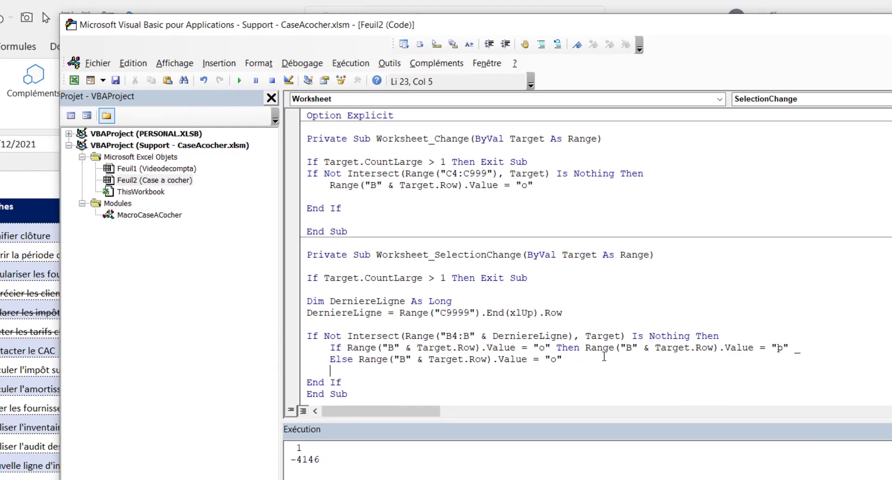
- Write the beginning of the header checkbox assignment on the new line: Feuil2.checkboxes("CaseACocher").Value=
{"action": "type", "text": "Feuil2."}
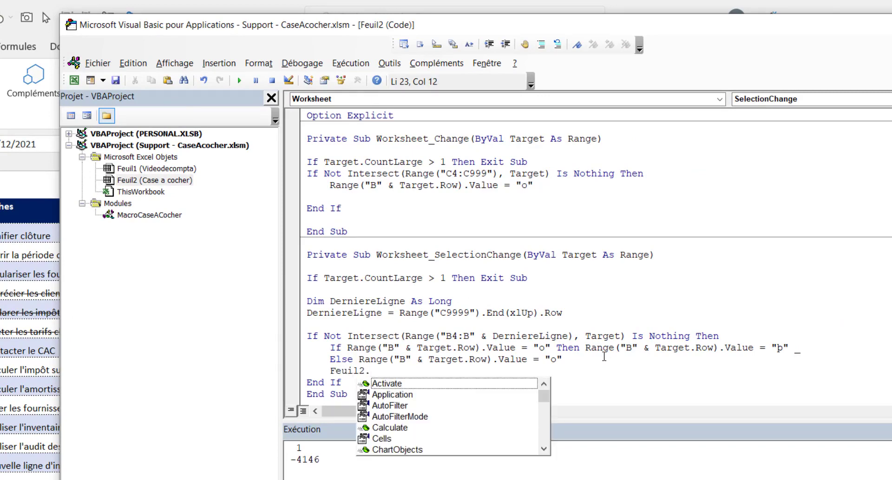
{"action": "type", "text": "chex"}
{"action": "key", "text": "BackSpace"}
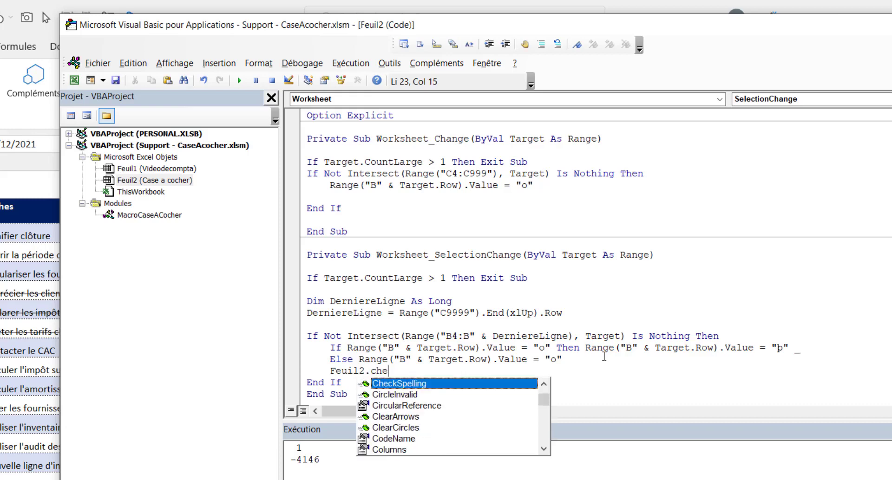
{"action": "type", "text": "ckboi"}
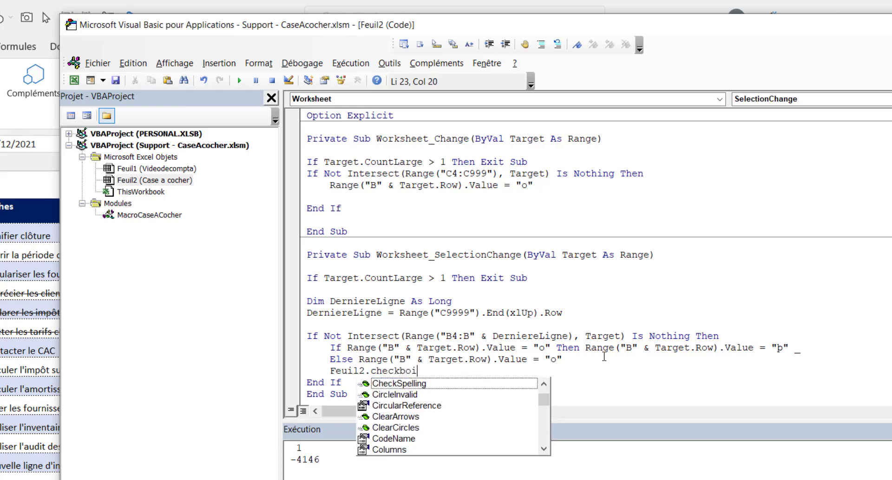
{"action": "key", "text": "BackSpace"}
{"action": "key", "text": "BackSpace"}
{"action": "type", "text": "oxesq"}
{"action": "type", "text": "("}
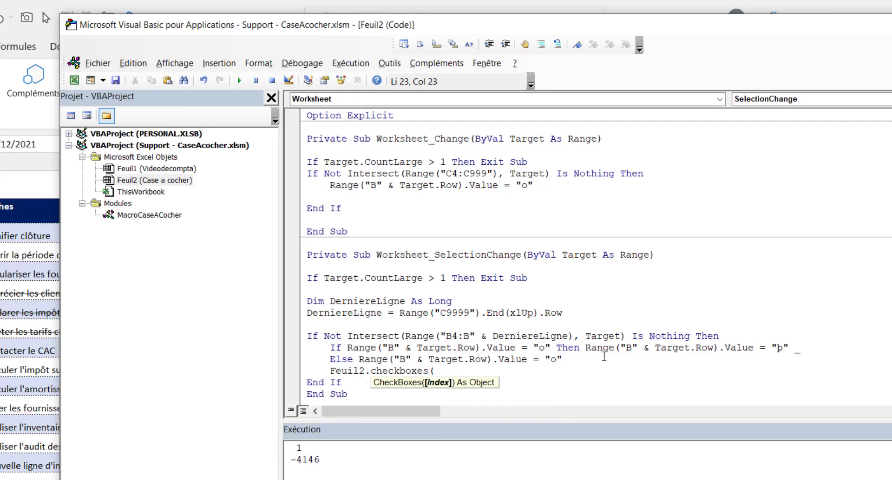
{"action": "type", "text": "\"CaseACocher\")"}
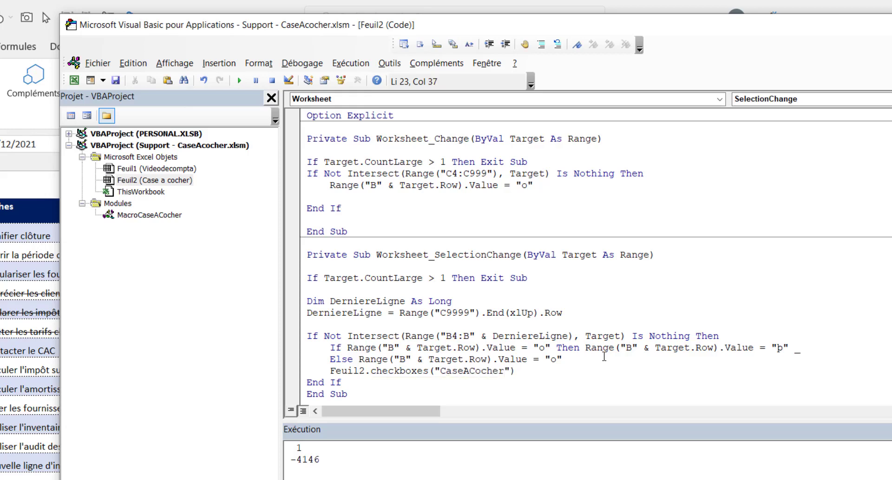
{"action": "type", "text": ".Value="}
- Look up the mixed-state code in the MacroCaseACocher module and complete the checkbox assignment in Feuil2 with the value 2
{"action": "double_click", "coordinate": [157, 215]}
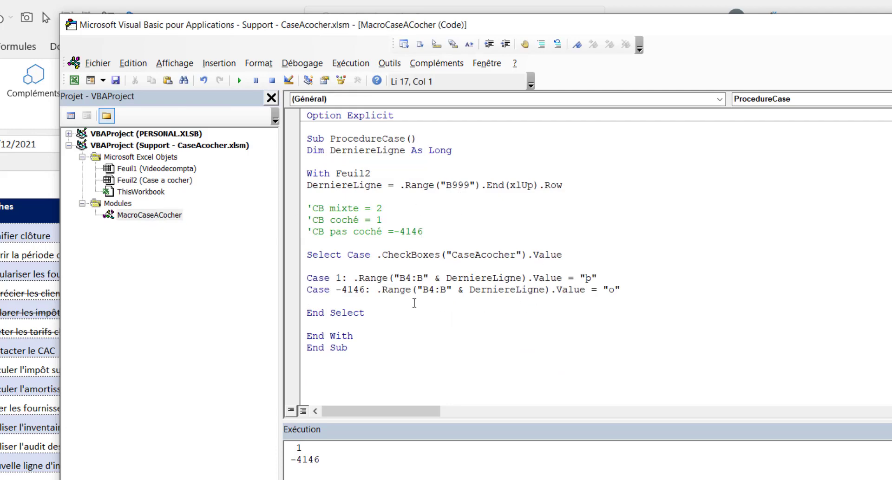
{"action": "left_click", "coordinate": [327, 213]}
{"action": "left_click", "coordinate": [397, 207]}
{"action": "double_click", "coordinate": [155, 181]}
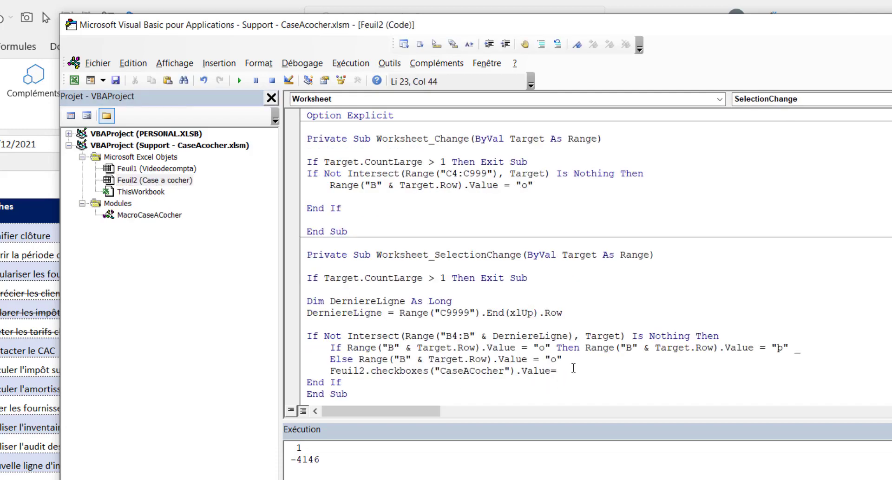
{"action": "type", "text": "2"}
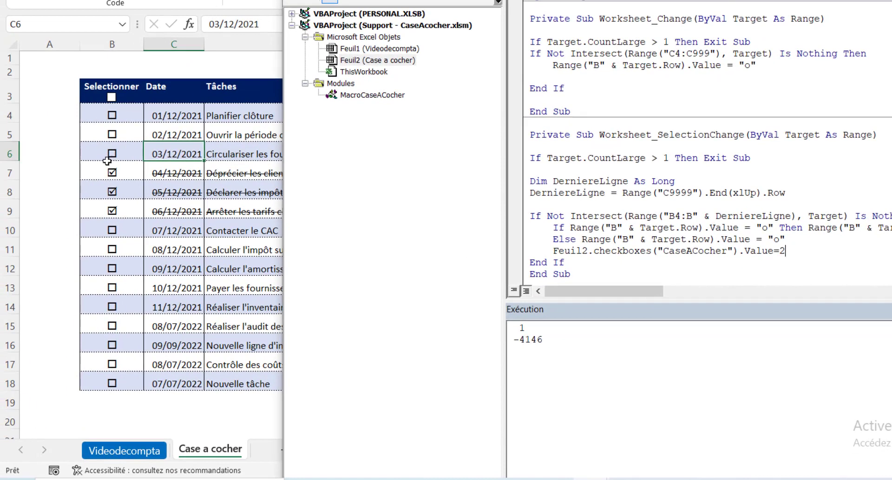
- Return to the worksheet and toggle the task checkboxes in rows 6, 9 and 10 to test the header checkbox's mixed state
{"action": "left_click", "coordinate": [113, 155]}
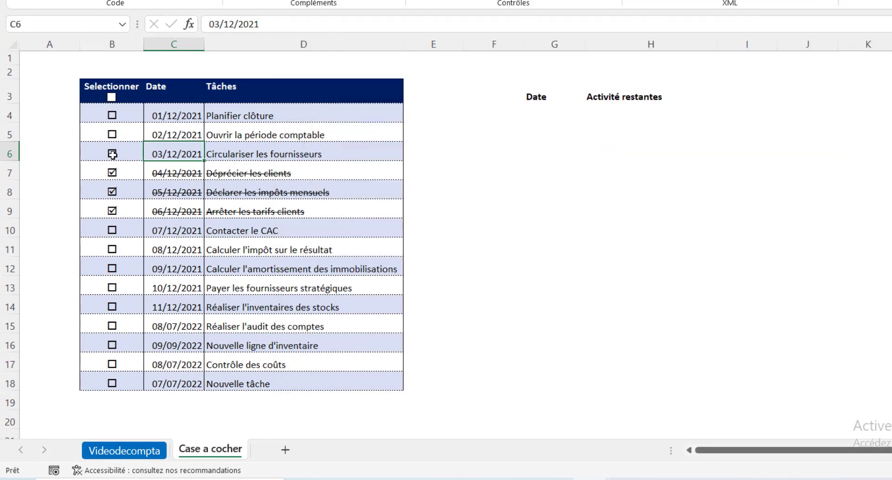
{"action": "left_click", "coordinate": [112, 154]}
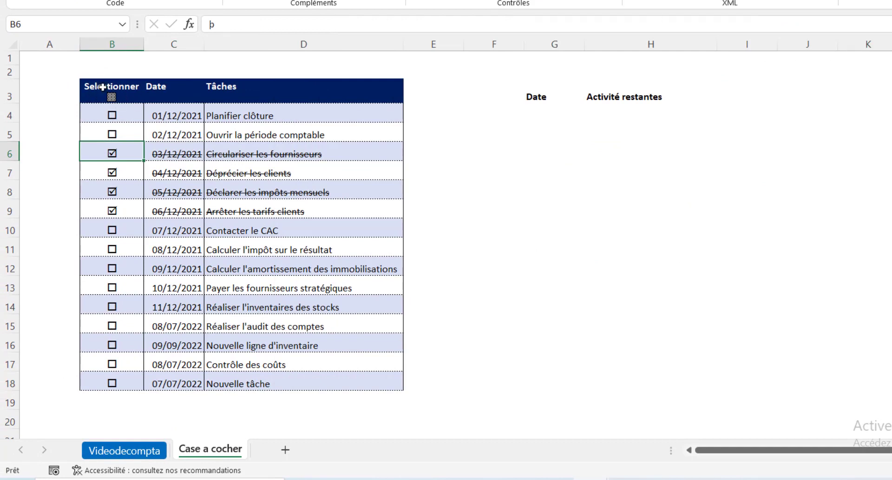
{"action": "left_click", "coordinate": [112, 211]}
{"action": "left_click", "coordinate": [112, 229]}
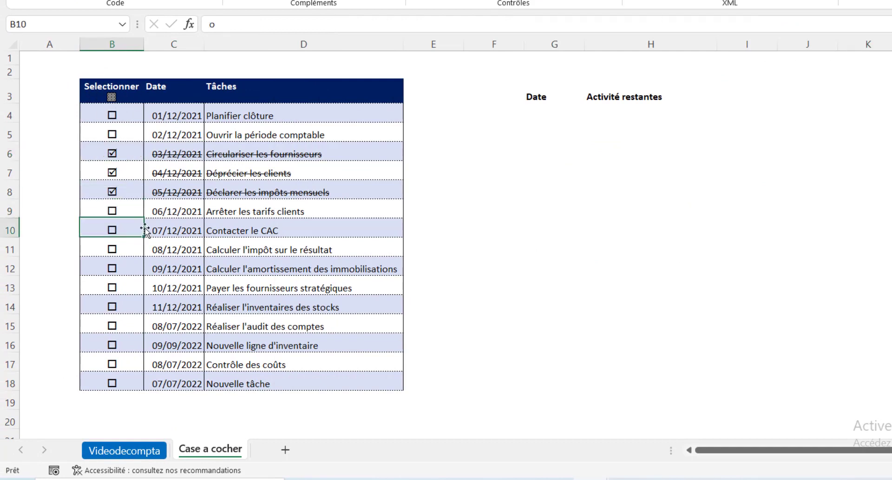
- Clear and tick all tasks with the header checkbox, and untick the tasks in rows 7 to 10 and 12 to 14
{"action": "left_click", "coordinate": [111, 99]}
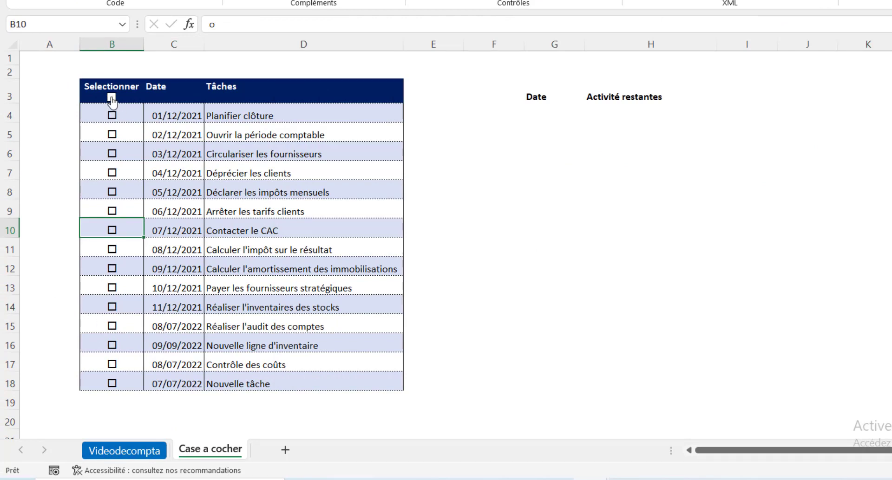
{"action": "left_click", "coordinate": [112, 98]}
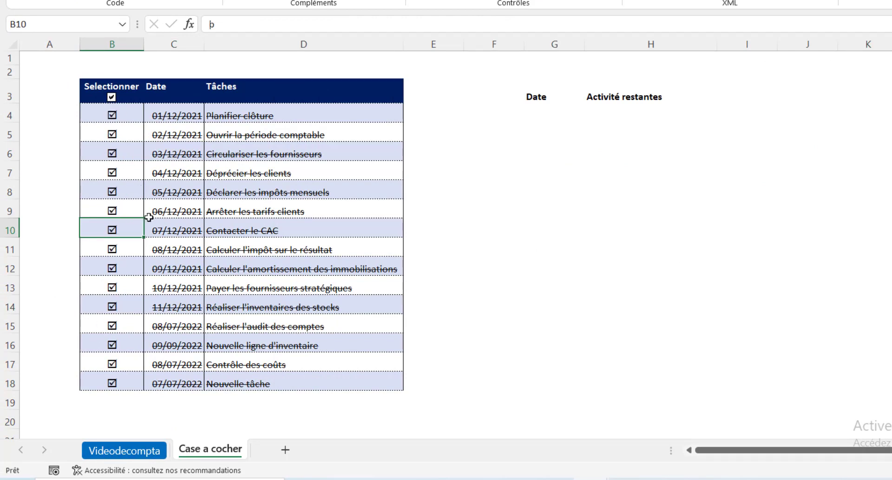
{"action": "left_click", "coordinate": [113, 268]}
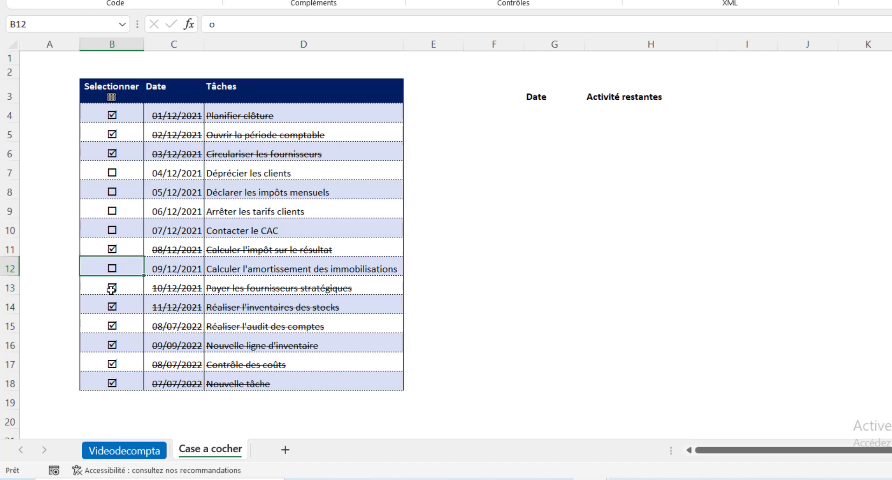
{"action": "left_click", "coordinate": [111, 289]}
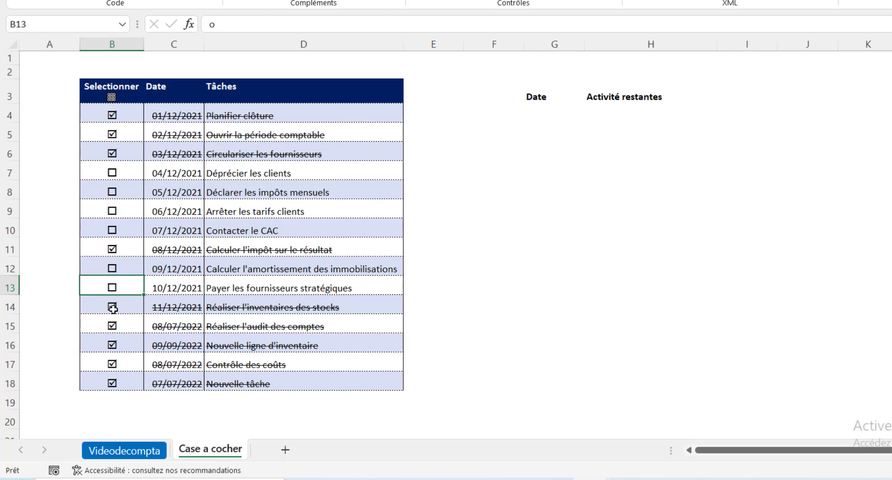
{"action": "left_click", "coordinate": [112, 307]}
- Examine the formula and the sheet range behind the defined name Tableau_Activite in the name manager
{"action": "left_click", "coordinate": [542, 114]}
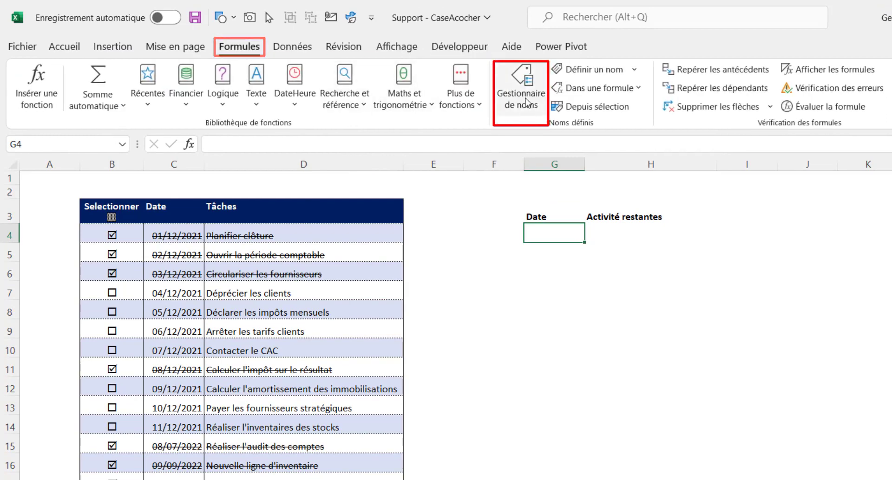
{"action": "left_click", "coordinate": [520, 91]}
{"action": "scroll", "coordinate": [649, 281], "scroll_direction": "down", "scroll_amount": 10}
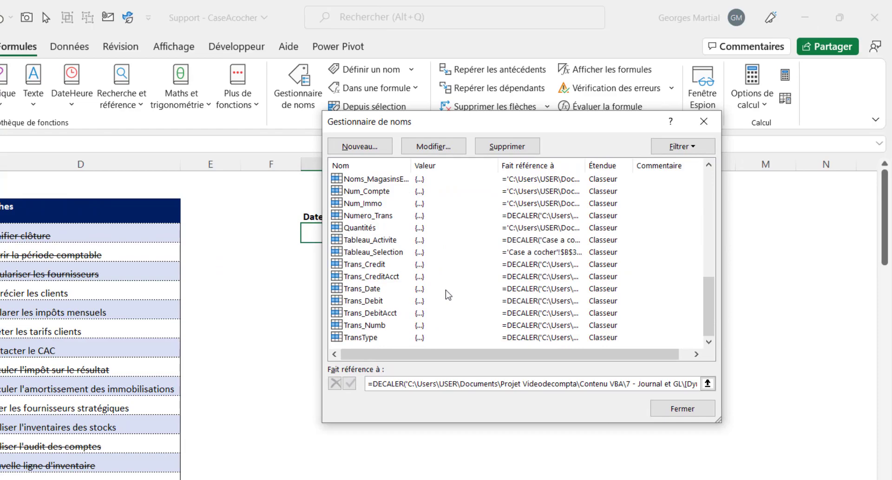
{"action": "left_click", "coordinate": [393, 240]}
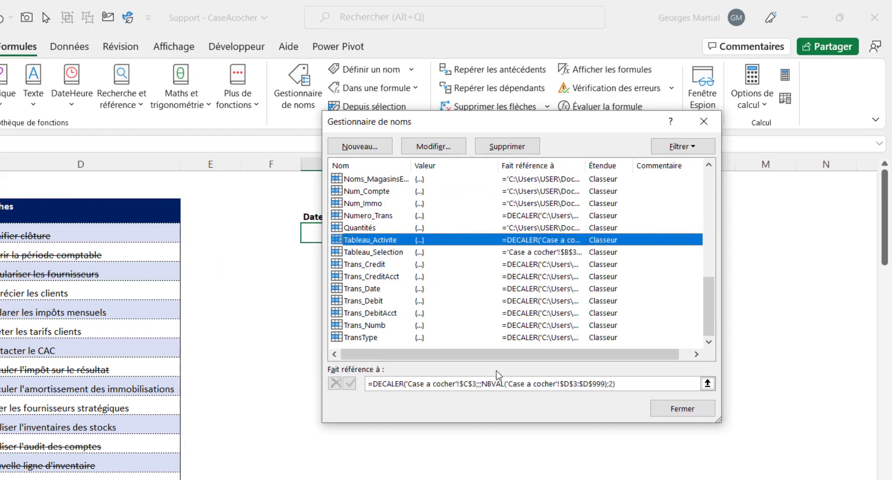
{"action": "left_click", "coordinate": [522, 385]}
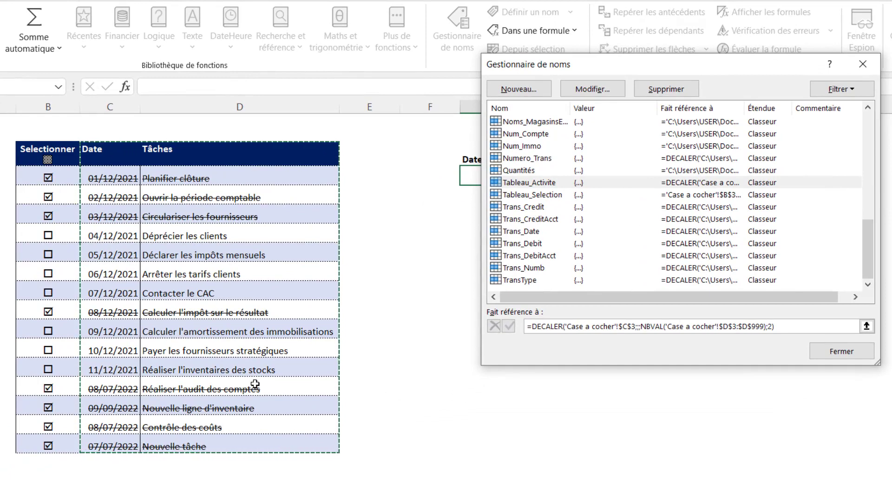
{"action": "key", "text": "Escape"}
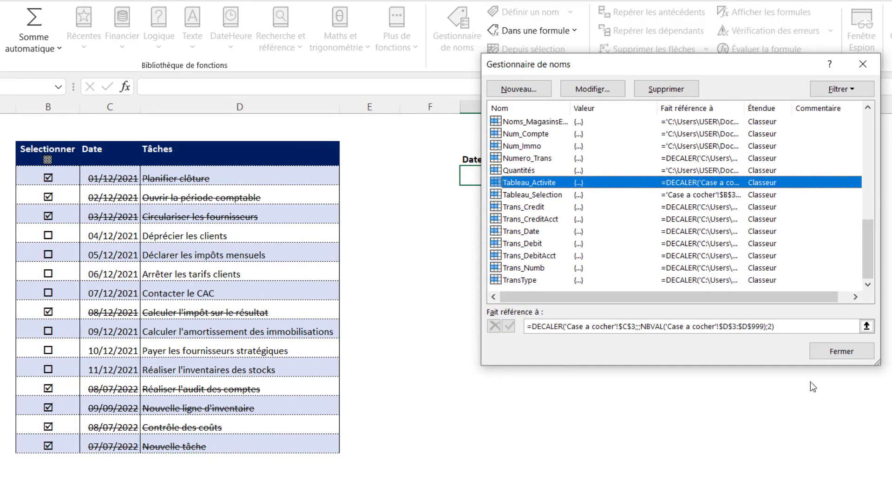
{"action": "left_click", "coordinate": [840, 352]}
- Add a test task in row 19 with the date 8/7/2022 and the text bbbbb
{"action": "left_click", "coordinate": [128, 457]}
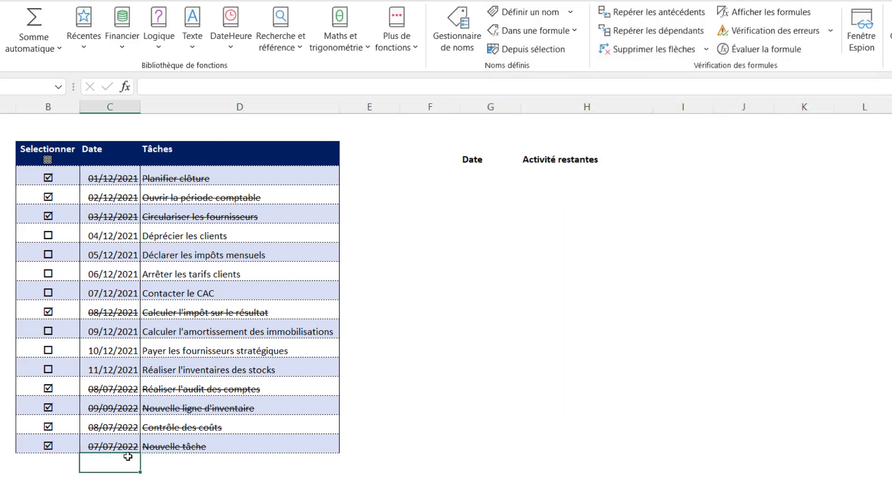
{"action": "type", "text": "8/7/2022"}
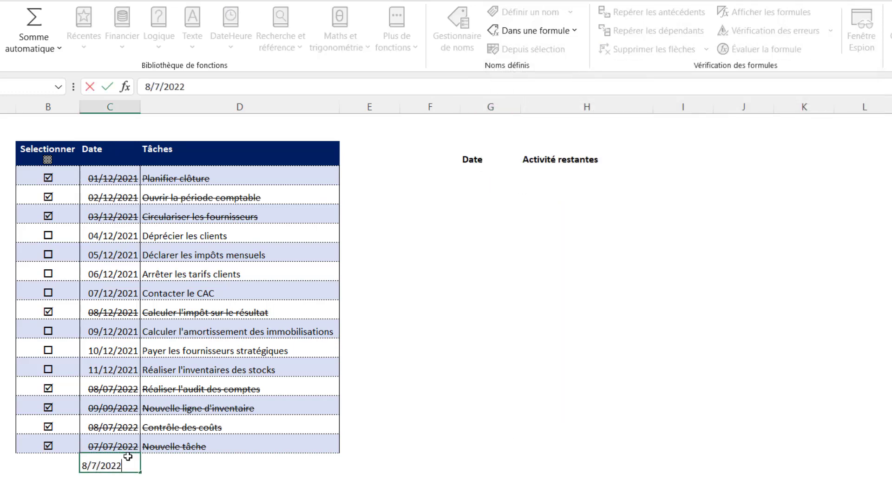
{"action": "key", "text": "Tab"}
{"action": "type", "text": "bbbbb"}
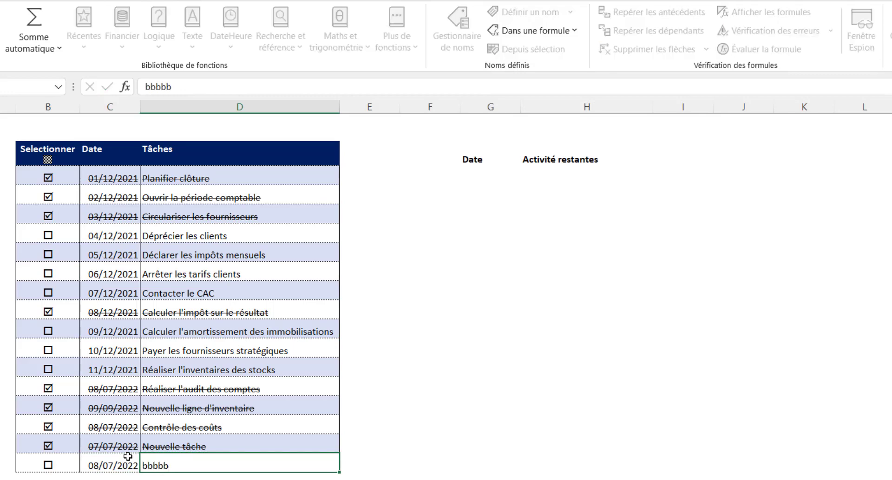
{"action": "key", "text": "Tab"}
- Examine the sheet range behind the defined name Tableau_Activite in the name manager, with the test task included
{"action": "left_click", "coordinate": [245, 346]}
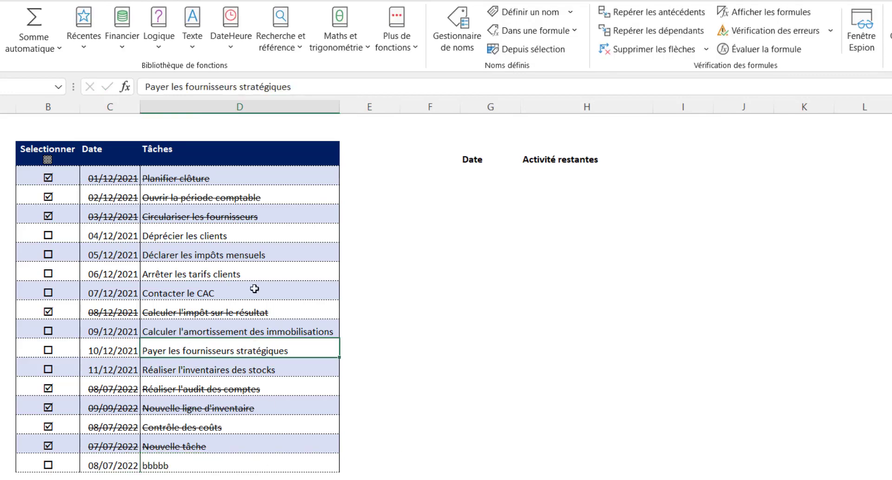
{"action": "left_click", "coordinate": [466, 46]}
{"action": "scroll", "coordinate": [578, 247], "scroll_direction": "down", "scroll_amount": 3}
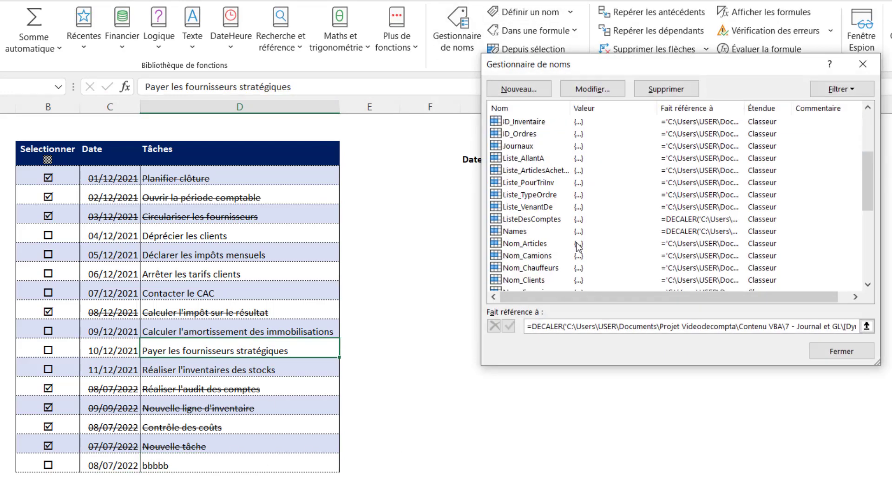
{"action": "scroll", "coordinate": [578, 244], "scroll_direction": "down", "scroll_amount": 2}
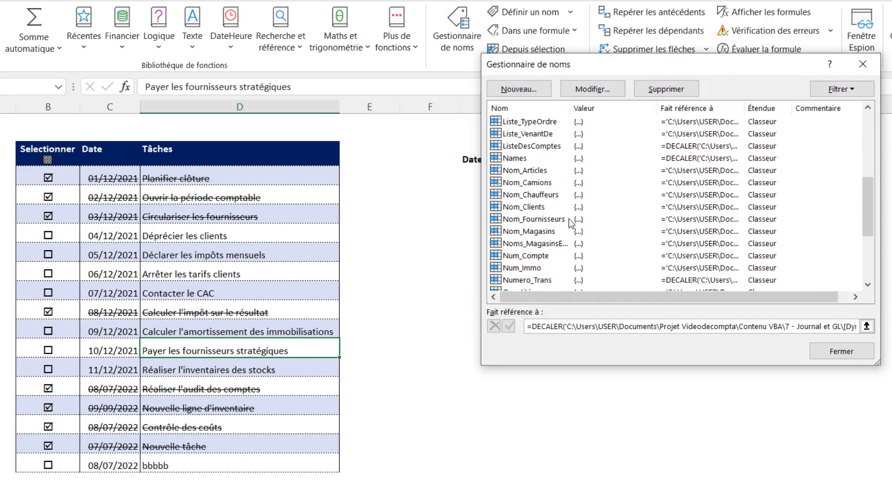
{"action": "scroll", "coordinate": [570, 241], "scroll_direction": "down", "scroll_amount": 3}
{"action": "left_click", "coordinate": [557, 184]}
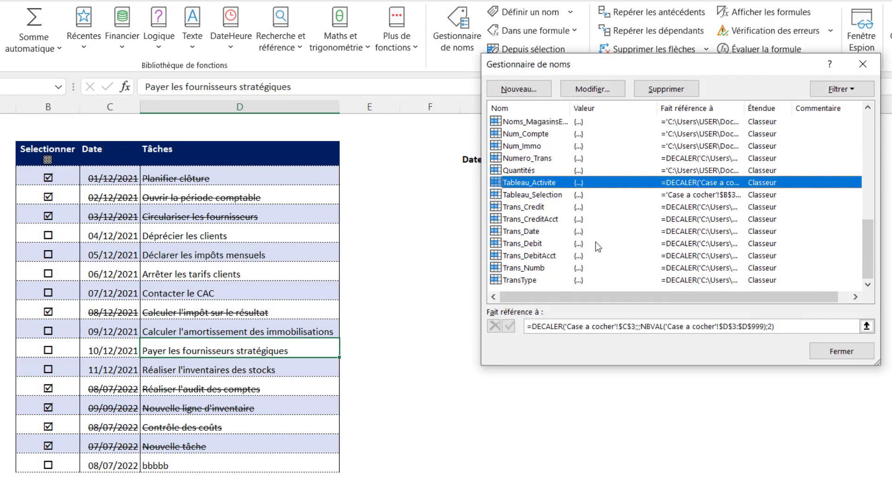
{"action": "left_click", "coordinate": [666, 326]}
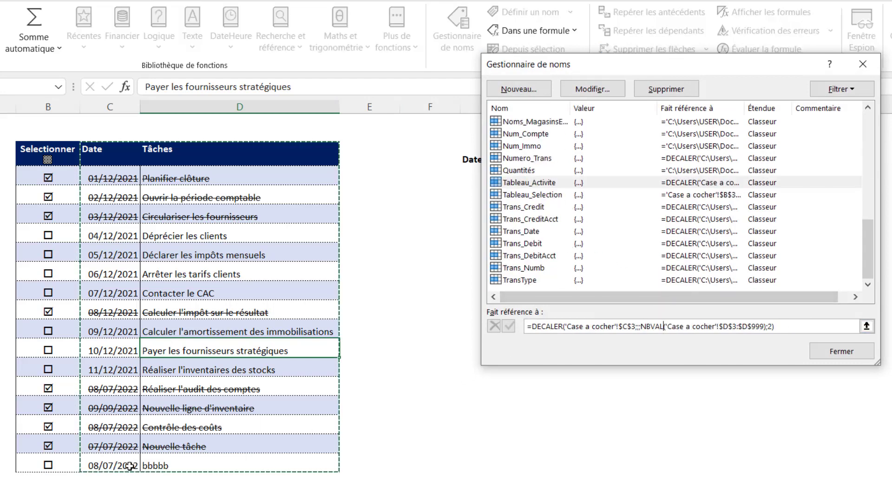
{"action": "left_click", "coordinate": [830, 356]}
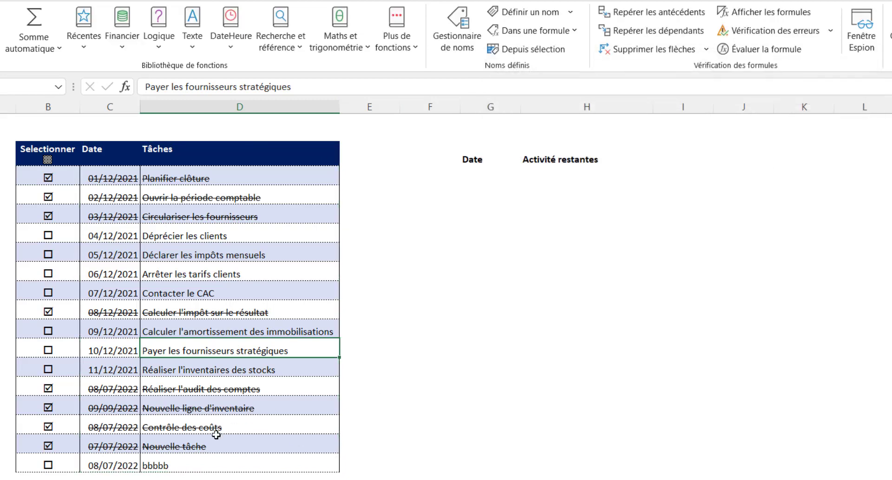
- Delete the test task's checkbox, date and text from row 19
{"action": "left_click_drag", "start_coordinate": [173, 459], "coordinate": [65, 464]}
{"action": "key", "text": "Delete"}
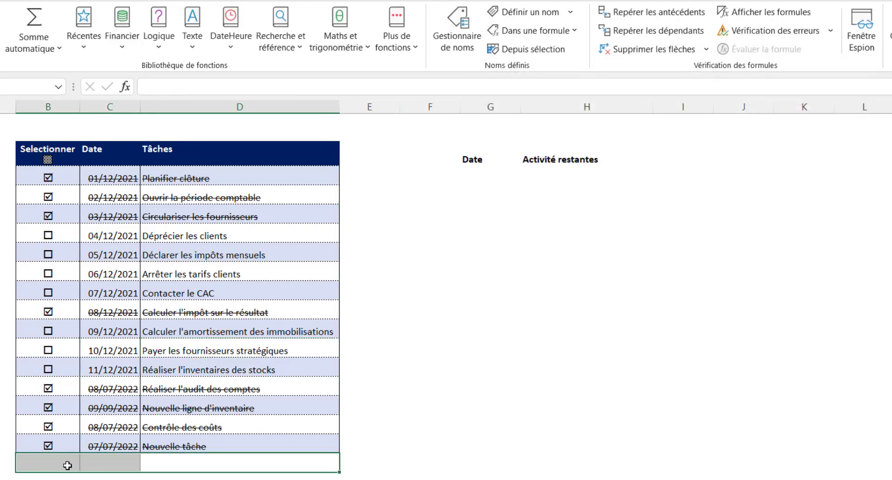
{"action": "left_click", "coordinate": [113, 445]}
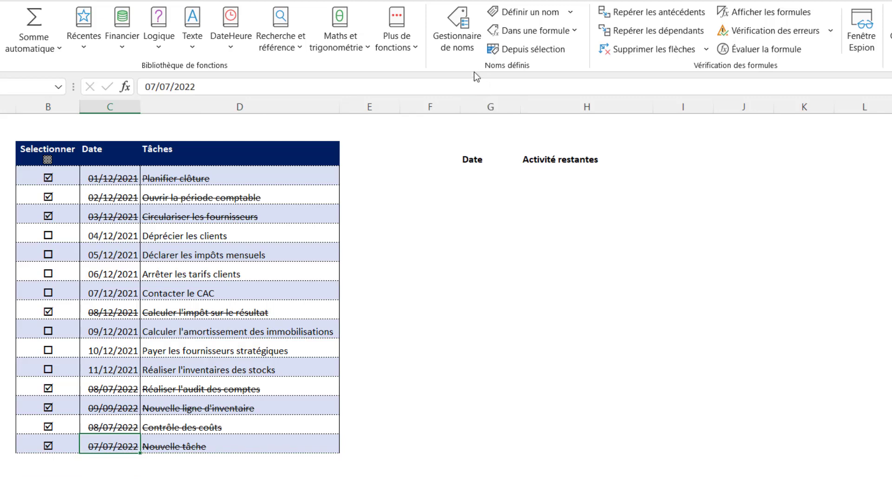
- Examine the formulas and sheet ranges behind the defined names Tableau_Activite and Tableau_Selection in the name manager
{"action": "left_click", "coordinate": [458, 32]}
{"action": "scroll", "coordinate": [597, 254], "scroll_direction": "down", "scroll_amount": 10}
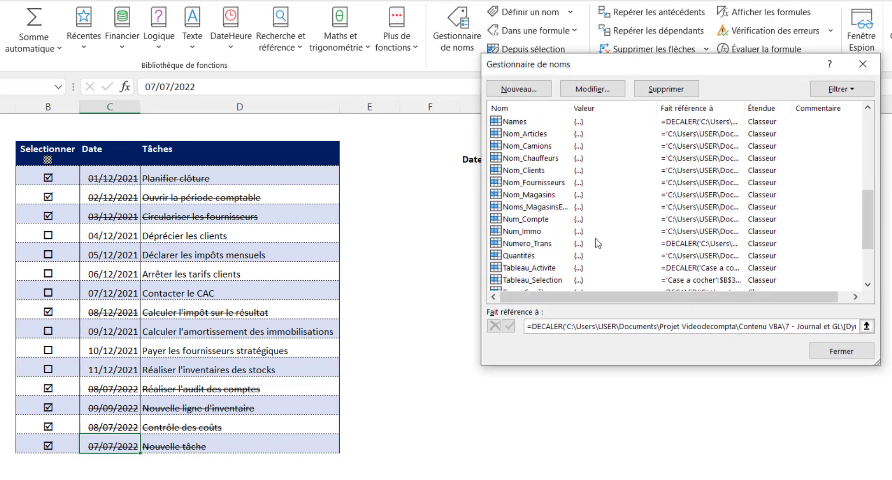
{"action": "left_click", "coordinate": [574, 185]}
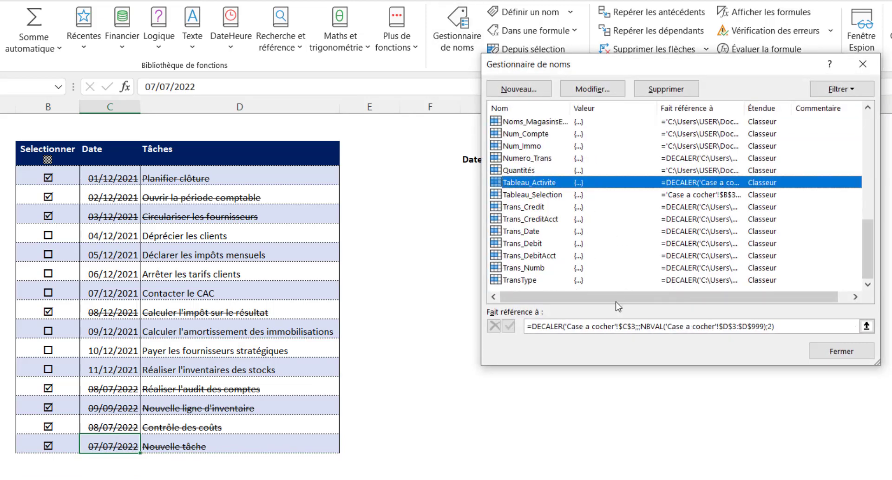
{"action": "left_click", "coordinate": [615, 327]}
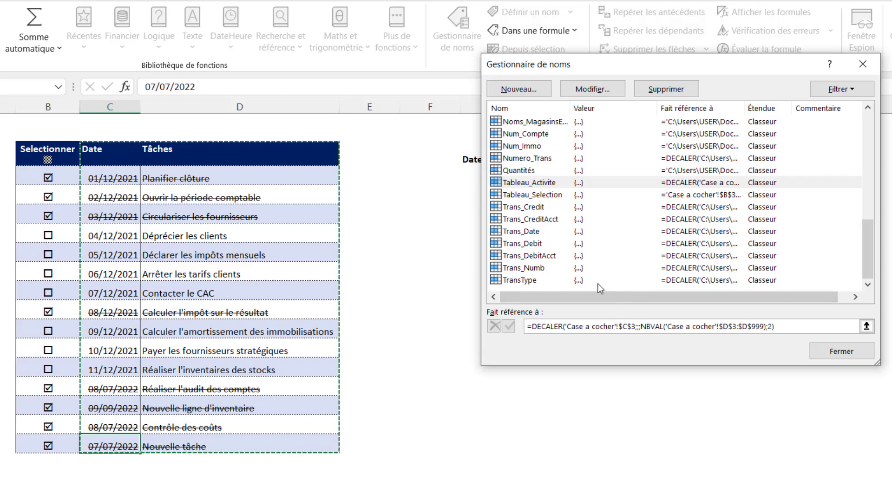
{"action": "left_click", "coordinate": [550, 195]}
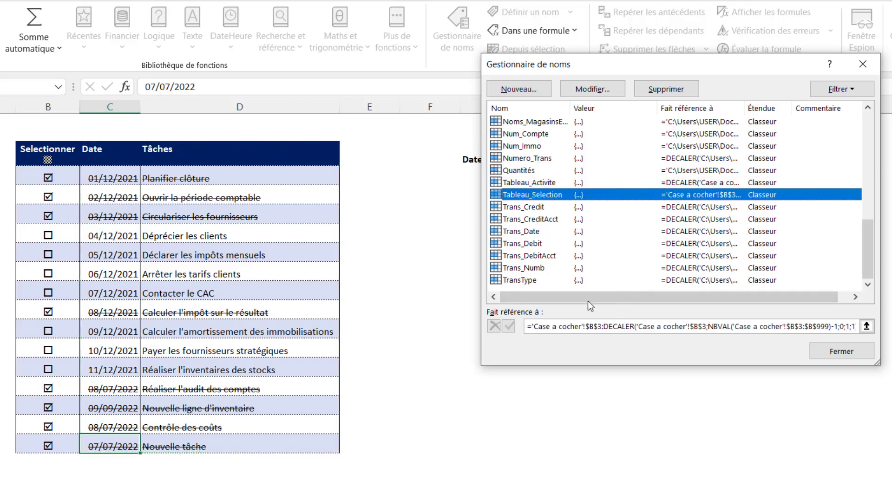
{"action": "left_click", "coordinate": [602, 326]}
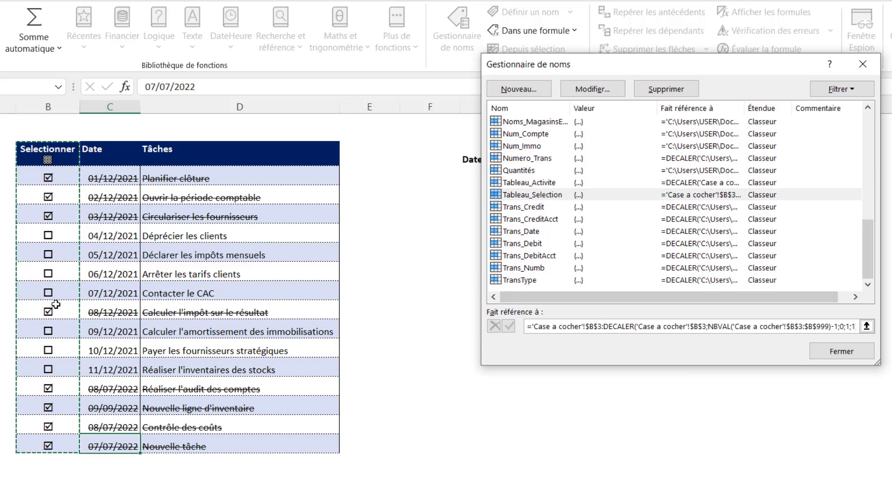
{"action": "left_click", "coordinate": [841, 352]}
- Start a FILTRE formula in cell G4, under the Date heading, with Tableau_Activite as the array to filter
{"action": "double_click", "coordinate": [490, 176]}
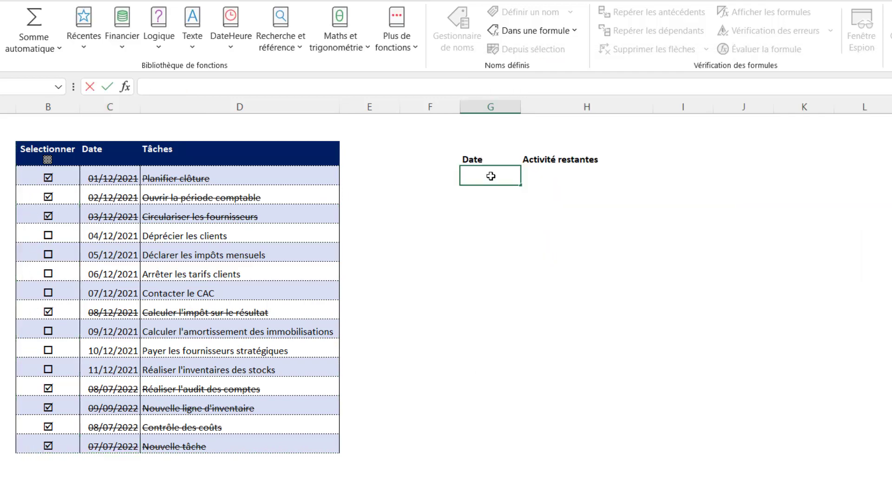
{"action": "key", "text": "Escape"}
{"action": "type", "text": "=filtre"}
{"action": "key", "text": "Tab"}
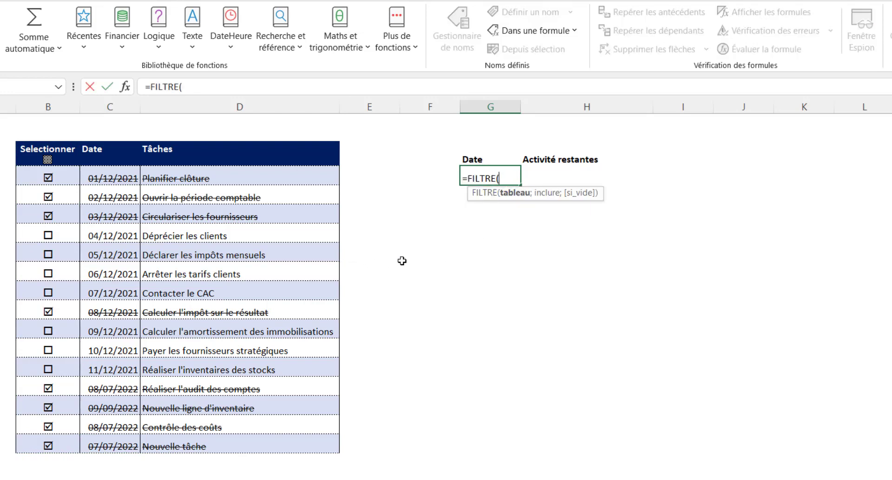
{"action": "type", "text": "table"}
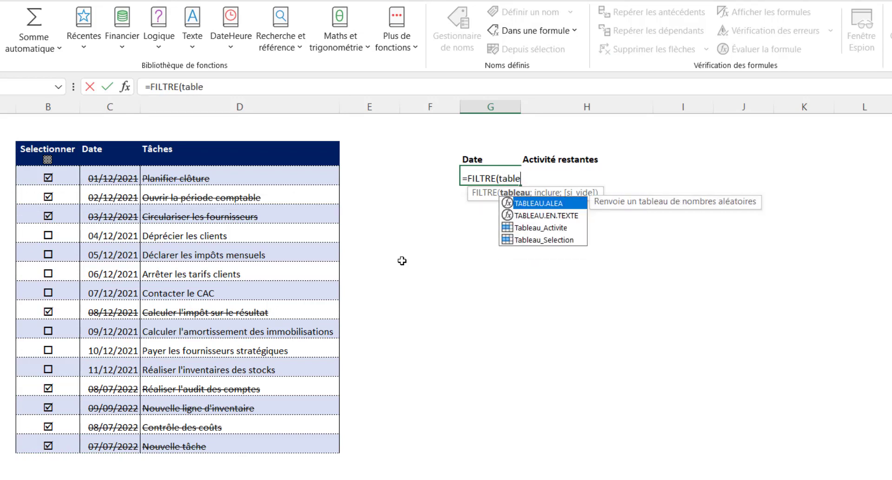
{"action": "key", "text": "Down"}
{"action": "key", "text": "Down"}
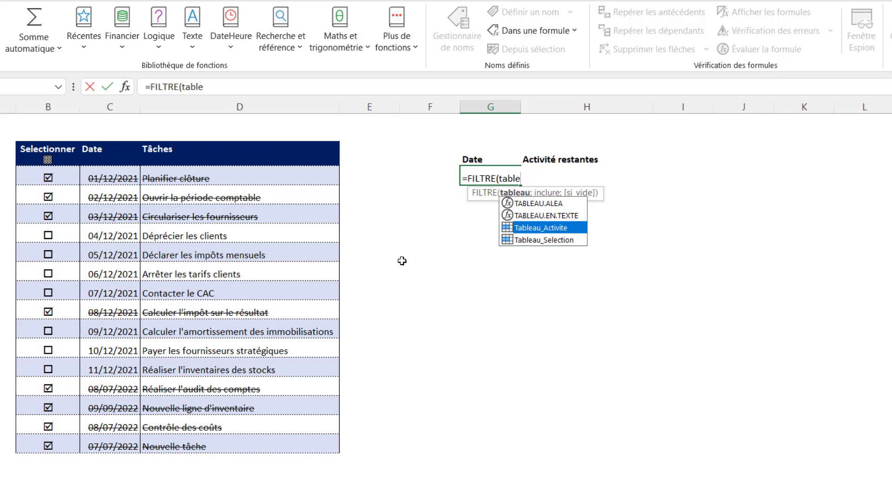
{"action": "key", "text": "Tab"}
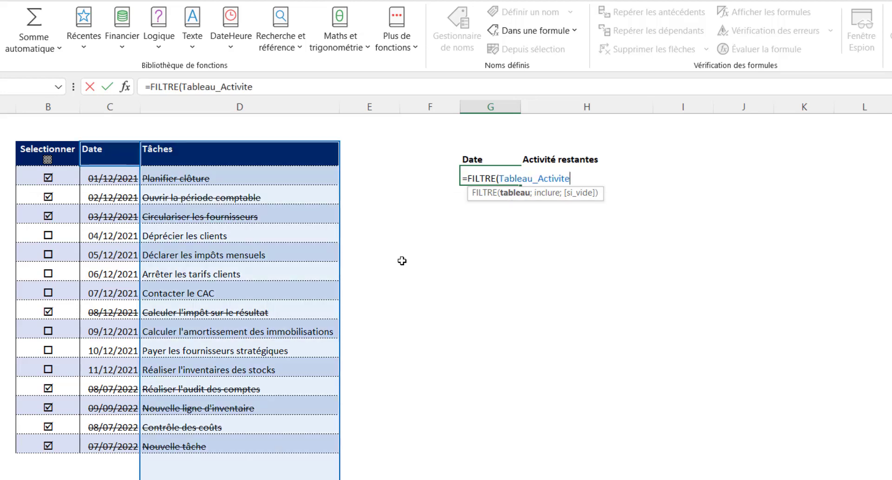
{"action": "type", "text": ";"}
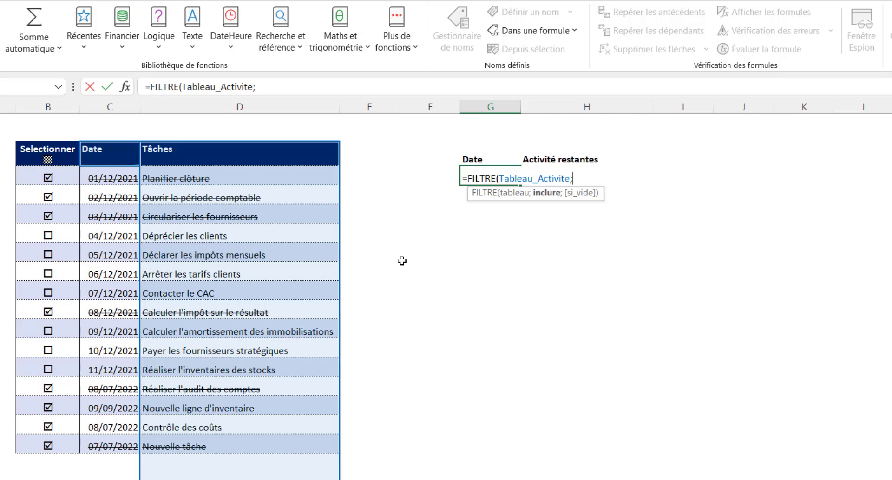
- Complete the FILTRE formula with the condition Tableau_Selection="o" and "" as the value if empty
{"action": "type", "text": "tabe"}
{"action": "key", "text": "BackSpace"}
{"action": "type", "text": "l"}
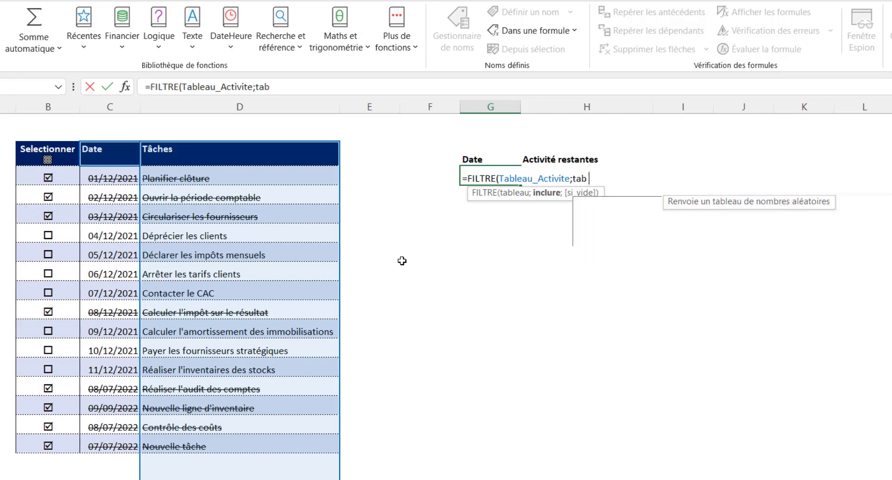
{"action": "key", "text": "Down"}
{"action": "key", "text": "Down"}
{"action": "key", "text": "Down"}
{"action": "key", "text": "Tab"}
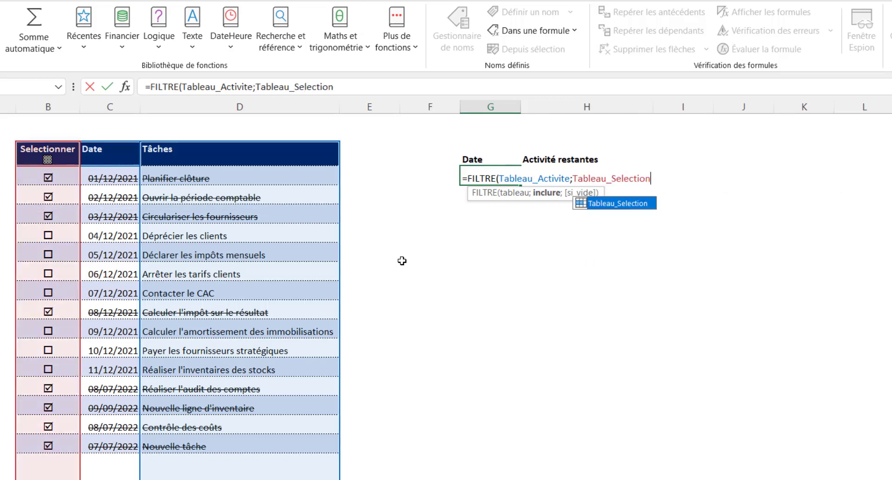
{"action": "type", "text": "="}
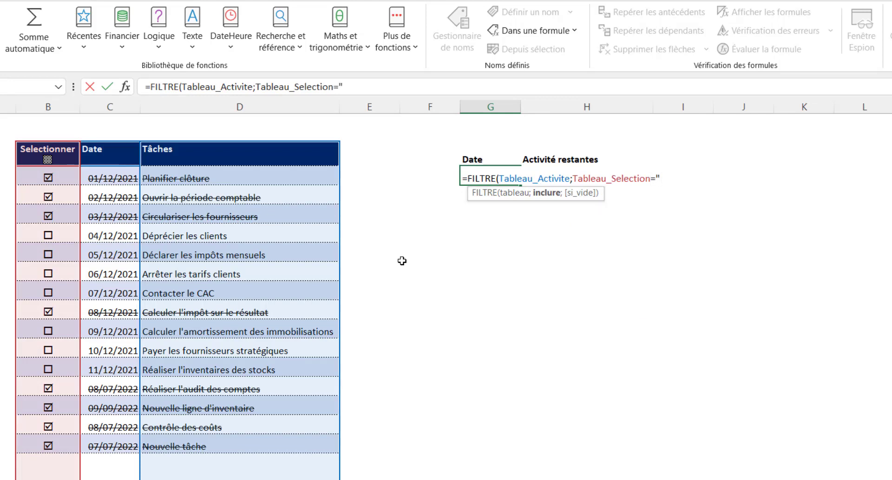
{"action": "type", "text": "\"o\";"}
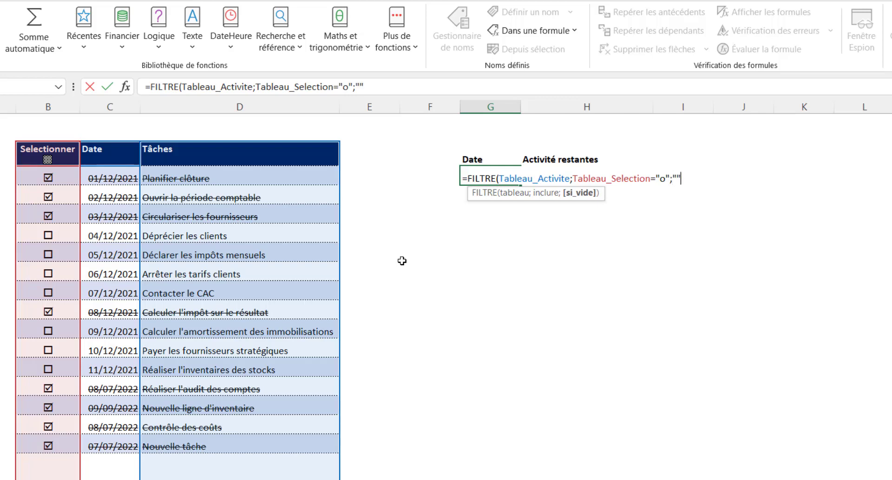
{"action": "type", "text": "\"\")"}
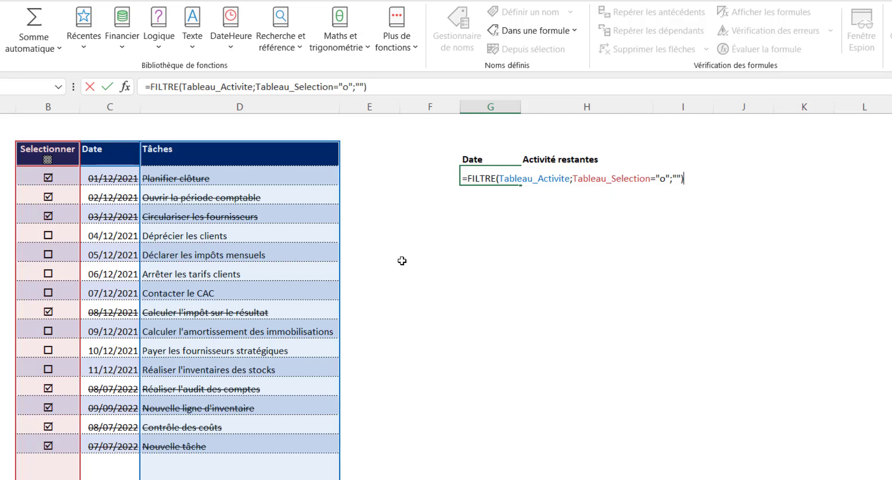
{"action": "key", "text": "Return"}
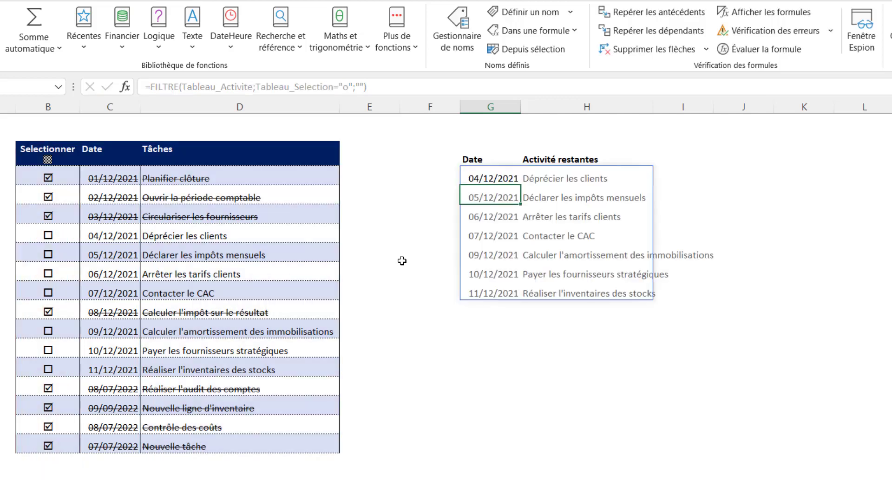
- Test the remaining-activities list by toggling the checkboxes in rows 6 to 8, and clear and tick all tasks with the header checkbox
{"action": "left_click", "coordinate": [566, 216]}
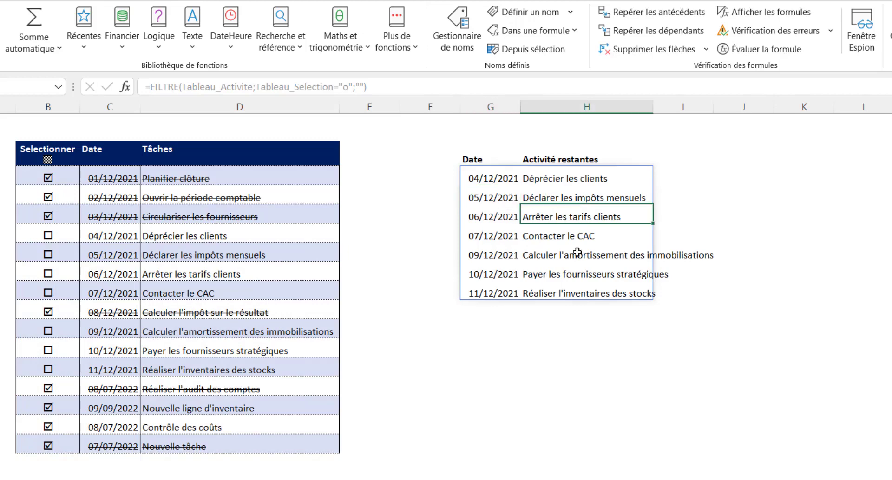
{"action": "left_click", "coordinate": [576, 253]}
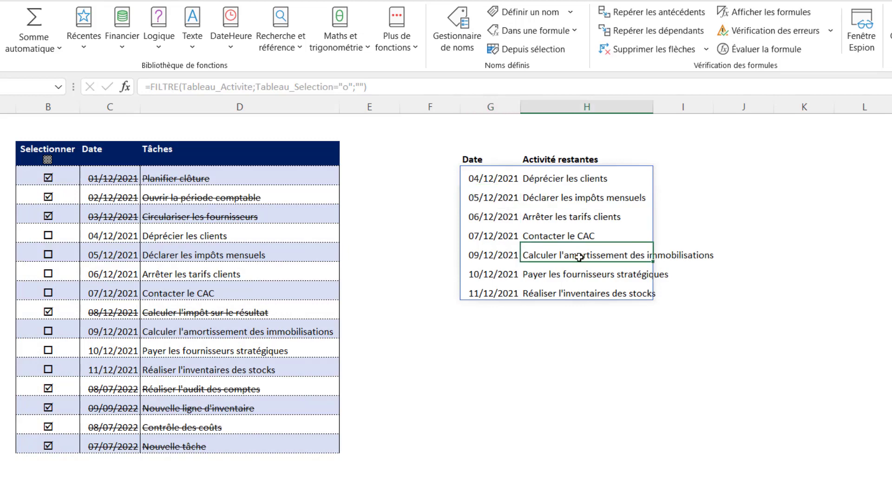
{"action": "left_click", "coordinate": [48, 216]}
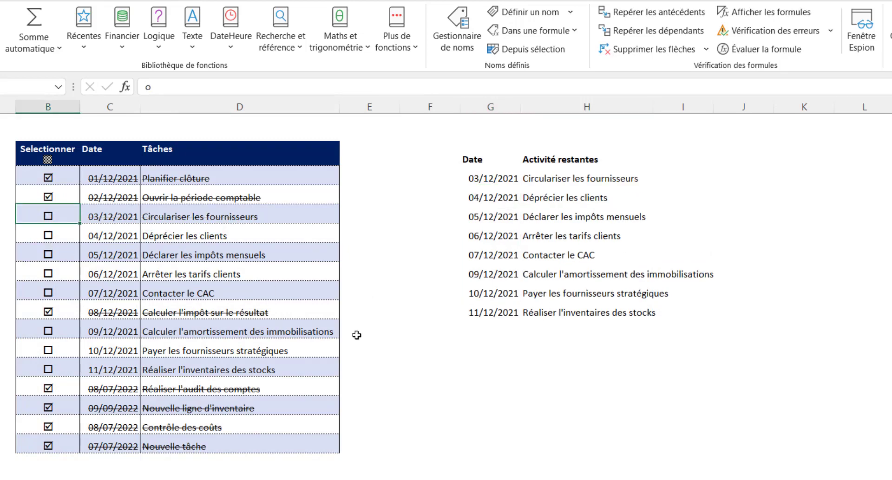
{"action": "left_click", "coordinate": [48, 233]}
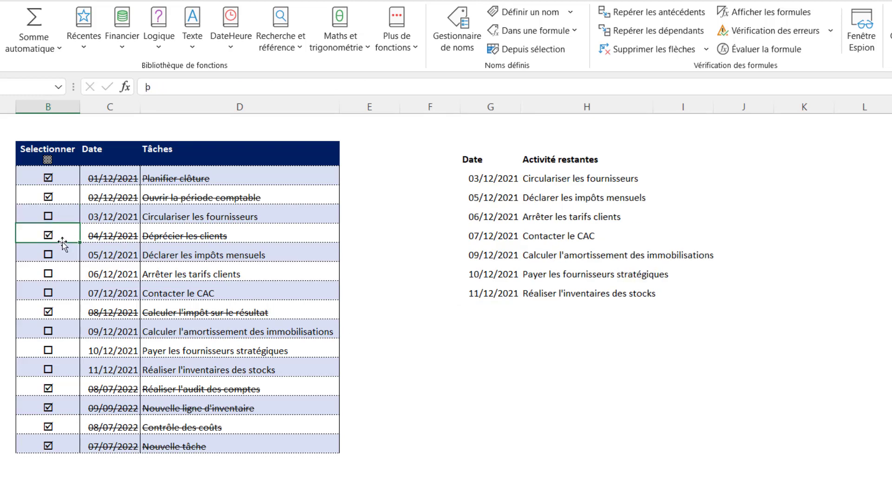
{"action": "left_click", "coordinate": [47, 215]}
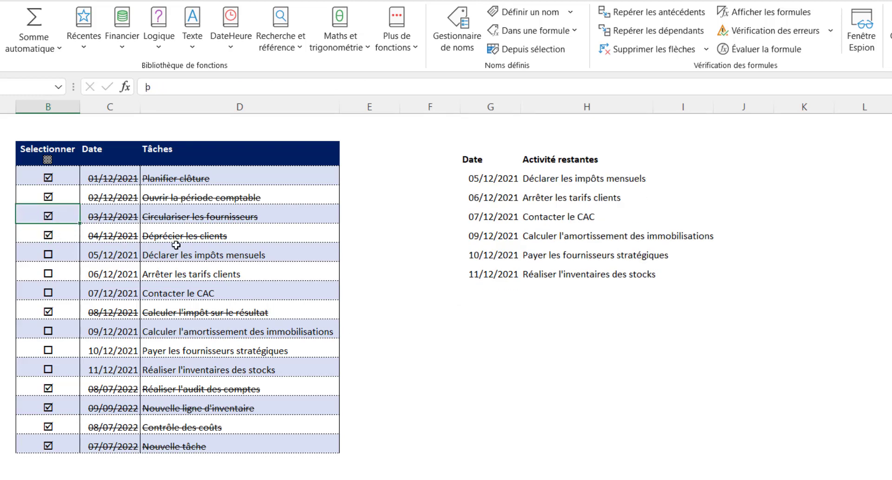
{"action": "left_click", "coordinate": [48, 254]}
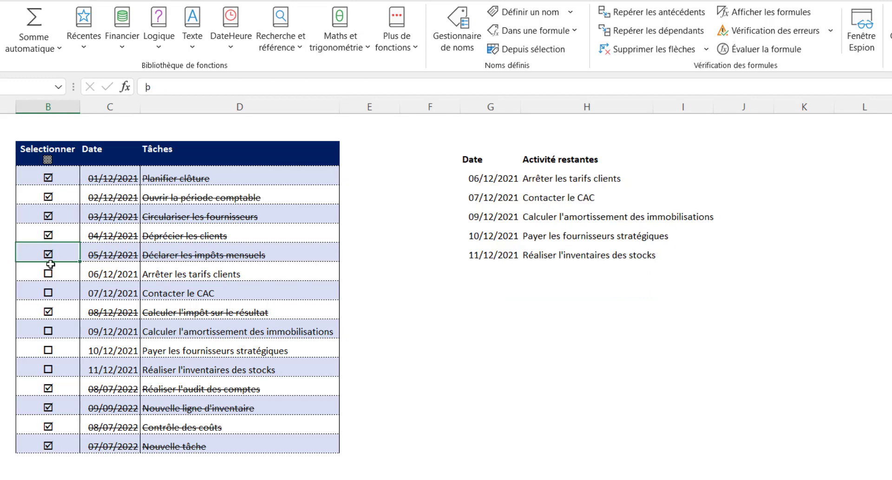
{"action": "left_click", "coordinate": [48, 160]}
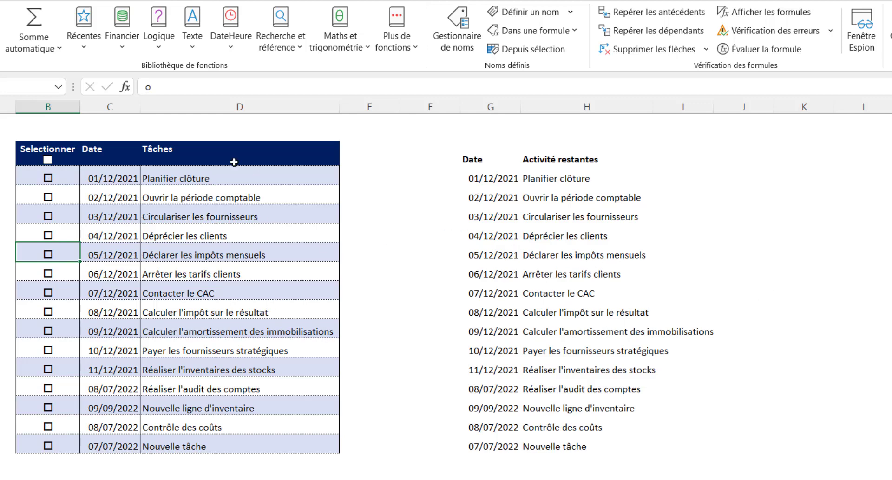
{"action": "left_click", "coordinate": [48, 160]}
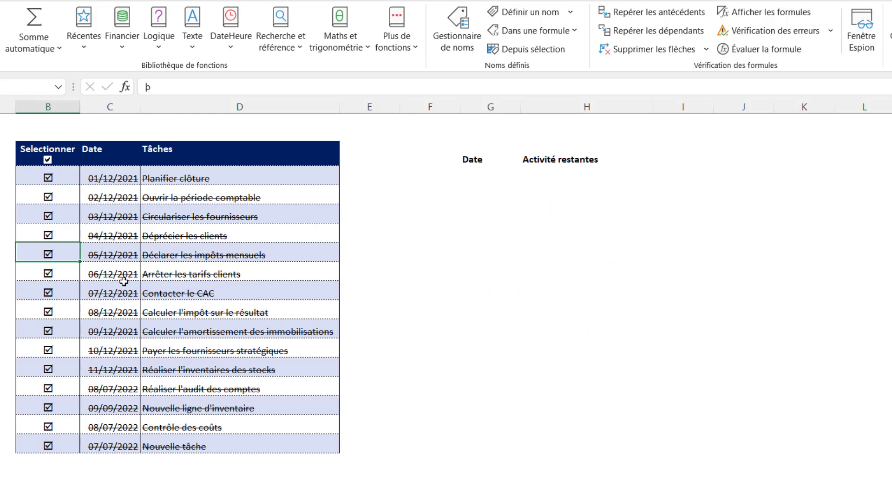